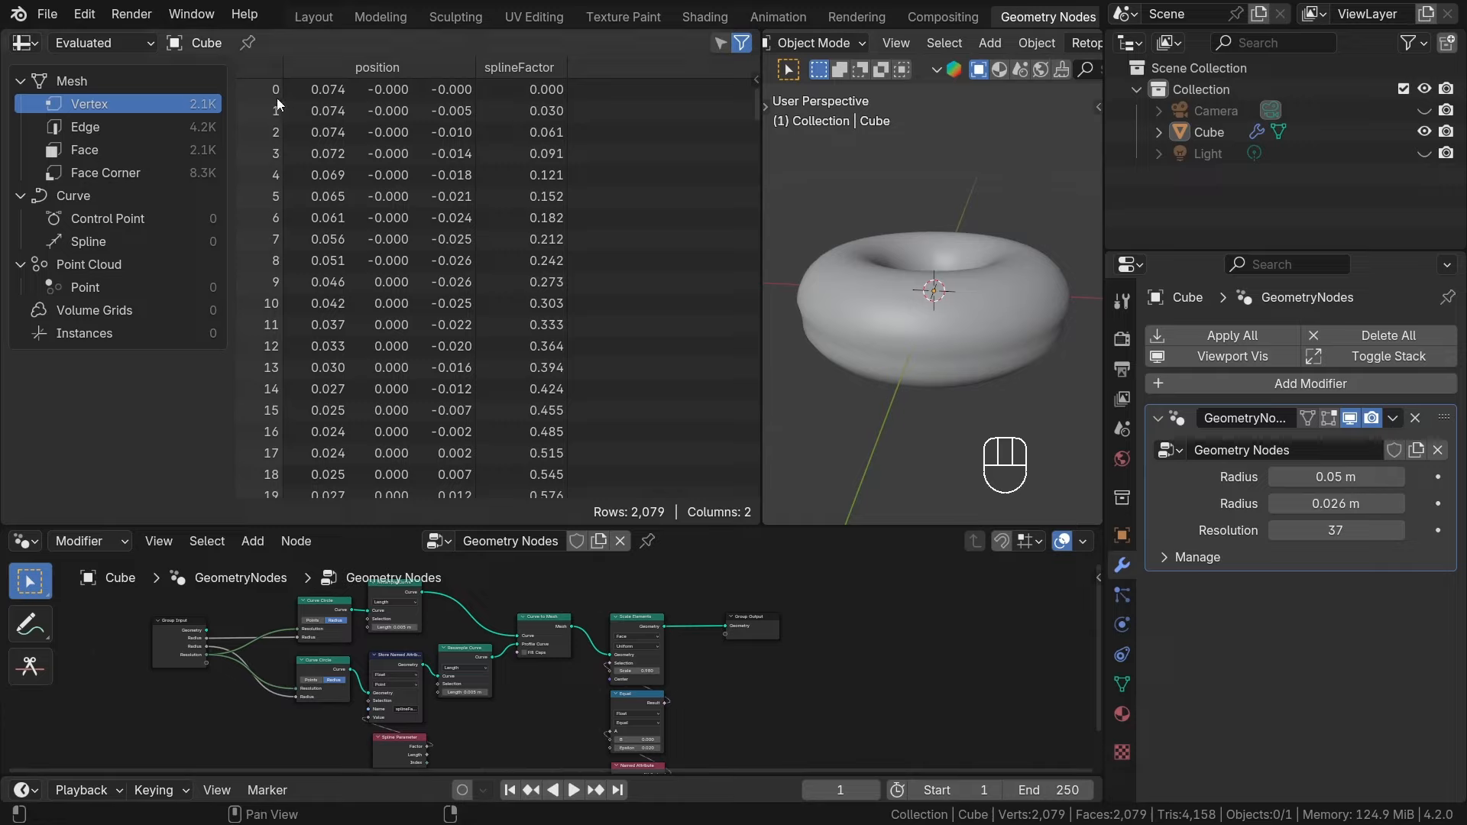
# Examine the splineFactor values across the vertex rows in the spreadsheet to see how they run along each profile ring.
pyautogui.click(118, 103)
pyautogui.scroll(-20, 366, 157)
pyautogui.scroll(-20, 367, 157)
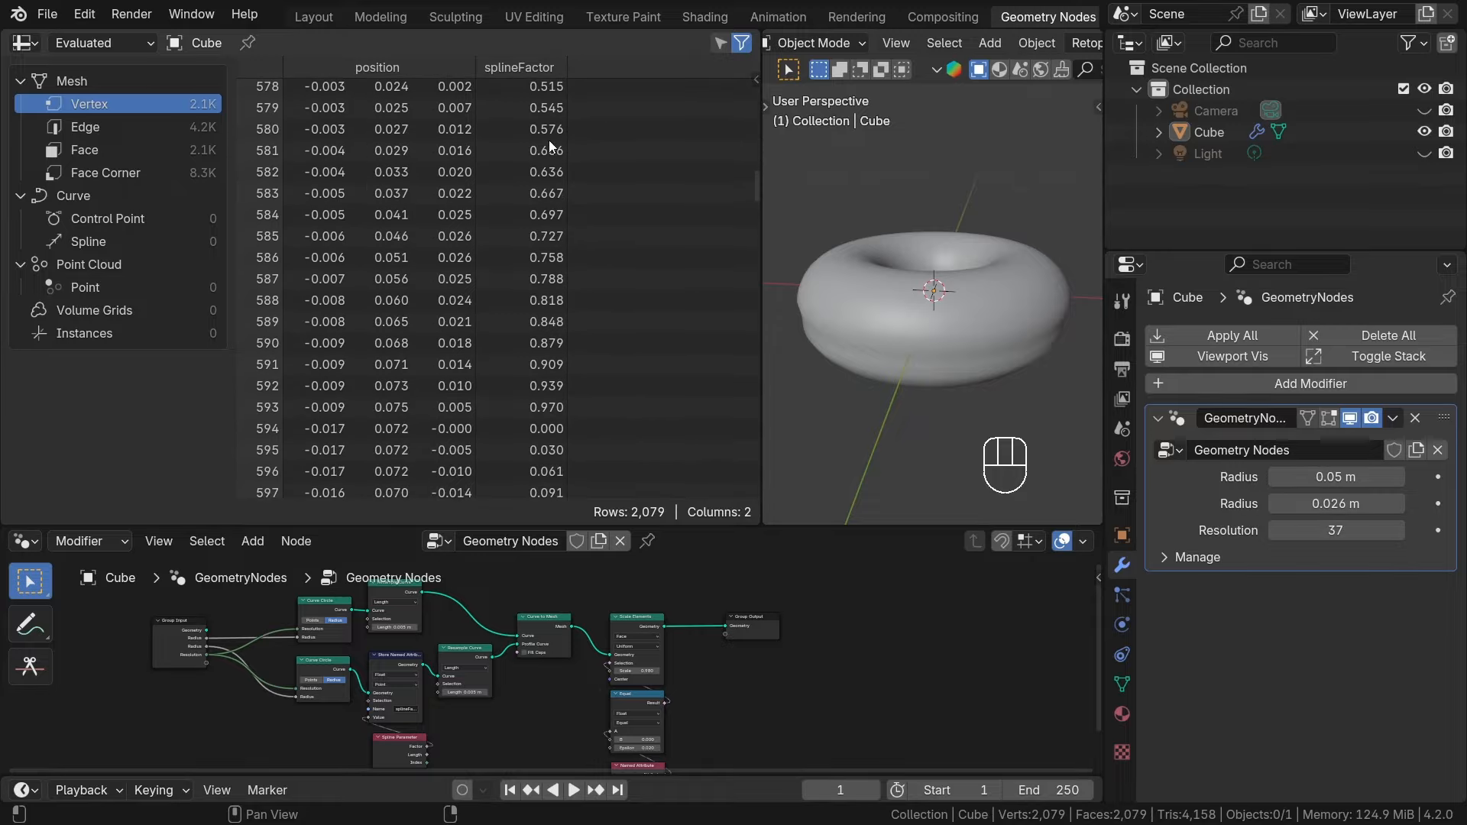
pyautogui.scroll(20, 548, 140)
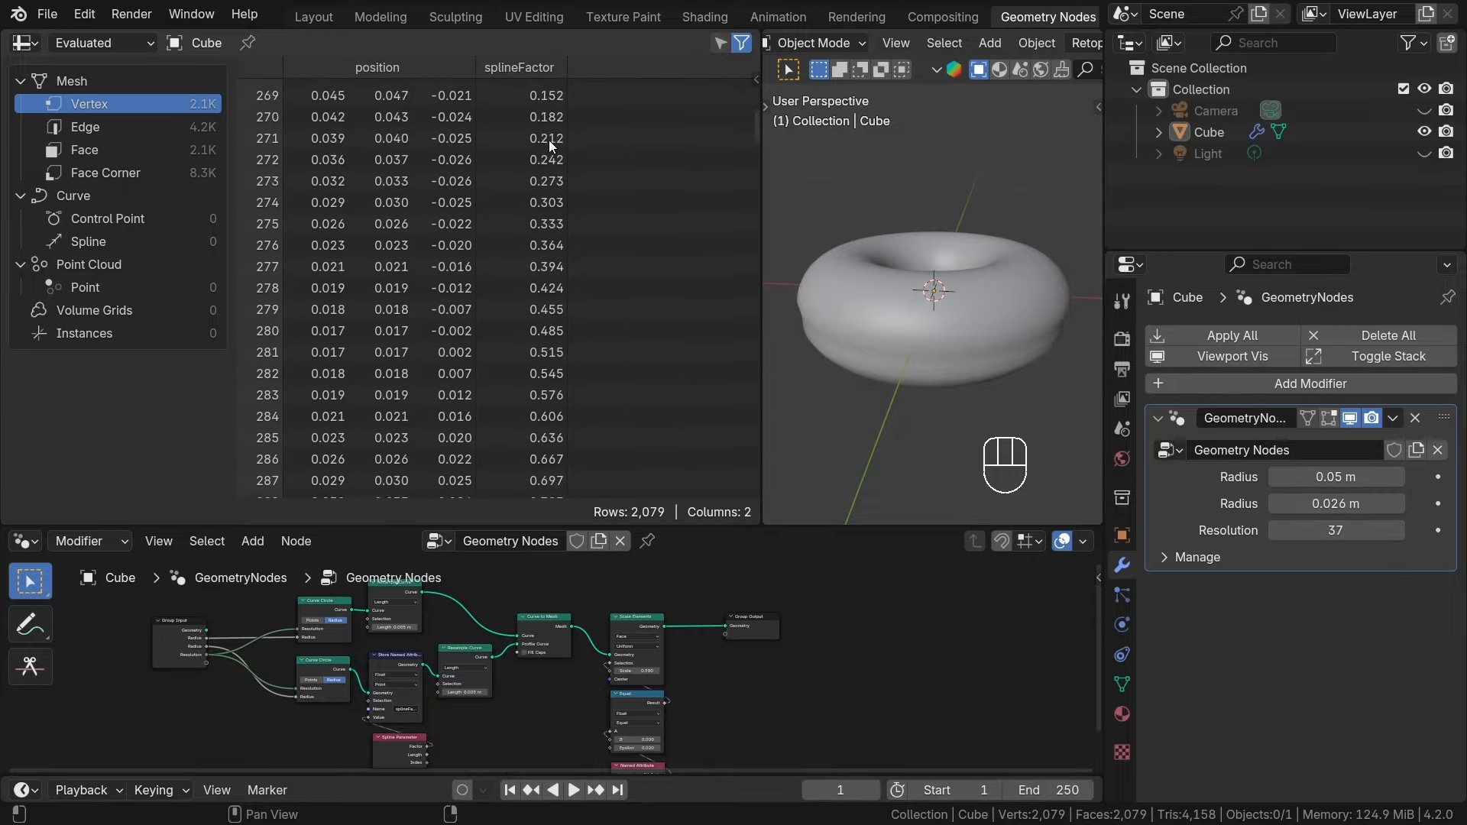
pyautogui.scroll(20, 548, 140)
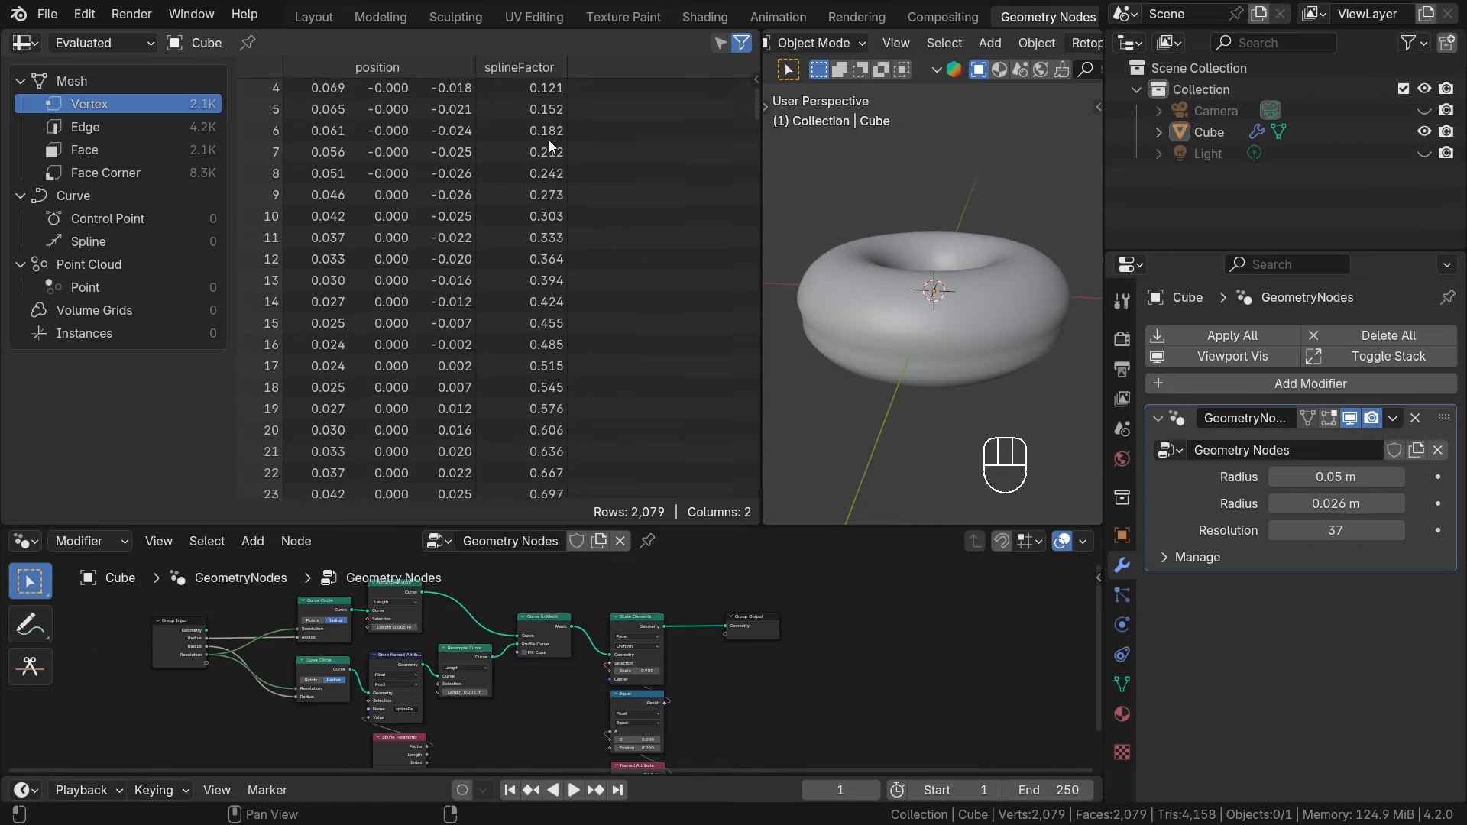
pyautogui.scroll(2, 549, 140)
pyautogui.scroll(-5, 277, 117)
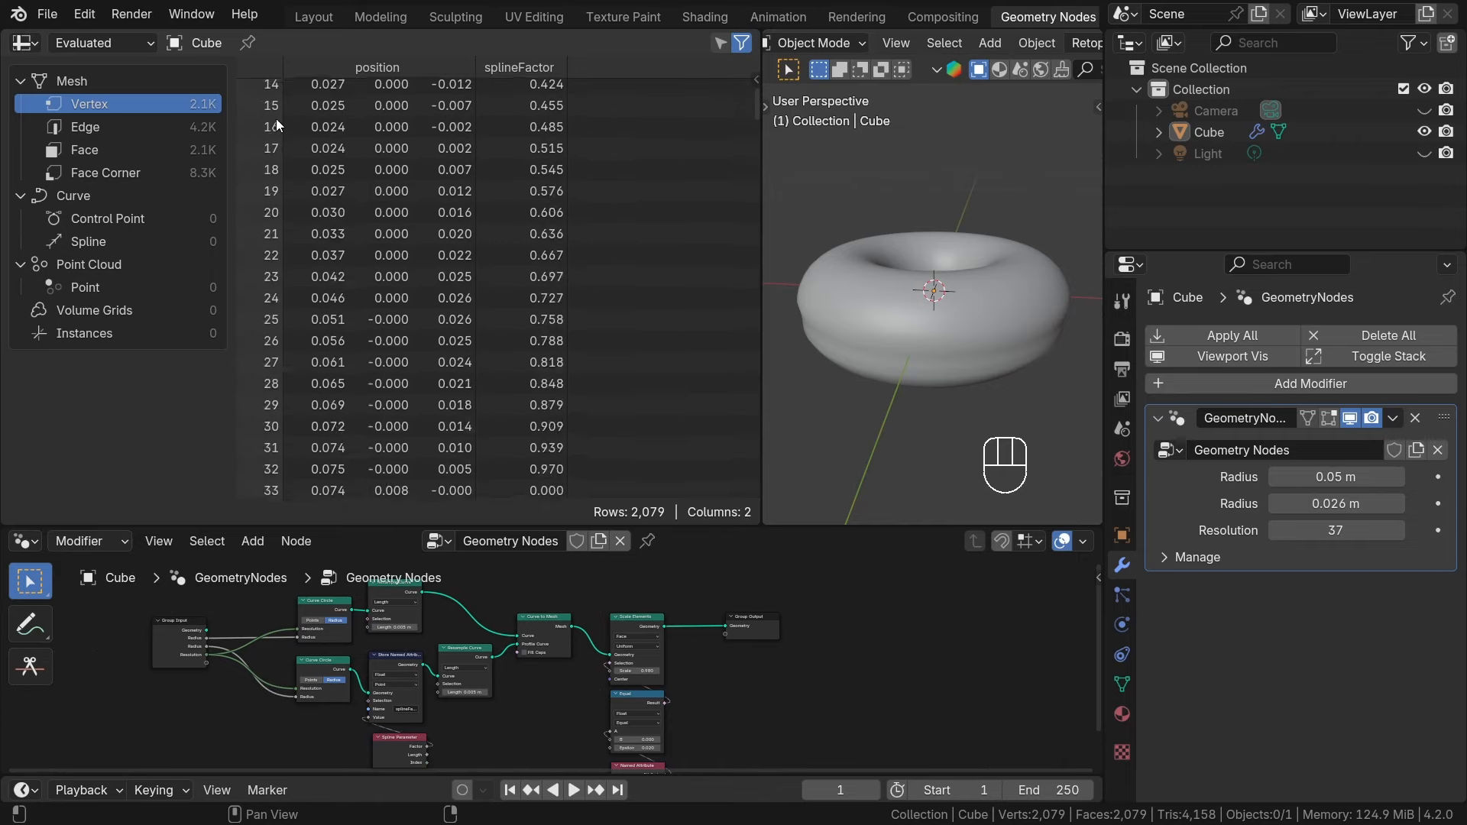
pyautogui.scroll(5, 277, 117)
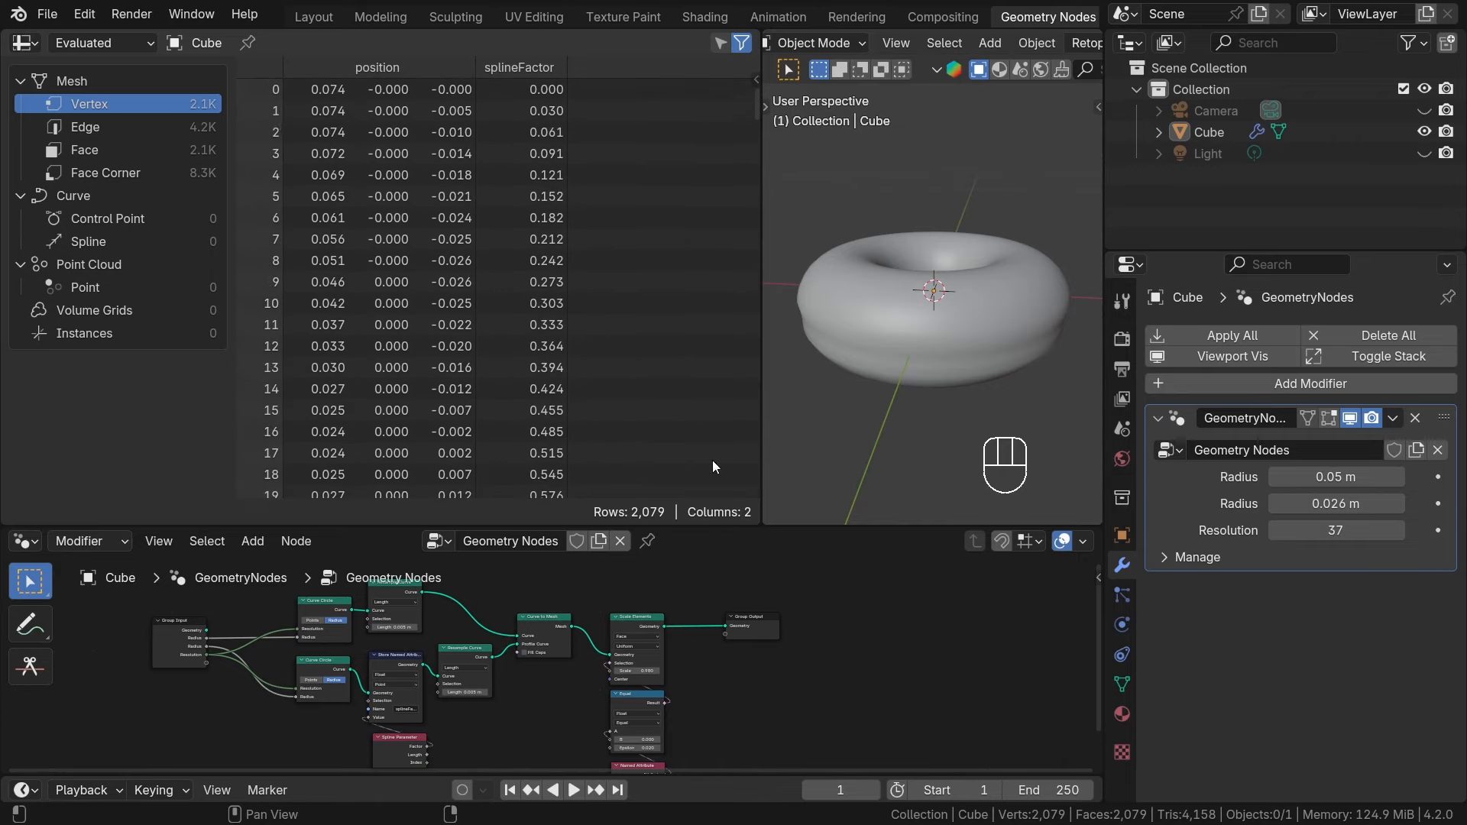
# Preview the Named Attribute output on the Scale Elements geometry with a Viewer and compare its spreadsheet column with splineFactor.
pyautogui.moveTo(673, 686); pyautogui.dragTo(658, 630, button='middle')
pyautogui.scroll(2, 628, 712)
pyautogui.keyDown('ctrl'); pyautogui.keyDown('shift'); pyautogui.click(628, 712); pyautogui.keyUp('shift'); pyautogui.keyUp('ctrl')
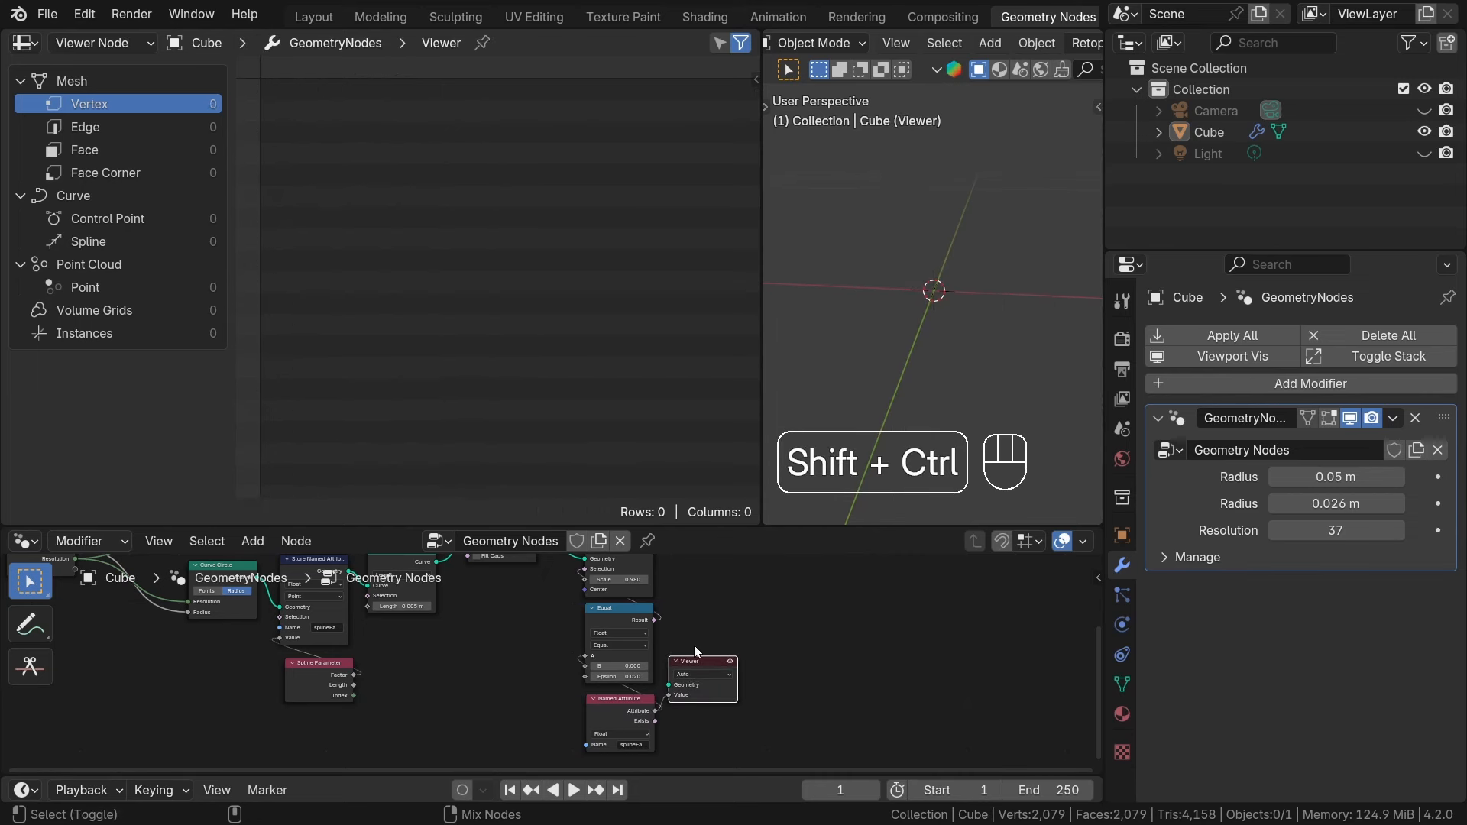
pyautogui.scroll(-2, 711, 653)
pyautogui.keyDown('ctrl'); pyautogui.keyDown('shift'); pyautogui.click(630, 613); pyautogui.keyUp('shift'); pyautogui.keyUp('ctrl')
pyautogui.scroll(2, 803, 673)
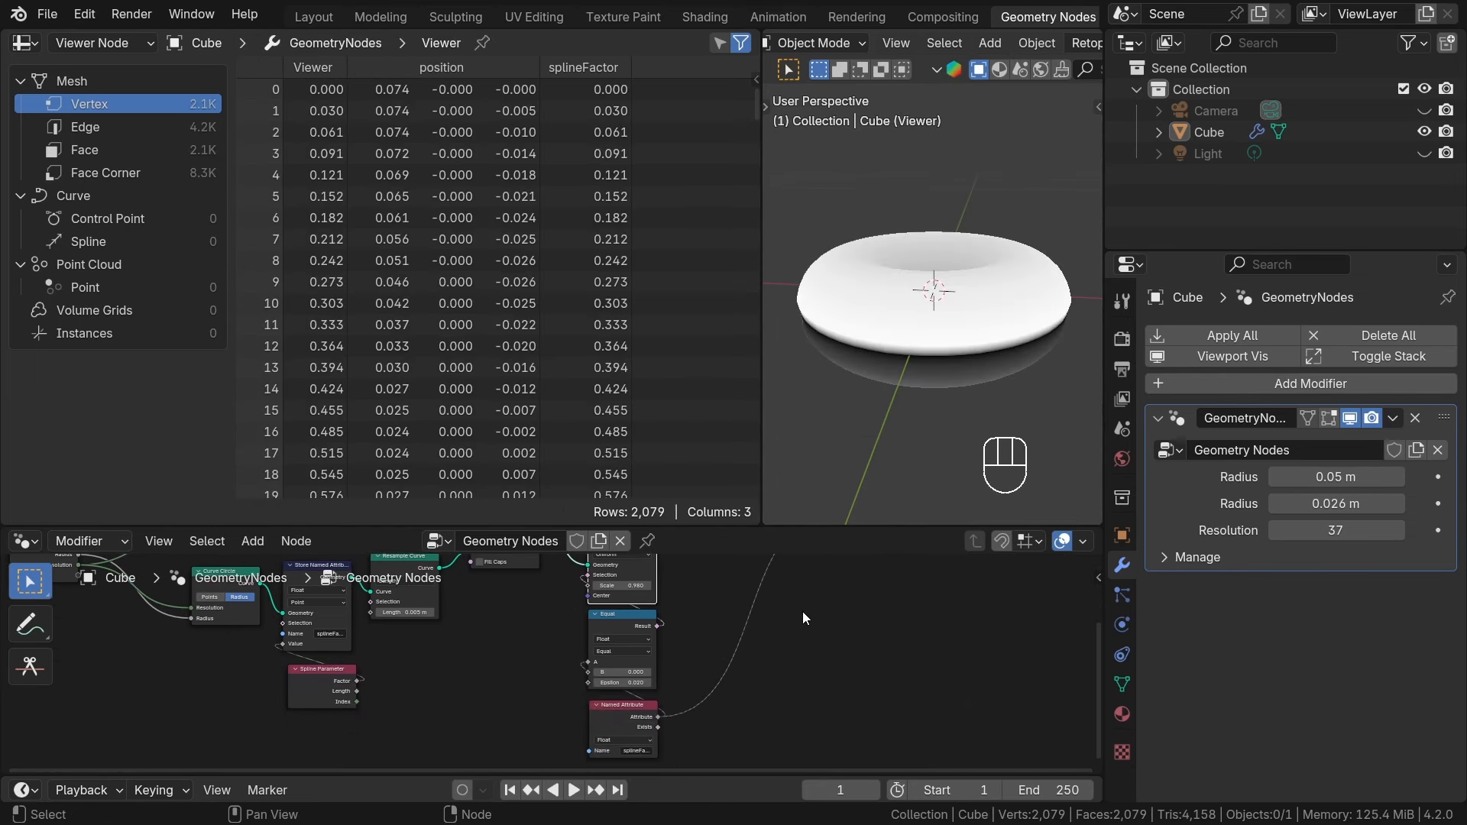
pyautogui.scroll(-2, 802, 611)
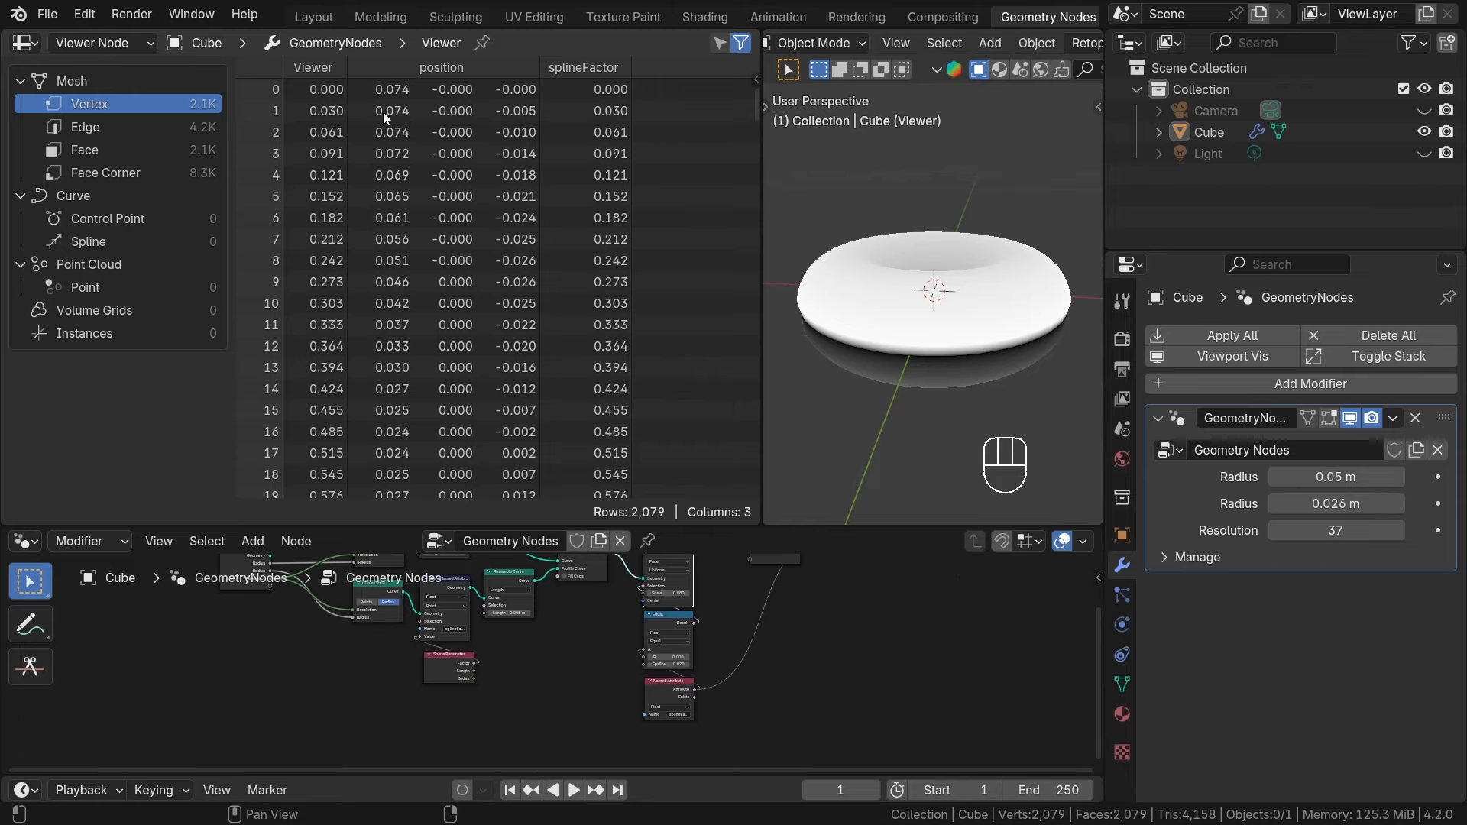
pyautogui.scroll(-3, 383, 112)
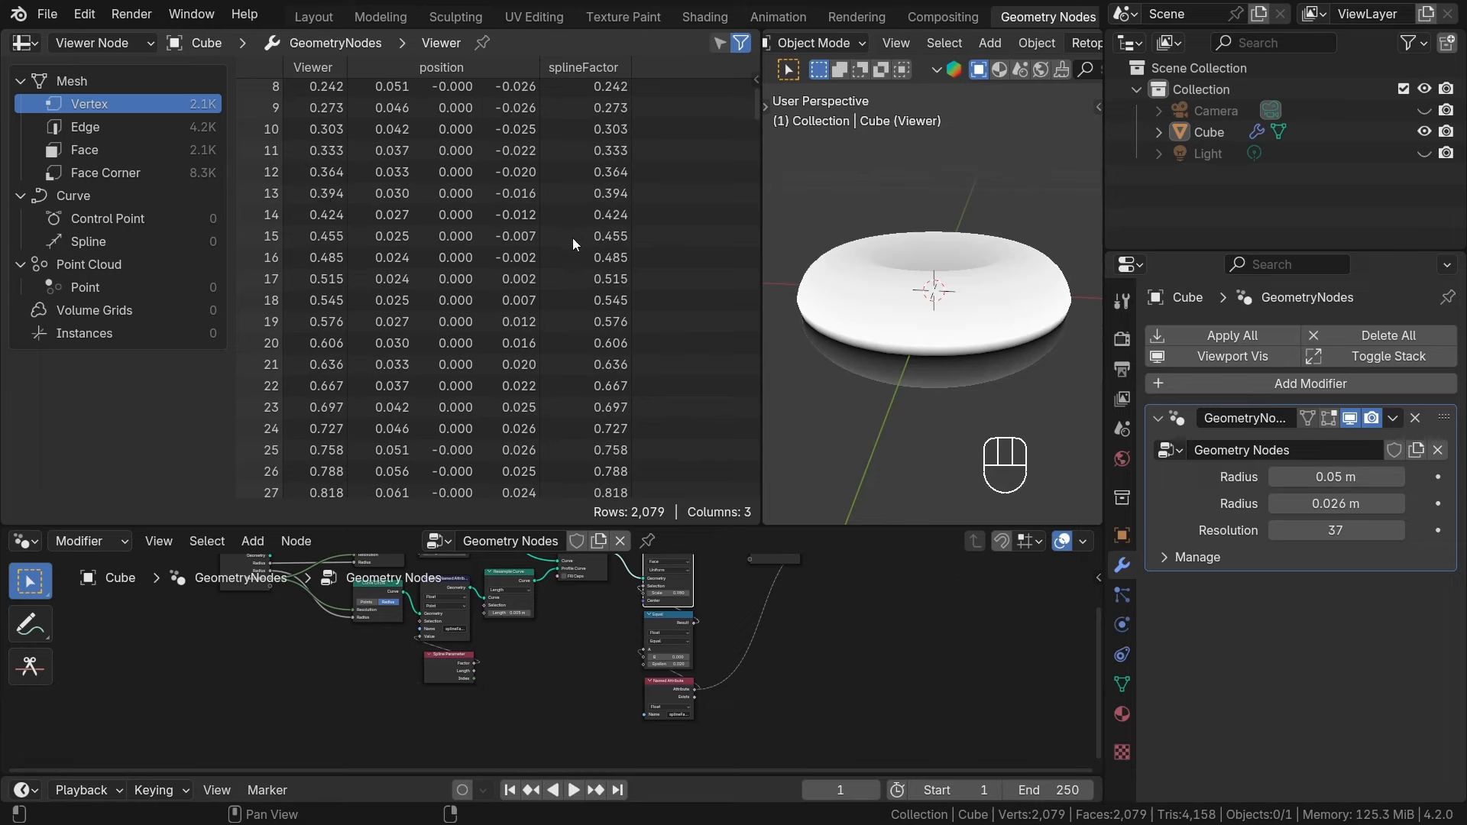
pyautogui.scroll(3, 573, 243)
# Preview the Equal node's result in the Viewer and inspect which vertices it selects in the spreadsheet and on the donut.
pyautogui.scroll(2, 747, 622)
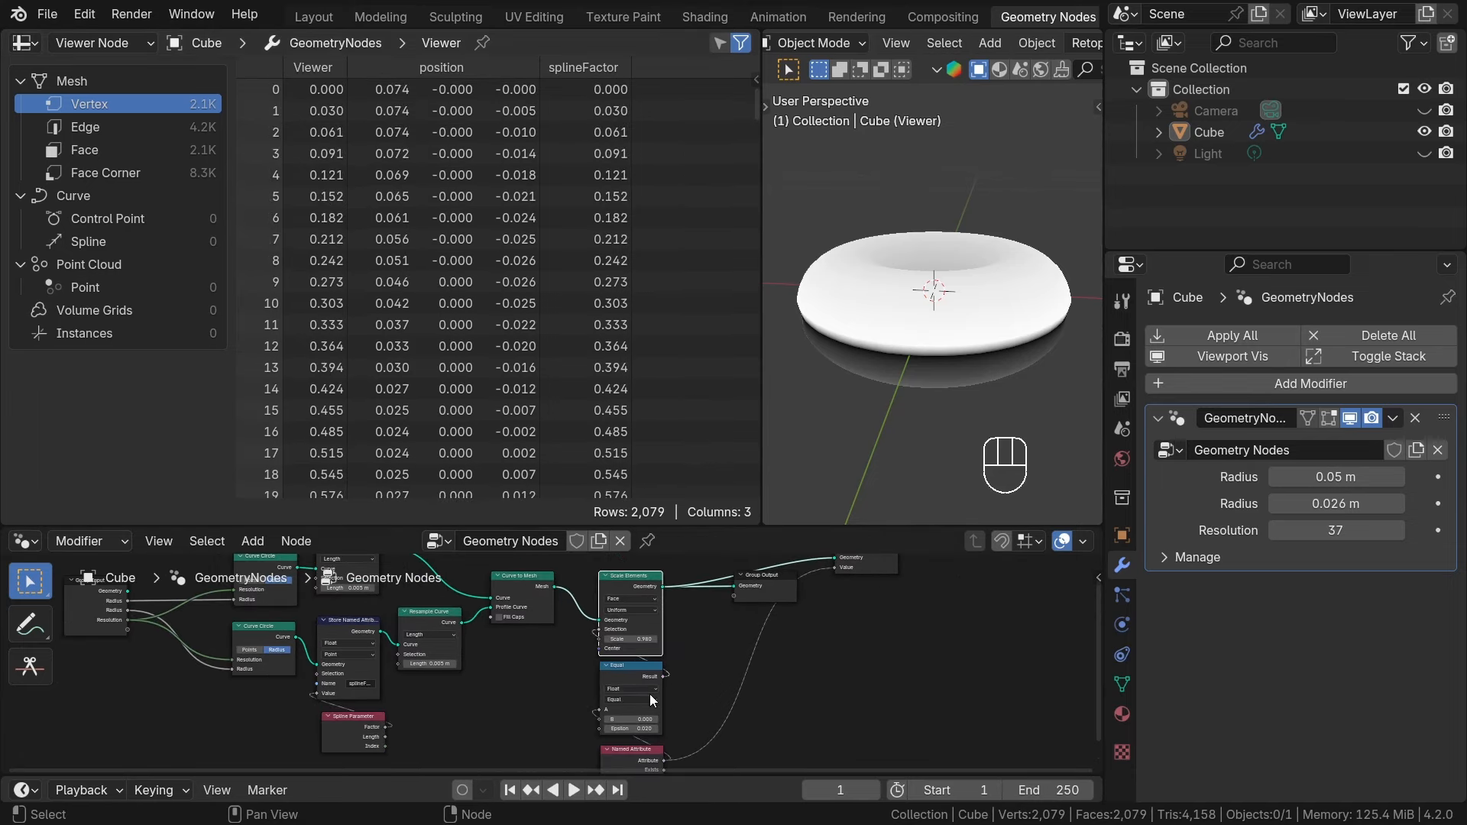
pyautogui.keyDown('ctrl'); pyautogui.keyDown('shift'); pyautogui.click(616, 668); pyautogui.keyUp('shift'); pyautogui.keyUp('ctrl')
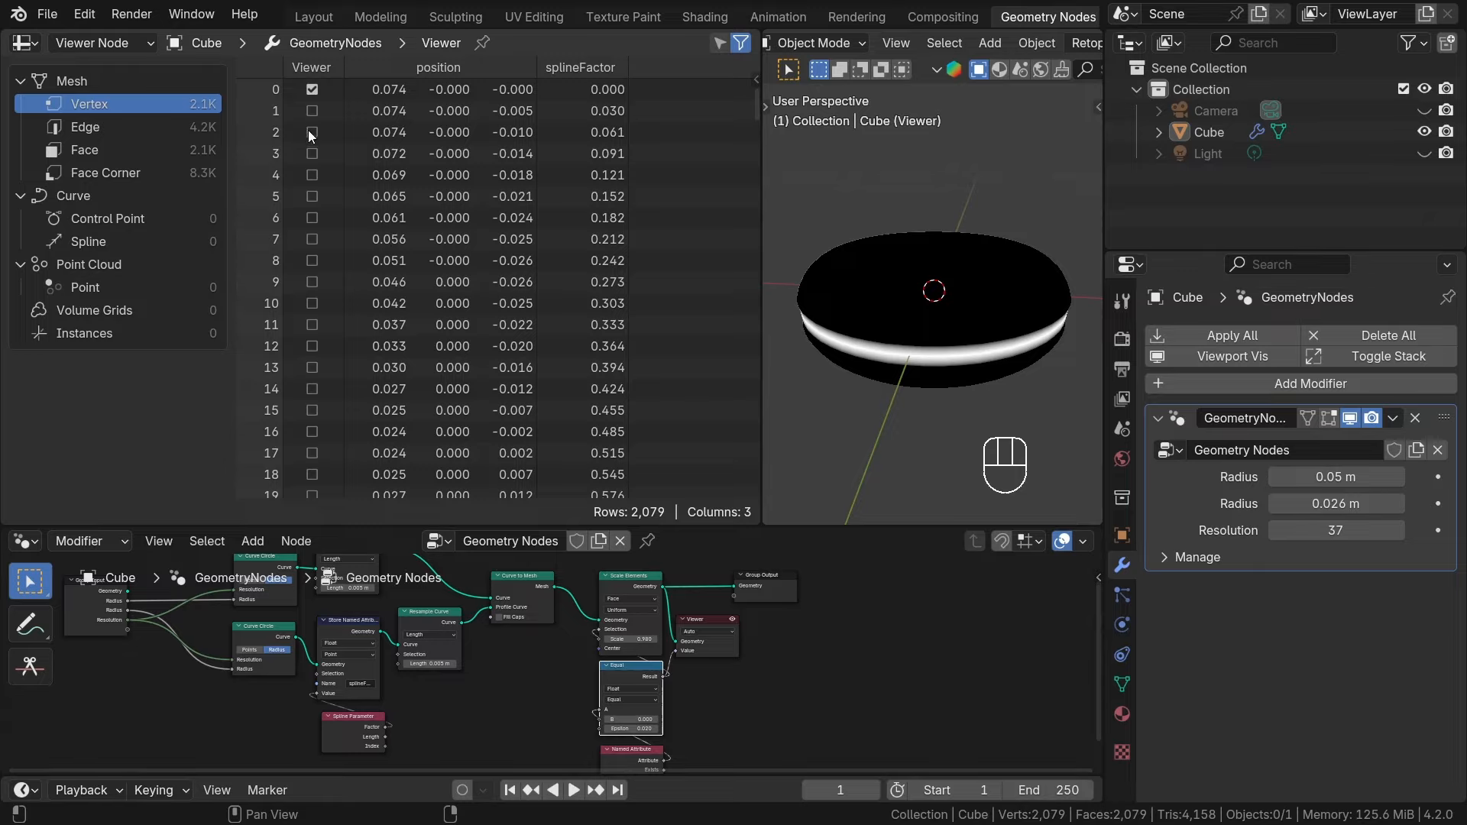
pyautogui.scroll(-20, 309, 130)
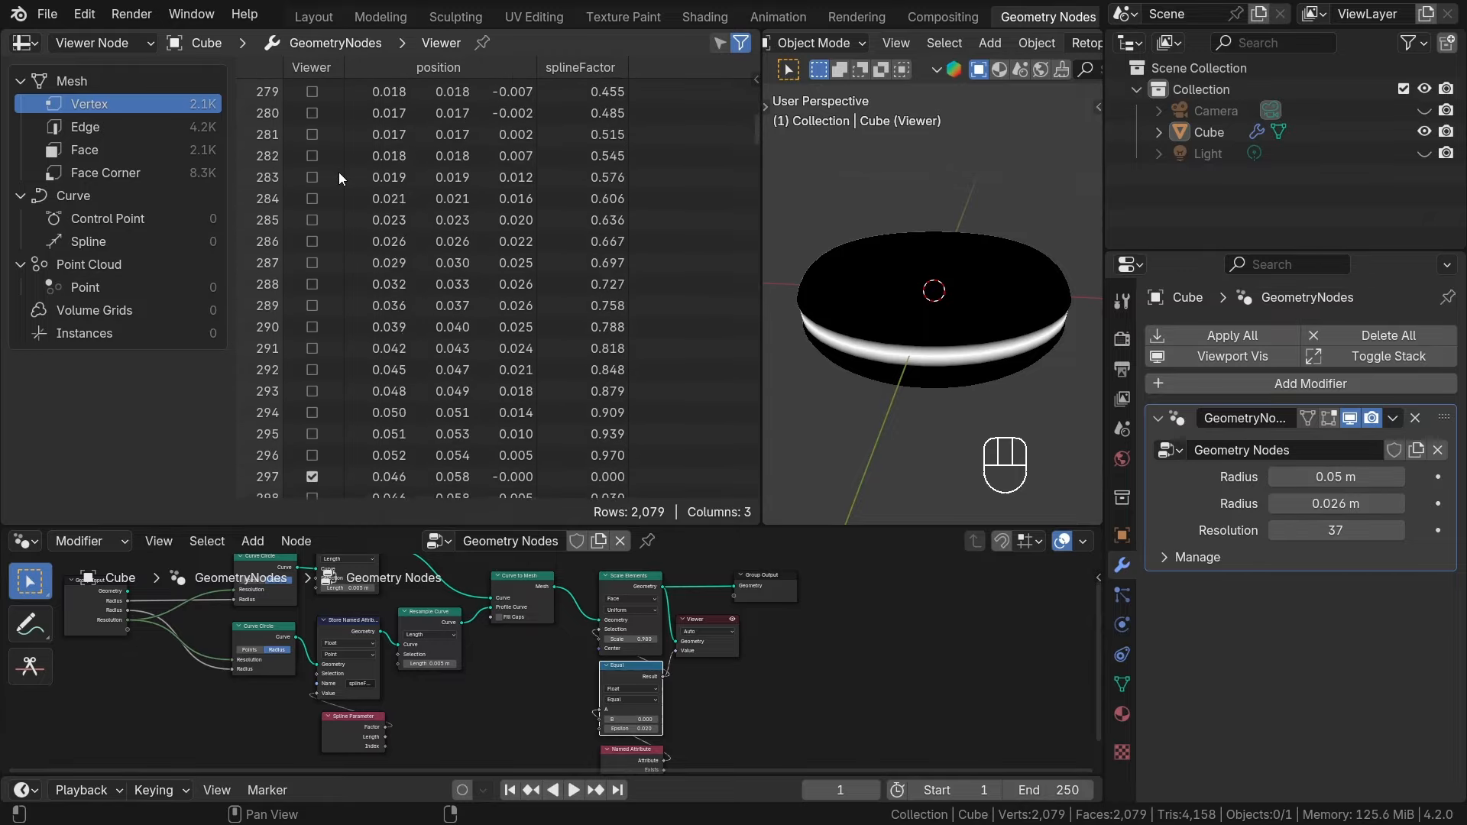
pyautogui.scroll(-6, 339, 179)
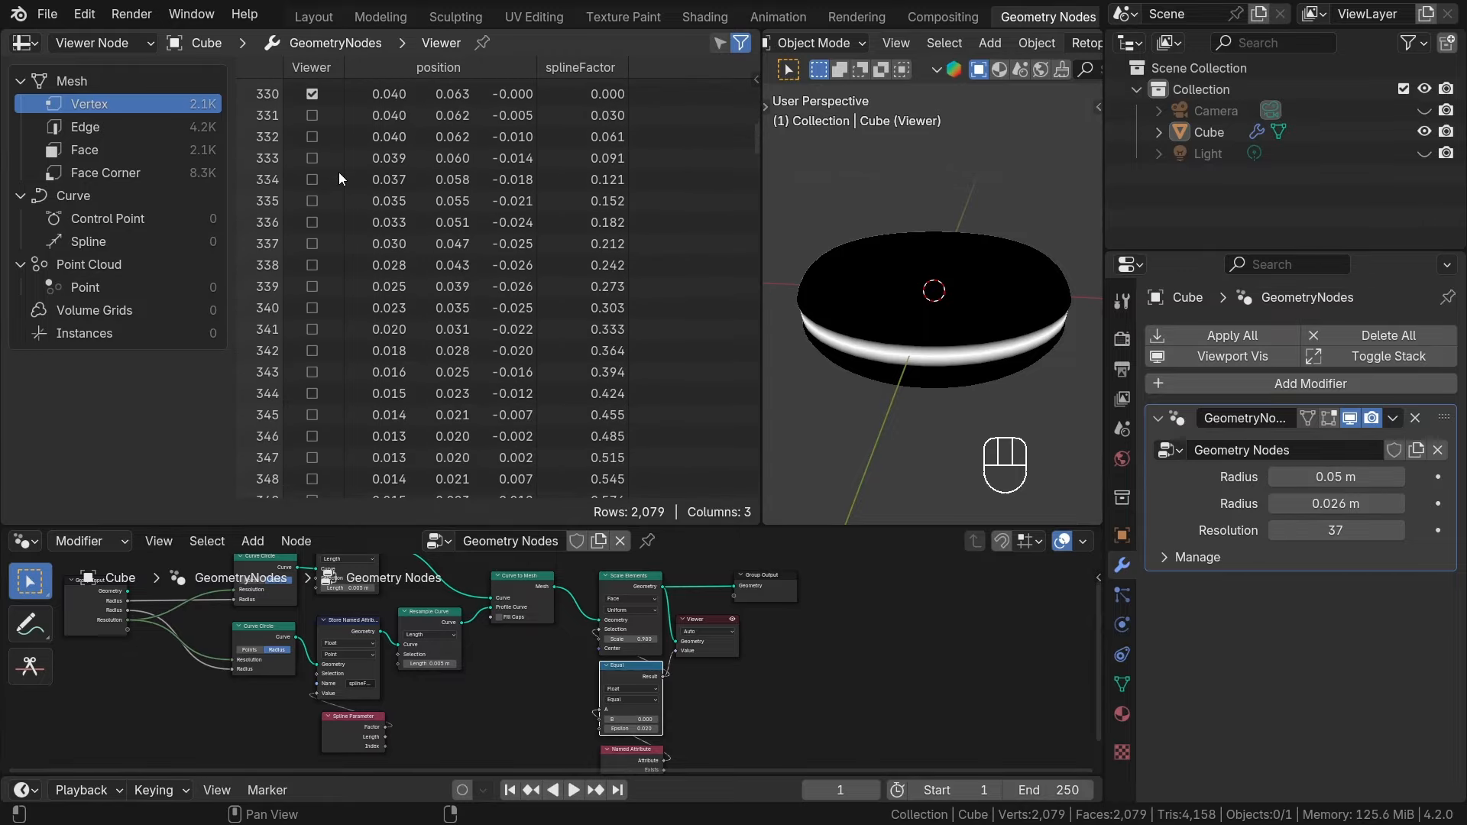
pyautogui.scroll(-7, 340, 179)
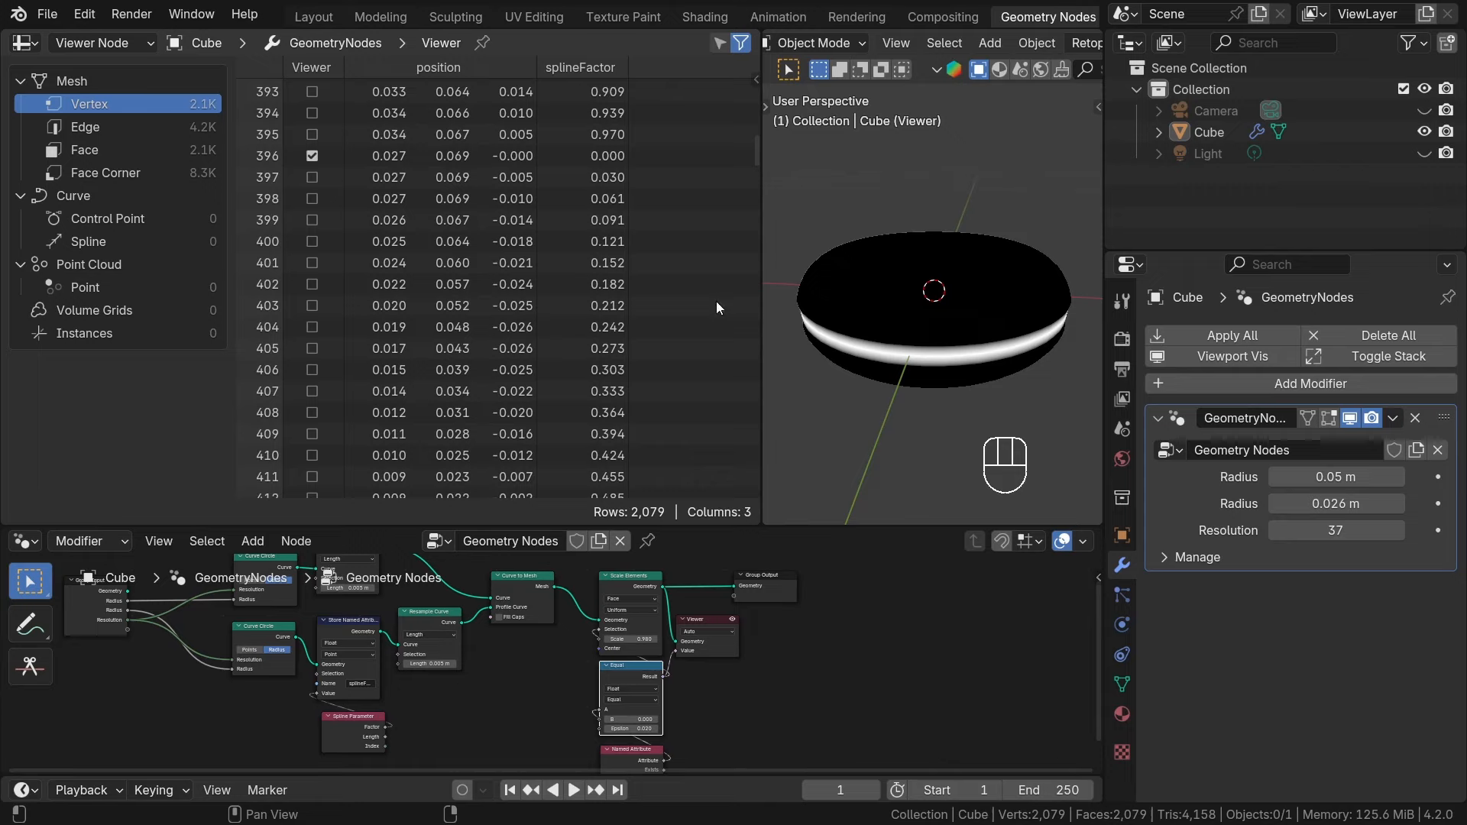
pyautogui.moveTo(878, 352); pyautogui.dragTo(970, 338, button='middle')
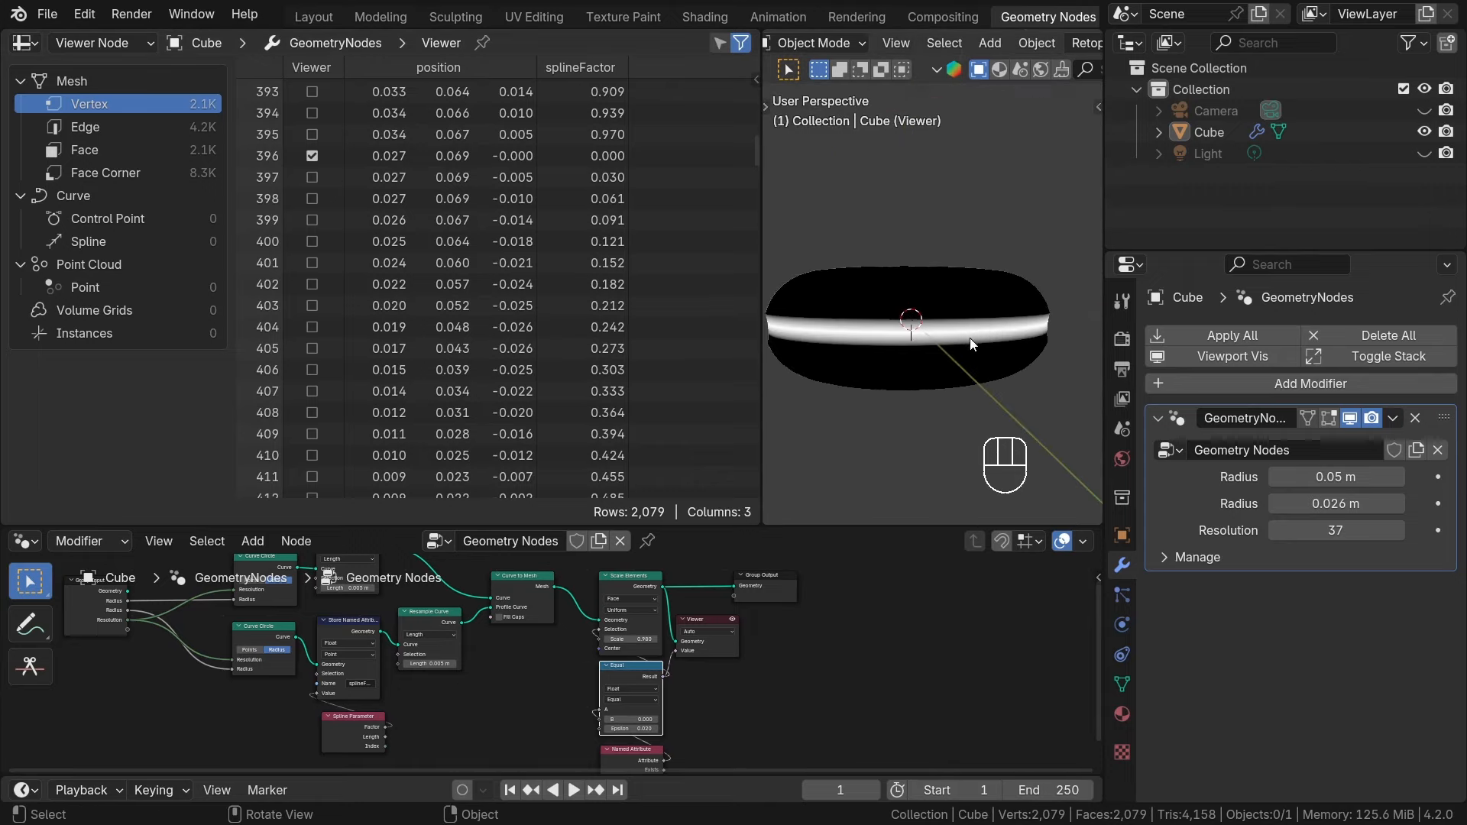
# Add an Index node beside the Equal node and preview its output in the Viewer.
pyautogui.scroll(-3, 500, 312)
pyautogui.scroll(3, 500, 311)
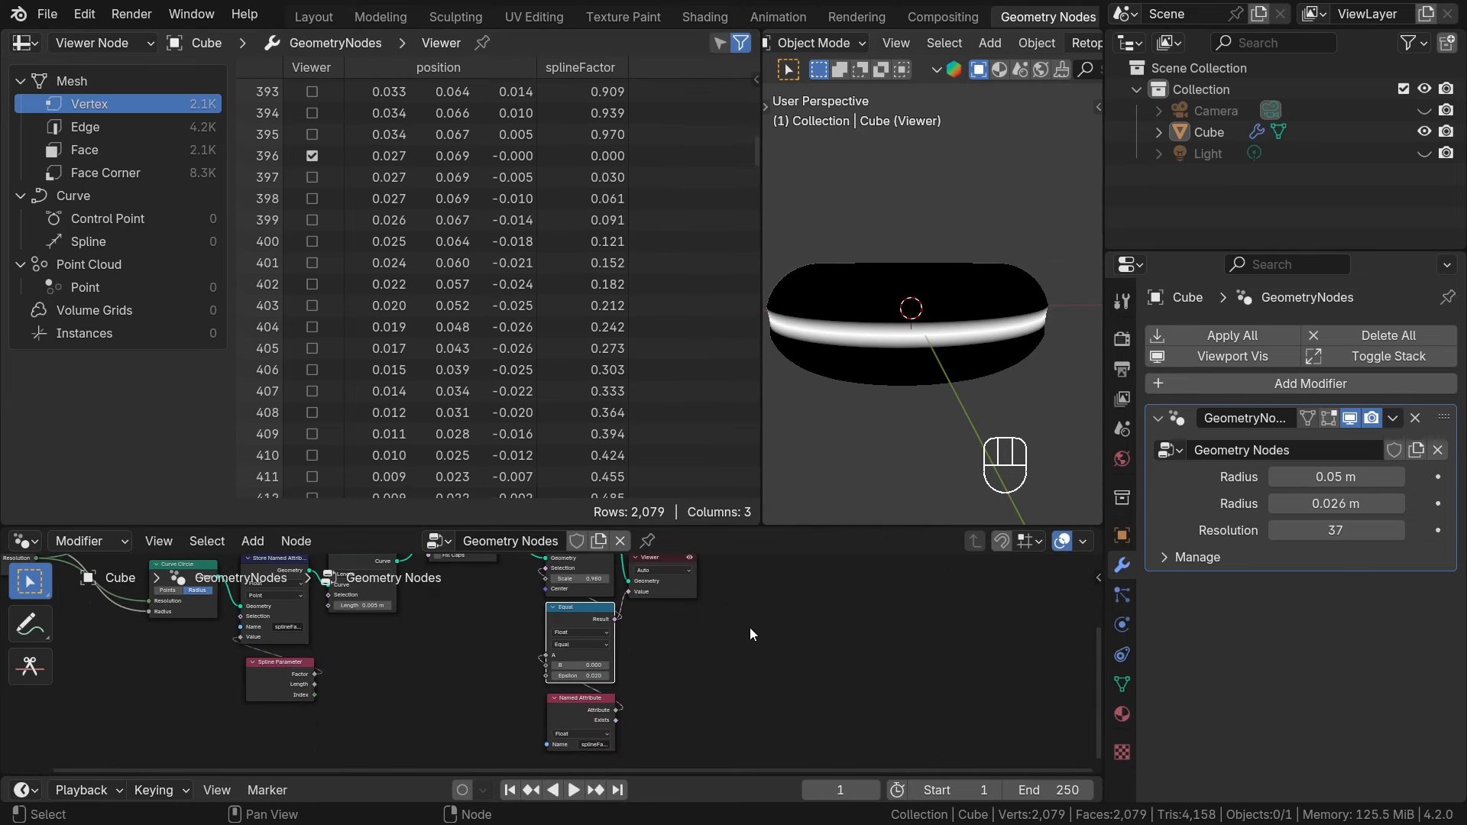
pyautogui.moveTo(749, 627); pyautogui.dragTo(685, 626, button='middle')
pyautogui.scroll(-1, 685, 626)
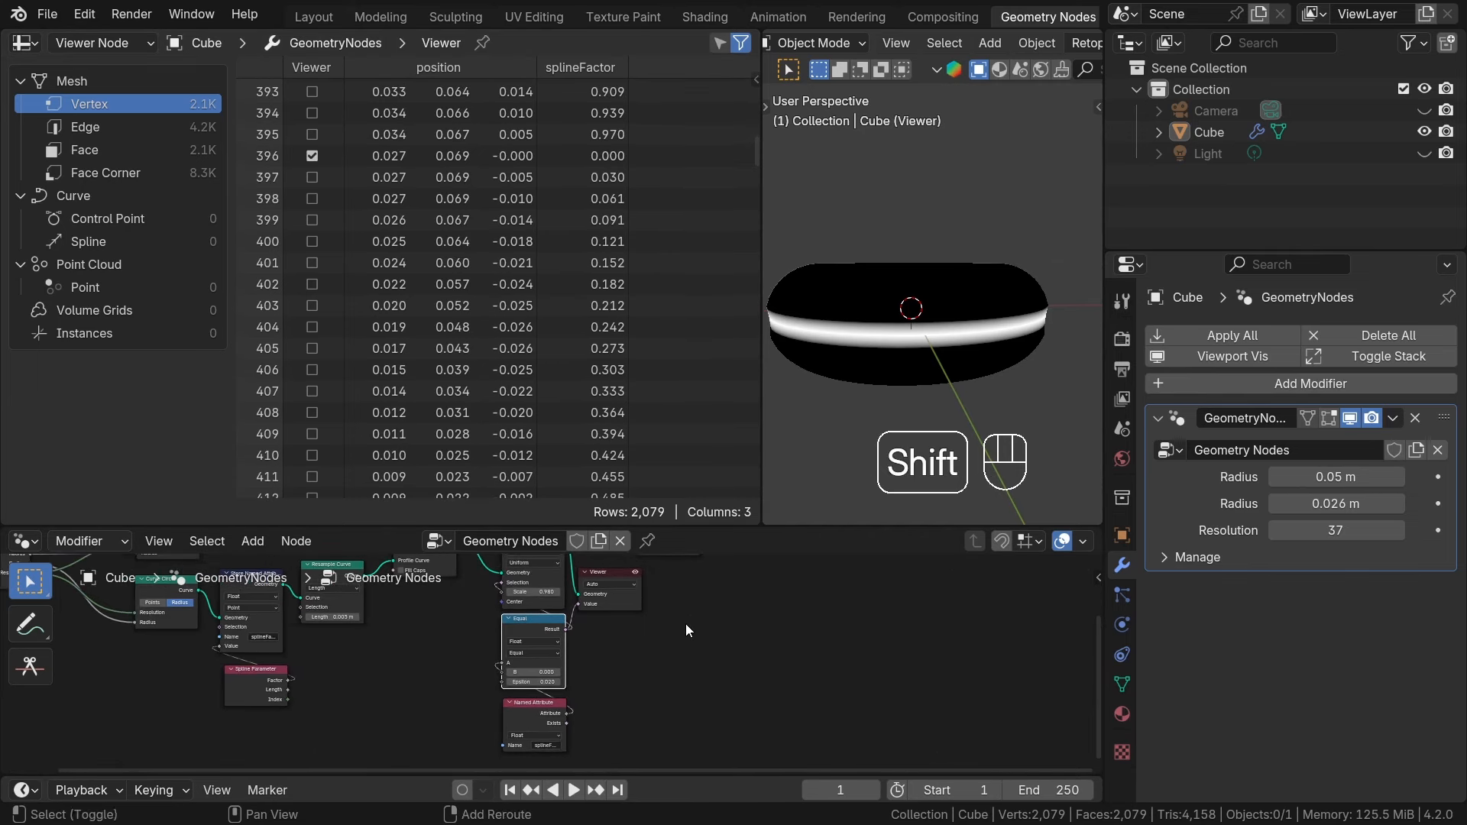
pyautogui.hotkey('shift', 'a')
pyautogui.click(626, 300)
pyautogui.write('i')
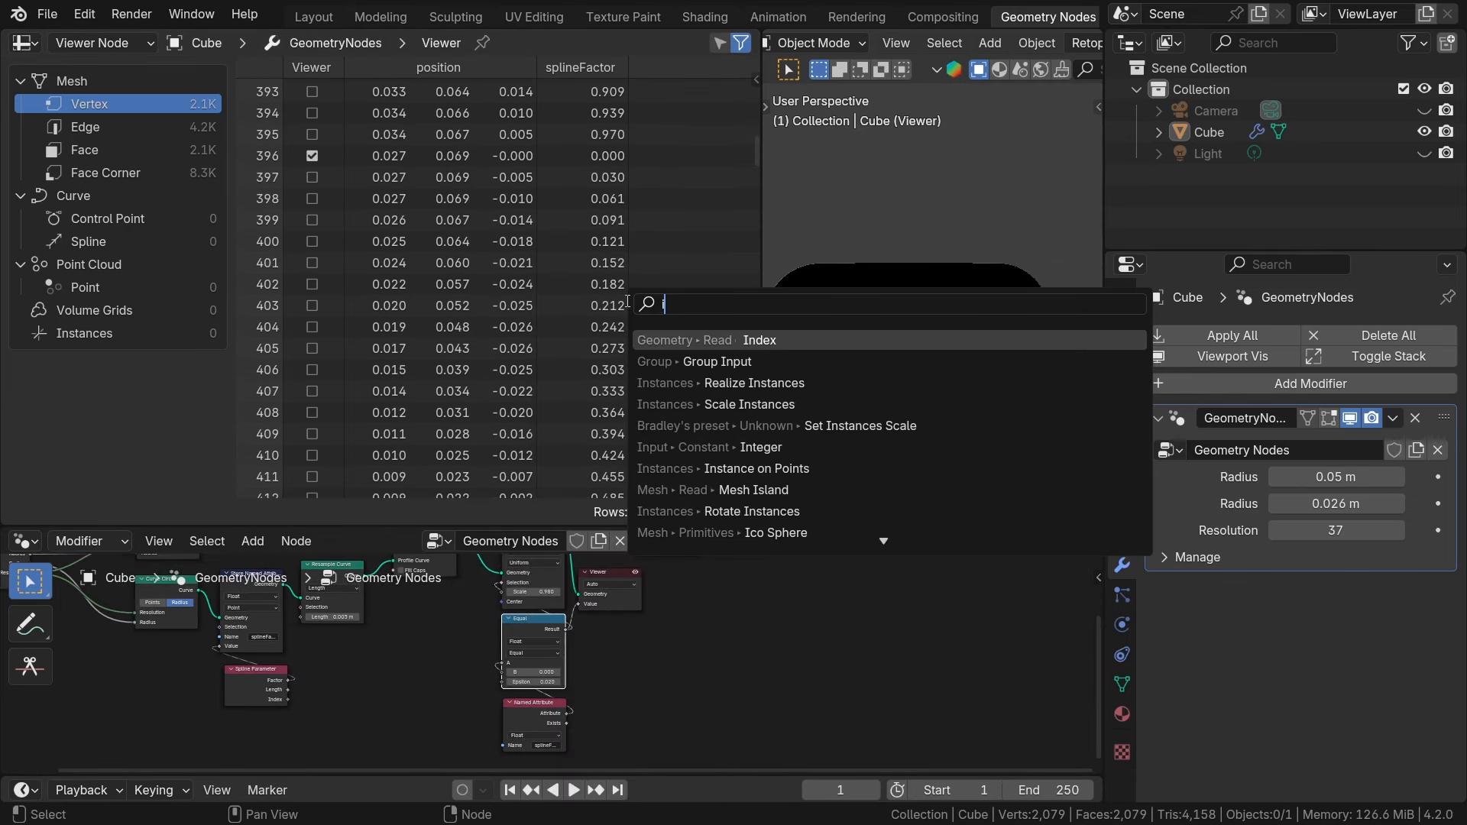
pyautogui.write('ndex')
pyautogui.press('Return')
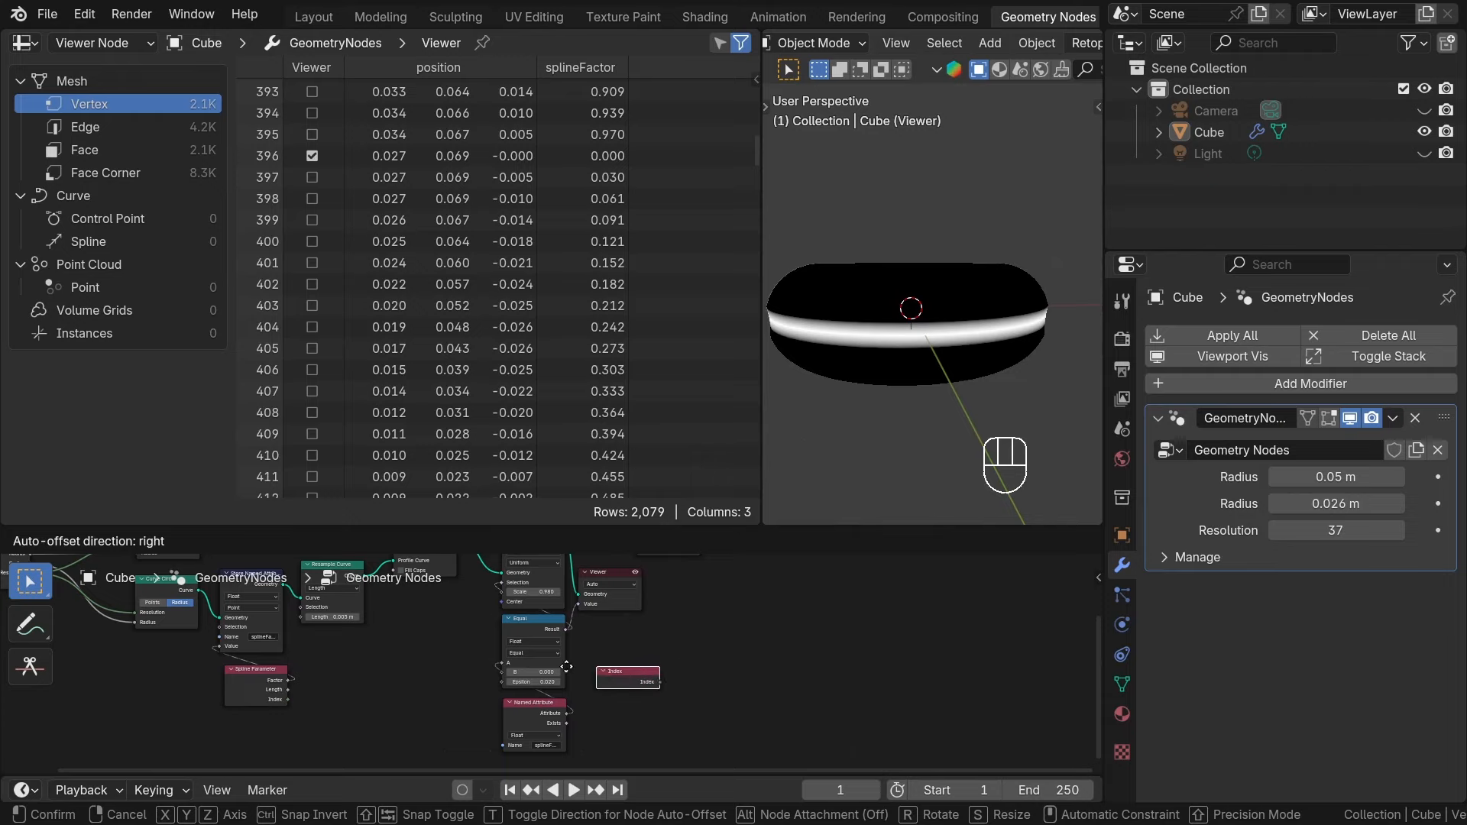
pyautogui.click(537, 666)
pyautogui.keyDown('ctrl'); pyautogui.keyDown('shift'); pyautogui.click(602, 677); pyautogui.keyUp('shift'); pyautogui.keyUp('ctrl')
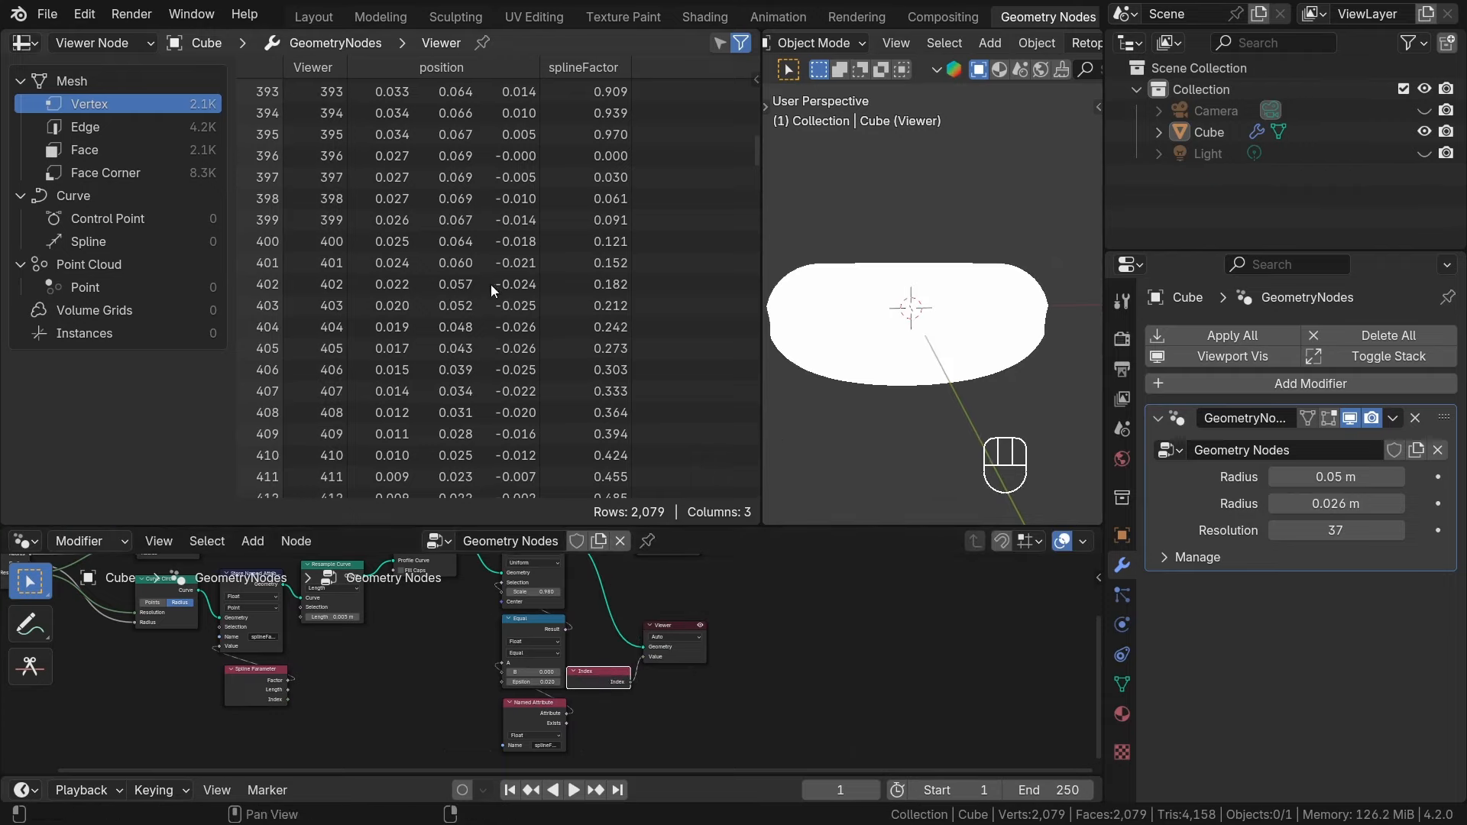
# Widen the 3D viewport and enable the Attribute Text overlay for the Viewer node.
pyautogui.scroll(20, 328, 156)
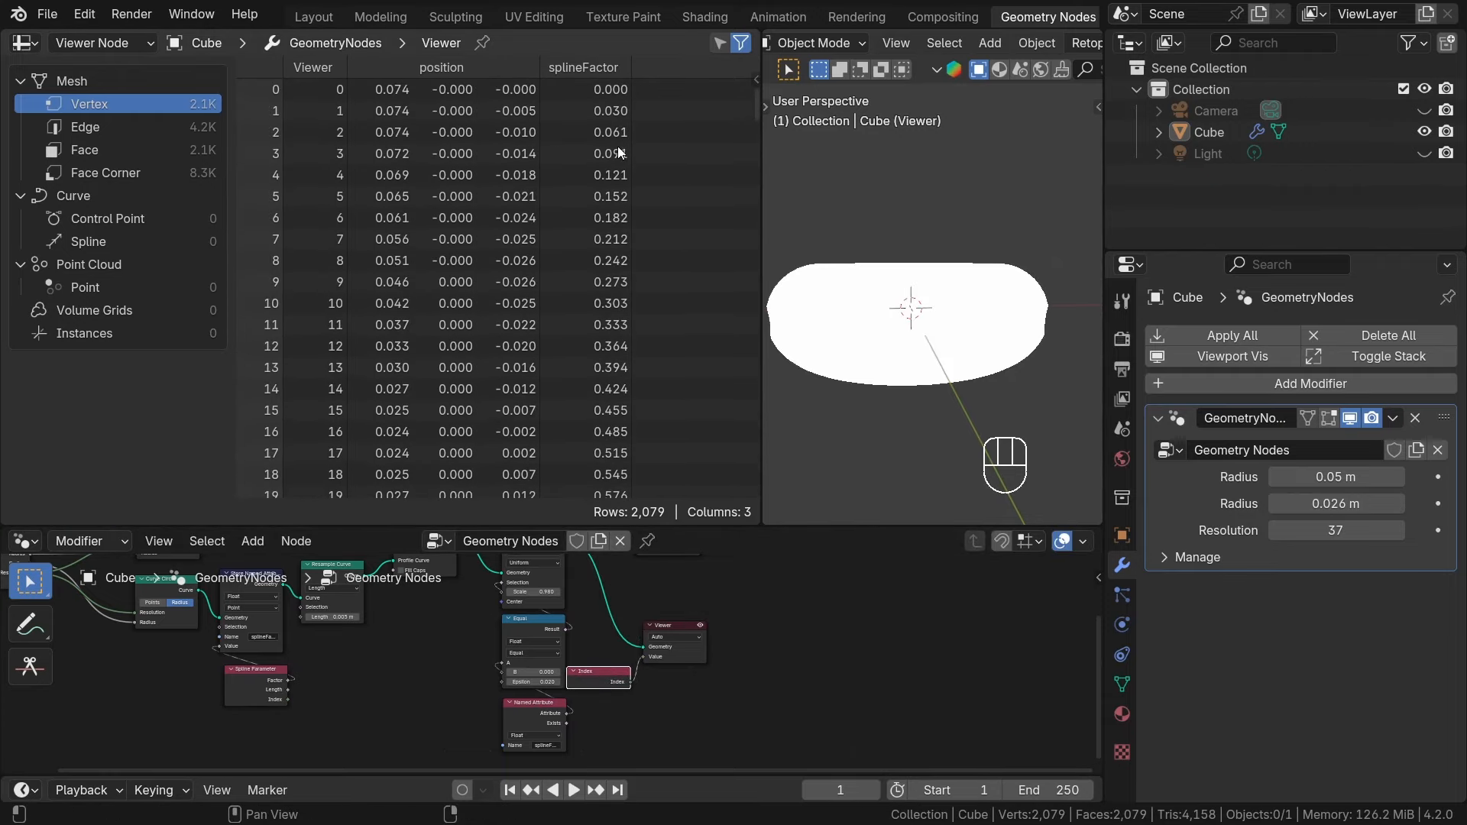
pyautogui.moveTo(761, 145); pyautogui.dragTo(425, 145)
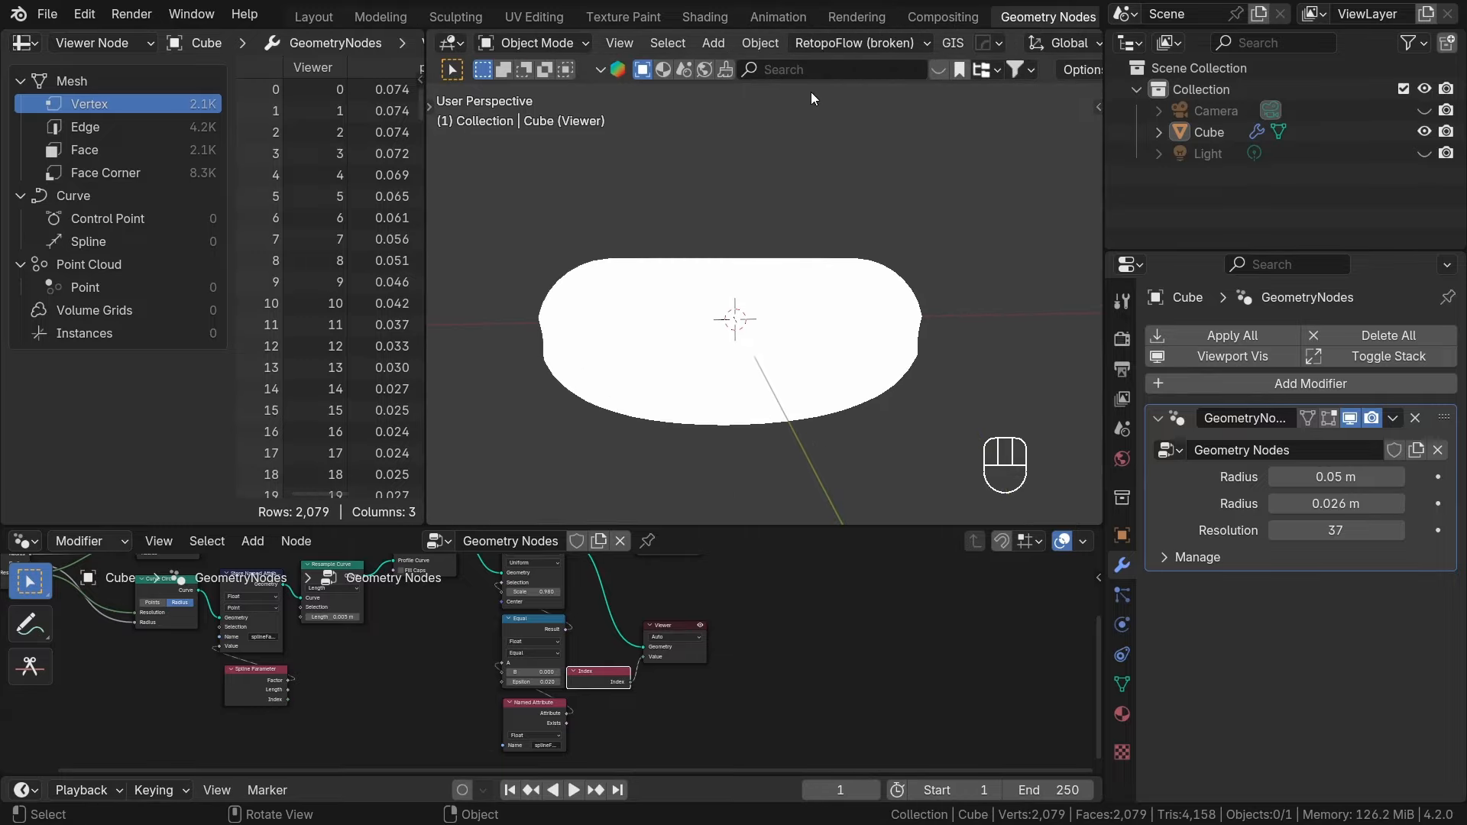
pyautogui.scroll(-8, 1000, 47)
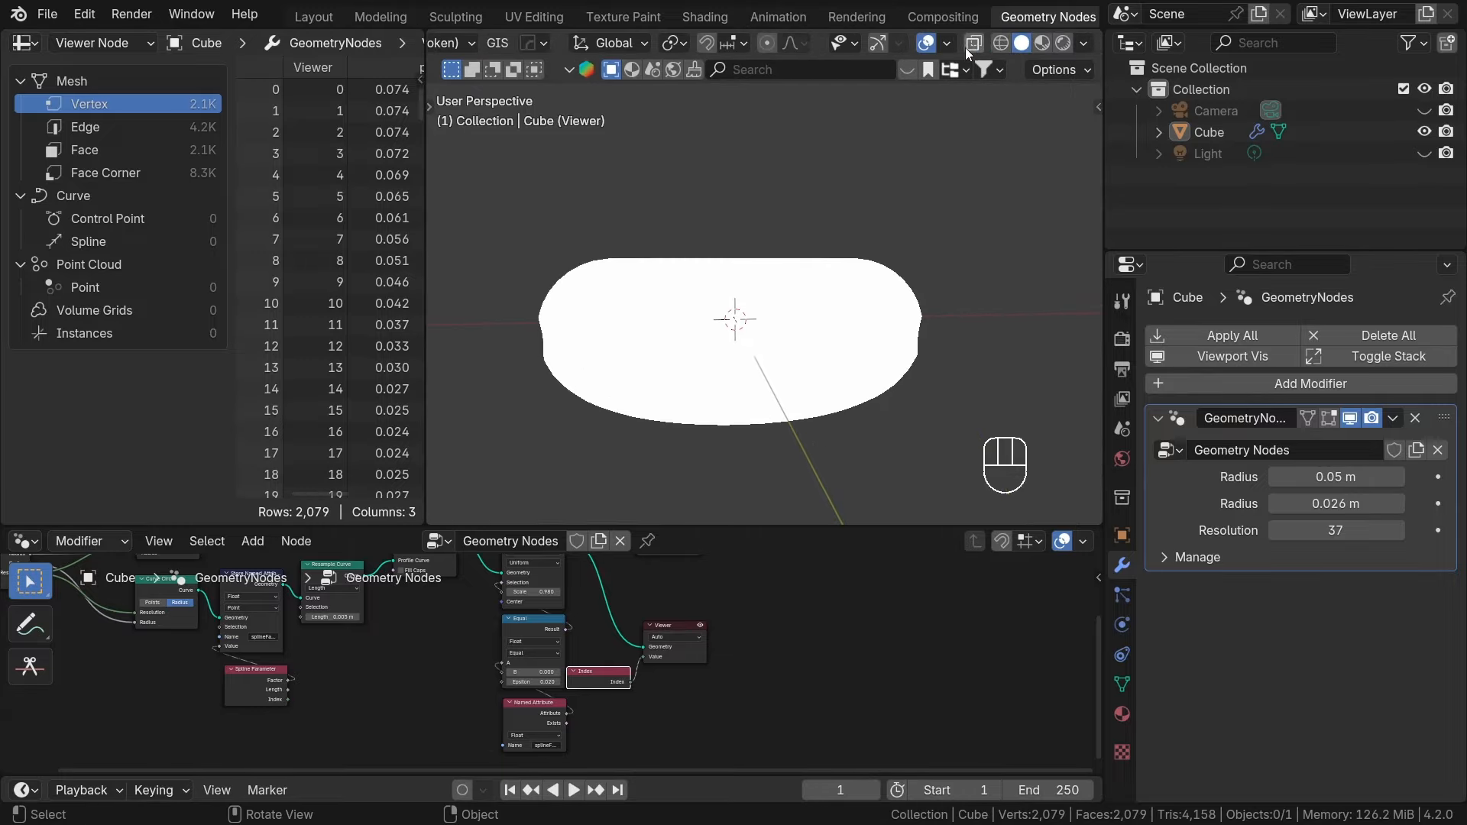
pyautogui.click(948, 44)
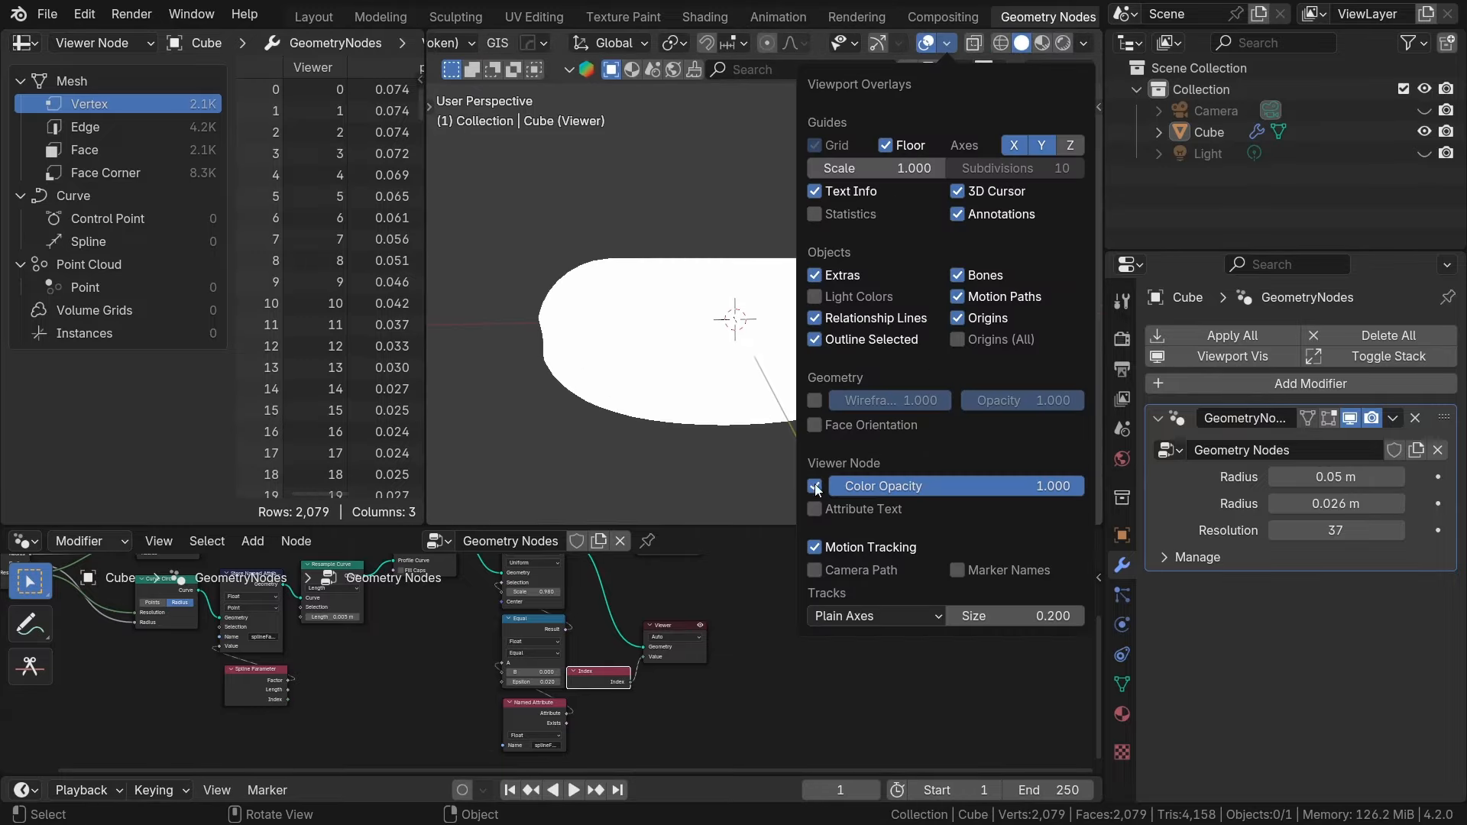
pyautogui.click(814, 510)
# Inspect the vertex index labels around vertex 0 on the donut up close, and widen the spreadsheet until all columns show.
pyautogui.scroll(10, 999, 459)
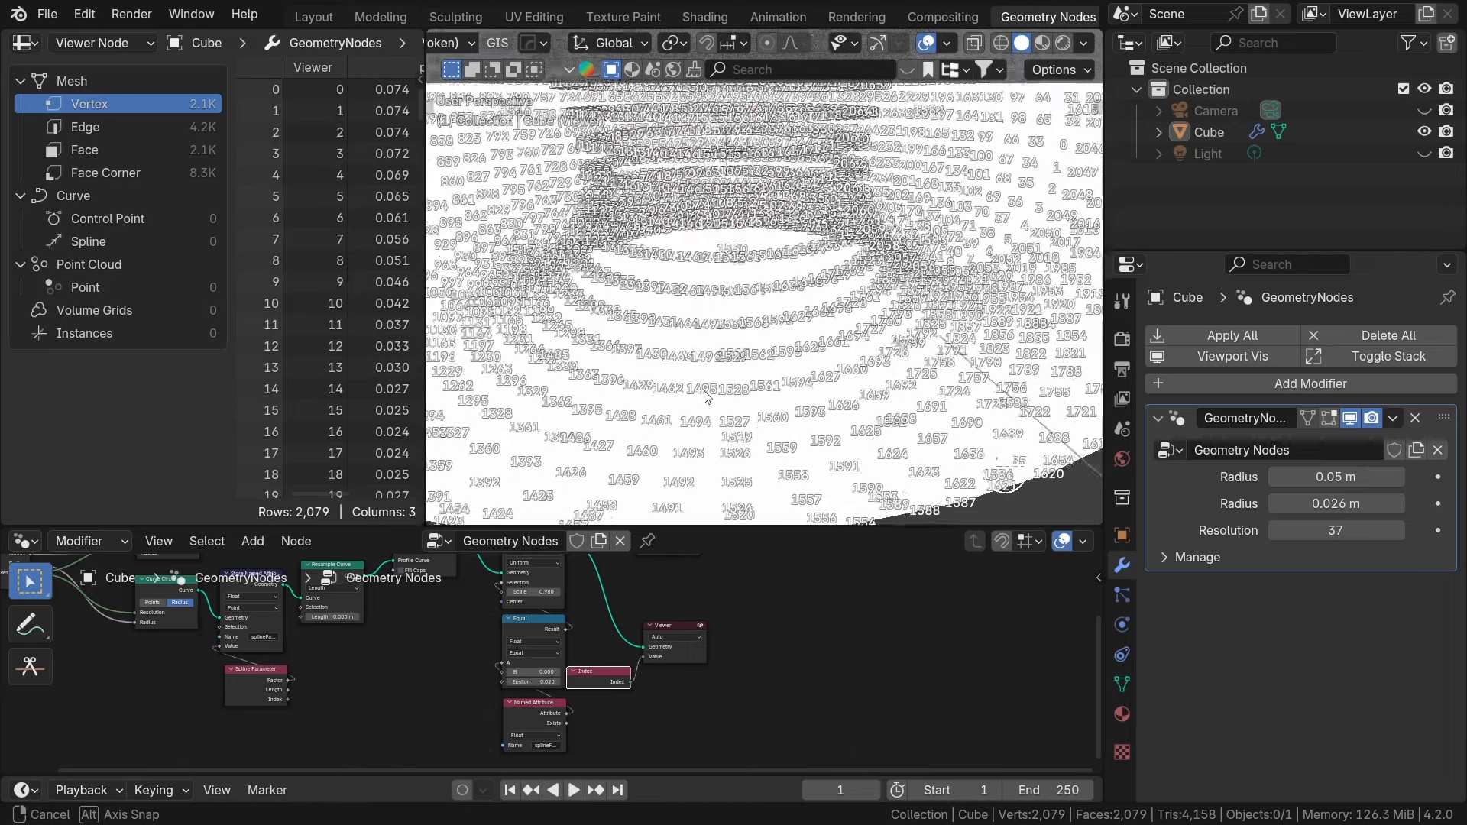
pyautogui.keyDown('shift'); pyautogui.moveTo(1016, 321); pyautogui.dragTo(688, 359, button='middle'); pyautogui.keyUp('shift')
pyautogui.scroll(3, 655, 331)
pyautogui.keyDown('shift'); pyautogui.moveTo(688, 359); pyautogui.dragTo(659, 376, button='middle'); pyautogui.keyUp('shift')
pyautogui.scroll(6, 655, 375)
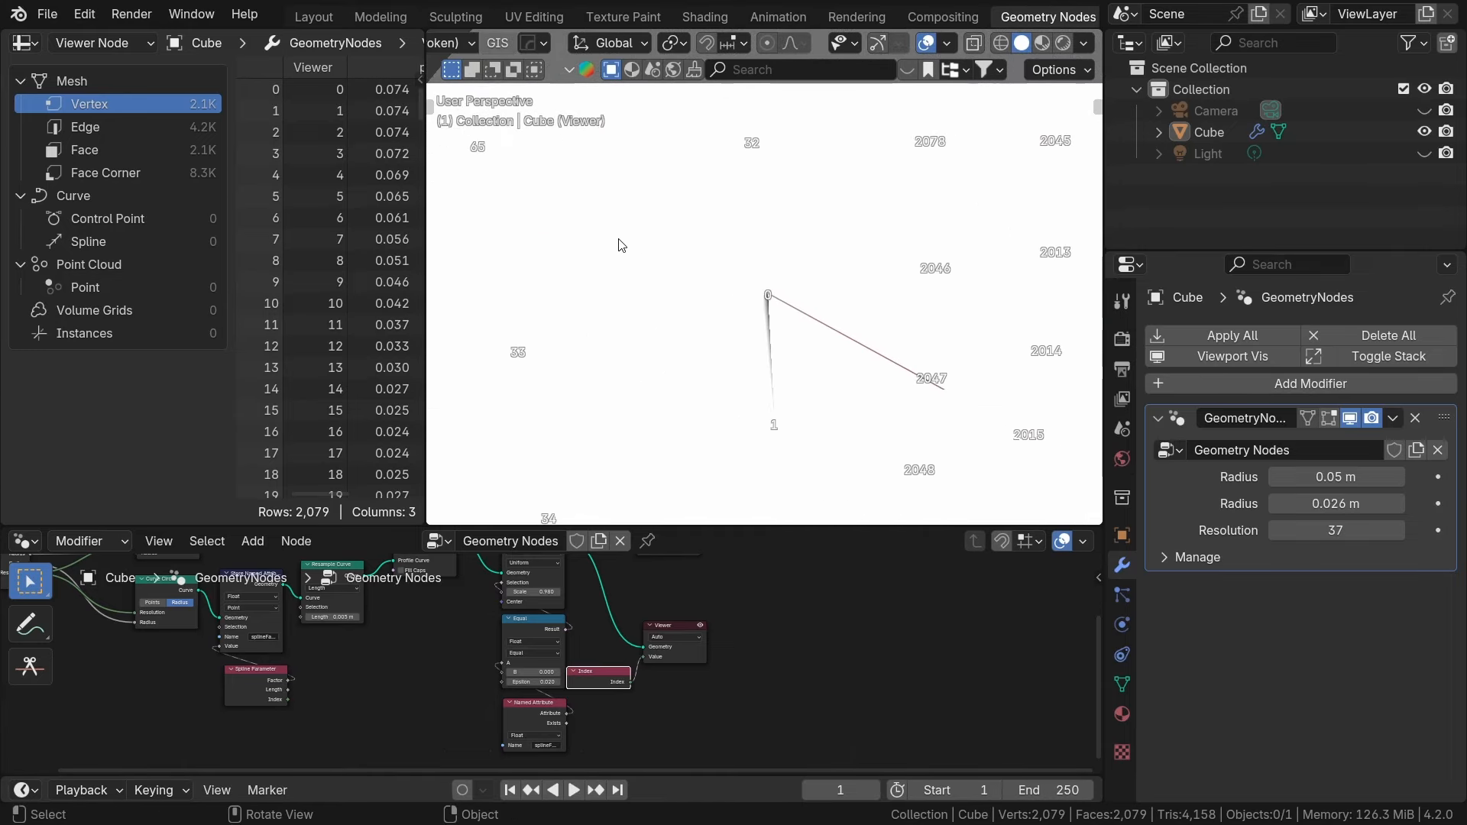
pyautogui.moveTo(785, 340); pyautogui.dragTo(771, 346, button='middle')
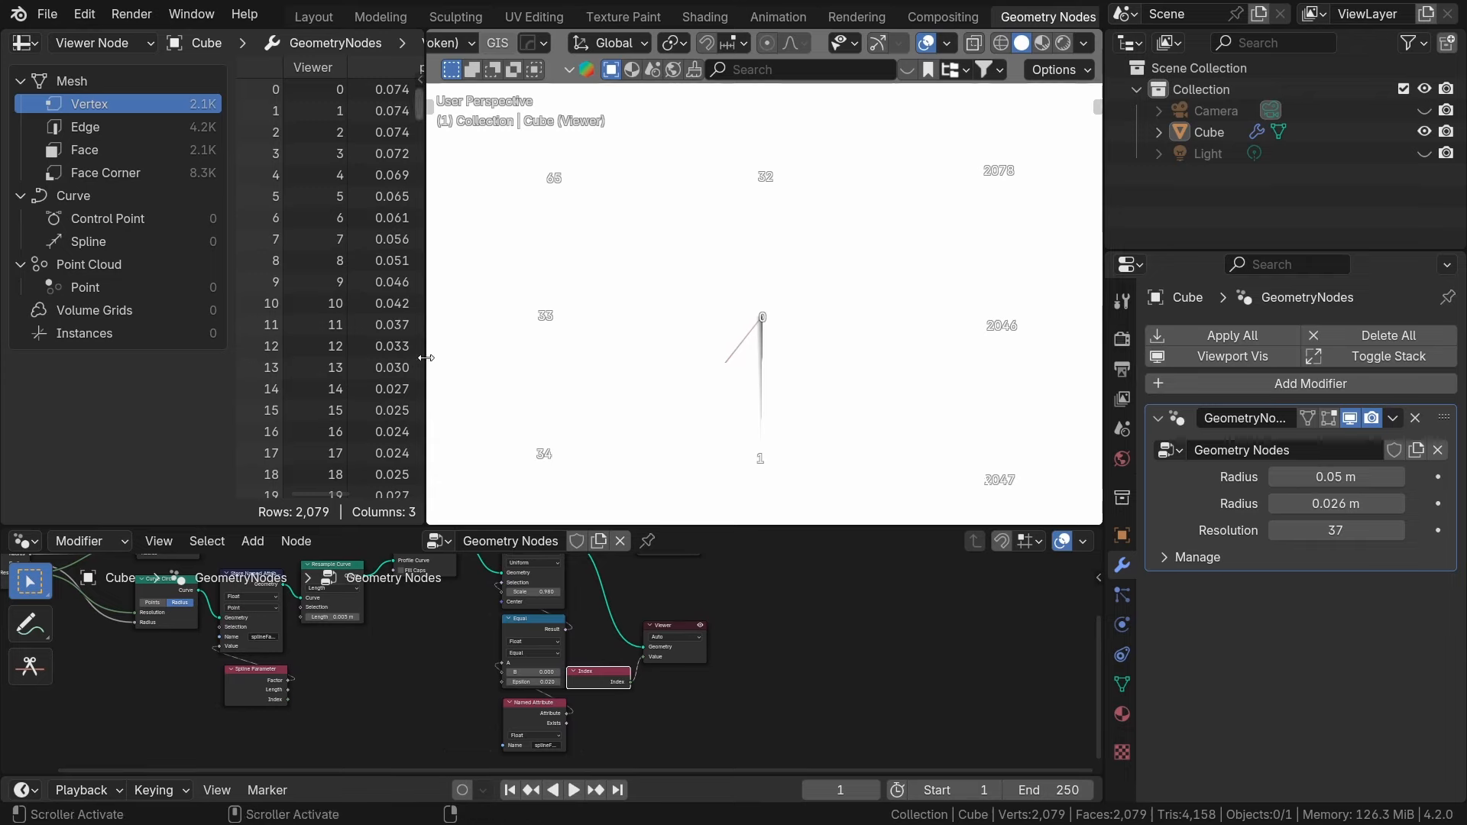
pyautogui.moveTo(425, 367); pyautogui.dragTo(704, 366)
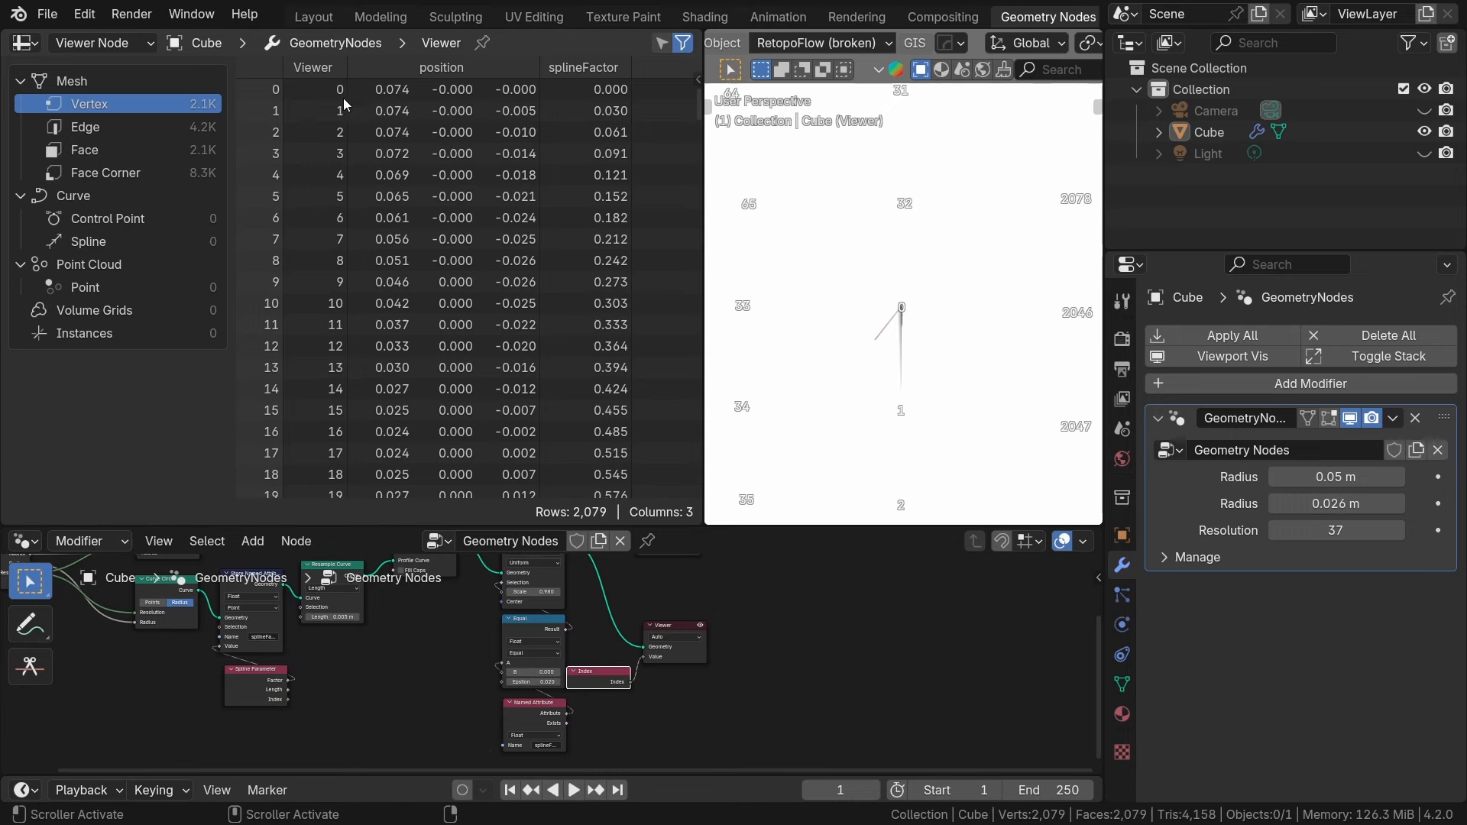
# Preview the Named Attribute output again to read the splineFactor value labels on the donut's vertices.
pyautogui.moveTo(515, 713); pyautogui.dragTo(556, 682, button='middle')
pyautogui.scroll(3, 555, 683)
pyautogui.keyDown('ctrl'); pyautogui.keyDown('shift'); pyautogui.click(589, 685); pyautogui.keyUp('shift'); pyautogui.keyUp('ctrl')
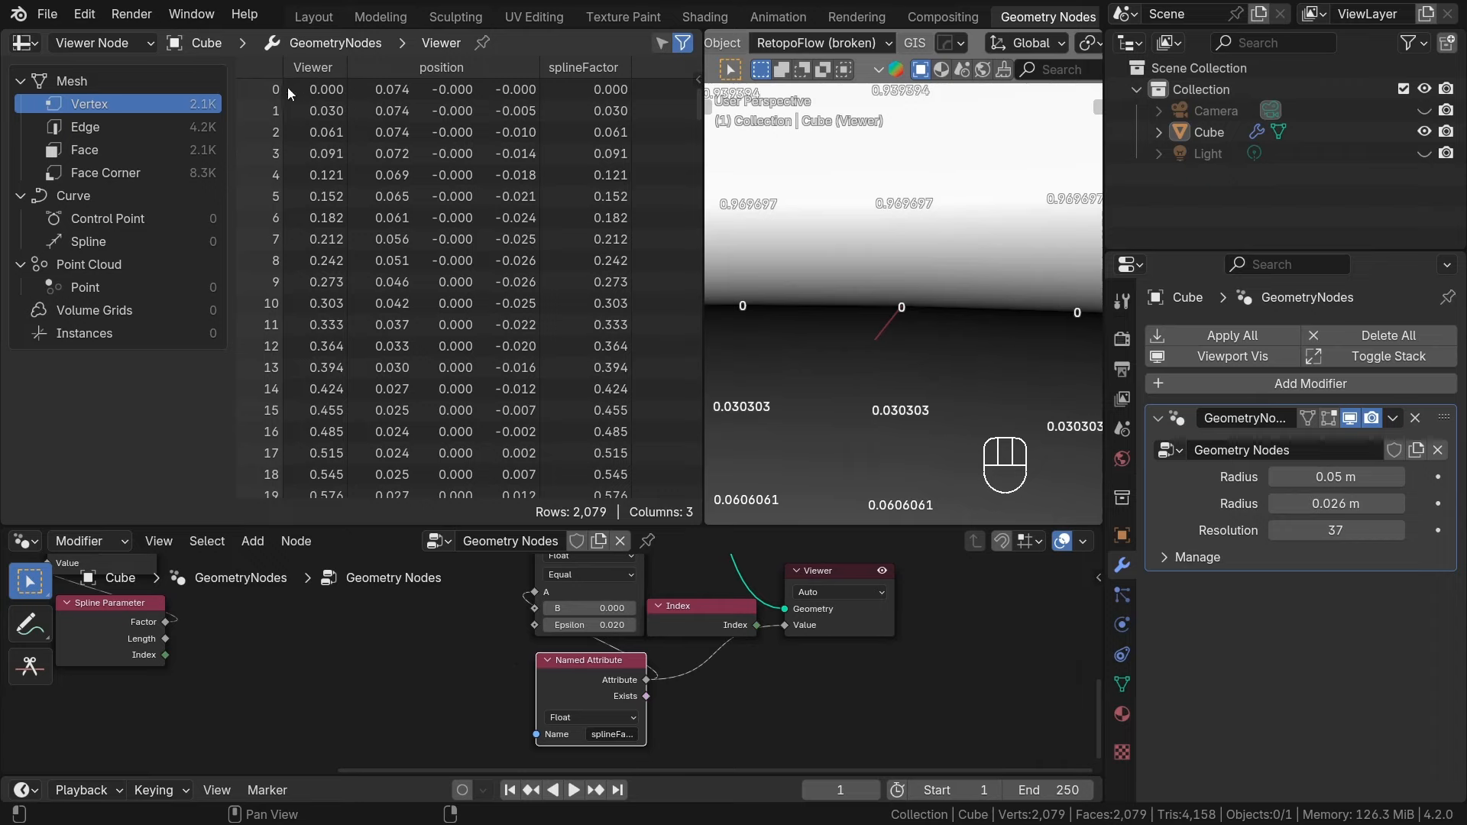
# Preview the Equal node's result and check its true/false values in the viewport labels and the spreadsheet's Viewer column.
pyautogui.moveTo(616, 573); pyautogui.dragTo(616, 635, button='middle')
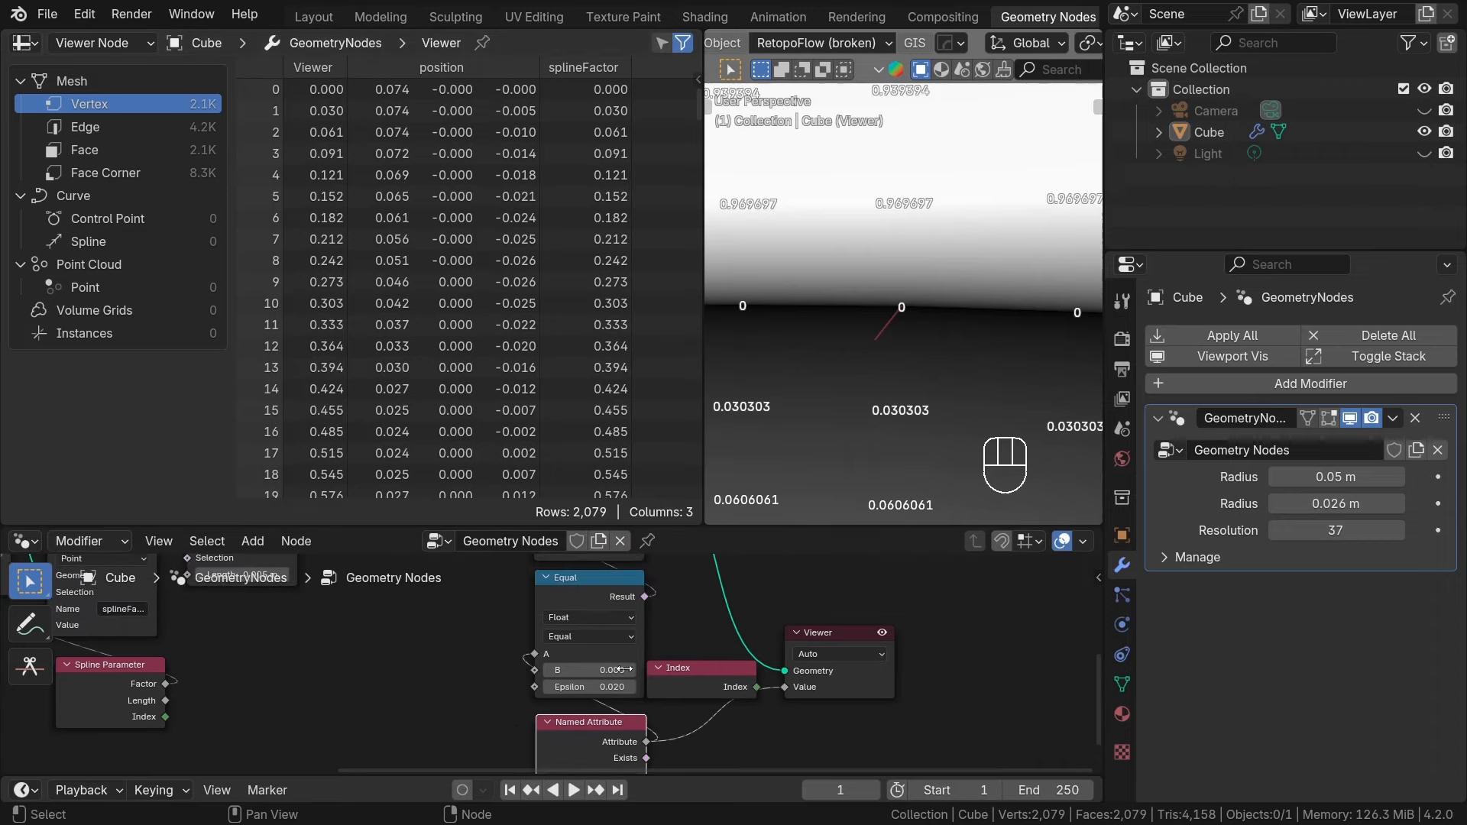
pyautogui.keyDown('ctrl'); pyautogui.keyDown('shift'); pyautogui.click(580, 583); pyautogui.keyUp('shift'); pyautogui.keyUp('ctrl')
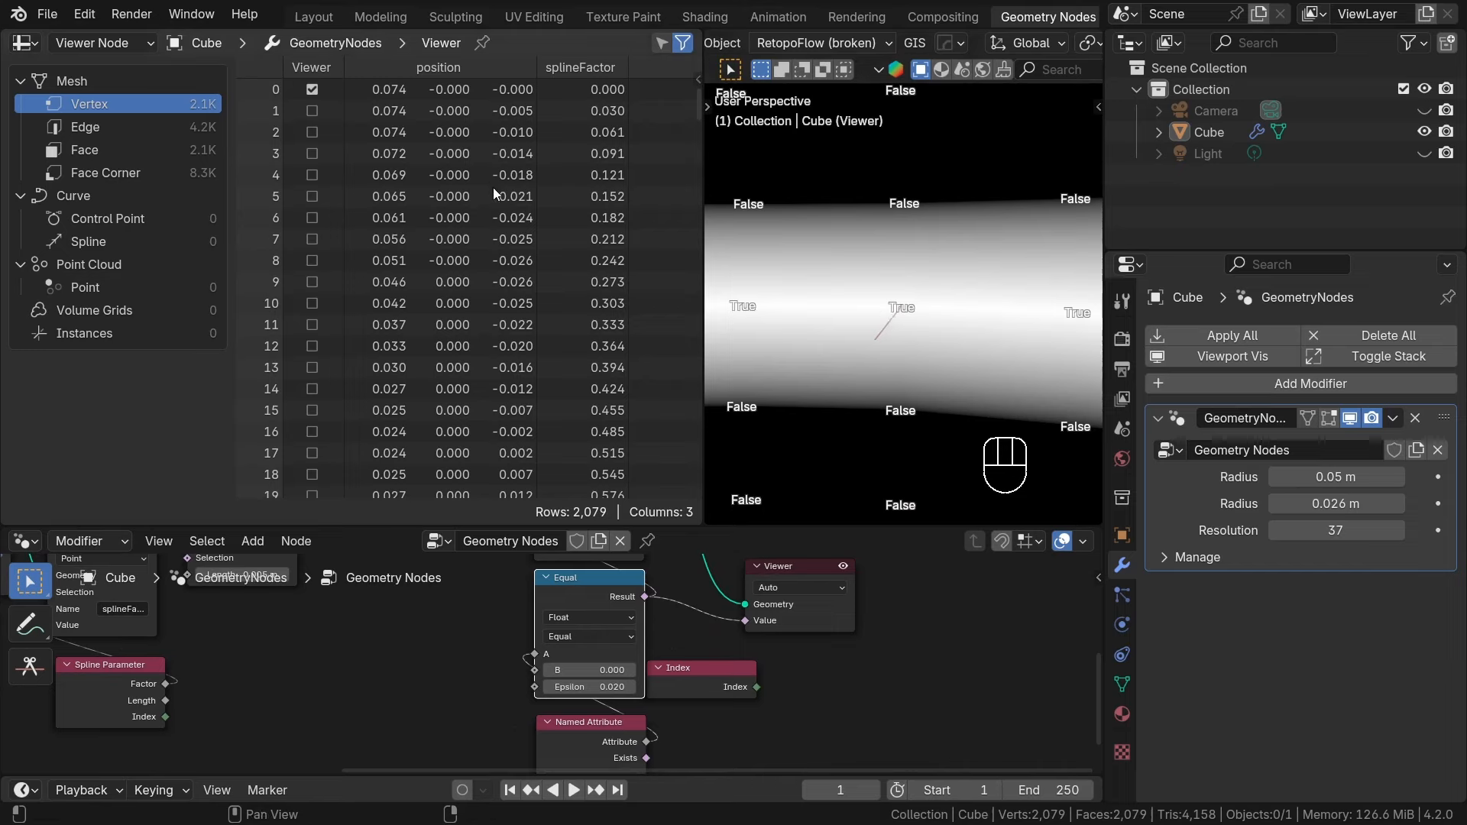
pyautogui.scroll(-5, 492, 191)
pyautogui.scroll(5, 493, 191)
pyautogui.scroll(-1, 727, 640)
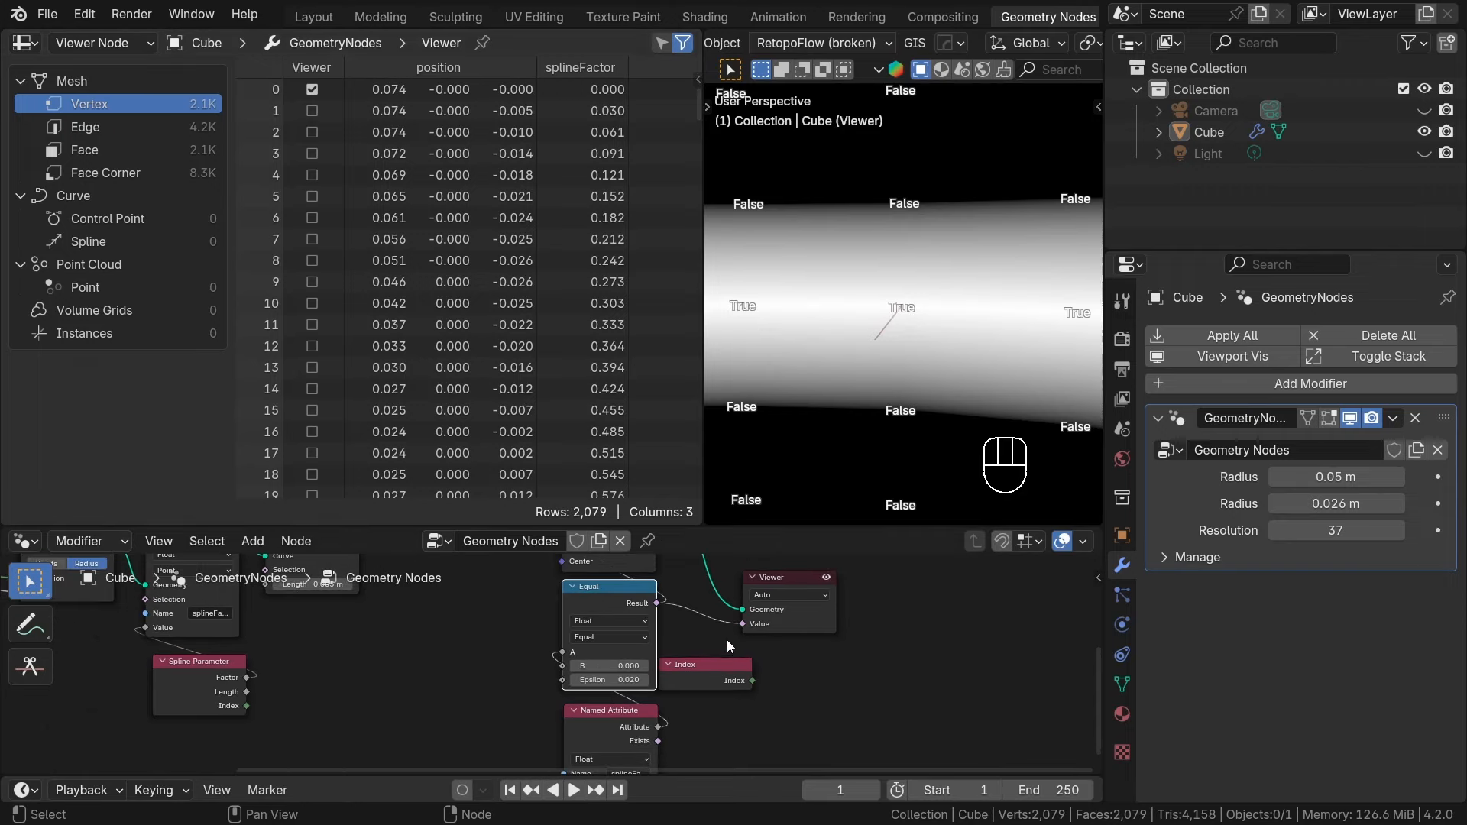
# Delete the Index node and the Viewer node from the node tree.
pyautogui.moveTo(727, 641); pyautogui.dragTo(705, 667, button='middle')
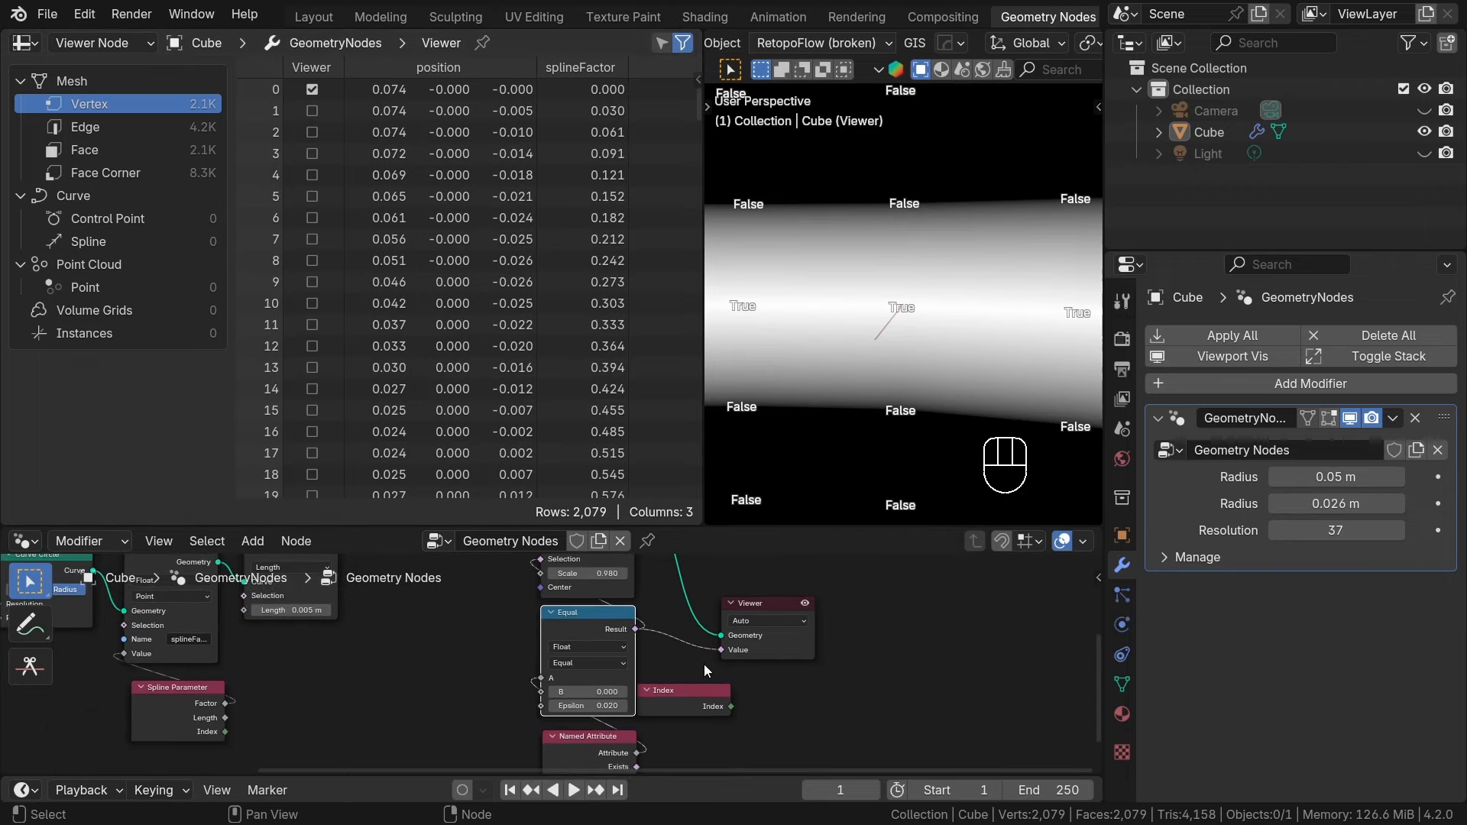
pyautogui.click(672, 695)
pyautogui.press('x')
pyautogui.moveTo(880, 707); pyautogui.dragTo(749, 601)
pyautogui.press('x')
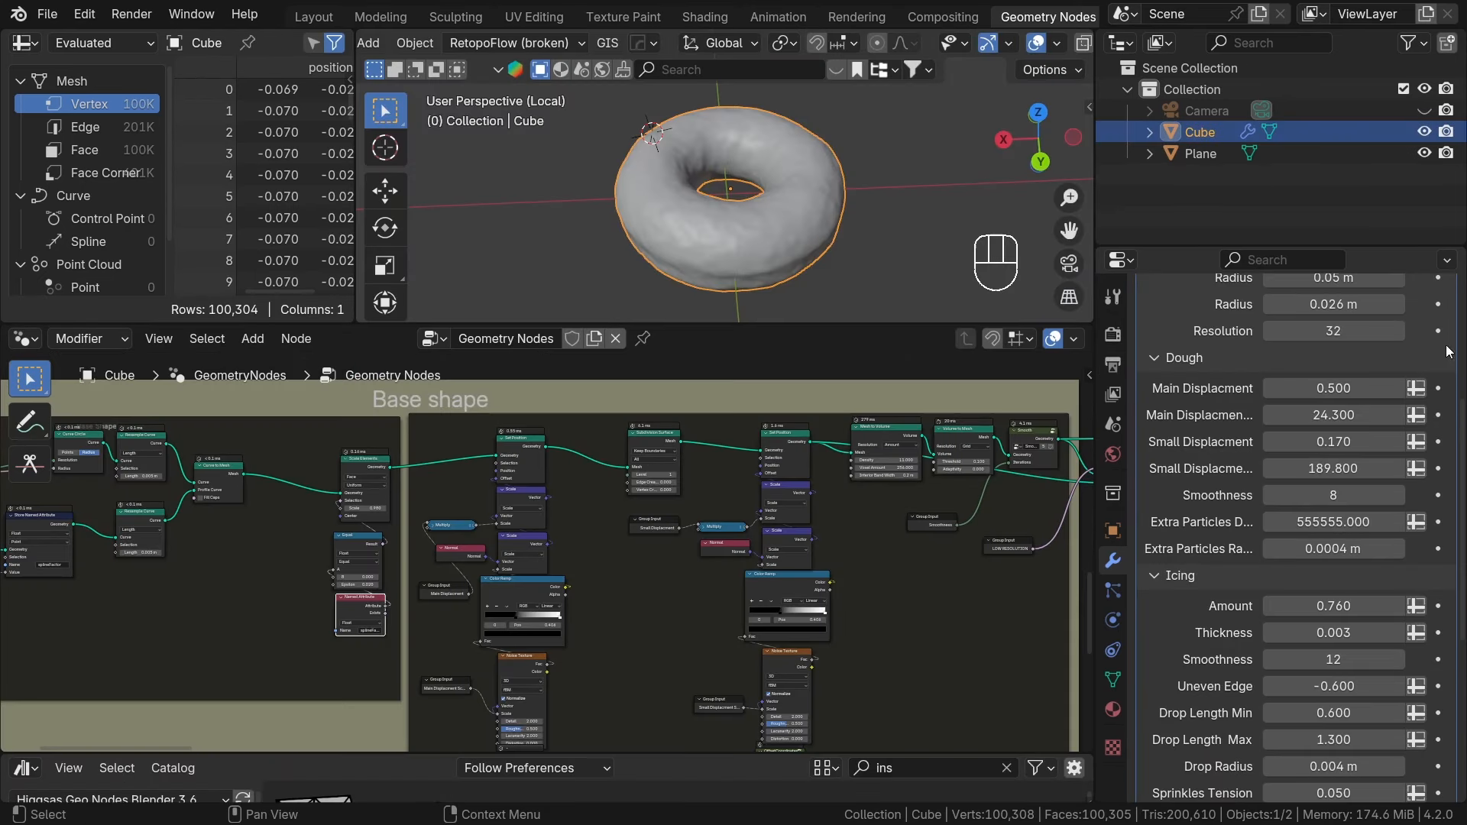
pyautogui.scroll(-5, 562, 539)
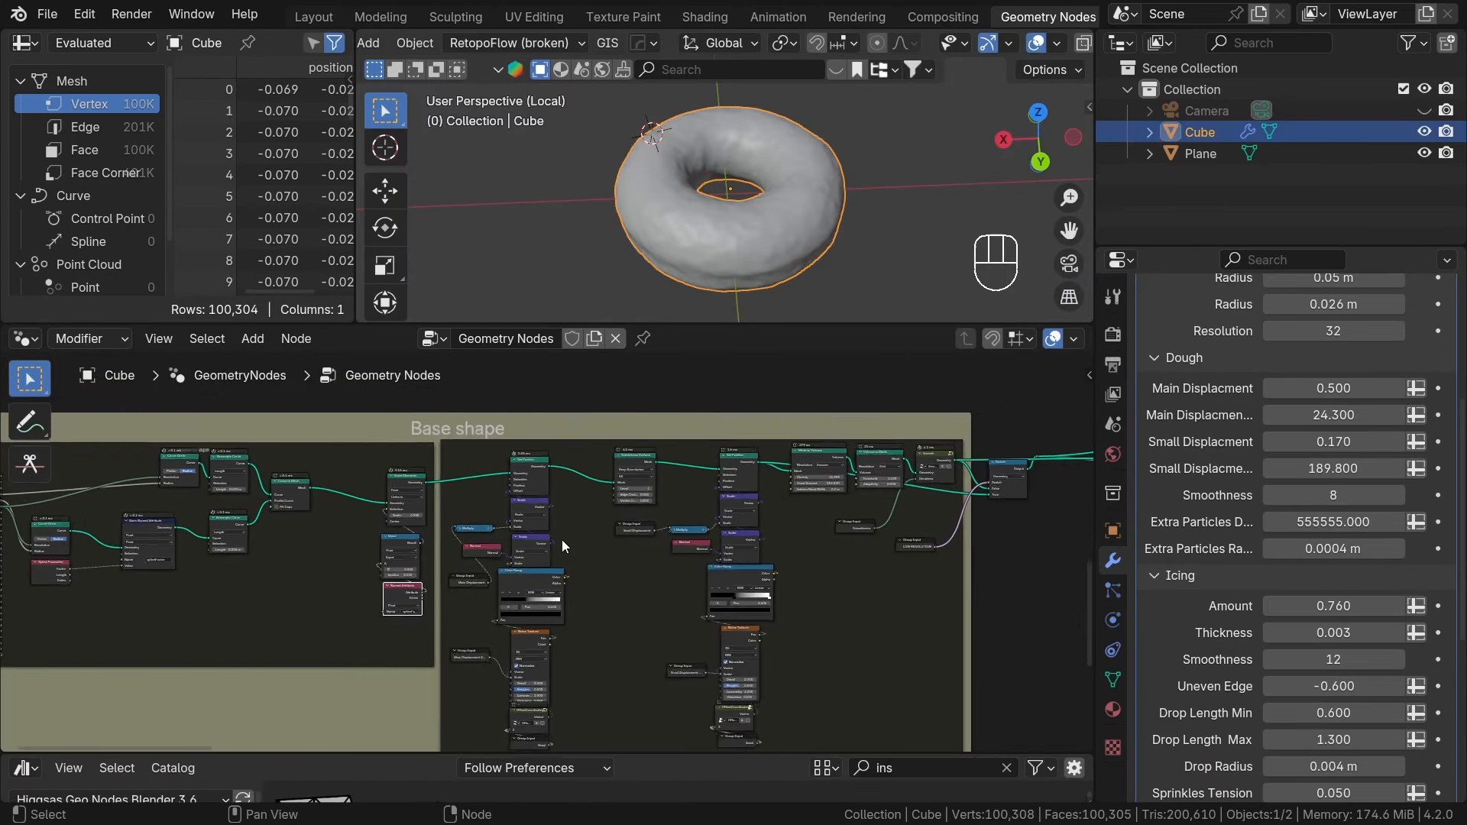
# Preview the Scale Elements output and the last node of the Base shape frame, comparing the smooth donut with the displaced one up close.
pyautogui.moveTo(764, 236); pyautogui.dragTo(781, 229, button='middle')
pyautogui.scroll(5, 677, 277)
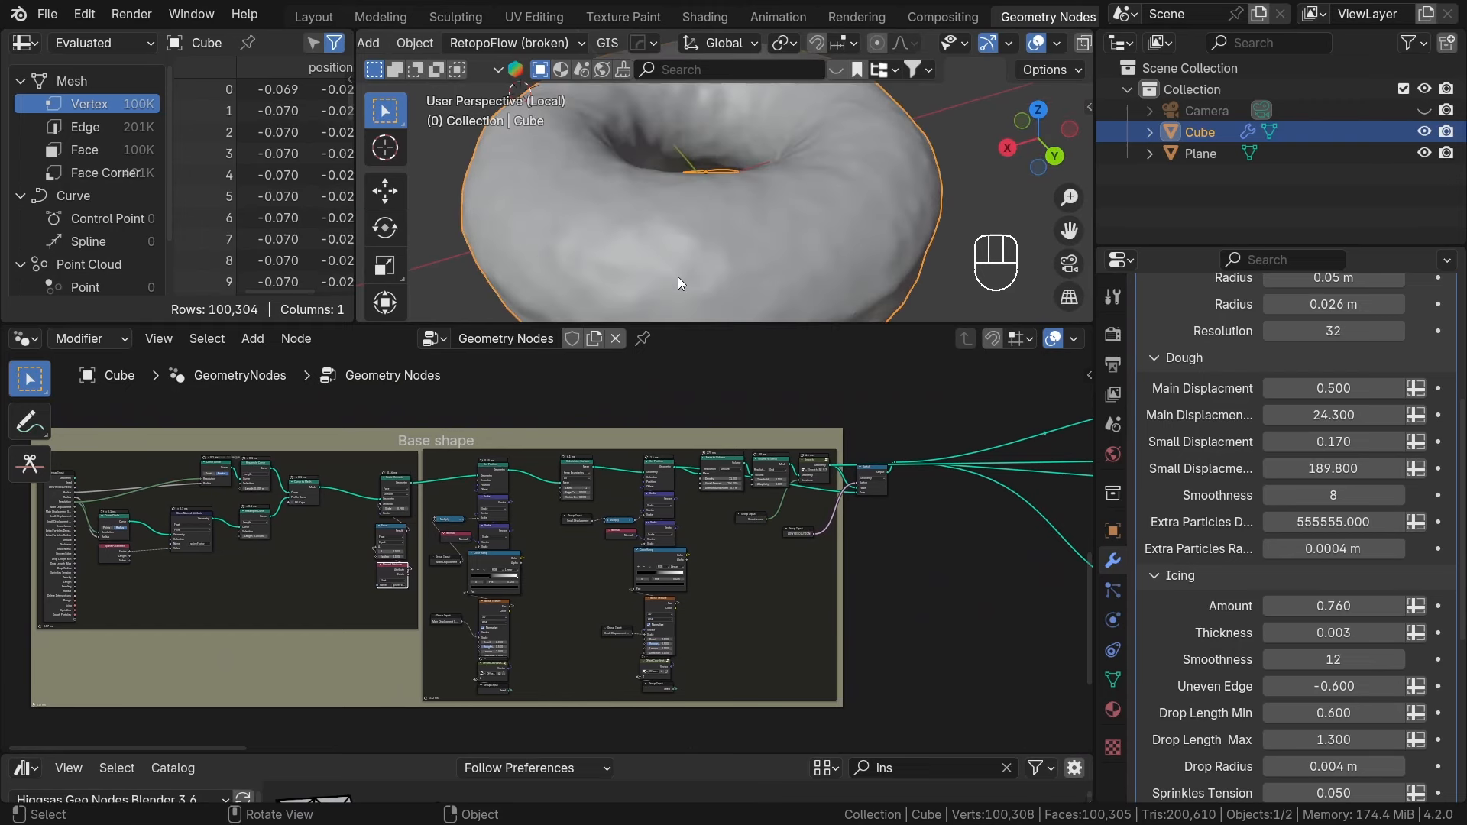
pyautogui.moveTo(677, 276); pyautogui.dragTo(882, 188, button='middle')
pyautogui.moveTo(883, 188); pyautogui.dragTo(855, 189, button='middle')
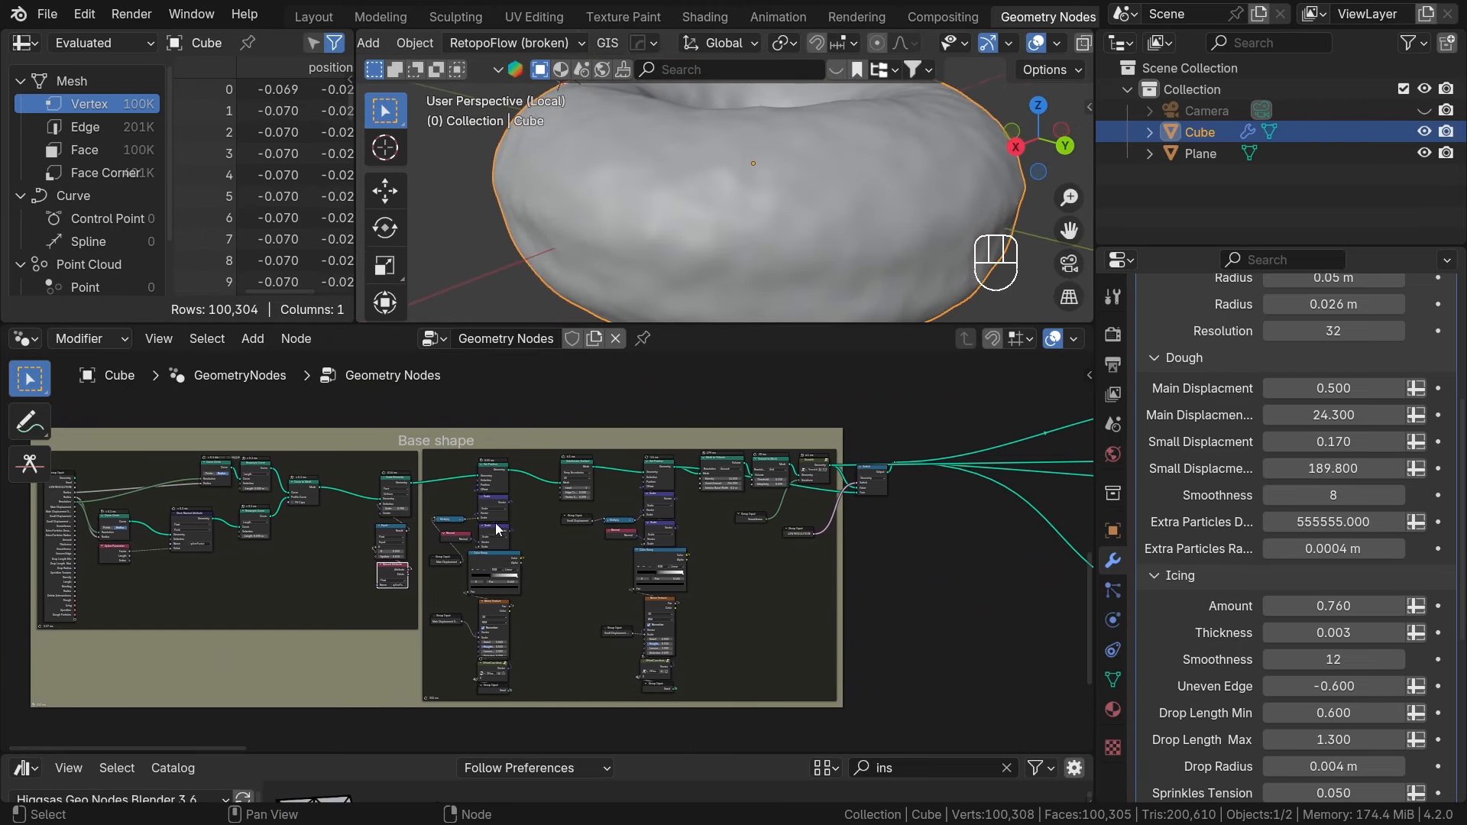
pyautogui.moveTo(495, 523); pyautogui.dragTo(525, 530, button='middle')
pyautogui.scroll(2, 516, 529)
pyautogui.keyDown('alt'); pyautogui.keyDown('shift'); pyautogui.click(415, 479); pyautogui.keyUp('shift'); pyautogui.keyUp('alt')
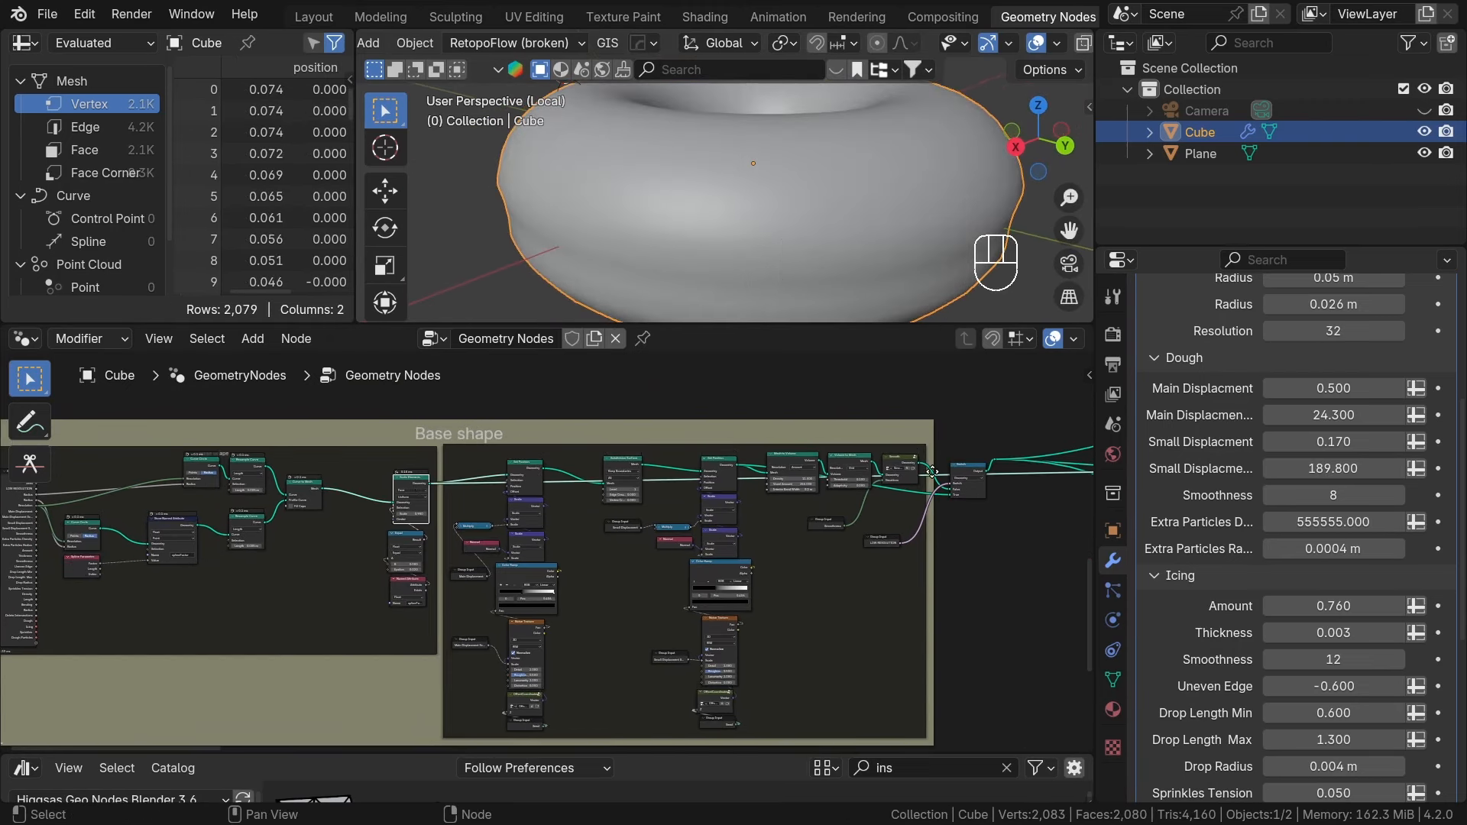
pyautogui.keyDown('alt'); pyautogui.keyDown('shift'); pyautogui.click(898, 458); pyautogui.keyUp('shift'); pyautogui.keyUp('alt')
pyautogui.scroll(-2, 771, 232)
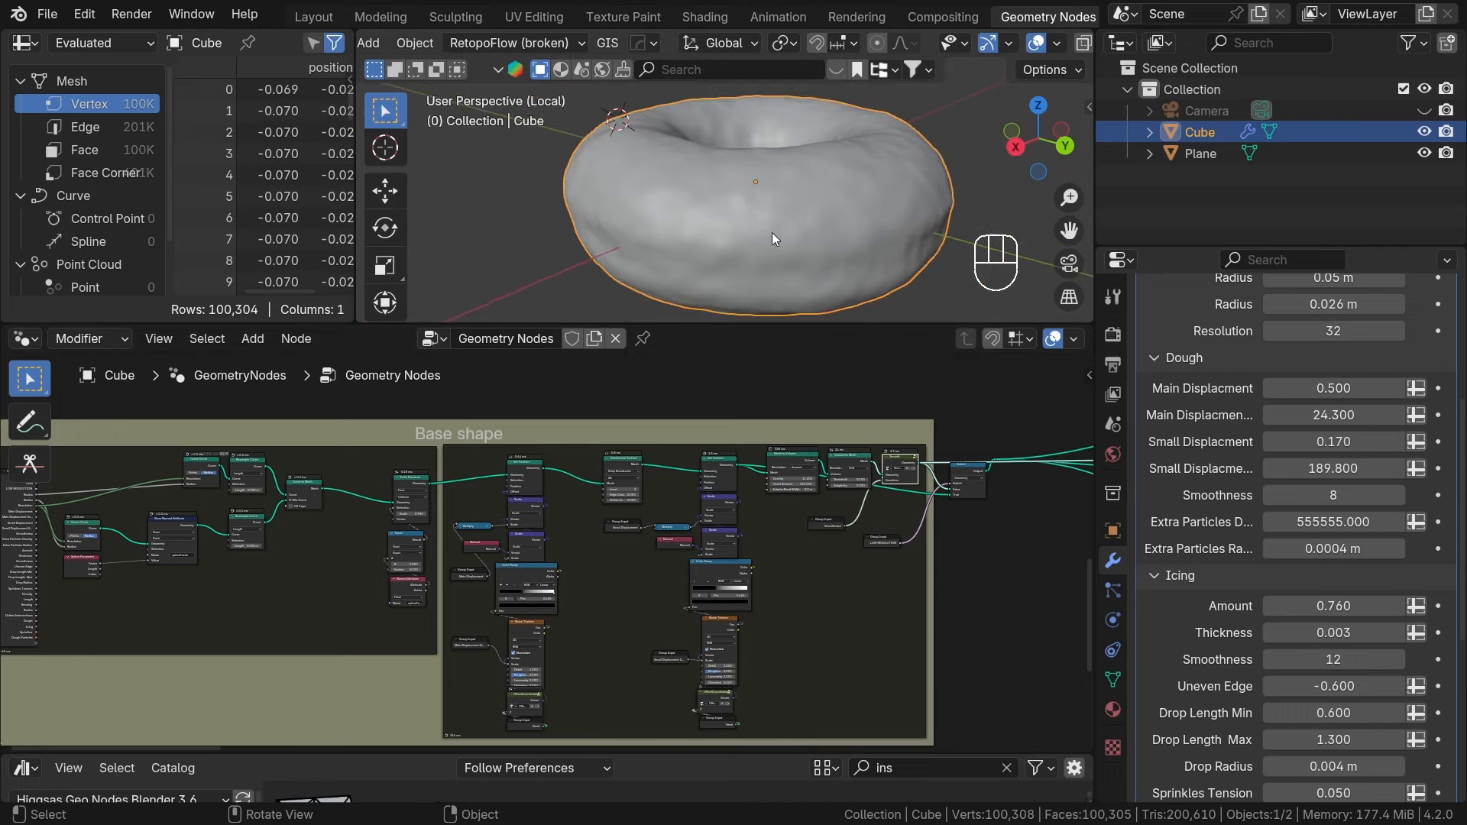
pyautogui.moveTo(772, 233); pyautogui.dragTo(549, 237, button='middle')
pyautogui.scroll(-1, 570, 240)
pyautogui.moveTo(734, 253); pyautogui.dragTo(750, 321, button='middle')
pyautogui.moveTo(809, 167); pyautogui.dragTo(856, 213, button='middle')
# Examine the displacement node chains inside the Base shape frame of the finished donut node tree.
pyautogui.moveTo(483, 593); pyautogui.dragTo(564, 557, button='middle')
pyautogui.scroll(1, 551, 558)
pyautogui.scroll(3, 513, 547)
pyautogui.moveTo(504, 614); pyautogui.dragTo(443, 511)
pyautogui.moveTo(639, 552); pyautogui.dragTo(629, 476, button='middle')
pyautogui.scroll(-2, 630, 476)
pyautogui.moveTo(712, 623); pyautogui.dragTo(562, 379)
pyautogui.click(708, 544)
pyautogui.press('Home')
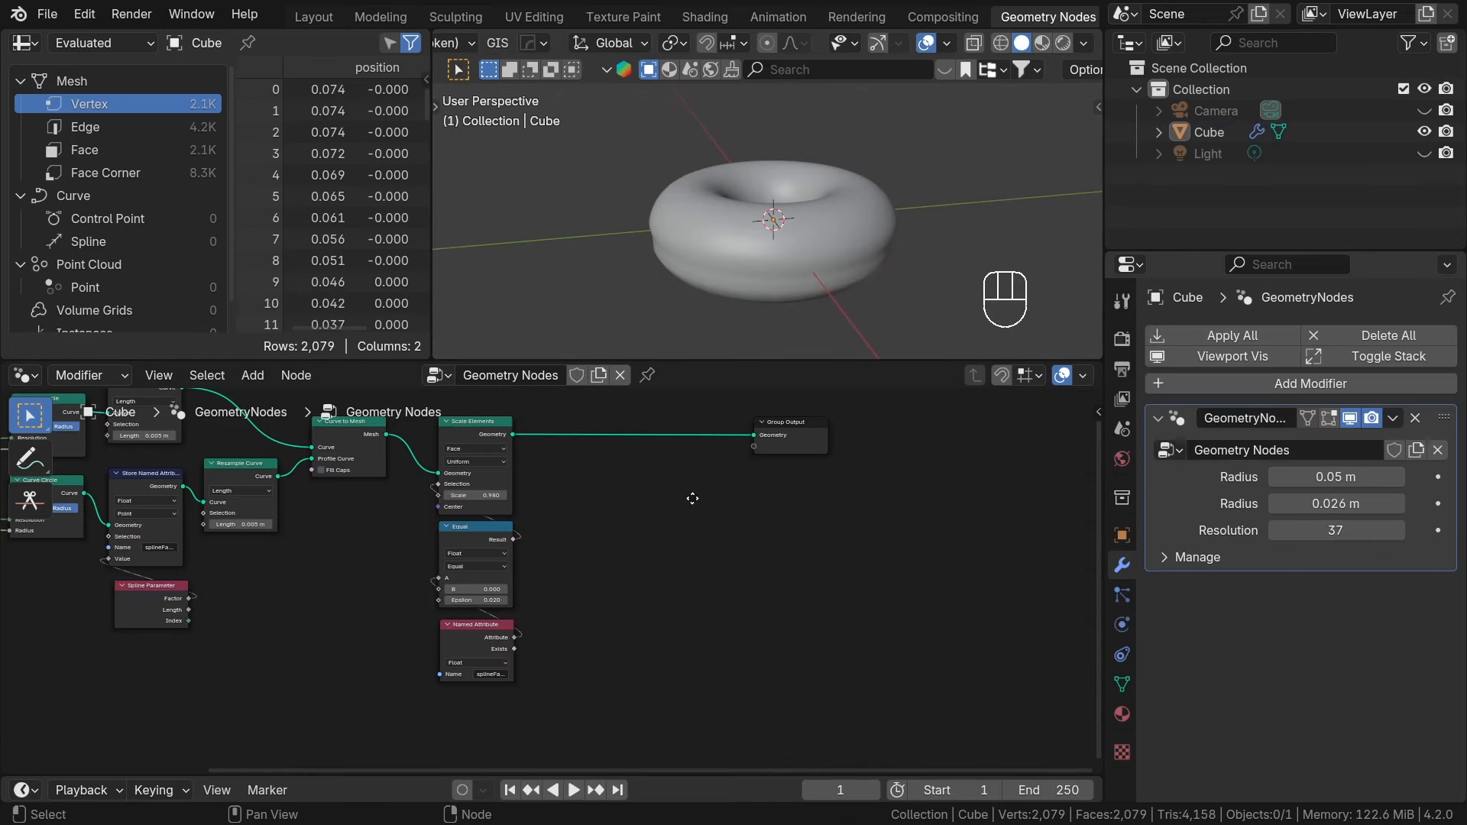
# Add an unconnected Transform Geometry node beside the Equal node and examine its Translation, Rotation and Scale sockets.
pyautogui.moveTo(693, 498); pyautogui.dragTo(667, 504, button='middle')
pyautogui.scroll(1, 733, 504)
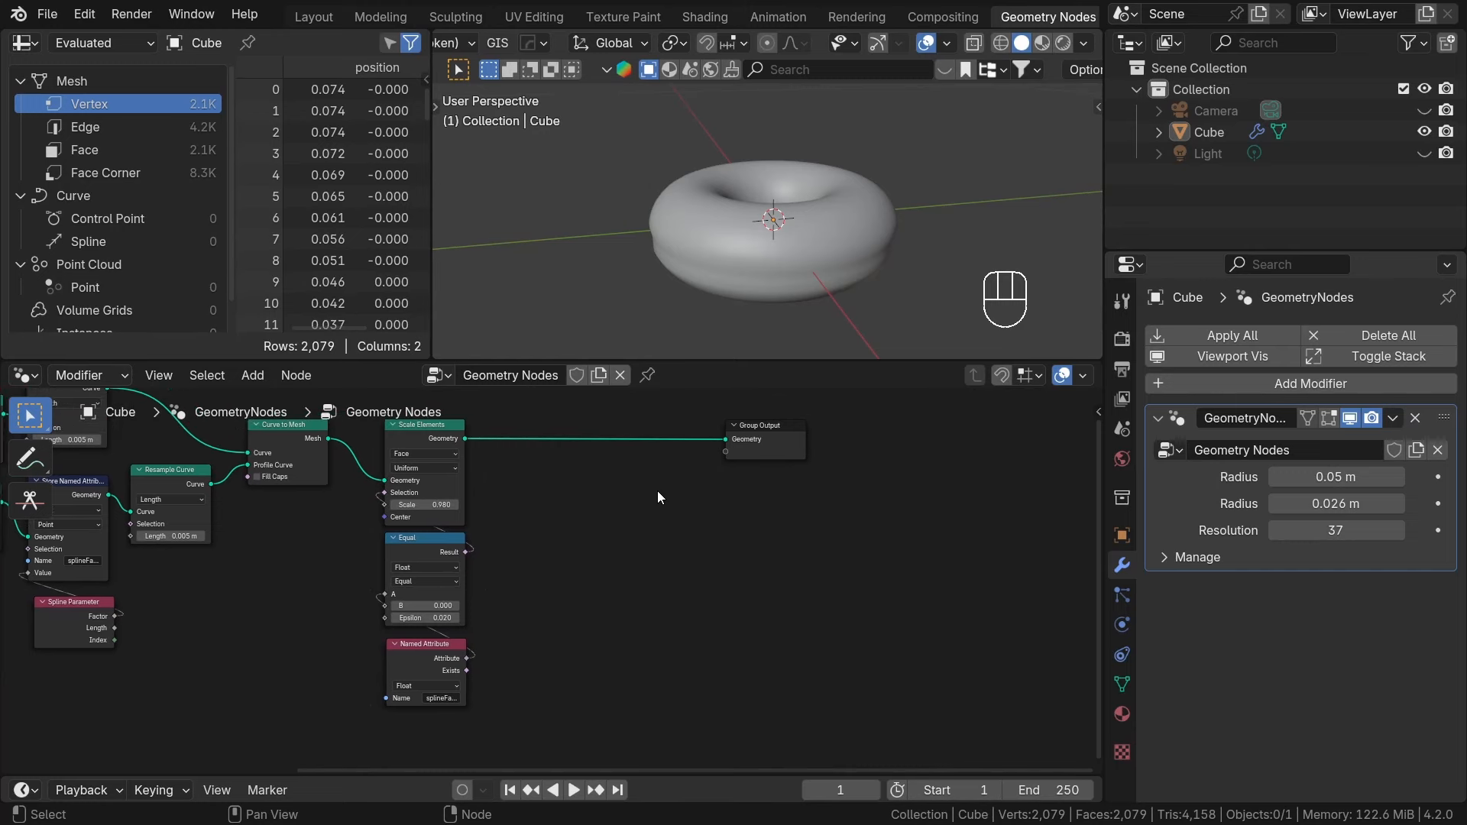
pyautogui.hotkey('shift', 'a')
pyautogui.click(590, 301)
pyautogui.write('tr')
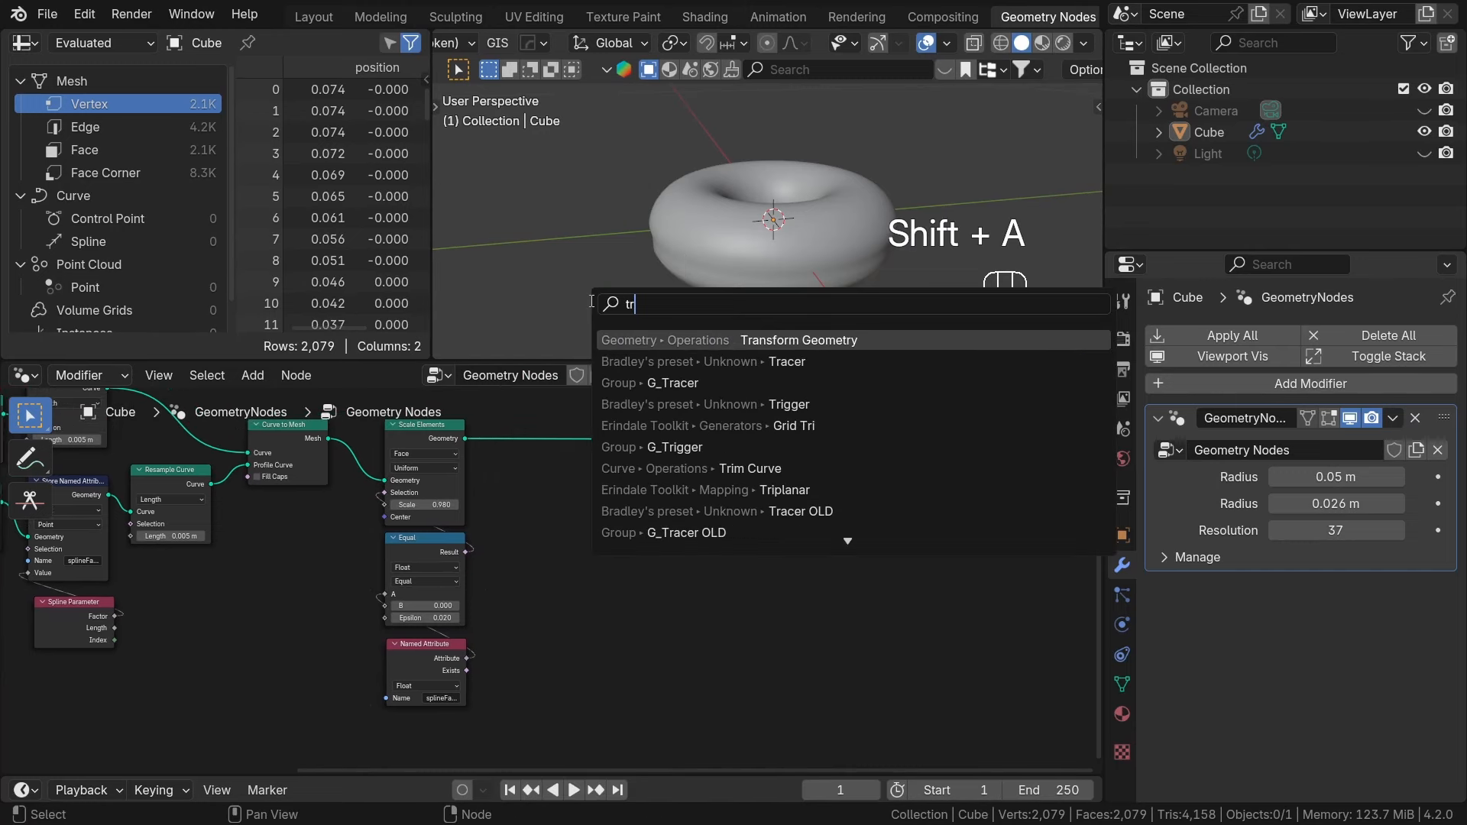
pyautogui.write('ansfot')
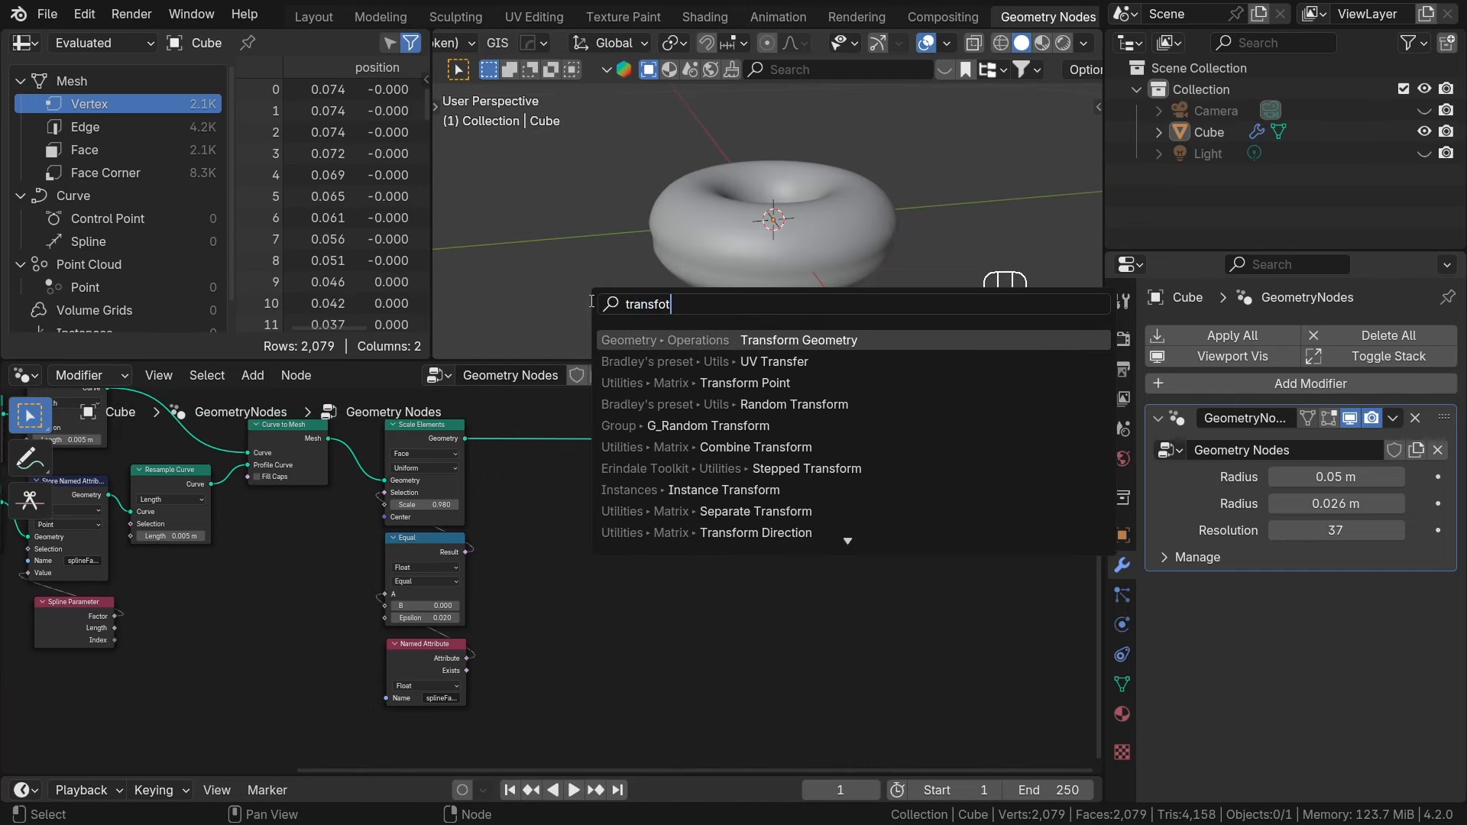
pyautogui.press('BackSpace')
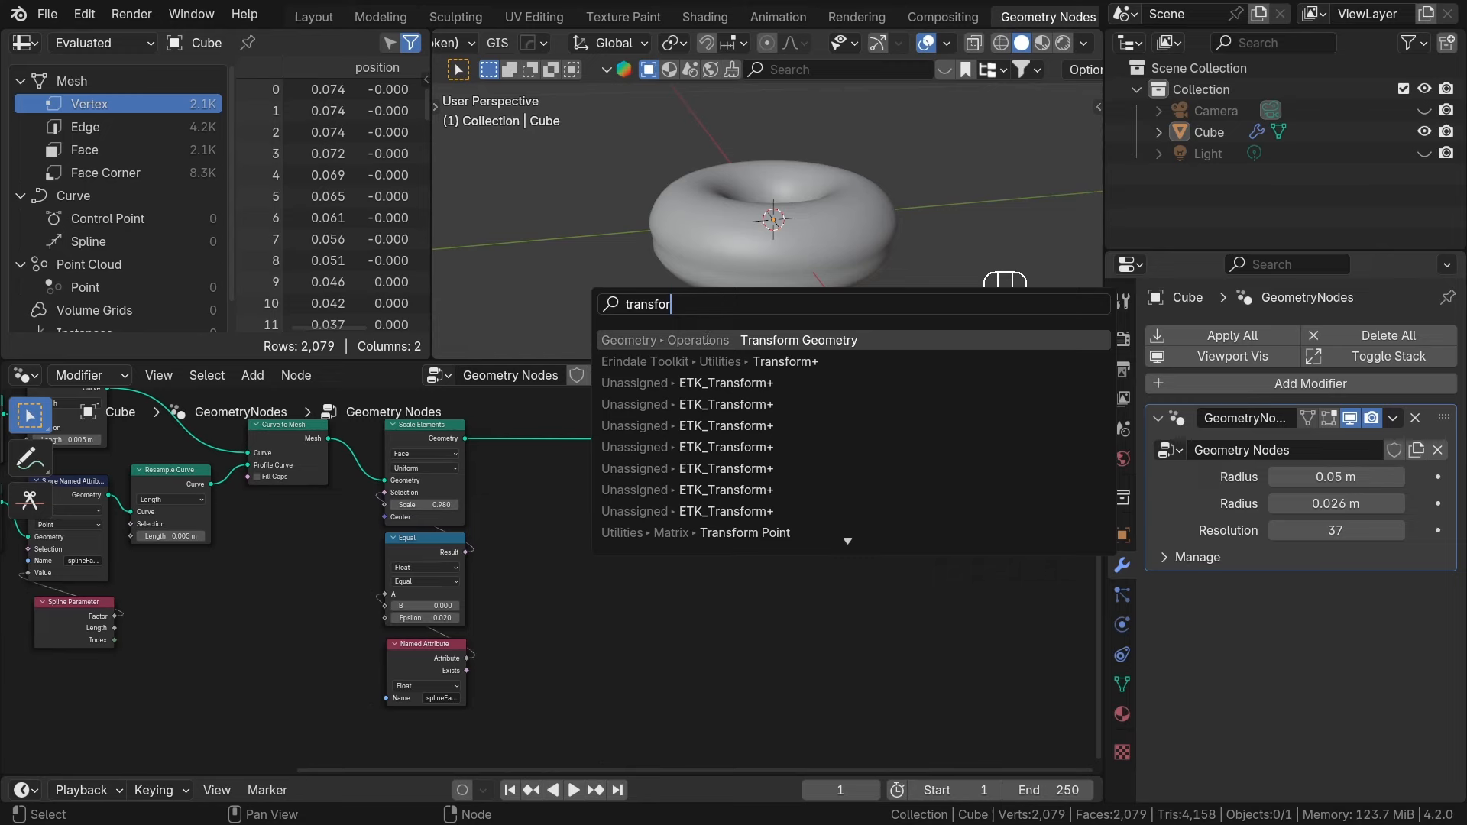
pyautogui.press('Return')
pyautogui.click(650, 535)
pyautogui.scroll(2, 677, 644)
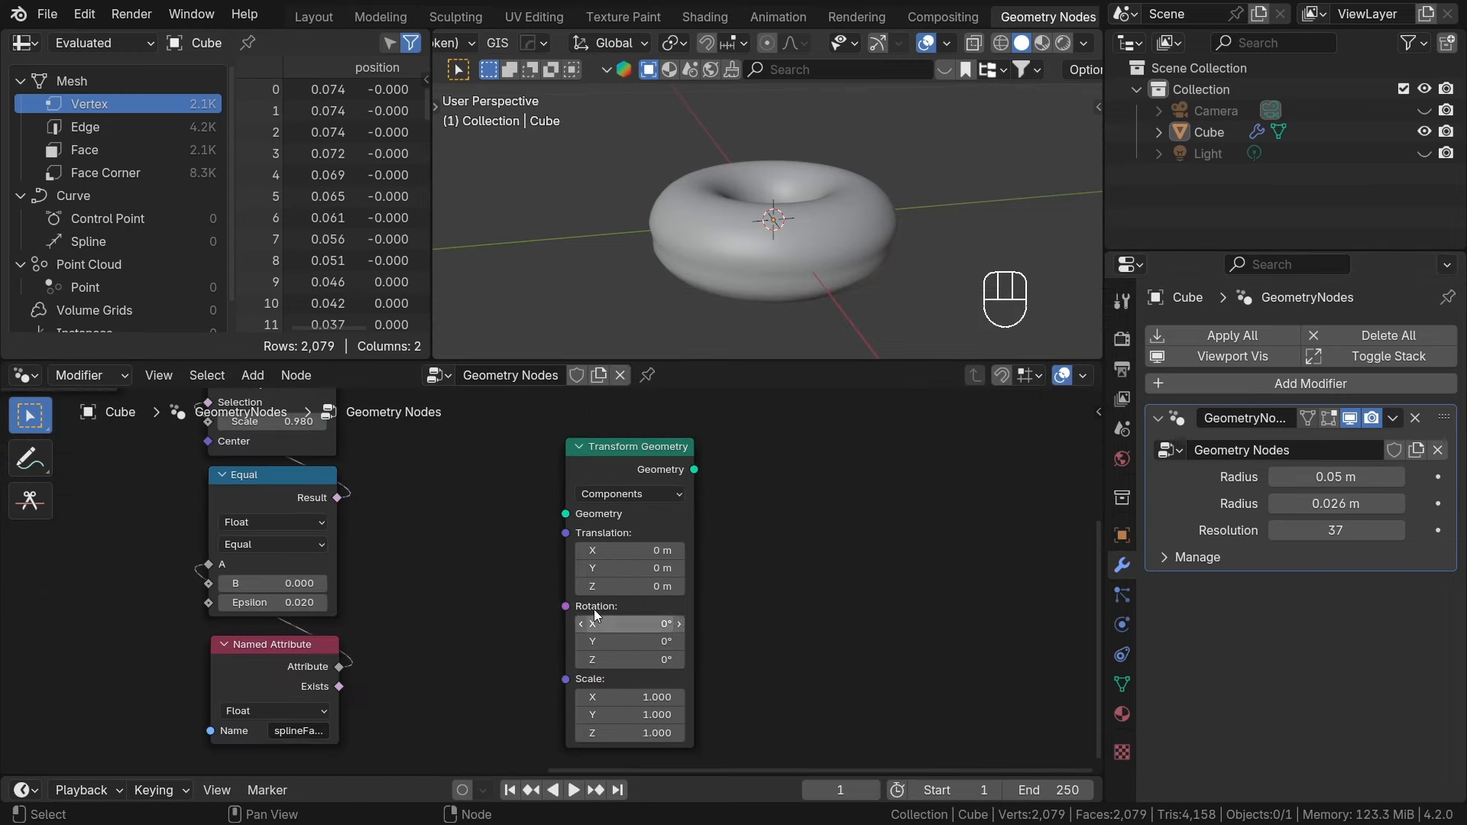
pyautogui.moveTo(557, 580); pyautogui.dragTo(573, 528, button='middle')
pyautogui.scroll(2, 573, 529)
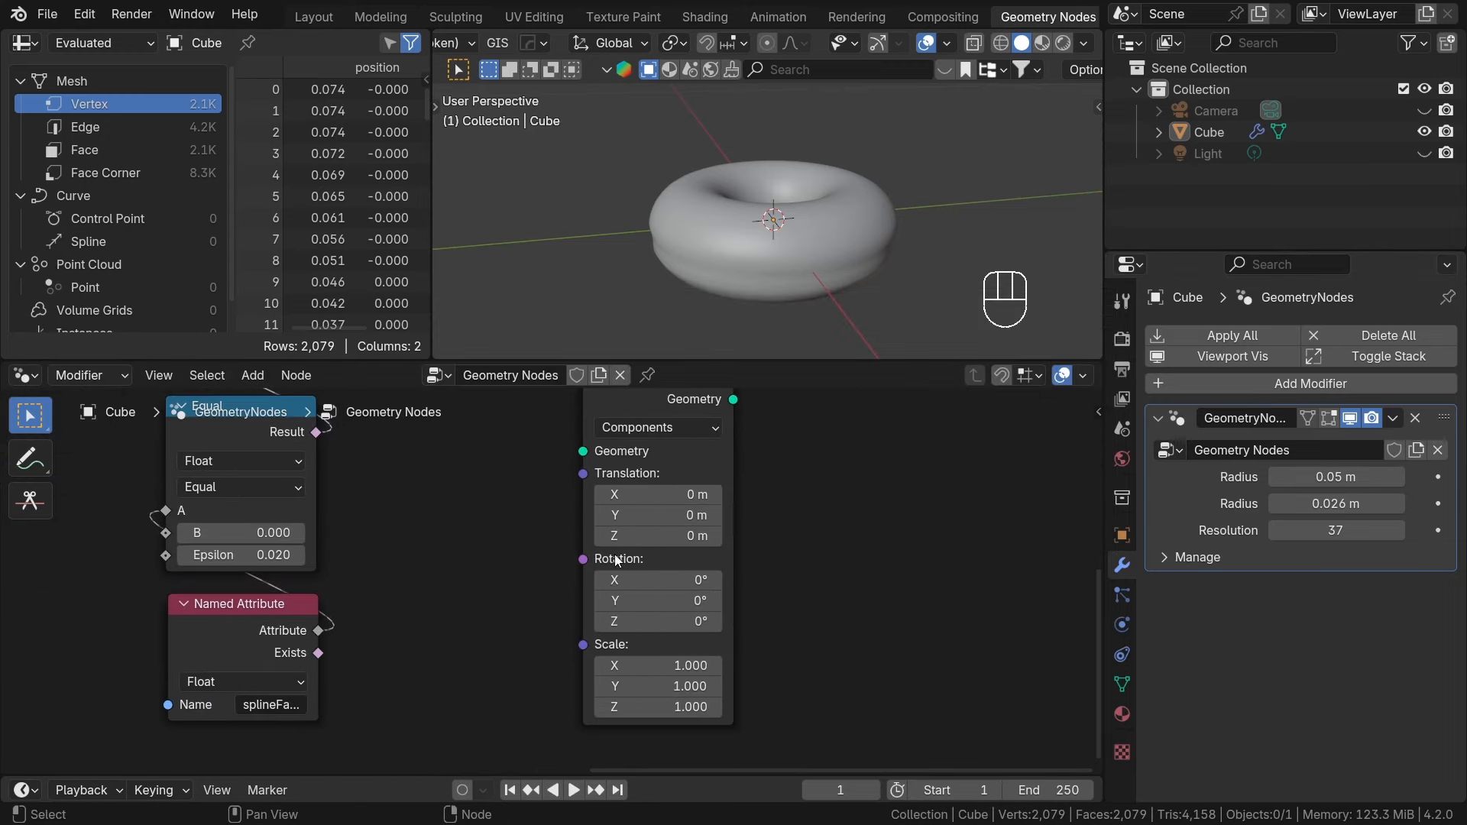
pyautogui.scroll(-1, 768, 497)
pyautogui.moveTo(768, 493); pyautogui.dragTo(748, 514, button='middle')
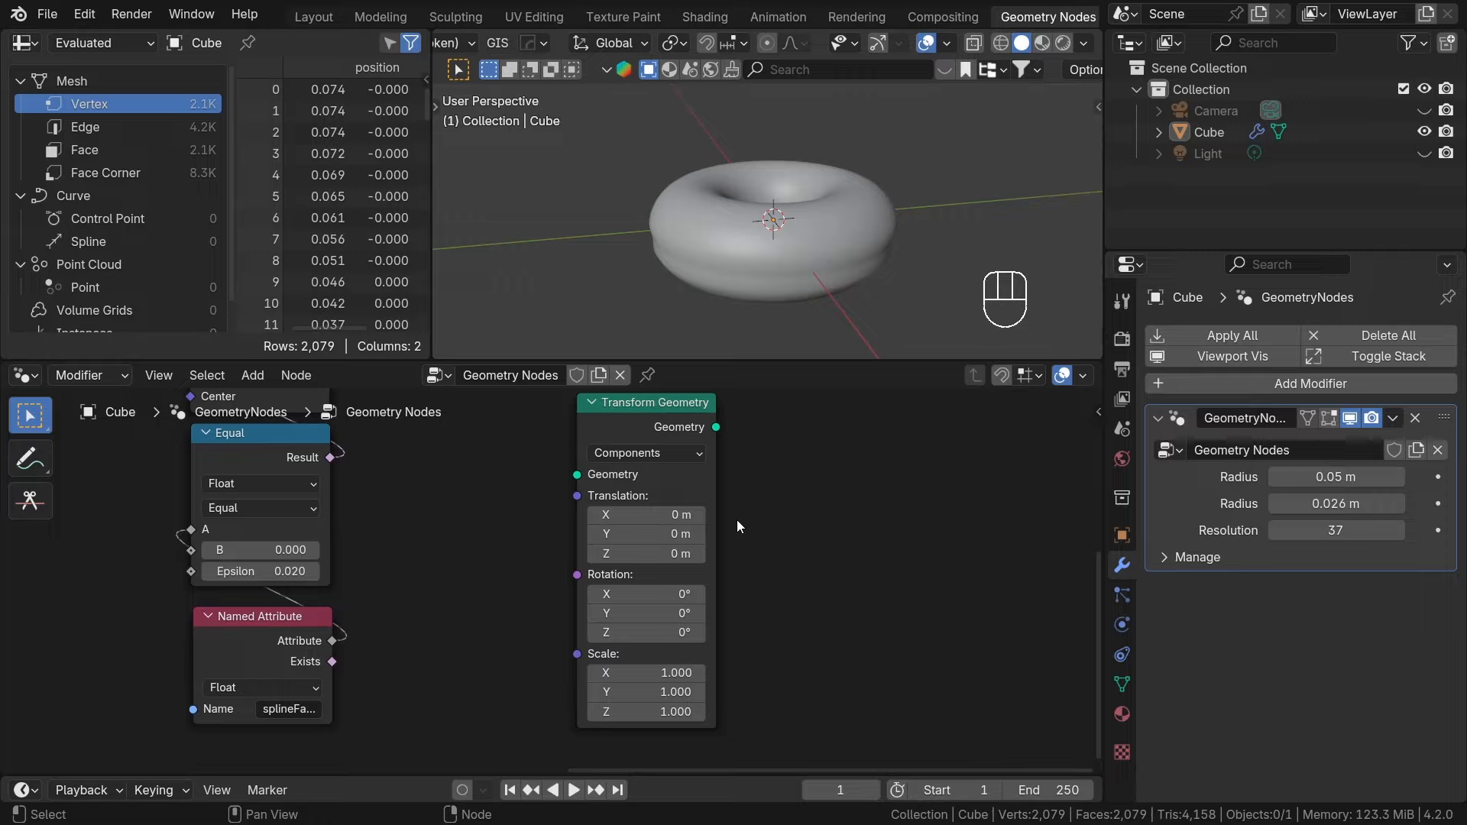
pyautogui.scroll(-1, 737, 520)
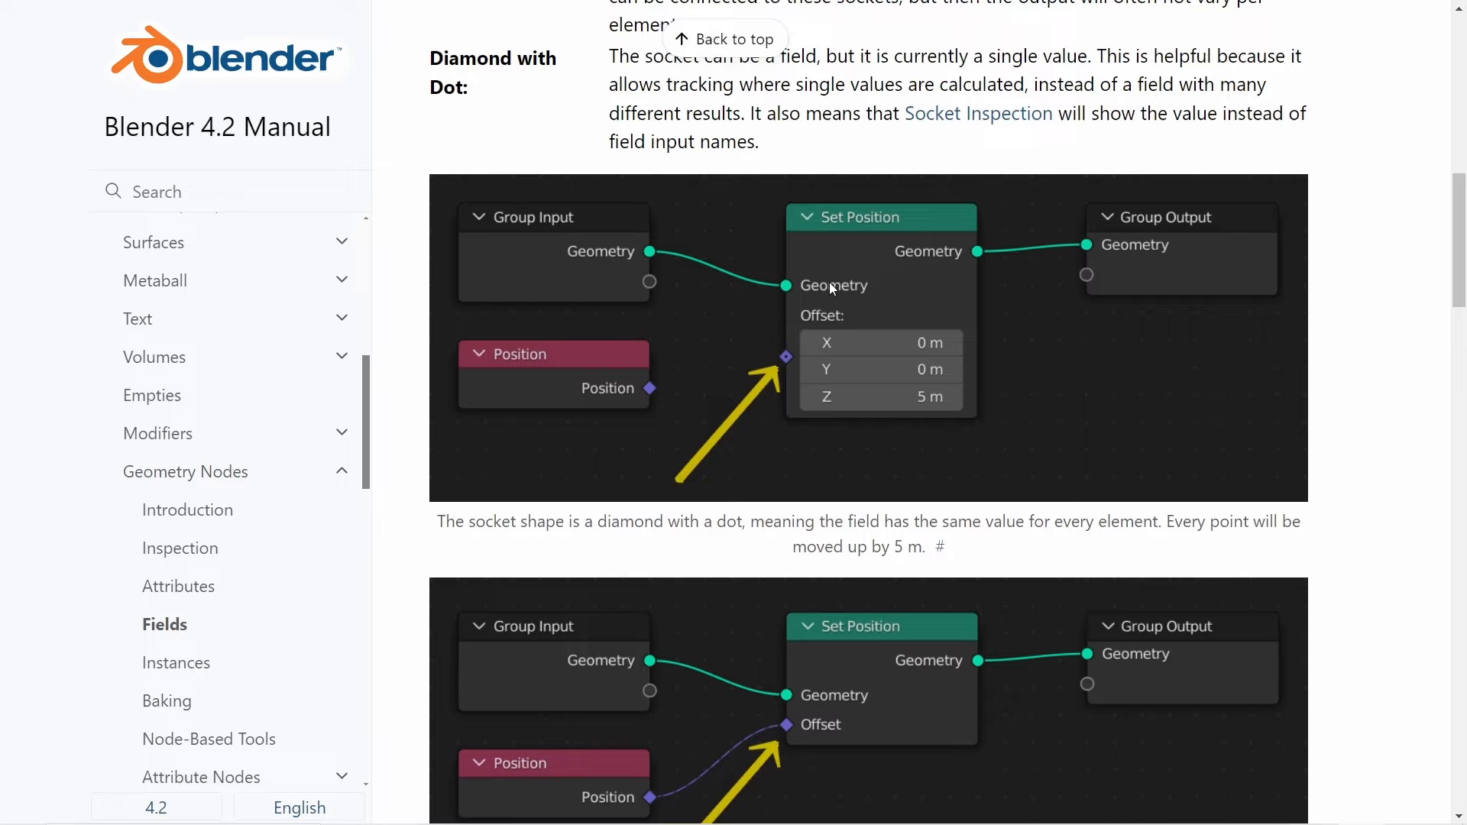
# Read the Fields page of the Blender 4.2 Manual on the diamond-with-dot and plain diamond socket shapes.
pyautogui.scroll(1, 828, 282)
pyautogui.scroll(-3, 828, 282)
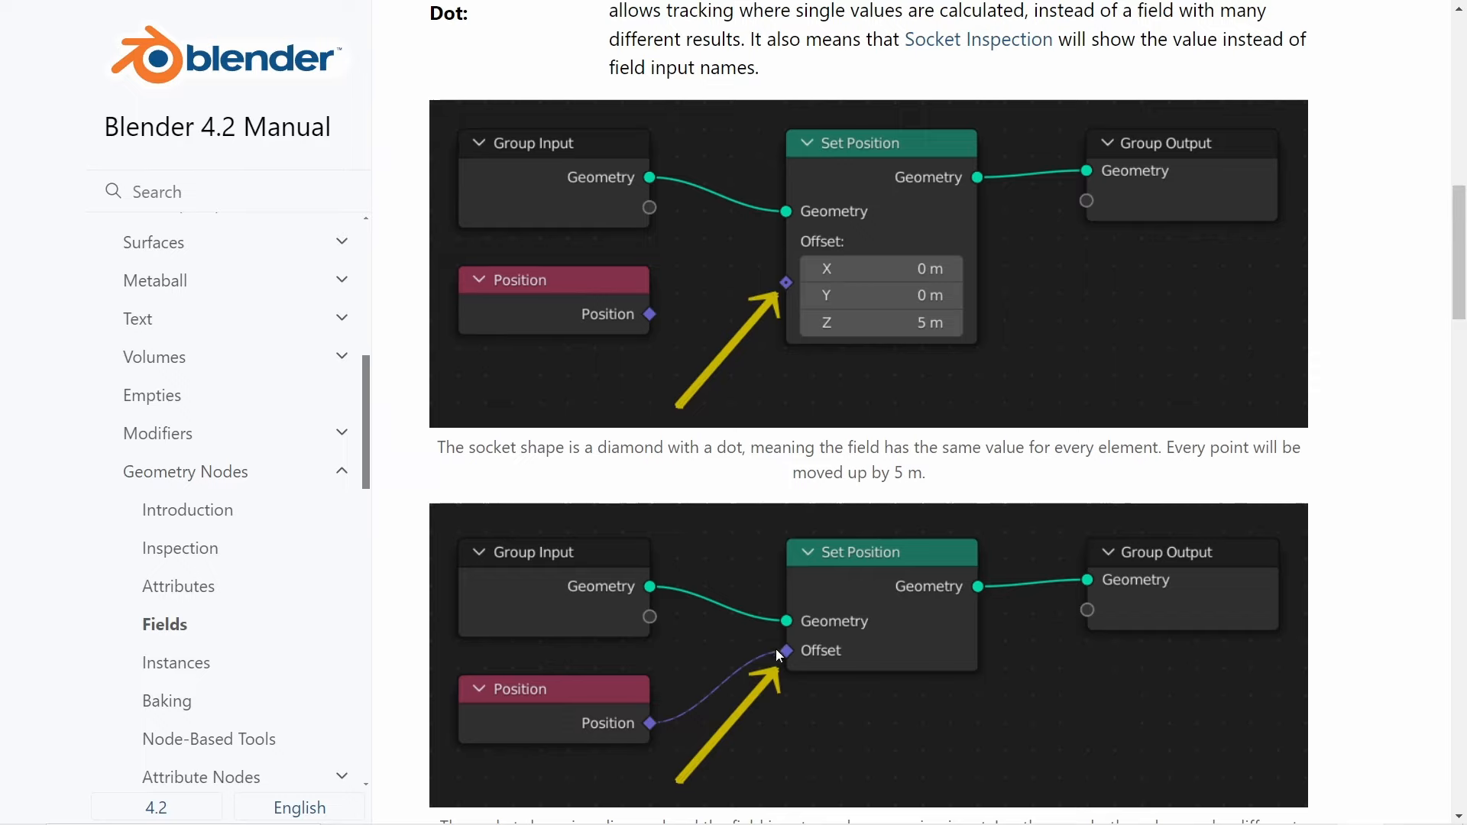
pyautogui.scroll(-1, 763, 621)
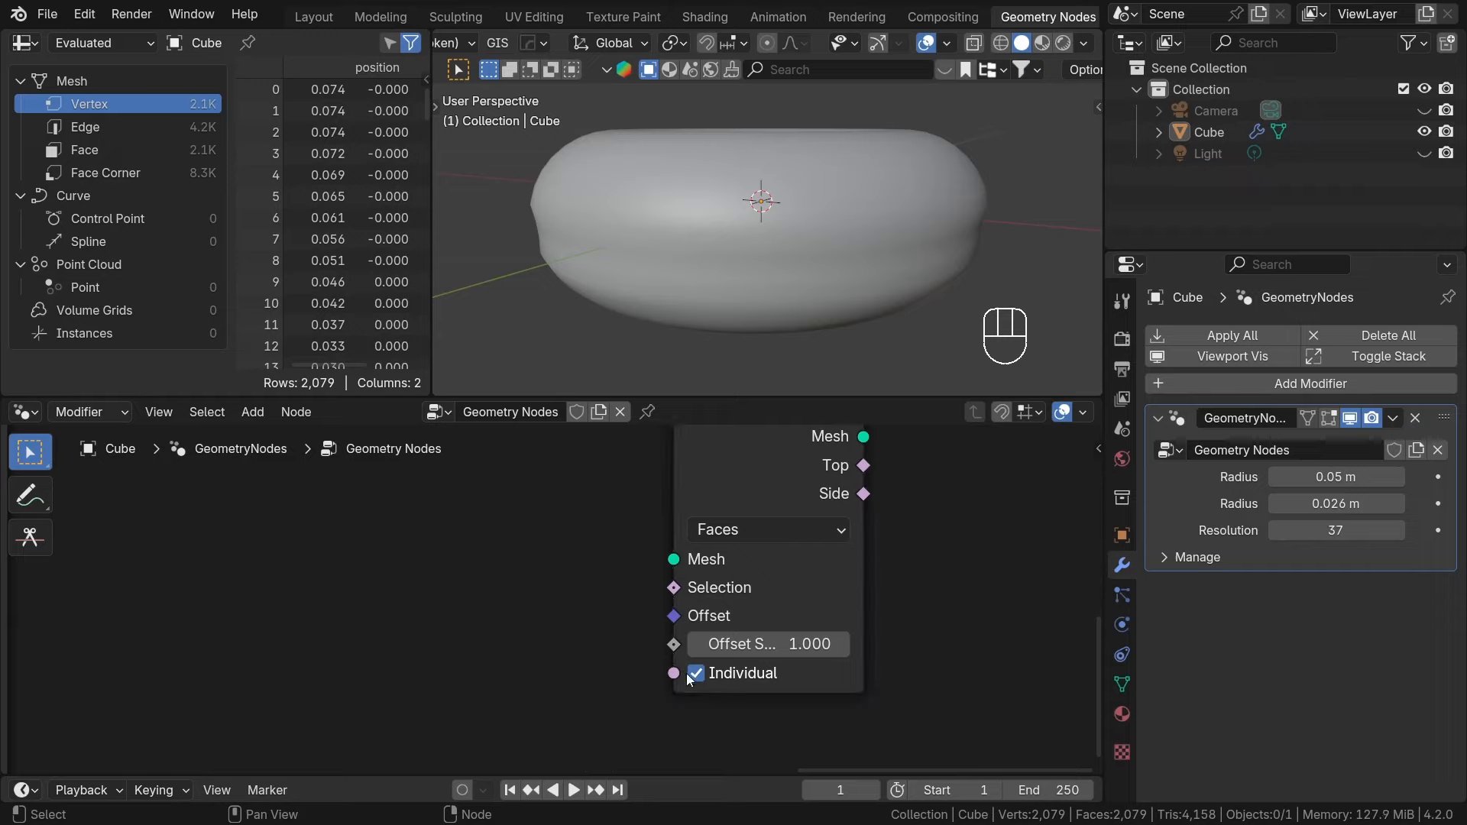
# Add a Position node and try linking its output to the Extrude Mesh node's Individual input.
pyautogui.hotkey('shift', 'a')
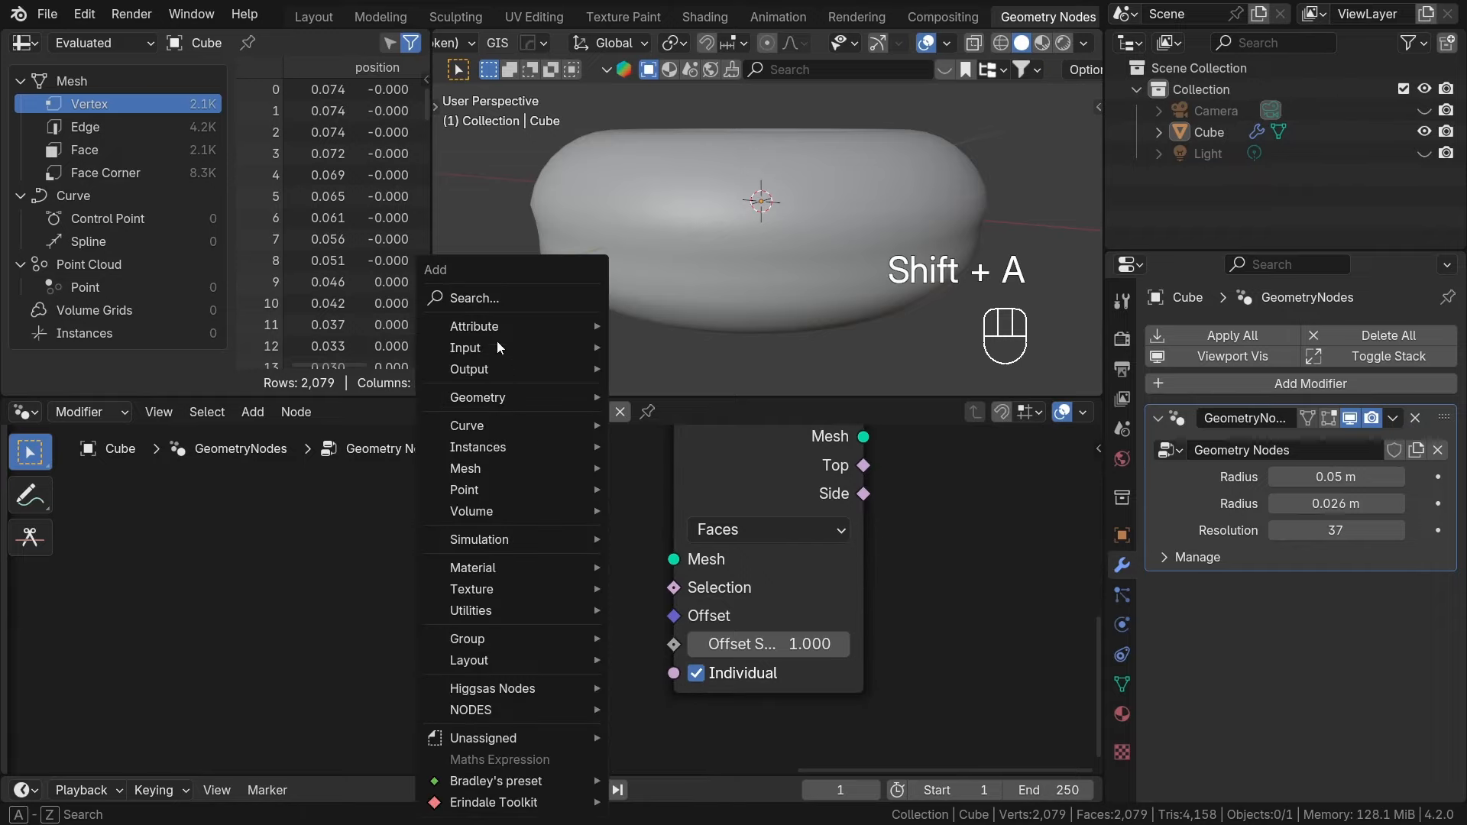
pyautogui.click(489, 297)
pyautogui.write('pos')
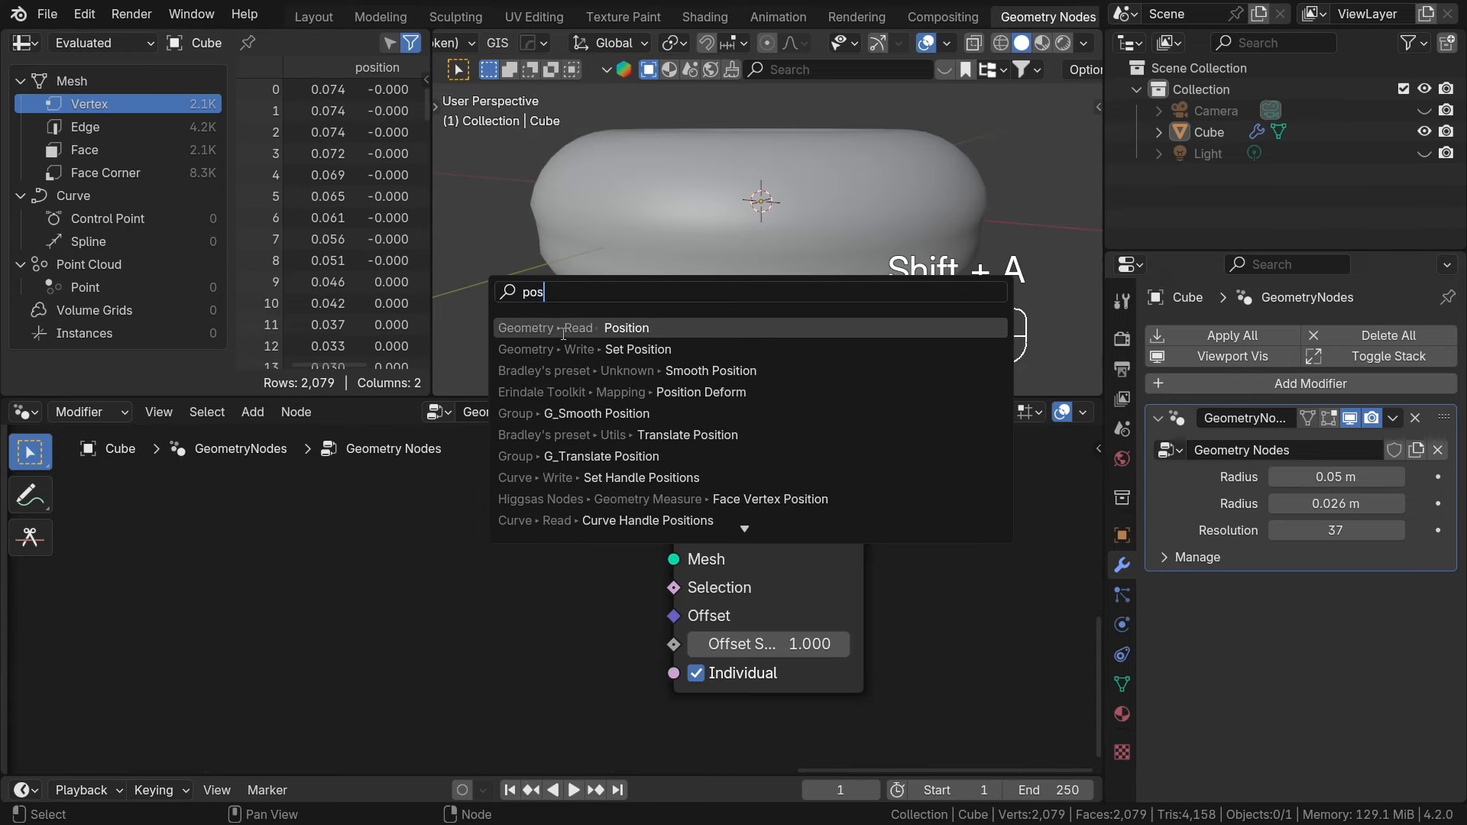
pyautogui.press('Return')
pyautogui.click(317, 617)
pyautogui.moveTo(498, 626); pyautogui.dragTo(670, 672)
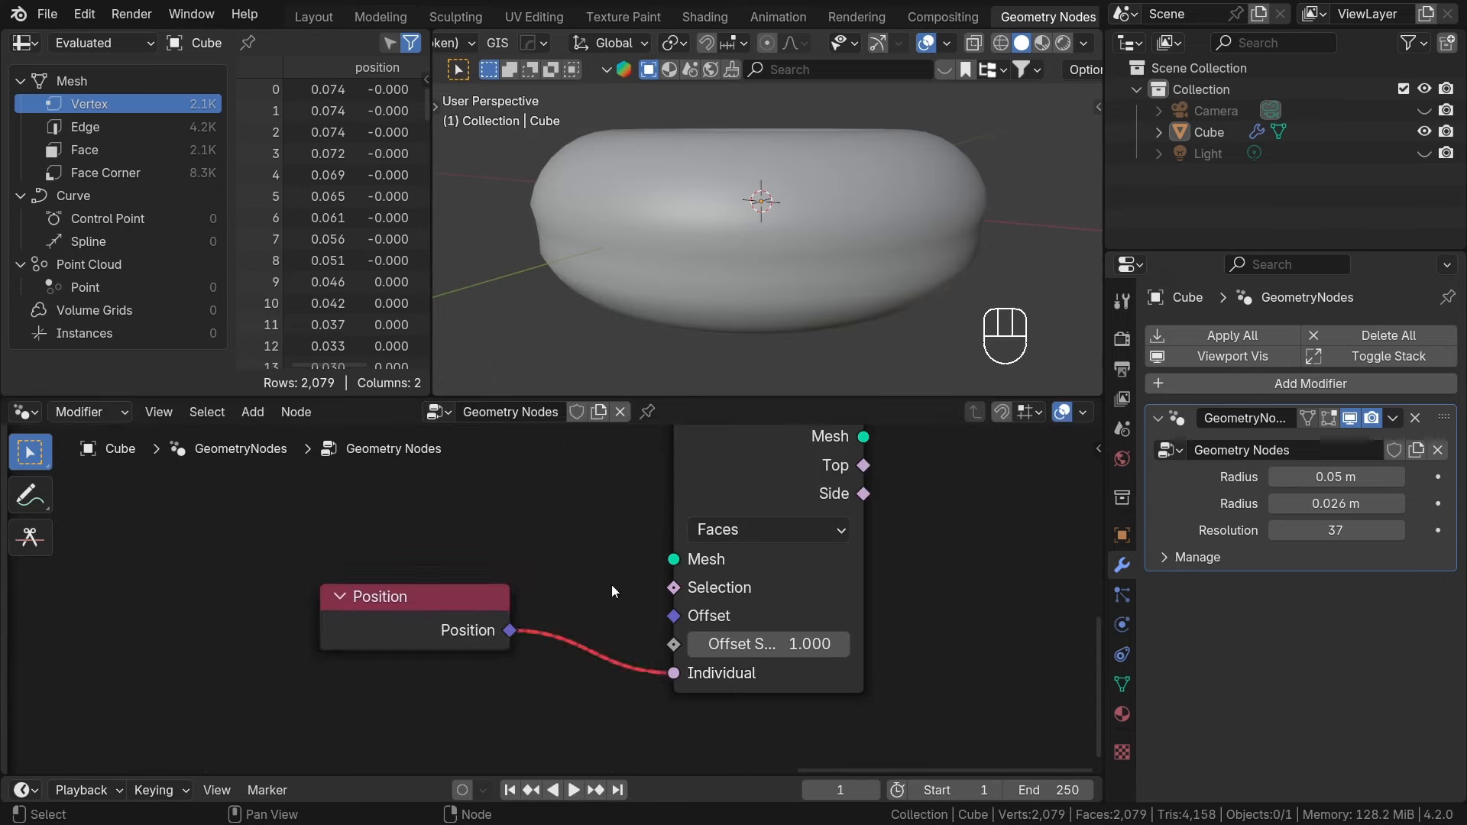
pyautogui.scroll(-2, 611, 584)
pyautogui.scroll(2, 569, 599)
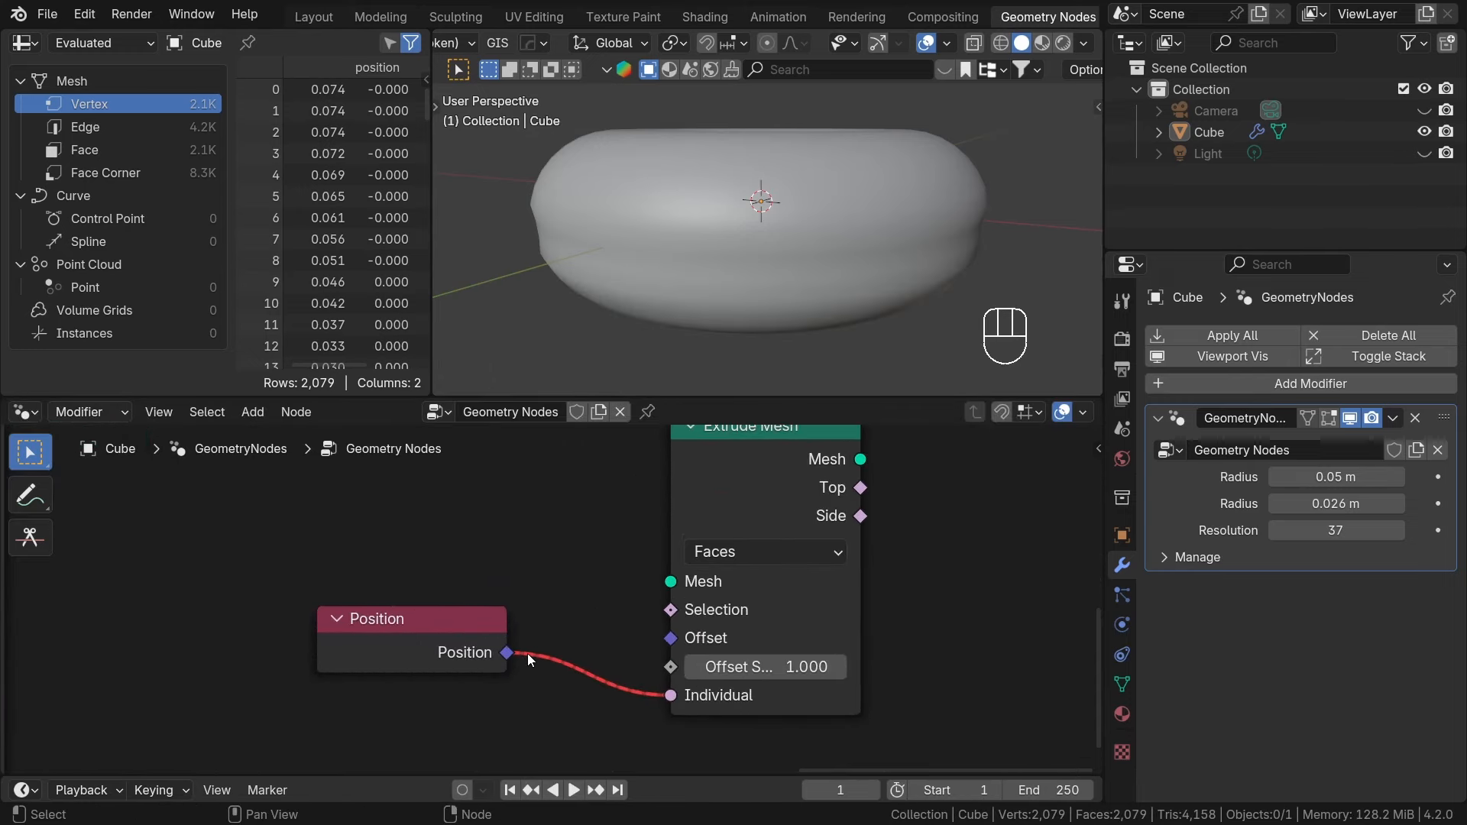
pyautogui.click(425, 636)
pyautogui.scroll(-2, 451, 611)
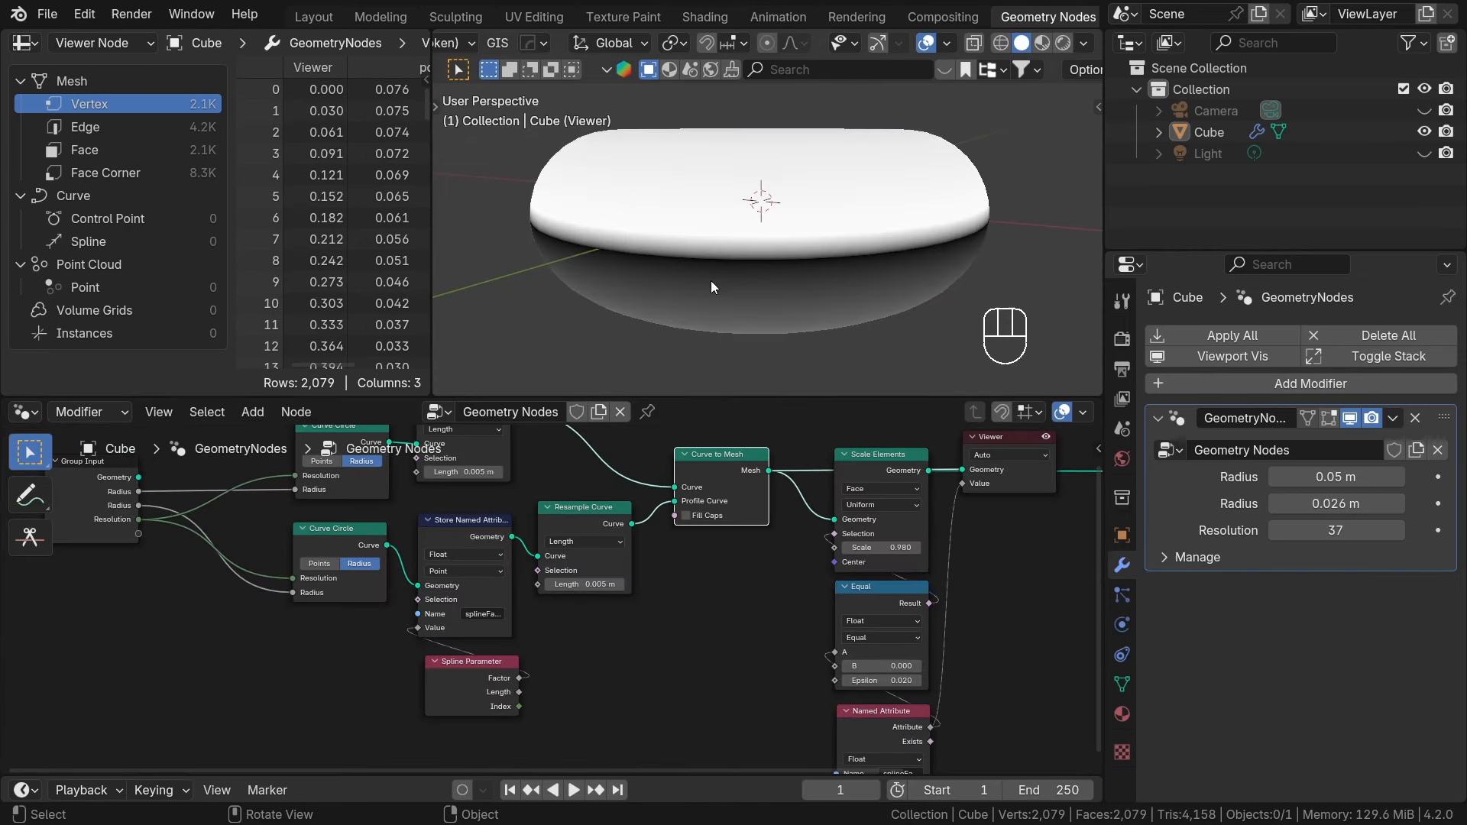
# Widen the spreadsheet to show all columns and read through the per-vertex Viewer and splineFactor values.
pyautogui.moveTo(710, 282); pyautogui.dragTo(655, 240, button='middle')
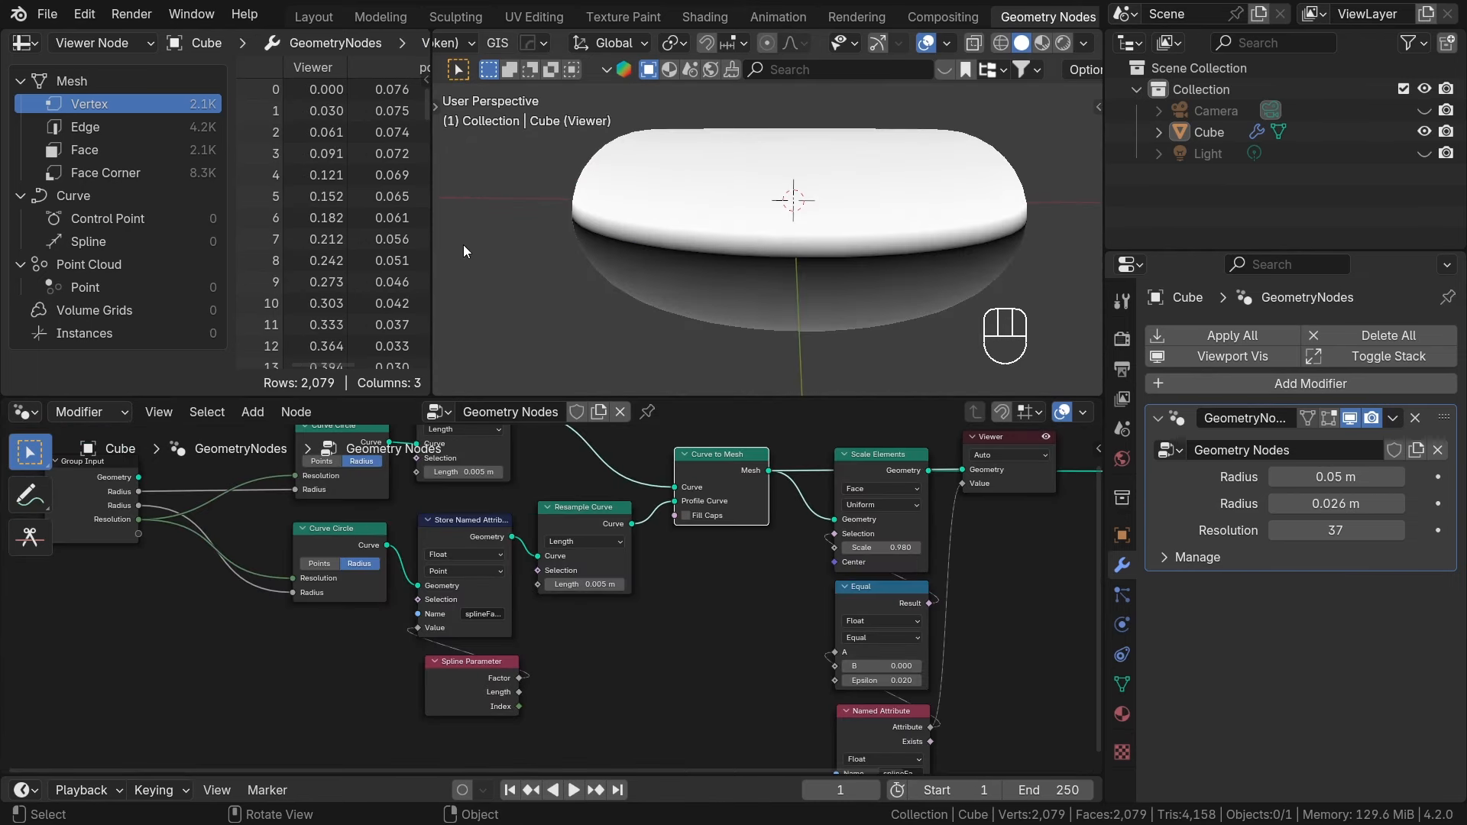
pyautogui.moveTo(431, 245); pyautogui.dragTo(727, 245)
pyautogui.scroll(-5, 323, 103)
pyautogui.scroll(-20, 324, 153)
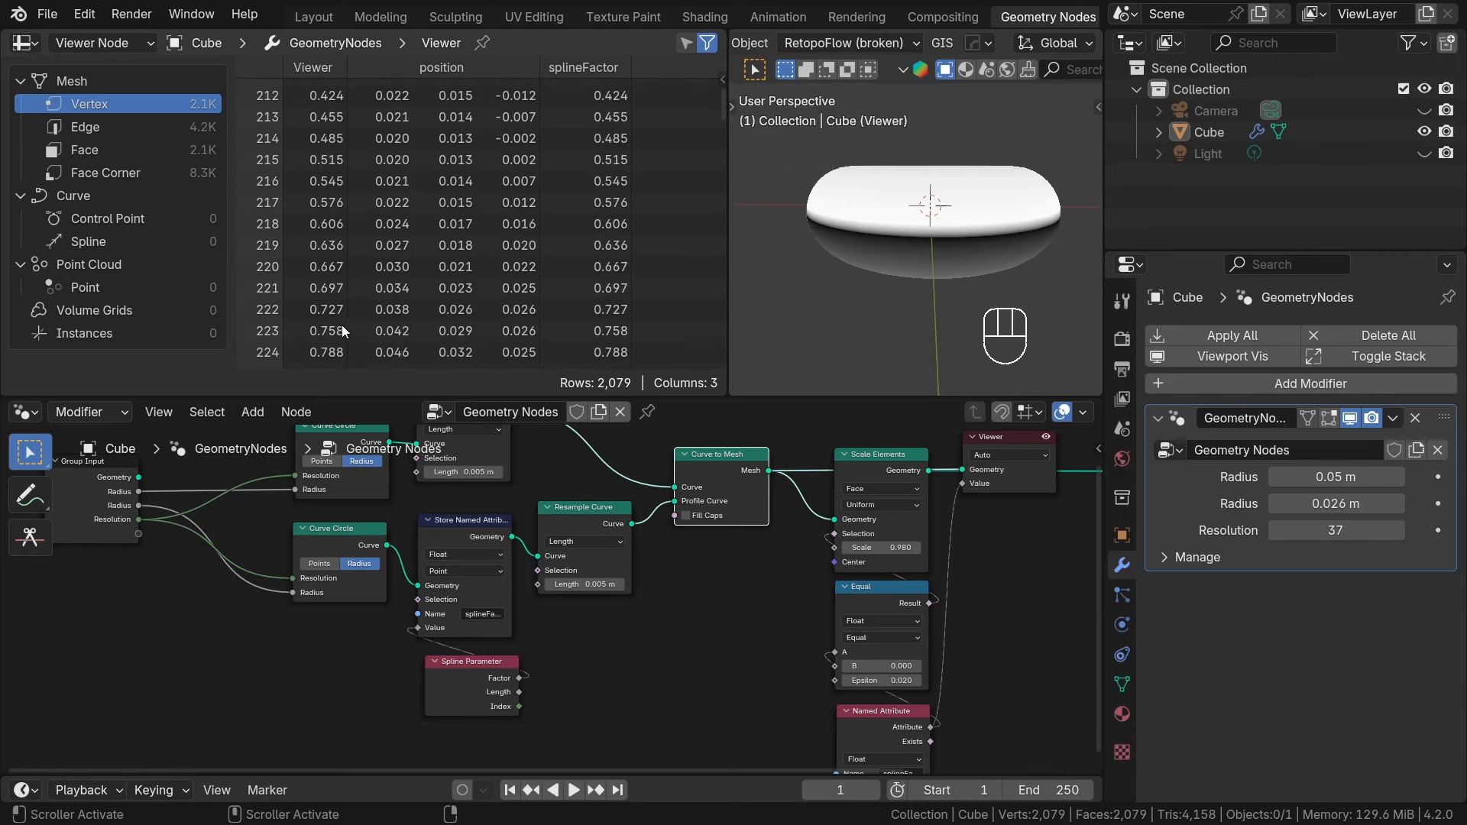
pyautogui.scroll(-2, 351, 305)
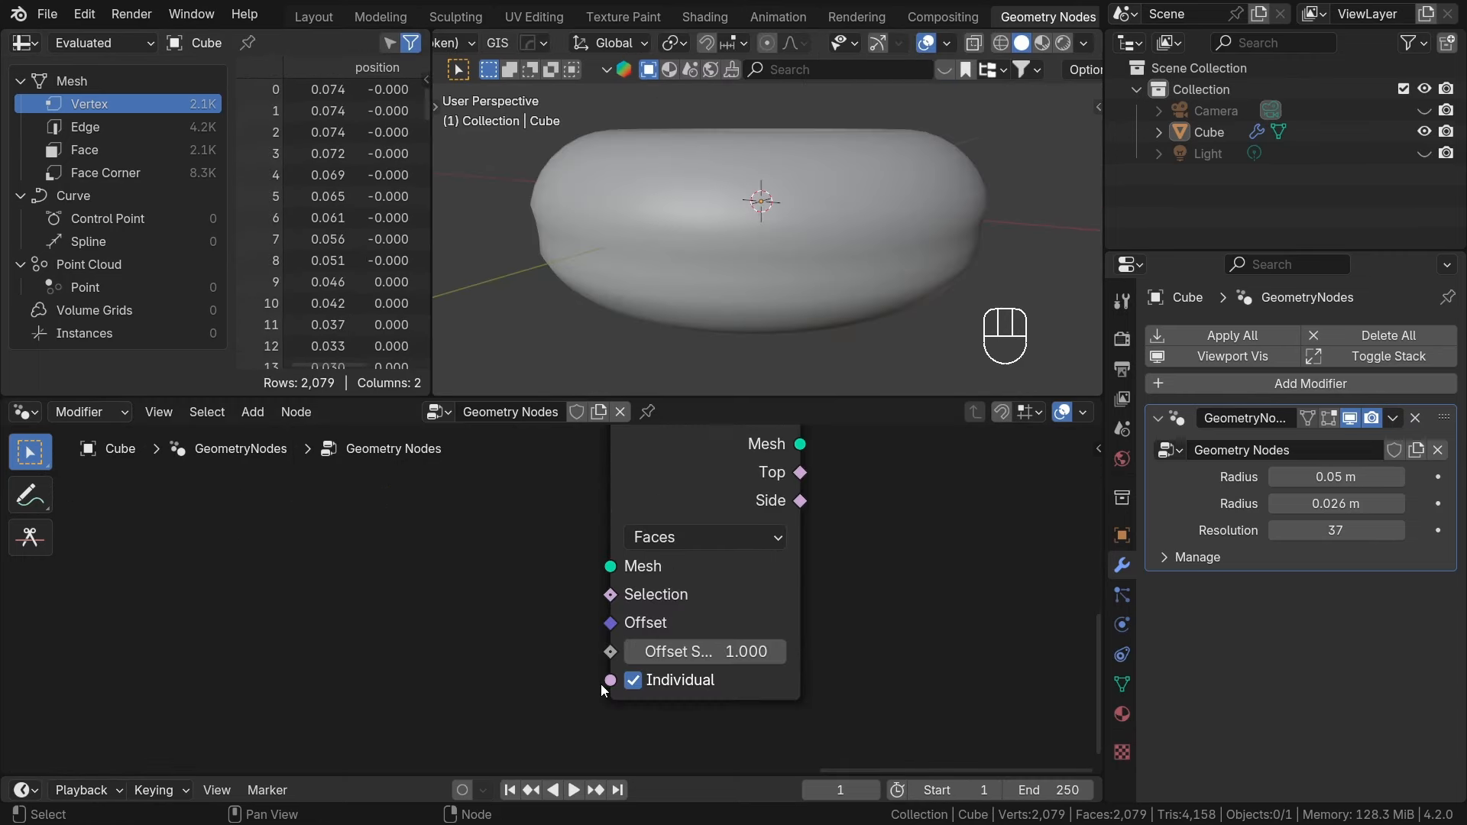
# Move the Transform Geometry node away from the Named Attribute node, toward the Extrude Mesh node.
pyautogui.moveTo(504, 672); pyautogui.dragTo(837, 647, button='middle')
pyautogui.scroll(-3, 568, 547)
pyautogui.moveTo(568, 547); pyautogui.dragTo(686, 584, button='middle')
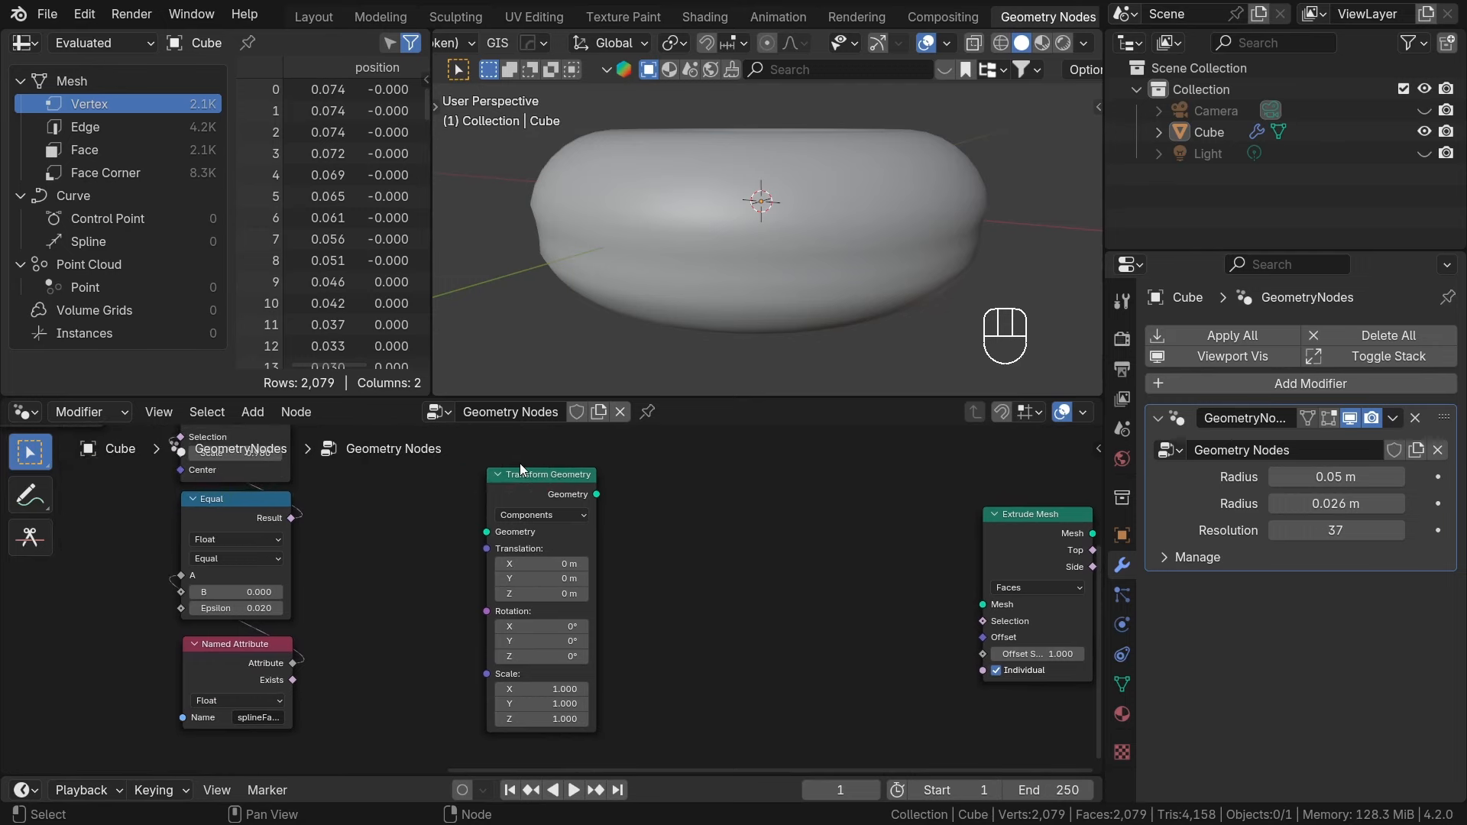
pyautogui.click(522, 470)
pyautogui.scroll(3, 315, 687)
pyautogui.scroll(-2, 579, 554)
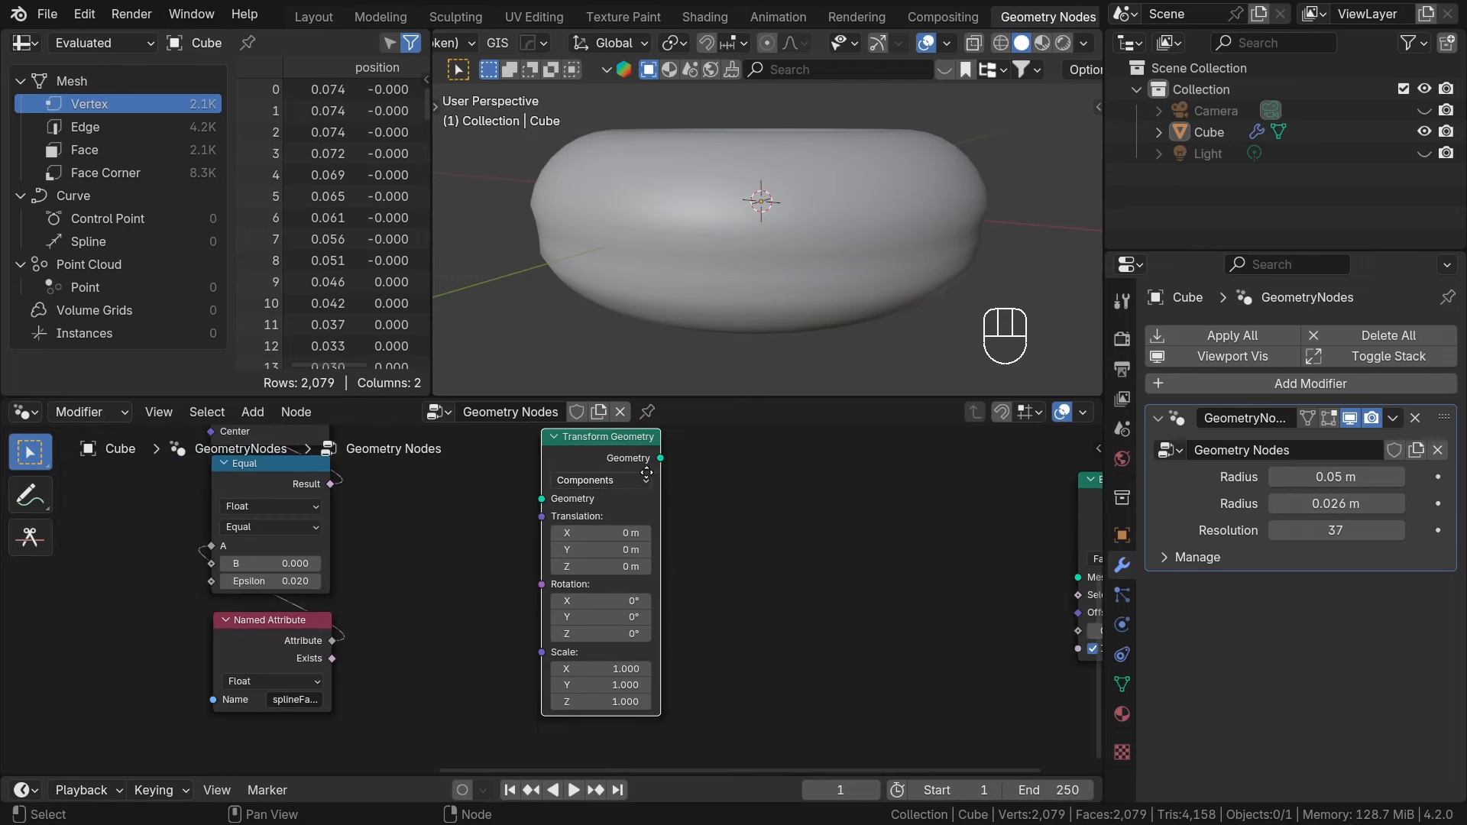
pyautogui.press('g')
pyautogui.click(849, 473)
pyautogui.scroll(1, 744, 665)
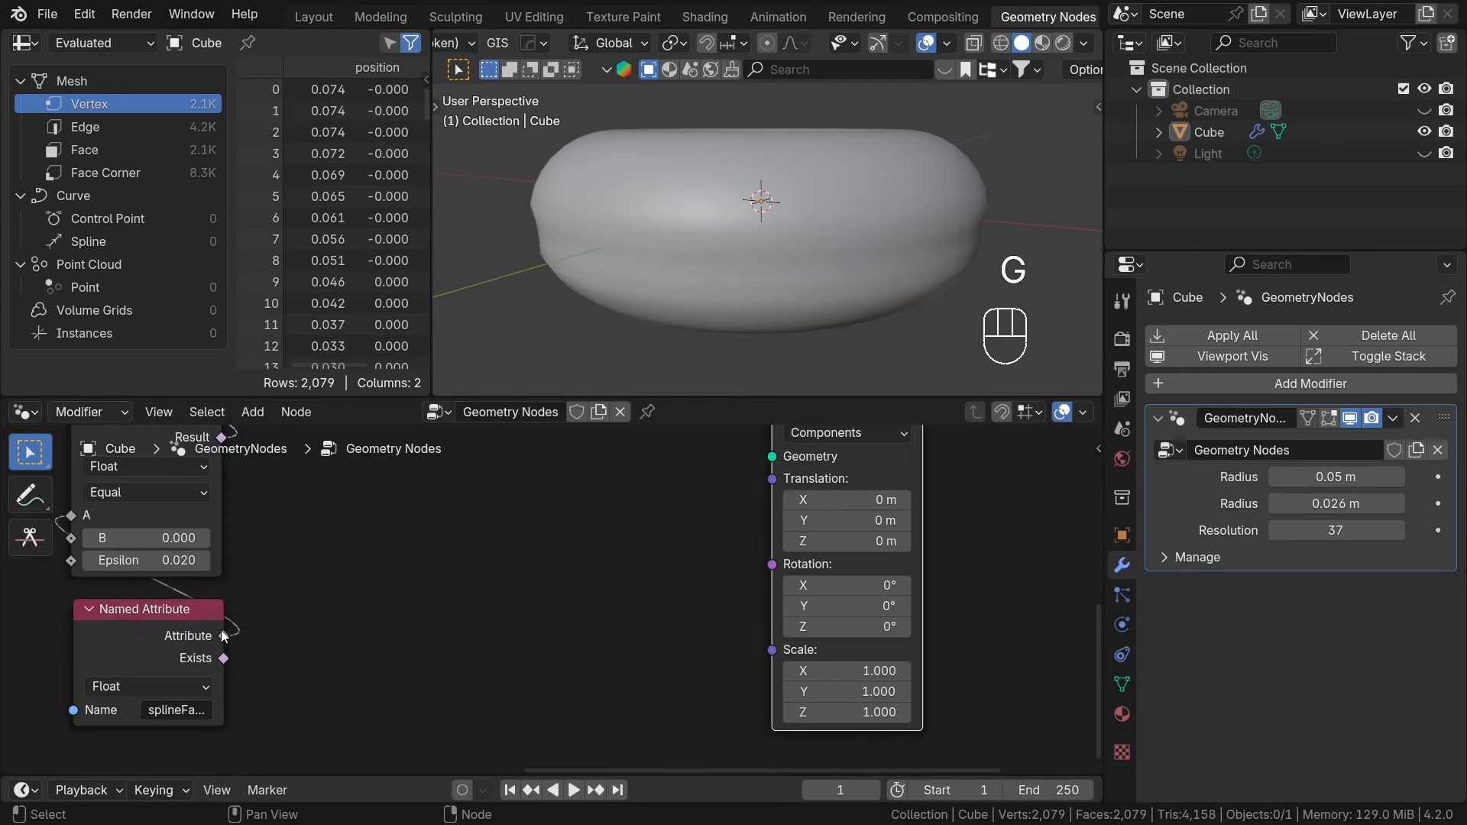
# Try feeding the Named Attribute output into the Transform Geometry node's Scale input, and cut that link again.
pyautogui.moveTo(223, 636); pyautogui.dragTo(773, 648)
pyautogui.scroll(-1, 792, 651)
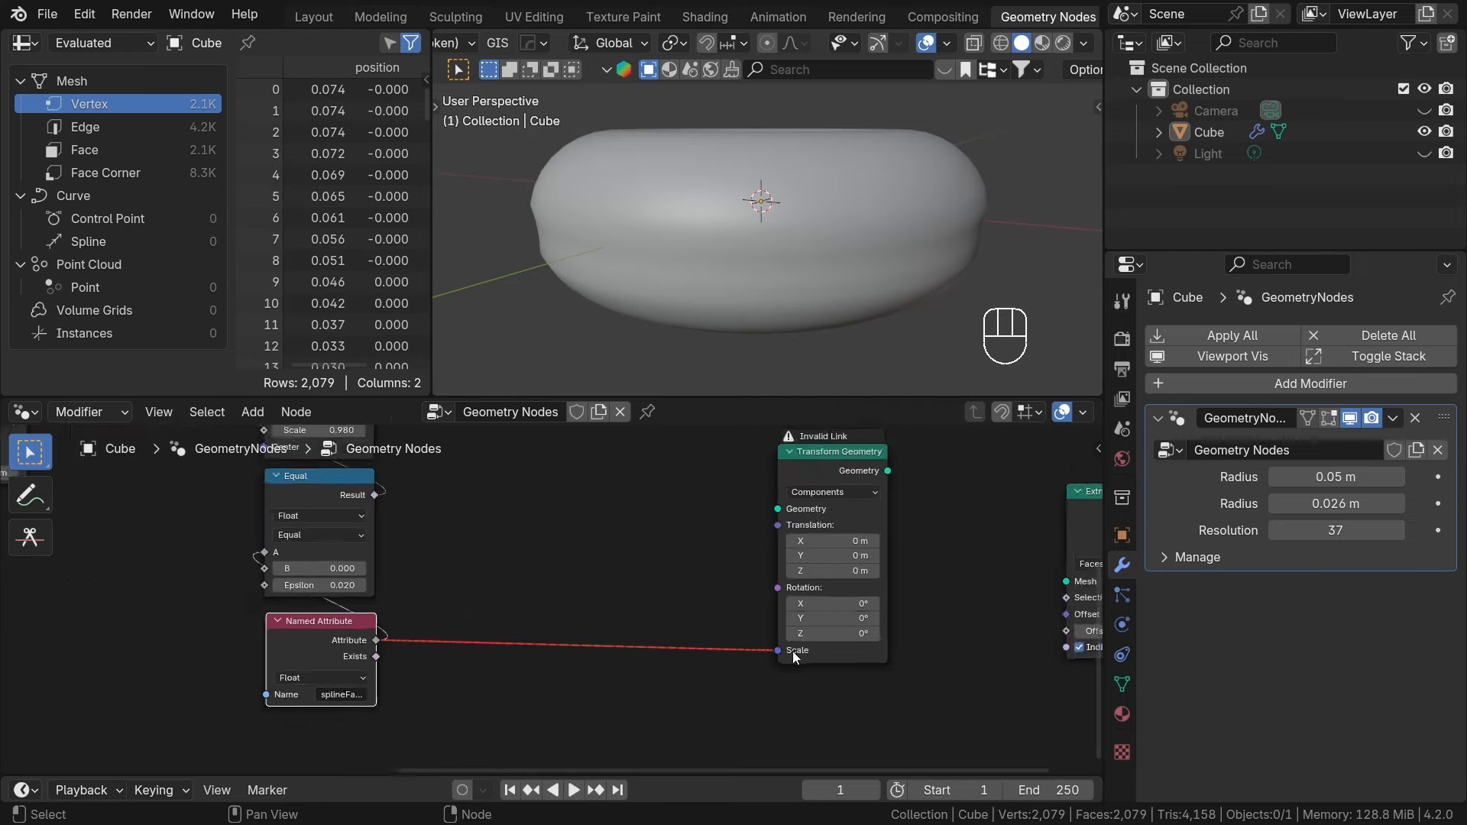
pyautogui.scroll(-1, 792, 651)
pyautogui.keyDown('ctrl'); pyautogui.moveTo(708, 623); pyautogui.dragTo(694, 659, button='right'); pyautogui.keyUp('ctrl')
# Delete the Transform Geometry and Extrude Mesh nodes from the node tree.
pyautogui.moveTo(1094, 604); pyautogui.dragTo(969, 648, button='middle')
pyautogui.moveTo(1042, 659); pyautogui.dragTo(693, 544)
pyautogui.press('x')
# Add a Set Position node in the empty area to the right of the Equal node.
pyautogui.hotkey('shift', 'a')
pyautogui.click(608, 295)
pyautogui.write('set')
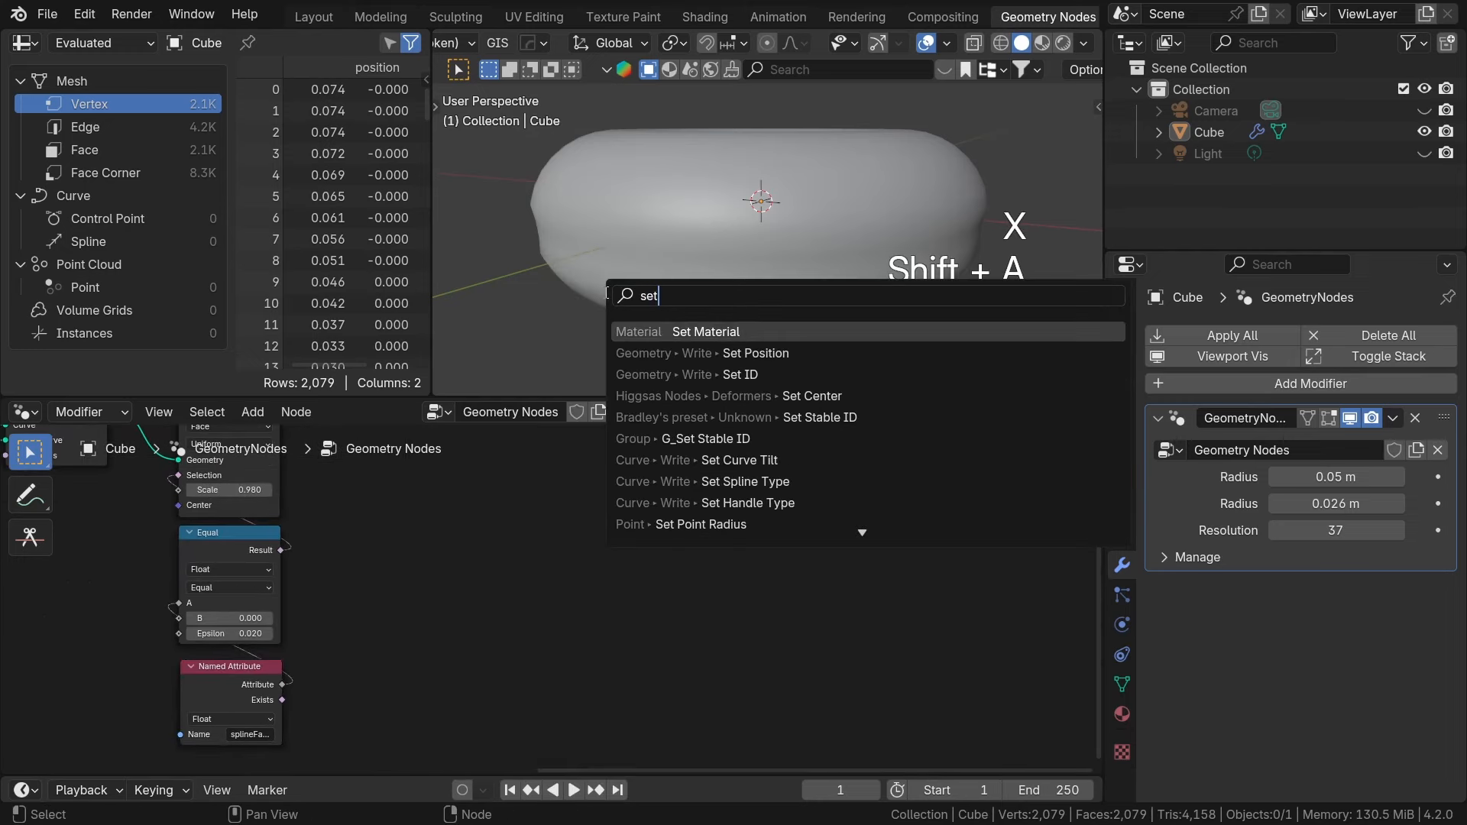
pyautogui.write(' po')
pyautogui.press('Return')
pyautogui.click(573, 515)
# Examine the shapes of the Set Position node's Geometry, Selection, Position and Offset input sockets.
pyautogui.scroll(2, 616, 520)
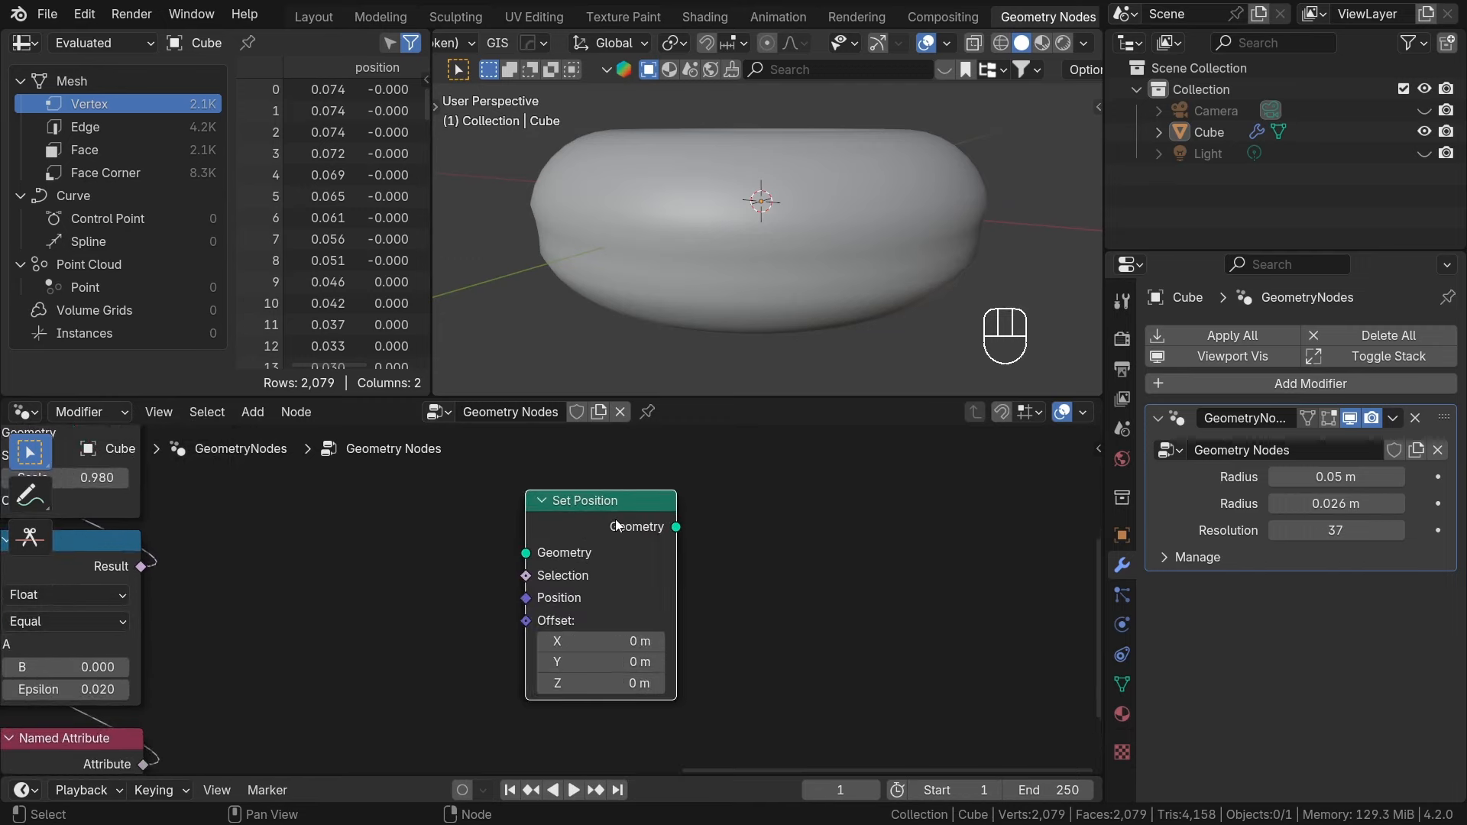
pyautogui.scroll(1, 512, 573)
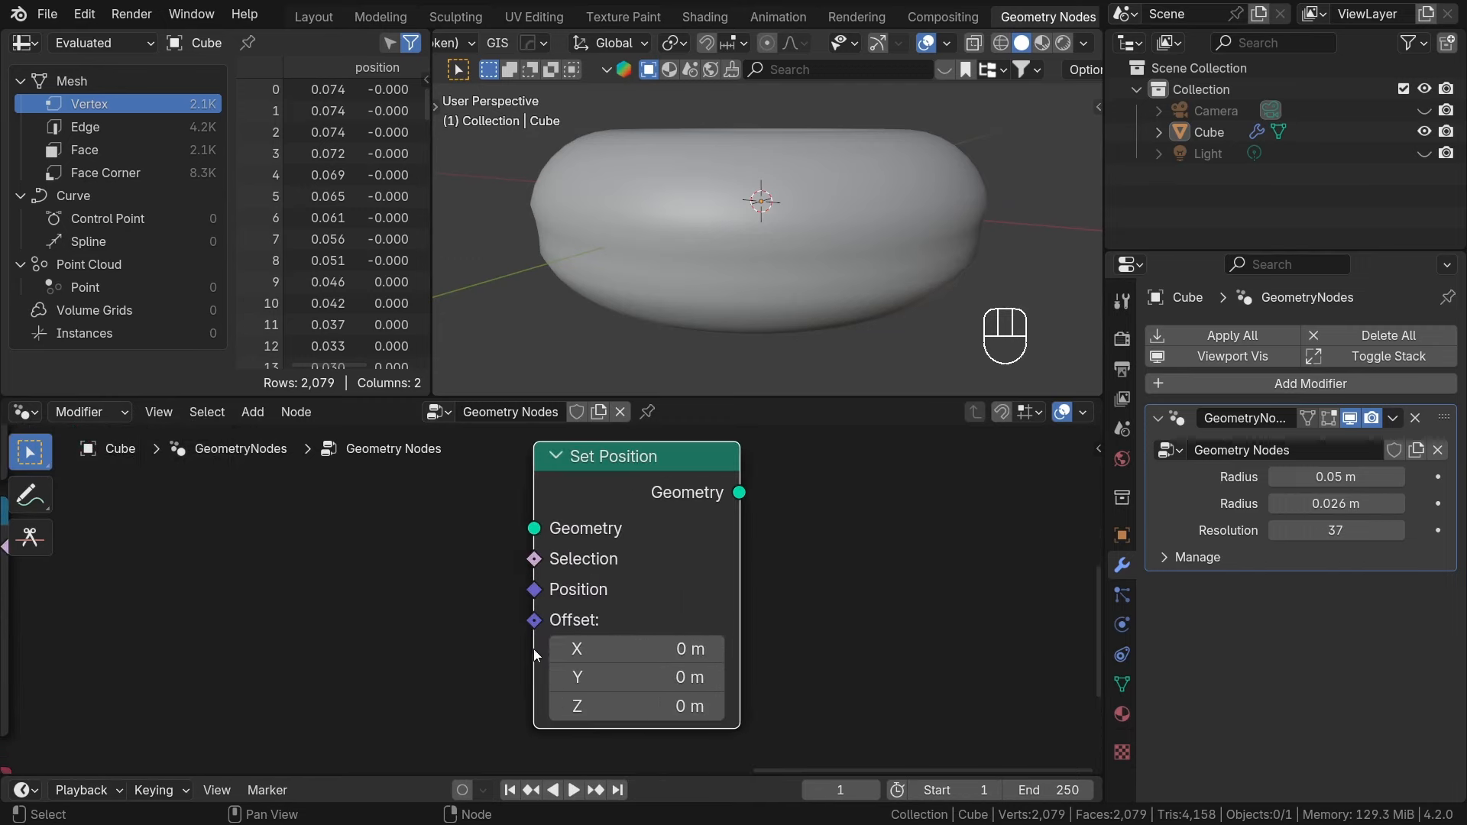
pyautogui.moveTo(523, 625); pyautogui.dragTo(557, 618, button='middle')
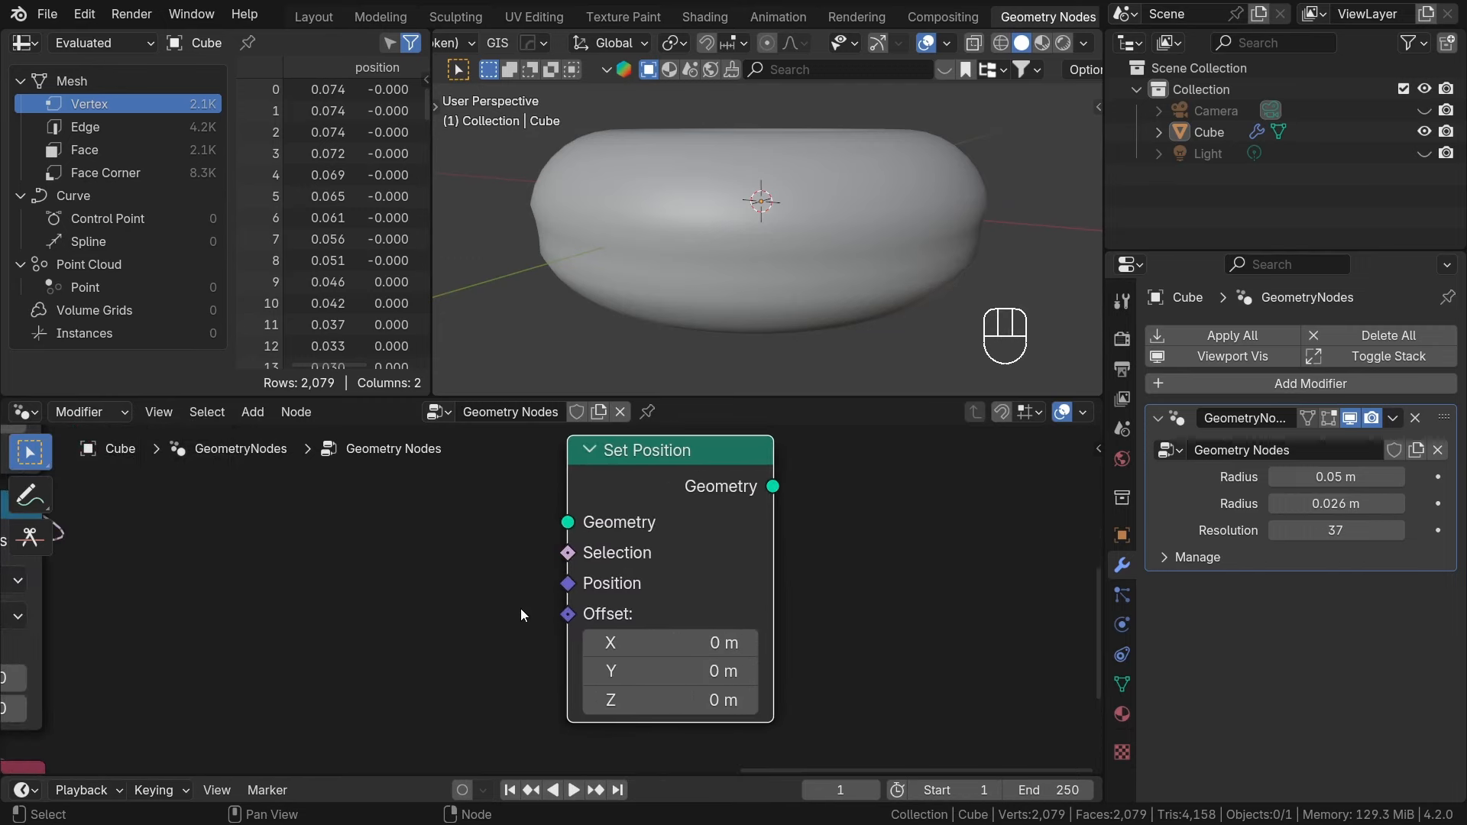
pyautogui.scroll(1, 531, 632)
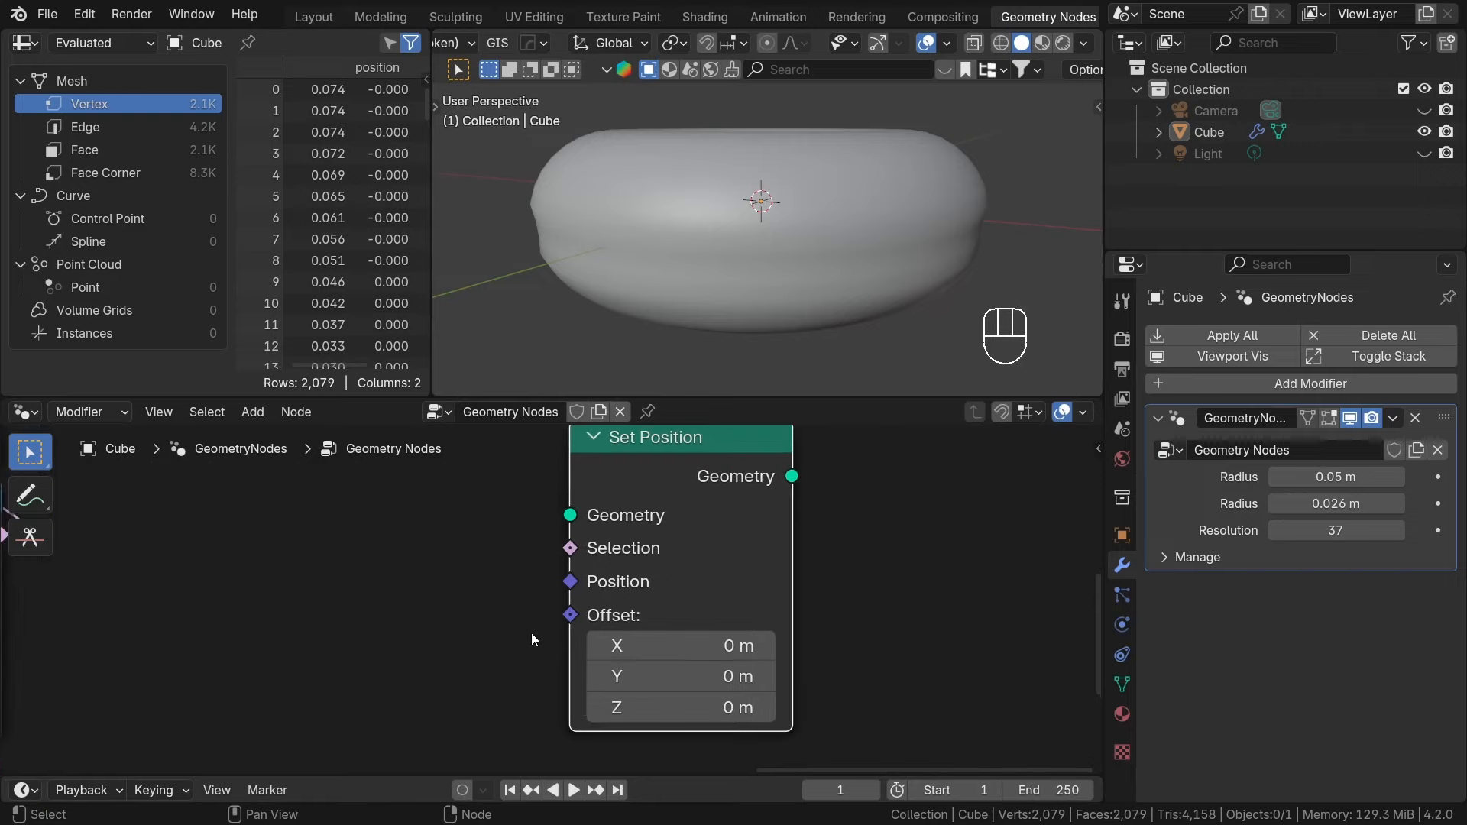
pyautogui.scroll(1, 532, 640)
pyautogui.moveTo(541, 518); pyautogui.dragTo(617, 643)
pyautogui.click(502, 593)
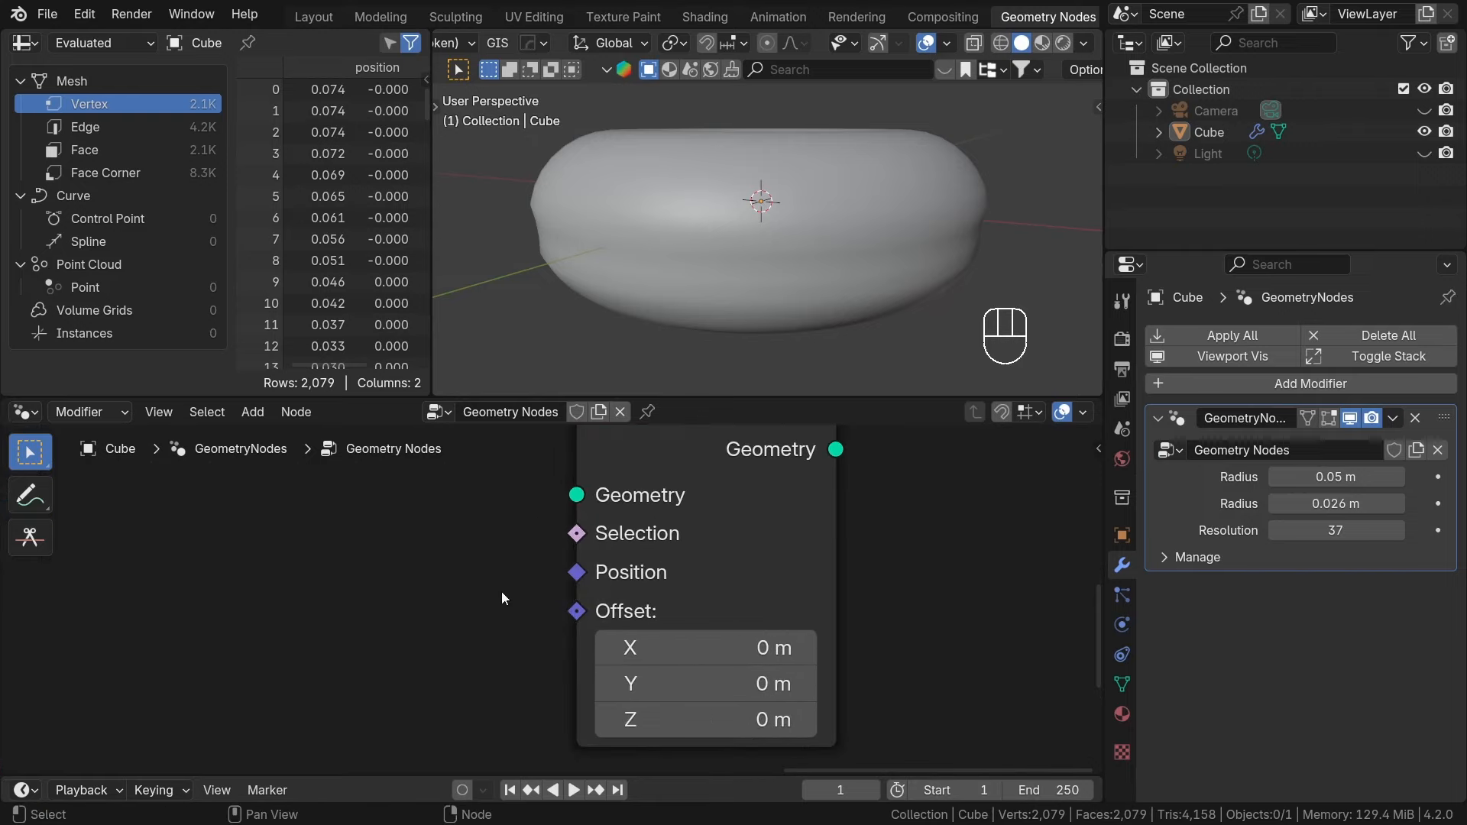
# Add a Position node and link its output to the Set Position node's Offset input.
pyautogui.scroll(-1, 502, 593)
pyautogui.hotkey('shift', 'a')
pyautogui.write('pos')
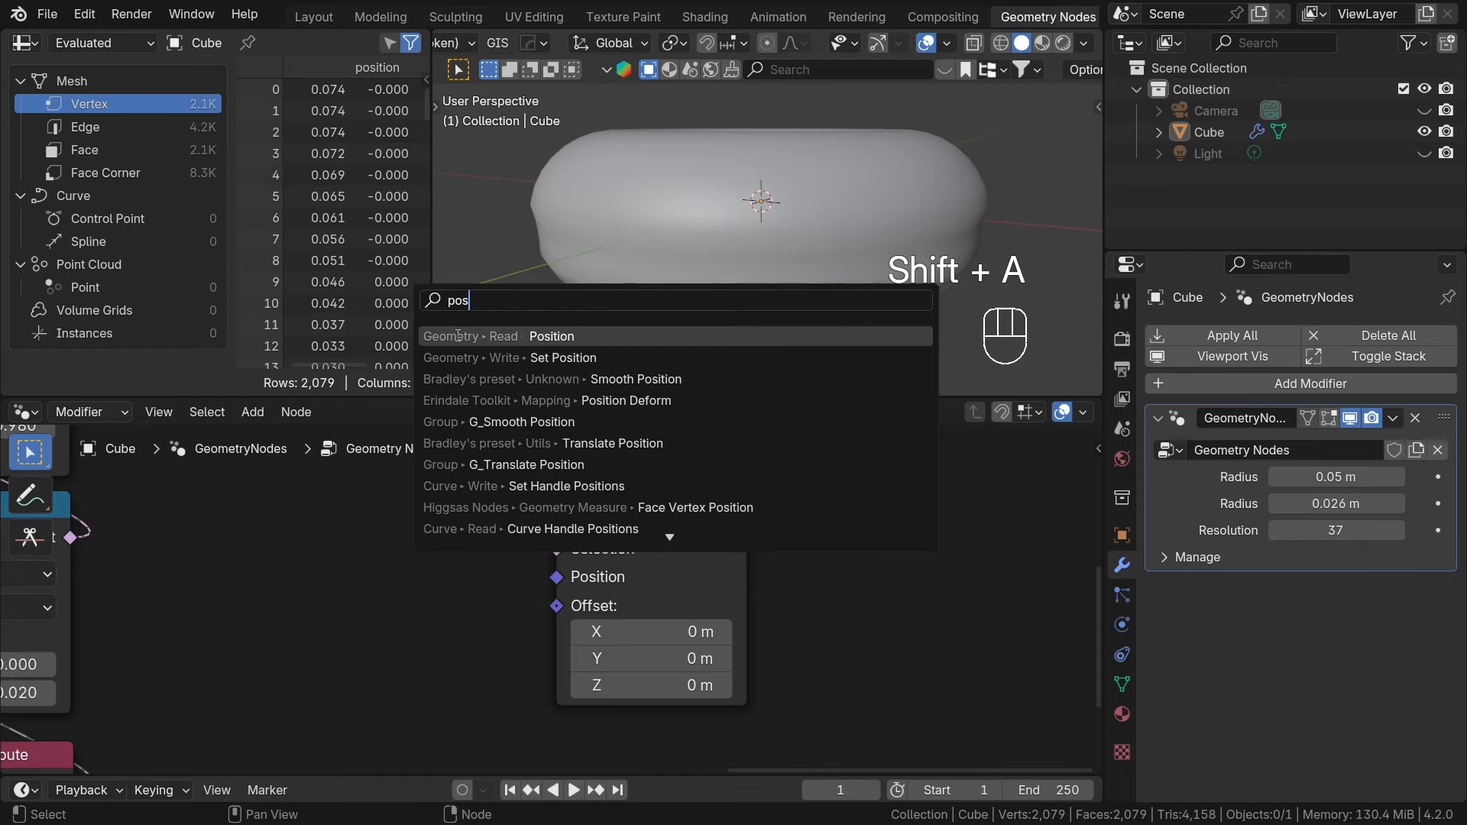
pyautogui.click(457, 336)
pyautogui.moveTo(452, 585); pyautogui.dragTo(552, 607)
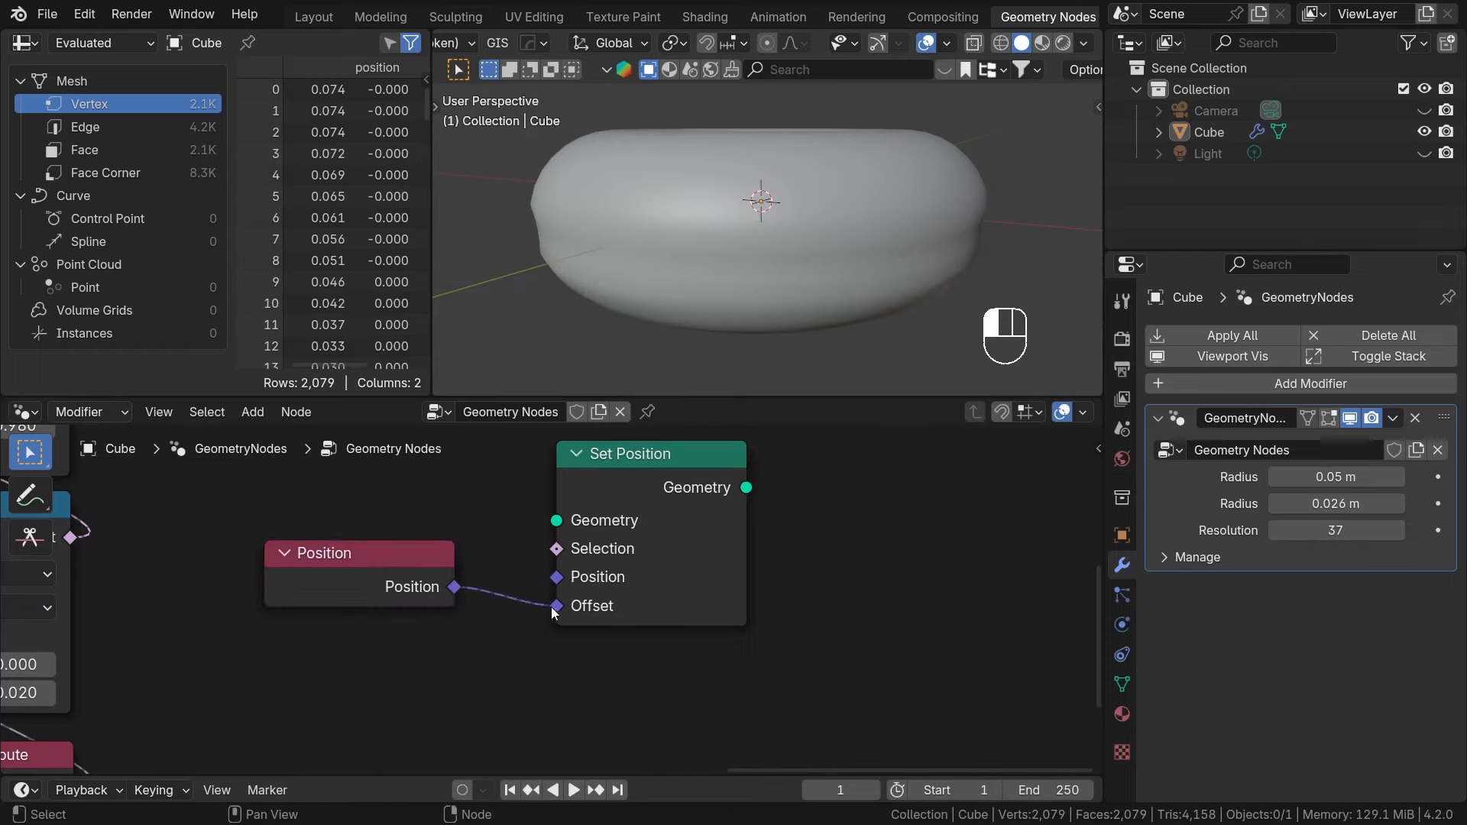
# Delete the Position node that feeds the Set Position node's Offset input.
pyautogui.press('x')
pyautogui.scroll(-1, 317, 662)
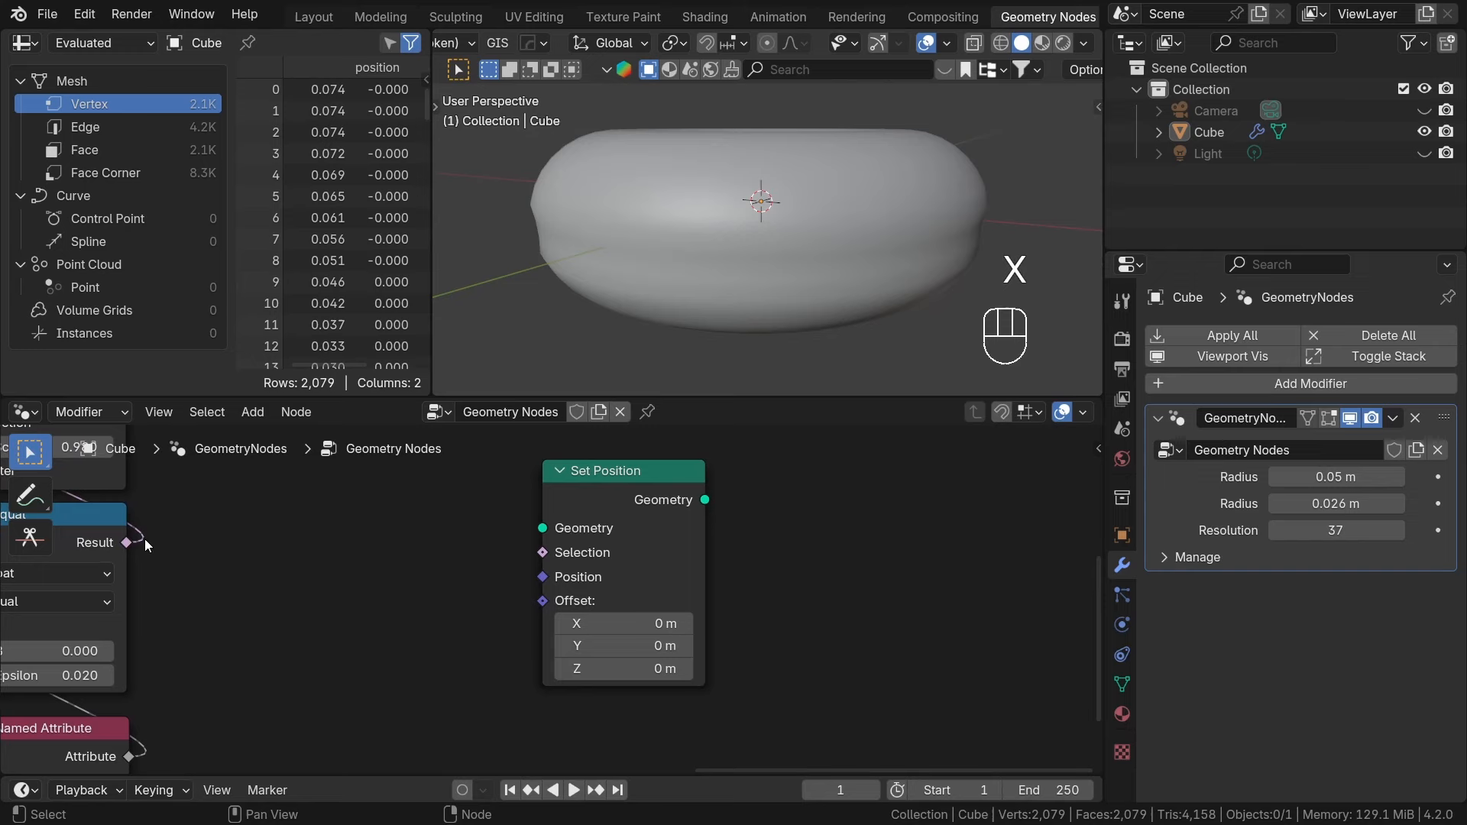
# Add a Value node to the left of the Set Position node.
pyautogui.hotkey('shift', 'a')
pyautogui.write('va')
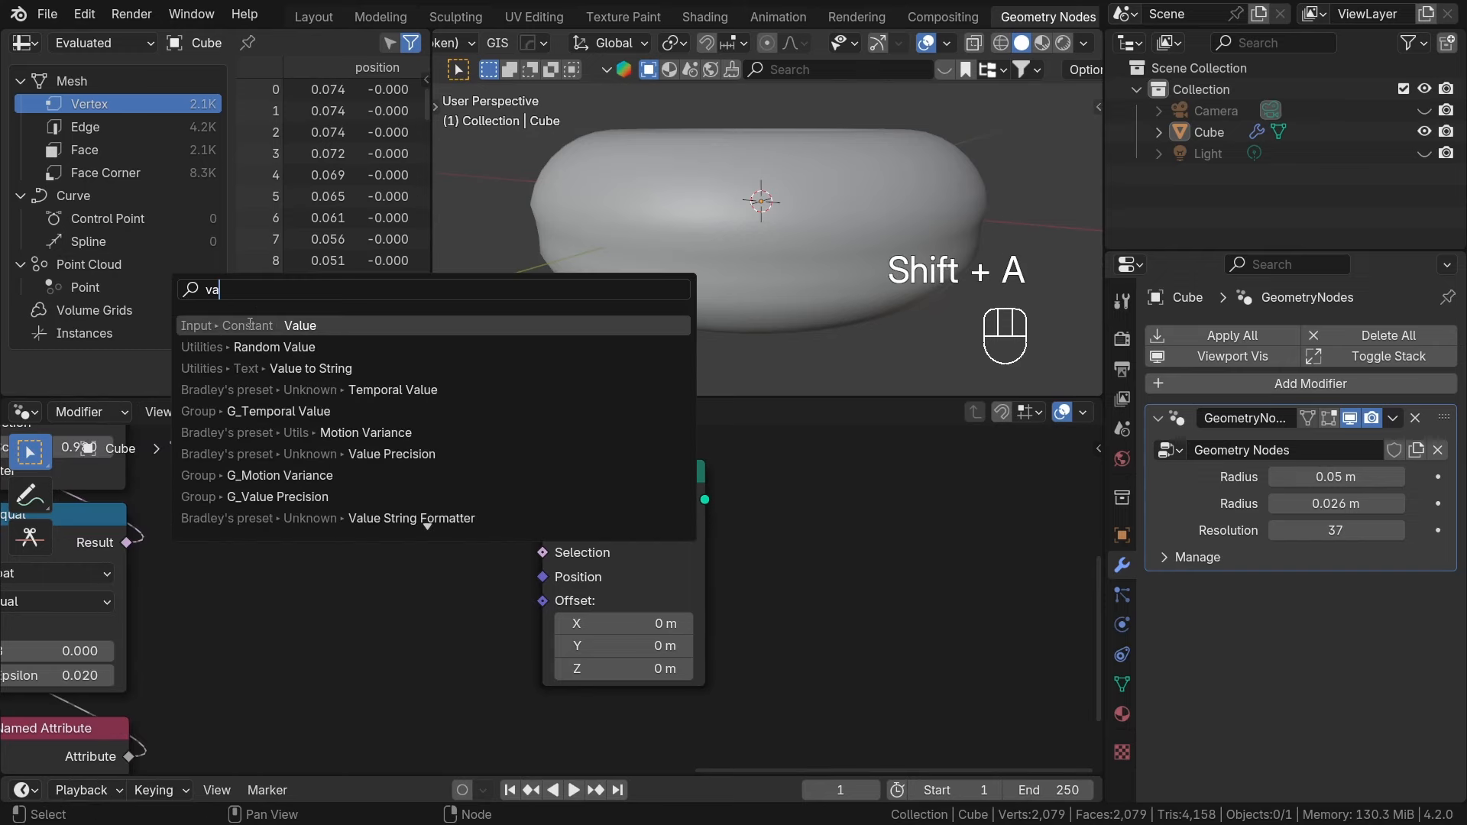
pyautogui.press('Return')
pyautogui.moveTo(415, 598); pyautogui.dragTo(520, 598)
pyautogui.scroll(2, 544, 577)
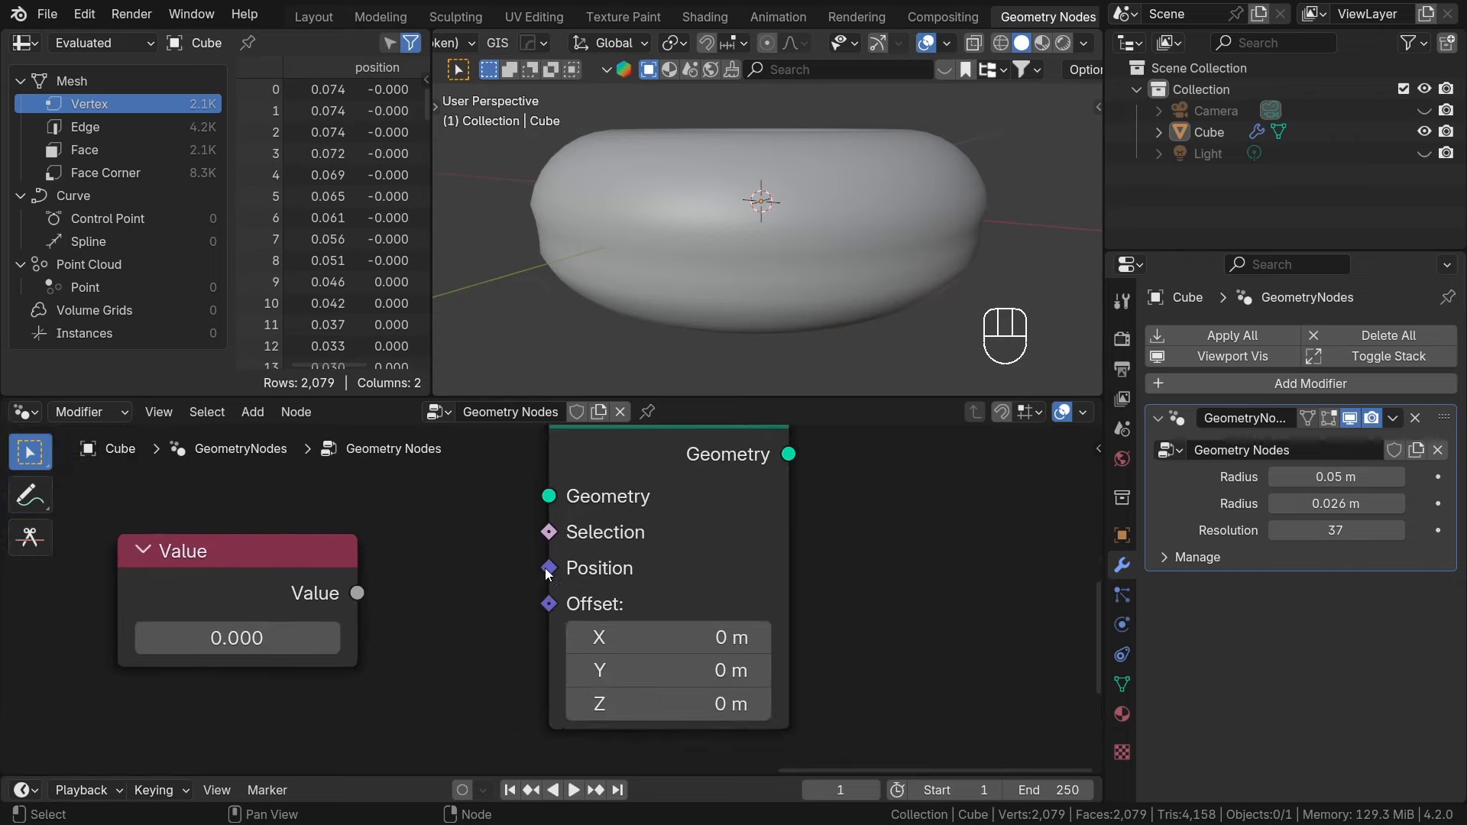
# Try linking the Value node's output to Set Position's vector inputs, undo it, and delete the Value node.
pyautogui.moveTo(356, 594); pyautogui.dragTo(554, 587)
pyautogui.hotkey('ctrl', 'z')
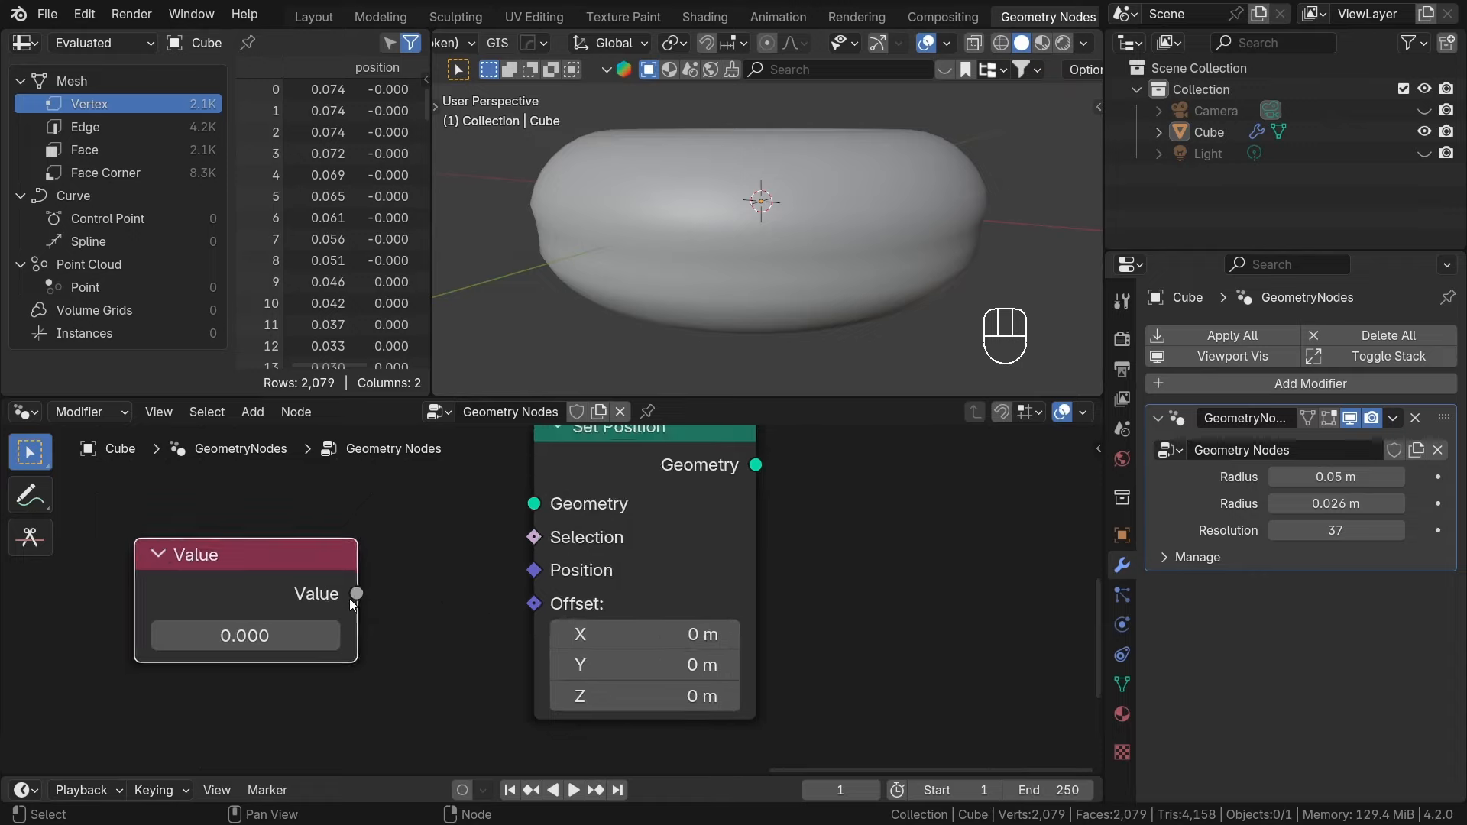
pyautogui.scroll(-2, 350, 598)
pyautogui.press('x')
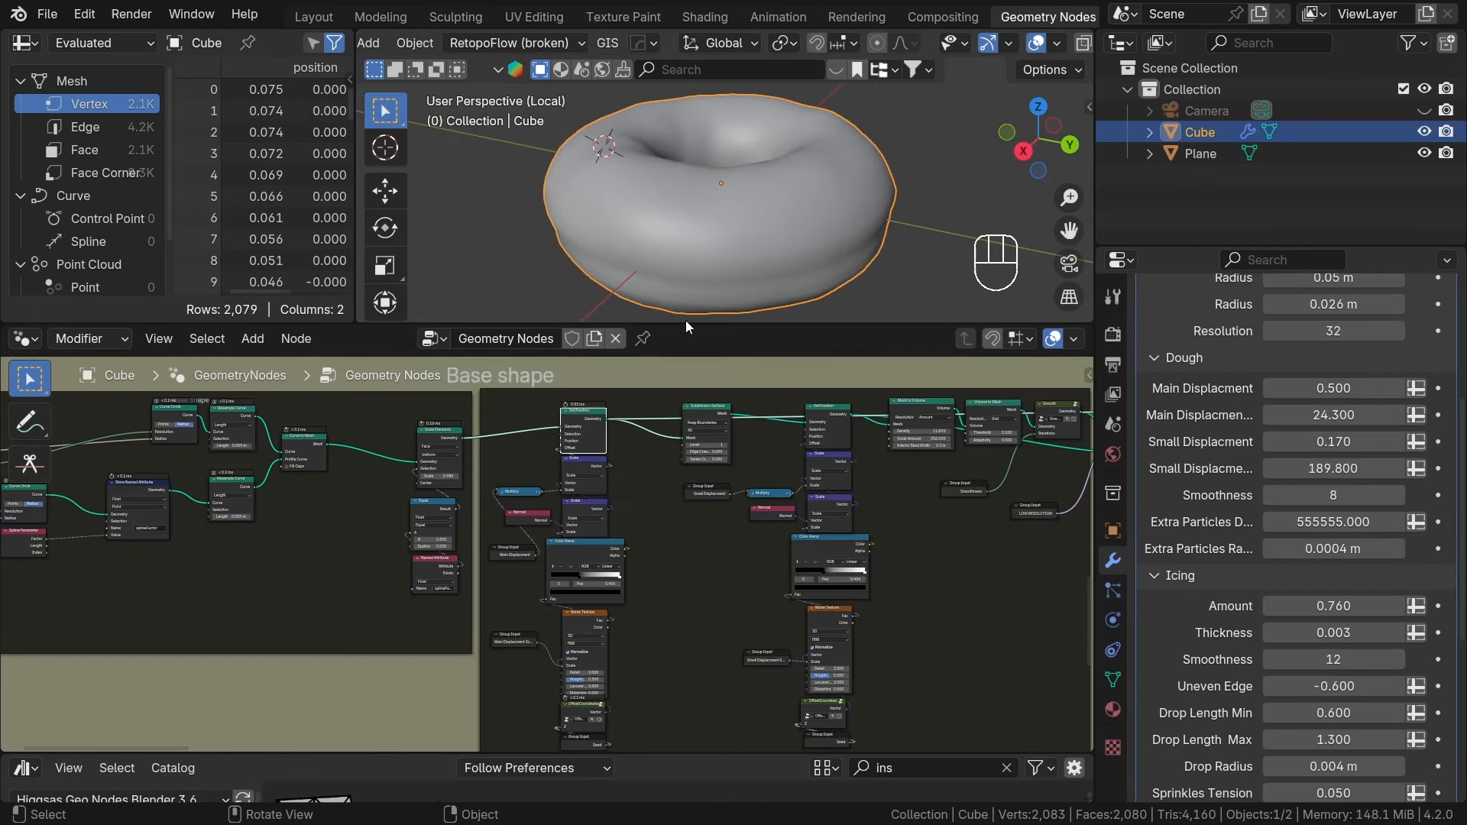
# Toggle muting of the first Set Position node in the finished donut's tree to compare the shape with and without it.
pyautogui.click(597, 434)
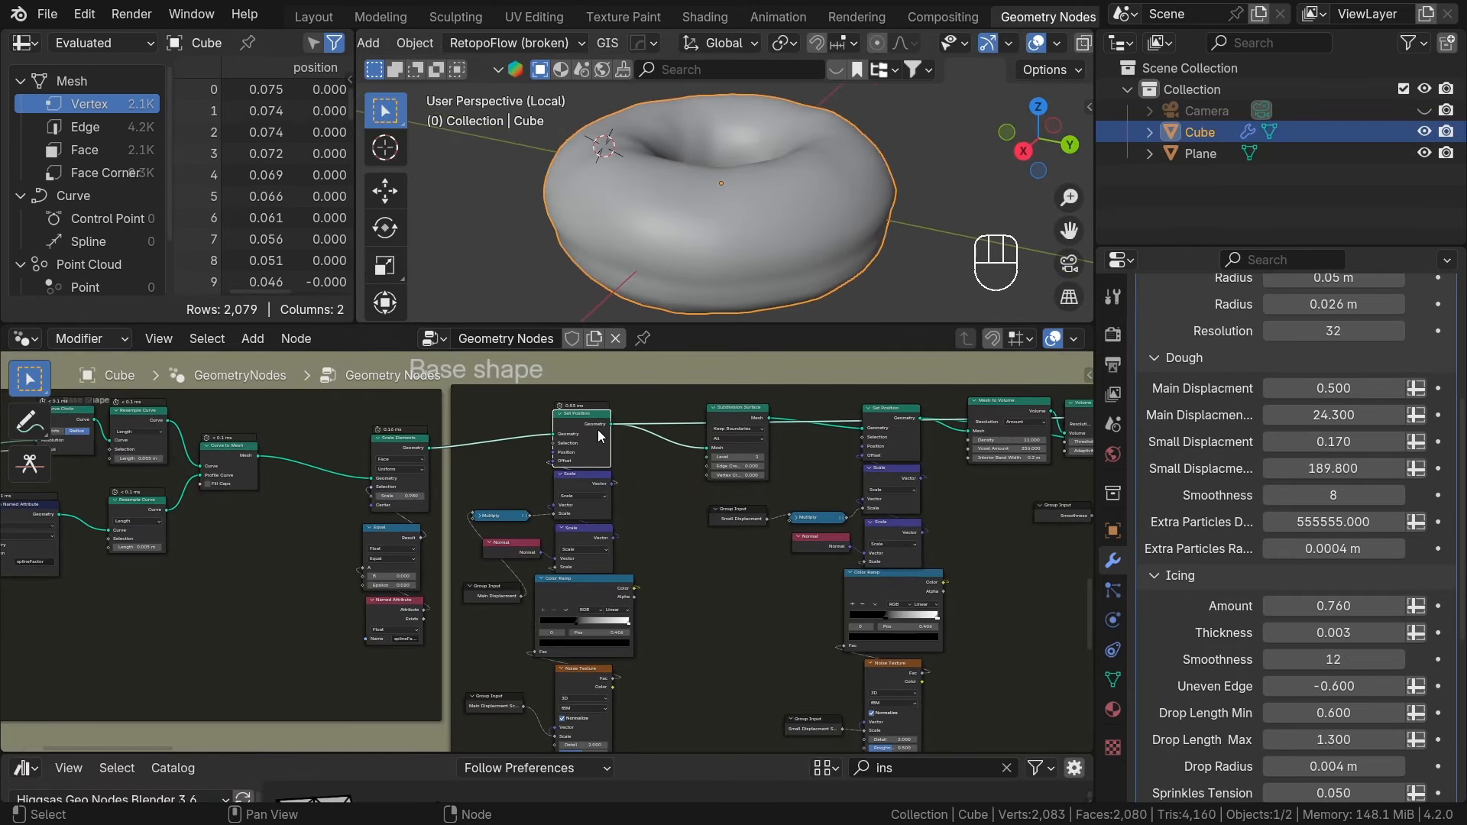
pyautogui.press('m')
pyautogui.press('m')
pyautogui.press('m')
pyautogui.press('m')
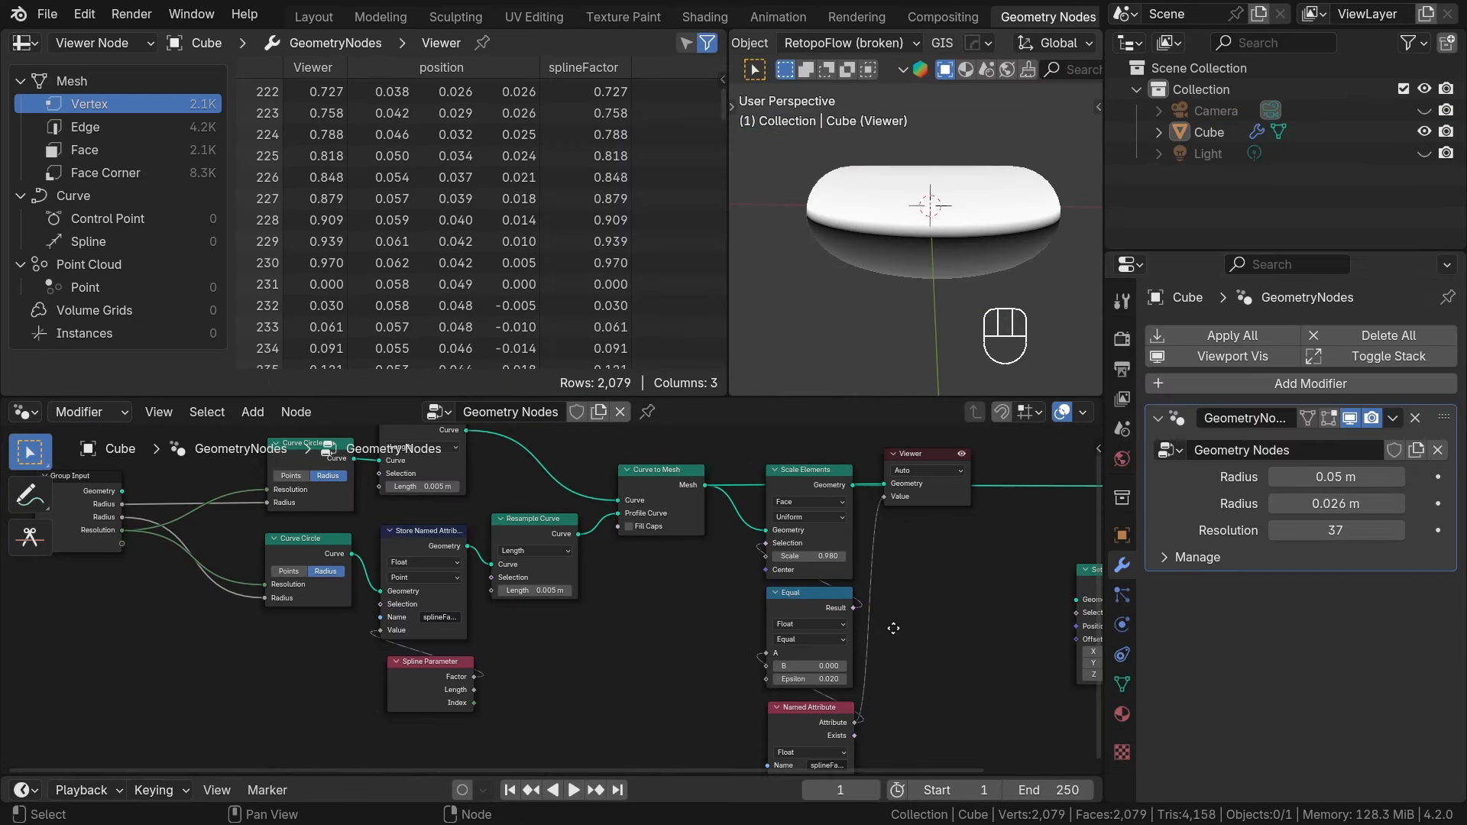
# Delete the Viewer node and insert the Set Position node into the link between Scale Elements and Group Output.
pyautogui.press('x')
pyautogui.keyDown('ctrl'); pyautogui.hscroll(6, 946, 581); pyautogui.keyUp('ctrl')
pyautogui.click(919, 605)
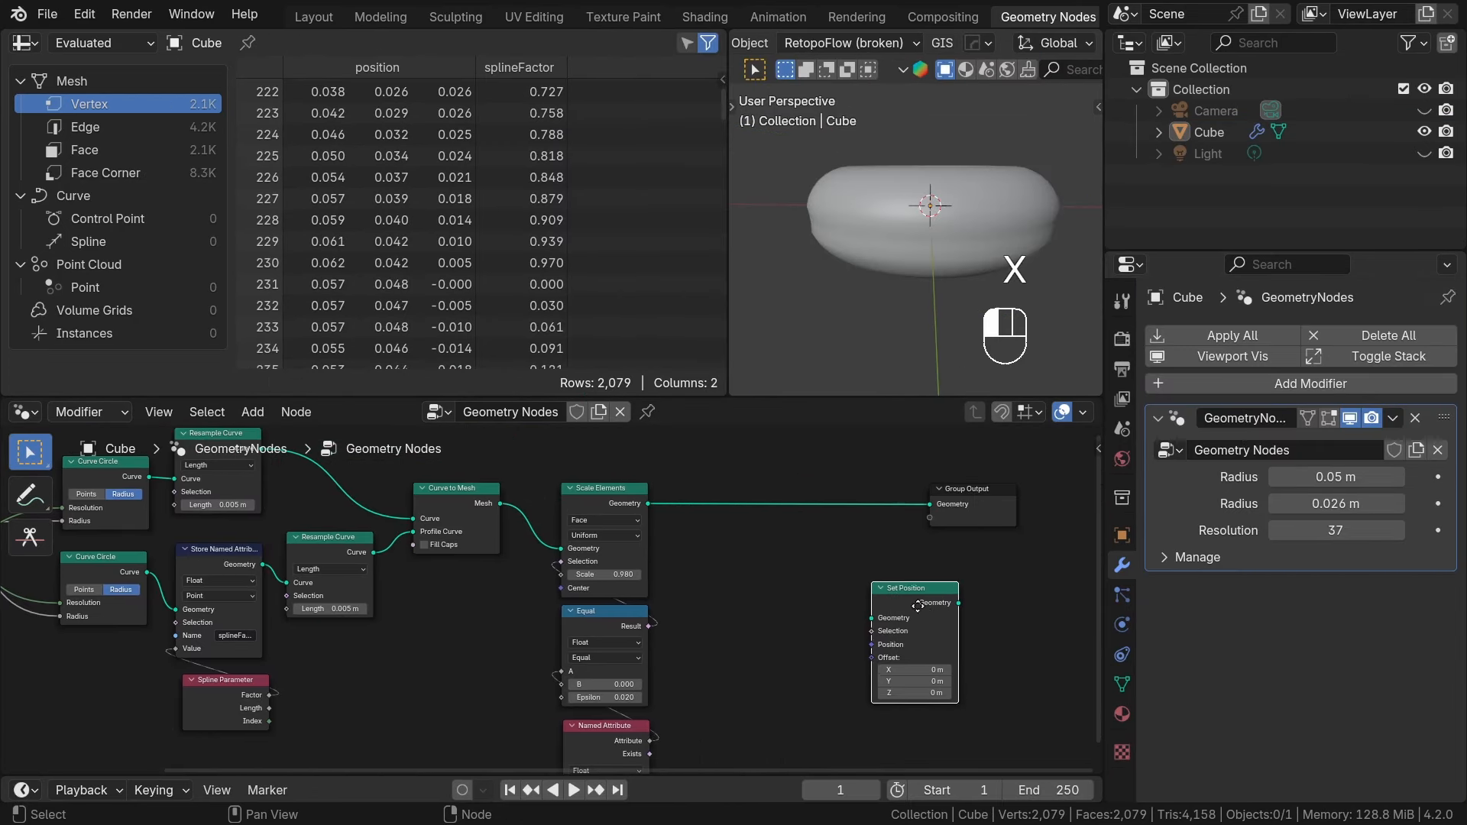
pyautogui.press('g')
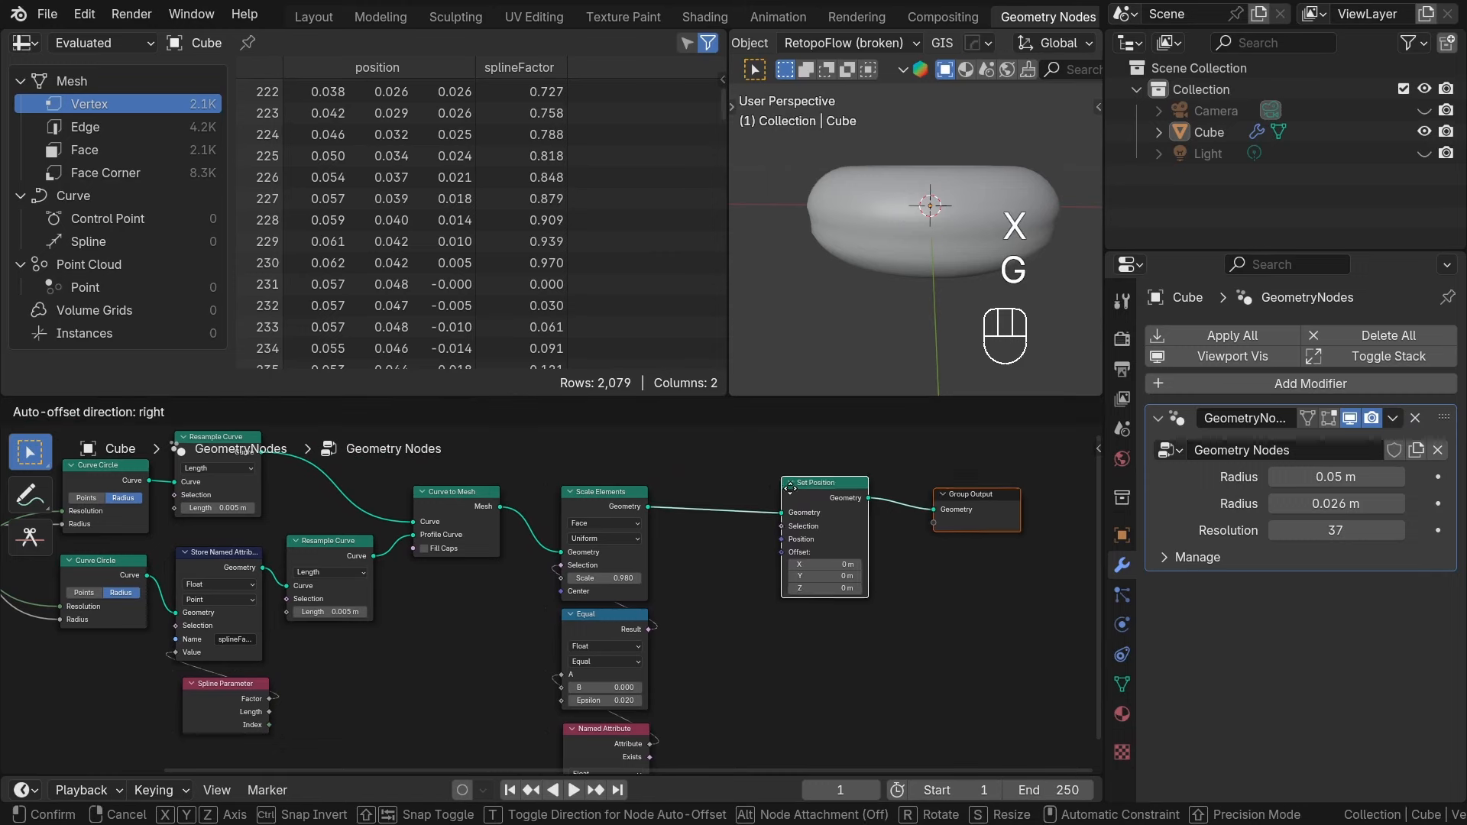
pyautogui.click(915, 490)
pyautogui.keyDown('ctrl'); pyautogui.hscroll(3, 915, 490); pyautogui.keyUp('ctrl')
pyautogui.scroll(2, 928, 585)
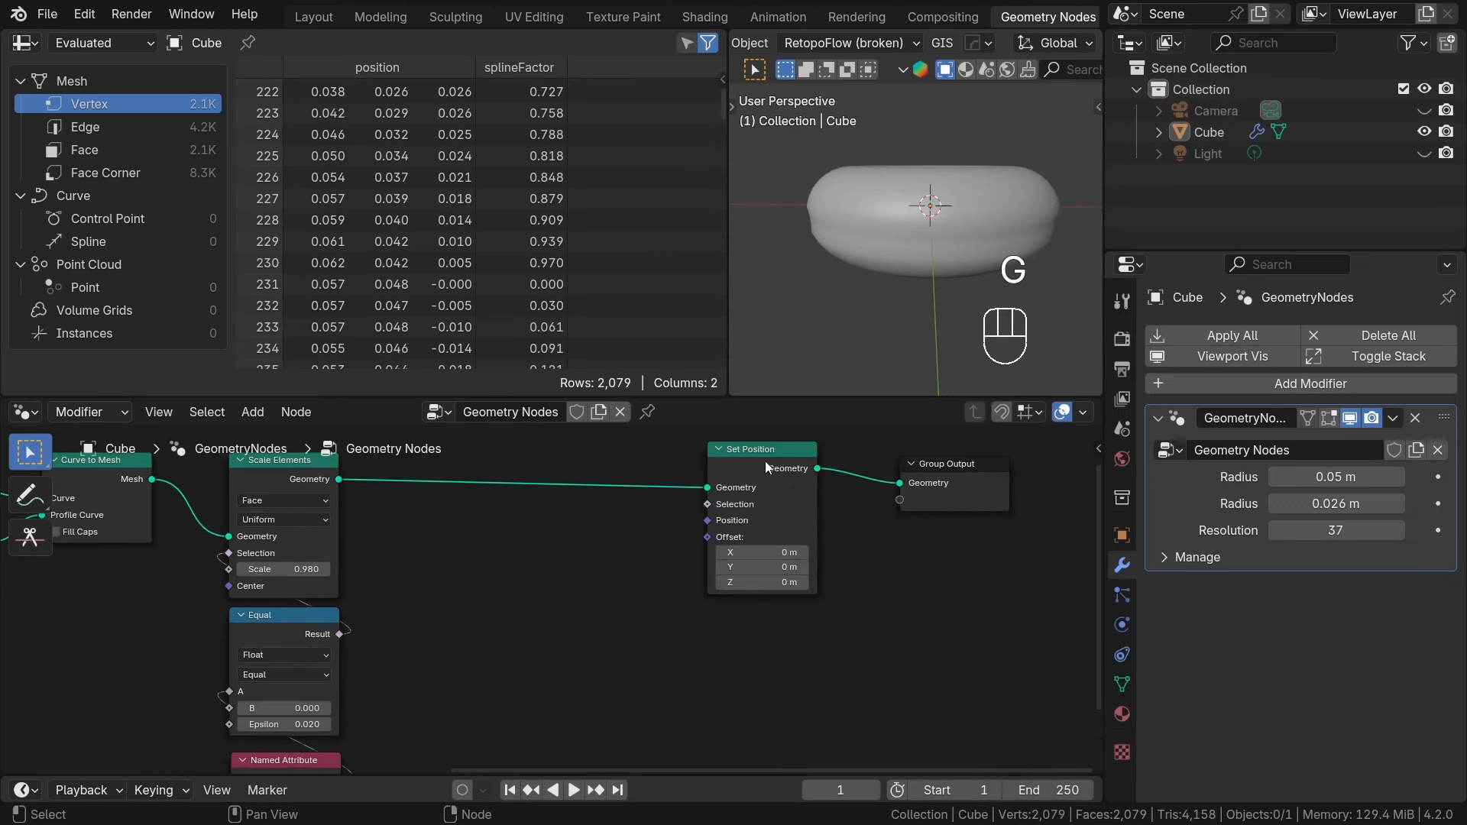
pyautogui.click(698, 466)
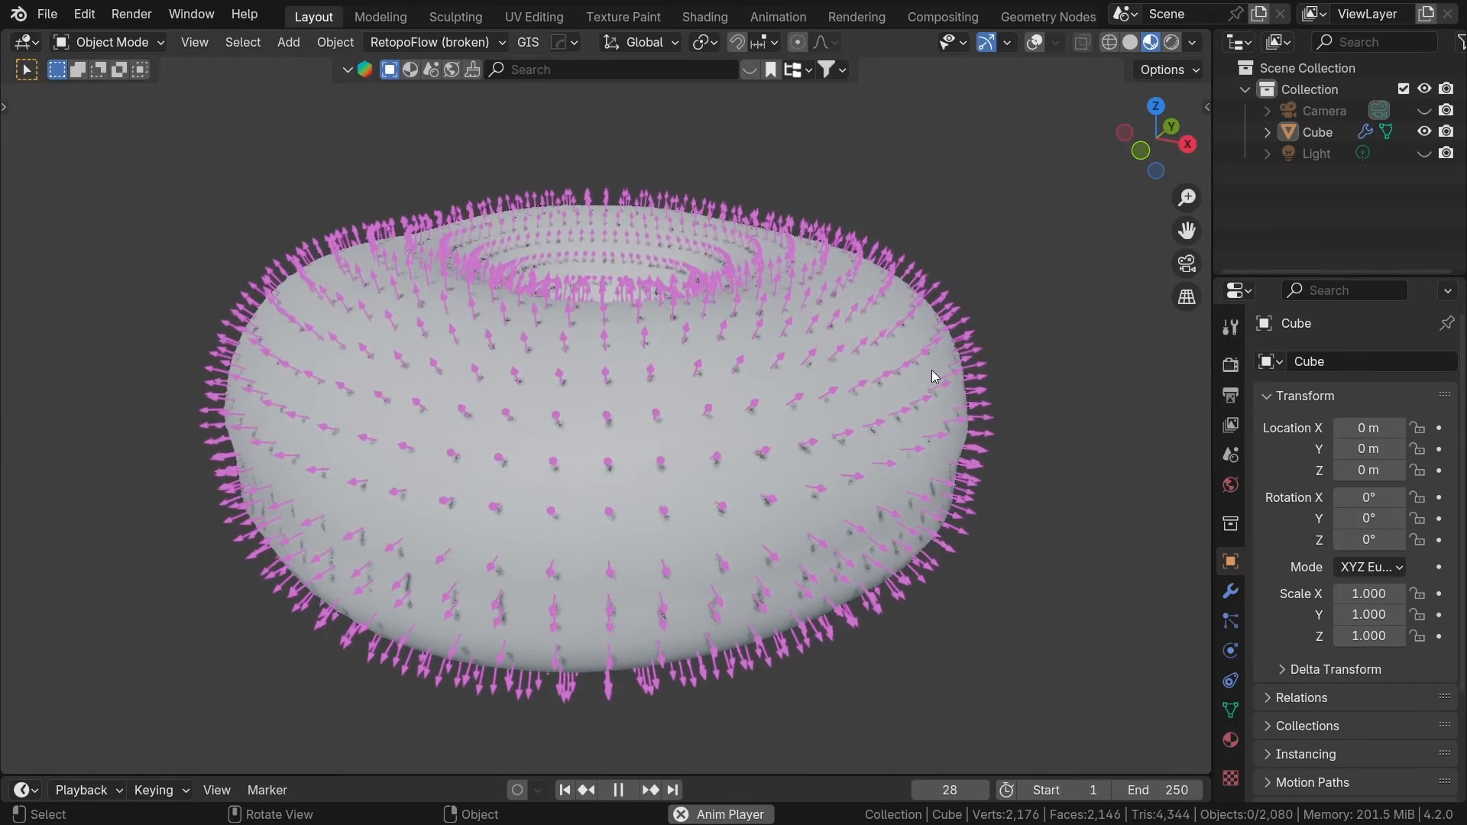
# Examine the directions of the normal arrows across the donut's surface from several angles and close up.
pyautogui.moveTo(932, 370); pyautogui.dragTo(593, 370, button='middle')
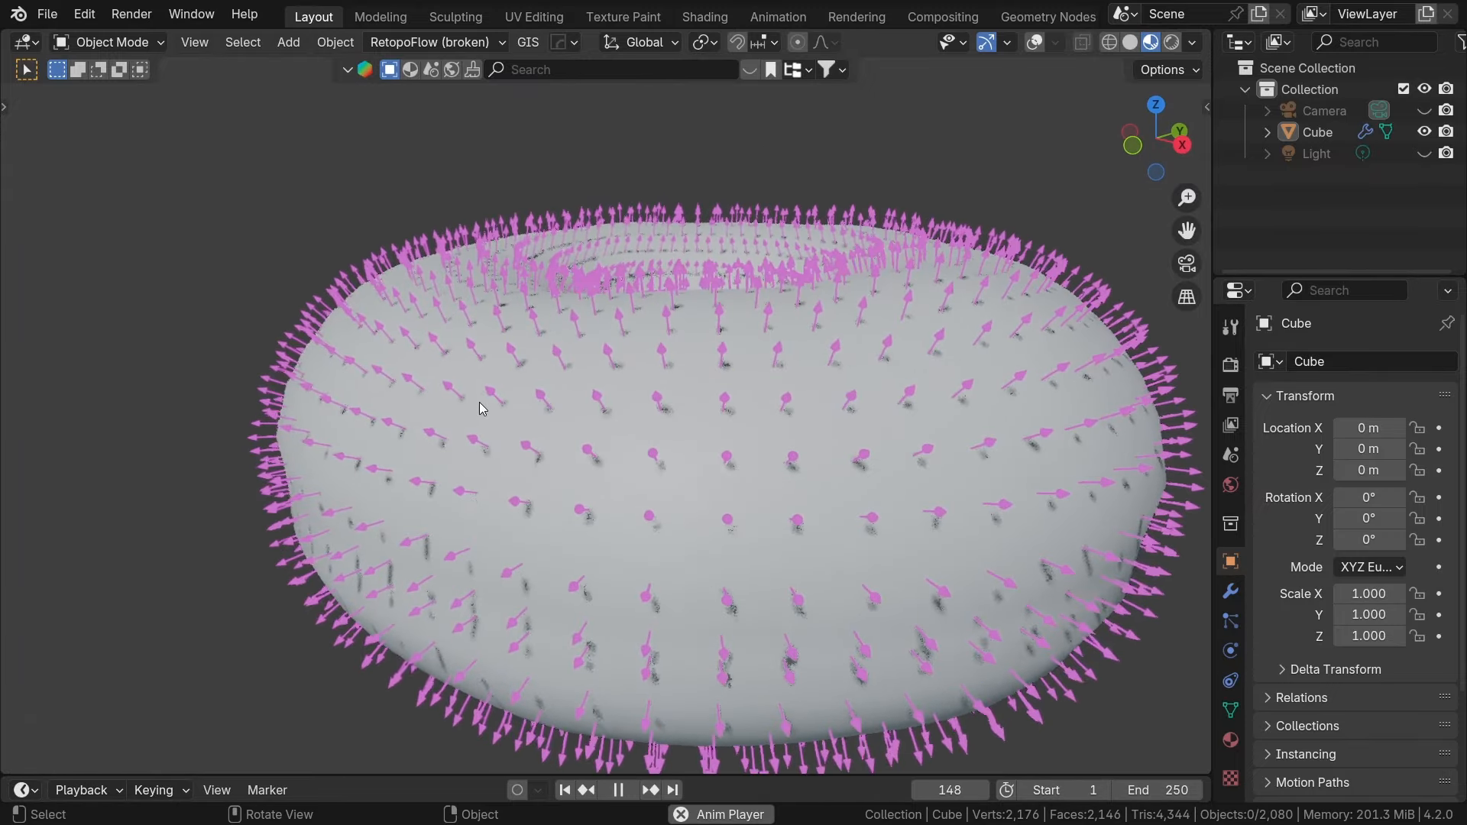
pyautogui.scroll(2, 486, 403)
pyautogui.moveTo(488, 403); pyautogui.dragTo(401, 365, button='middle')
pyautogui.scroll(2, 576, 416)
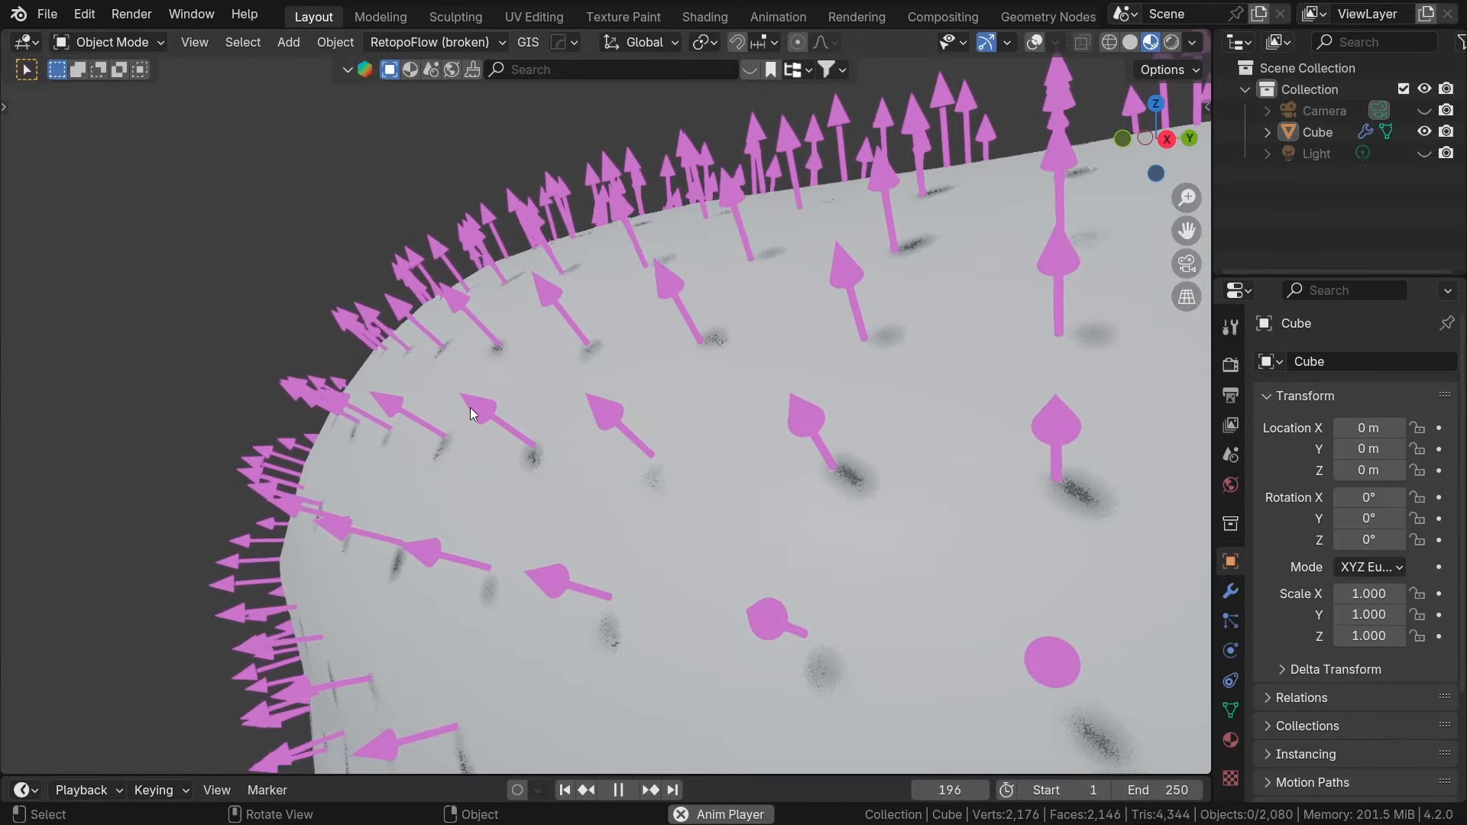
pyautogui.moveTo(475, 429); pyautogui.dragTo(720, 351, button='middle')
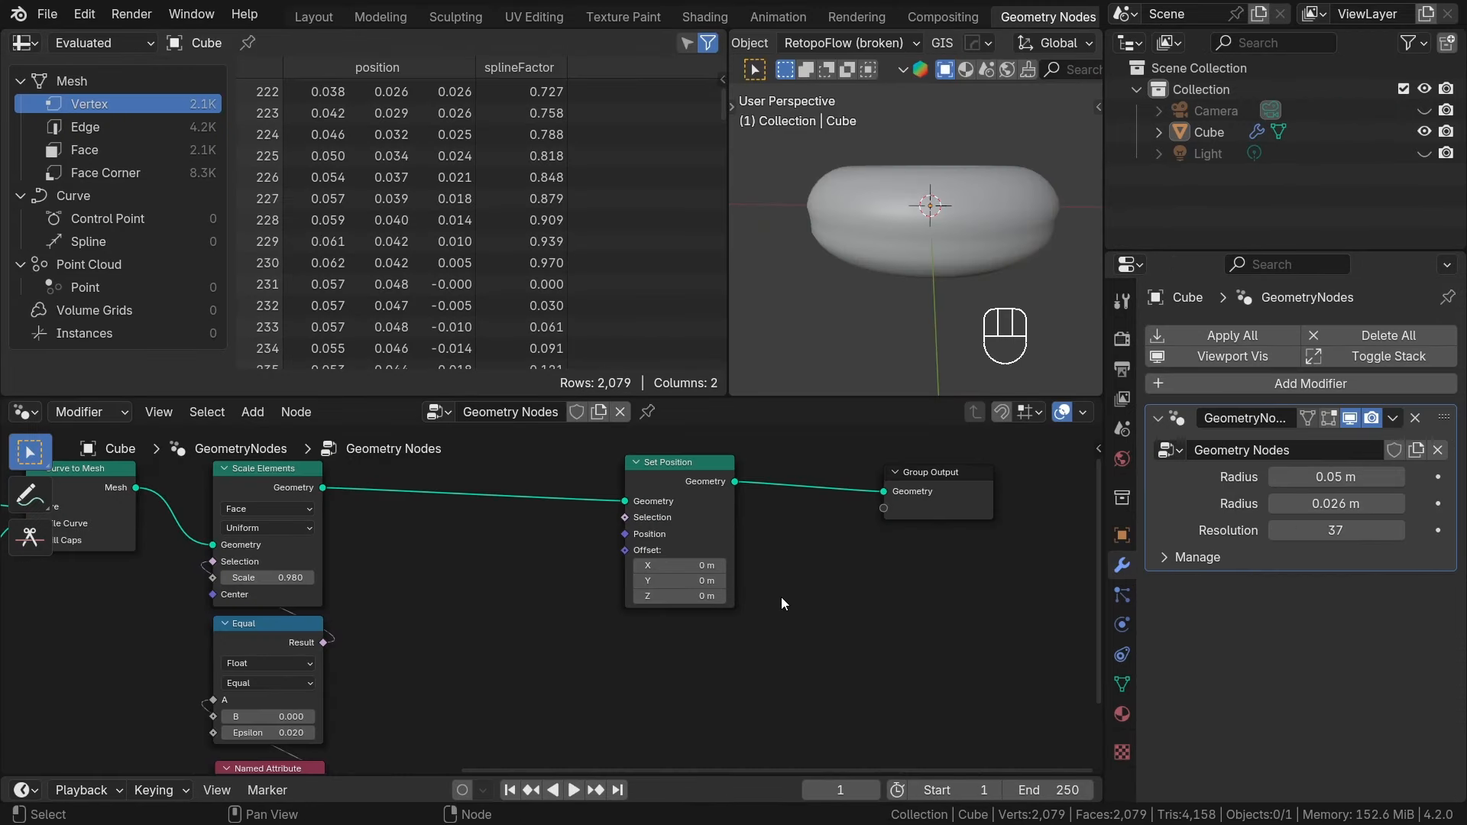
# Enlarge the node editor and add a Normal node between the Equal and Set Position nodes.
pyautogui.moveTo(780, 597); pyautogui.dragTo(783, 579, button='middle')
pyautogui.moveTo(789, 396); pyautogui.dragTo(786, 340)
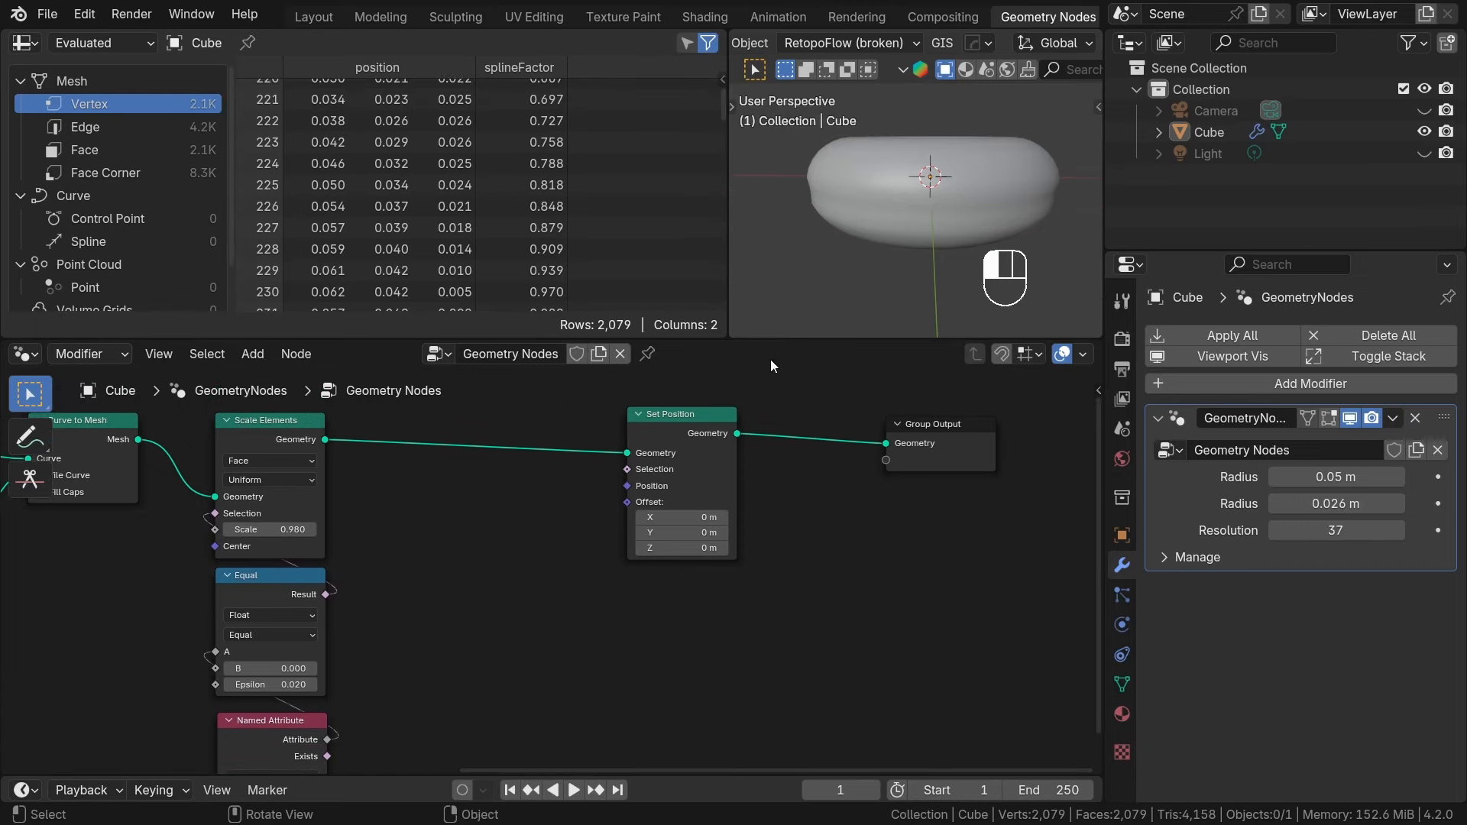
pyautogui.hotkey('shift', 'a')
pyautogui.click(566, 306)
pyautogui.write('nor')
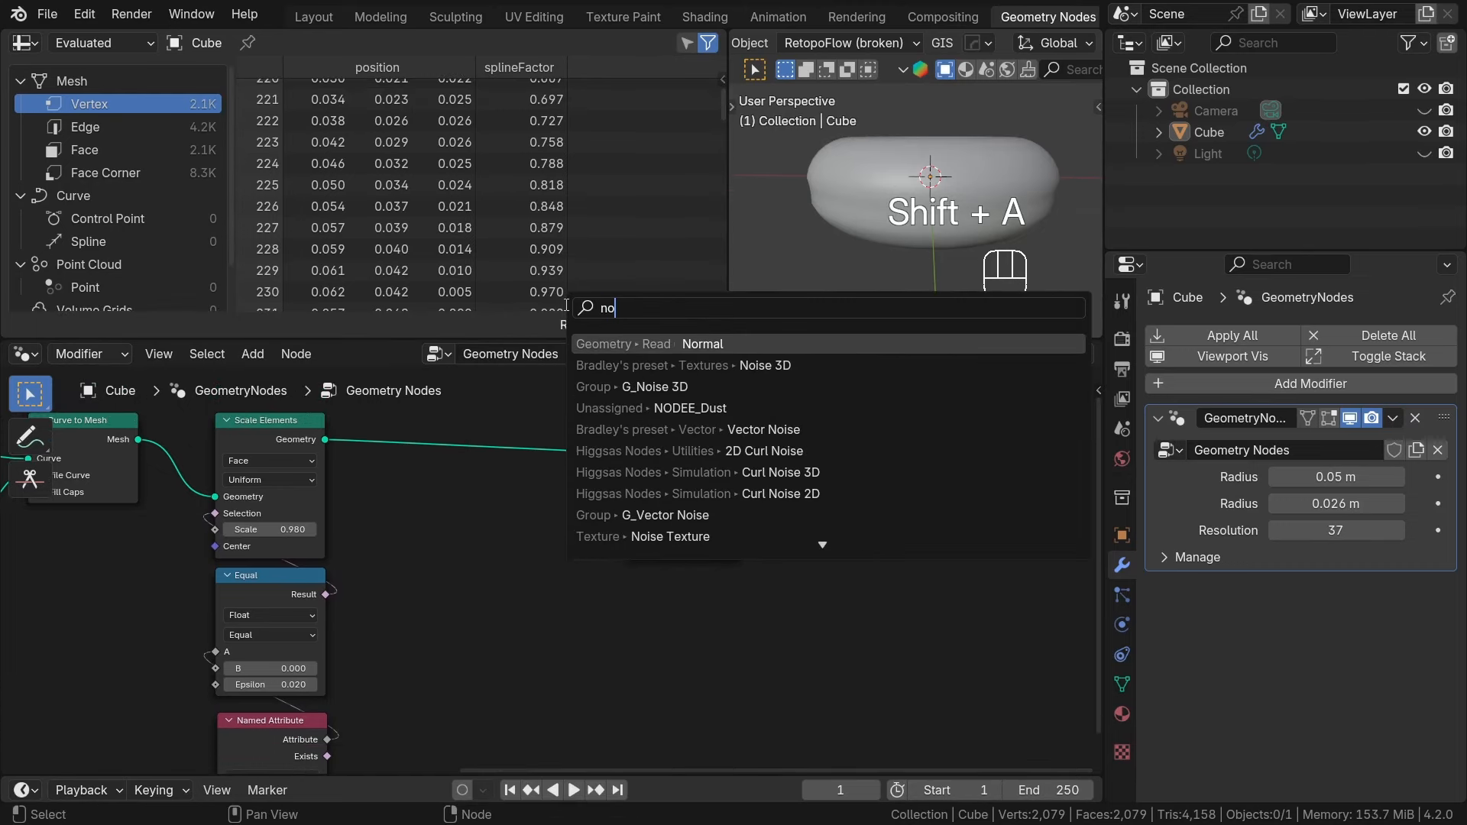
pyautogui.click(653, 350)
pyautogui.click(432, 555)
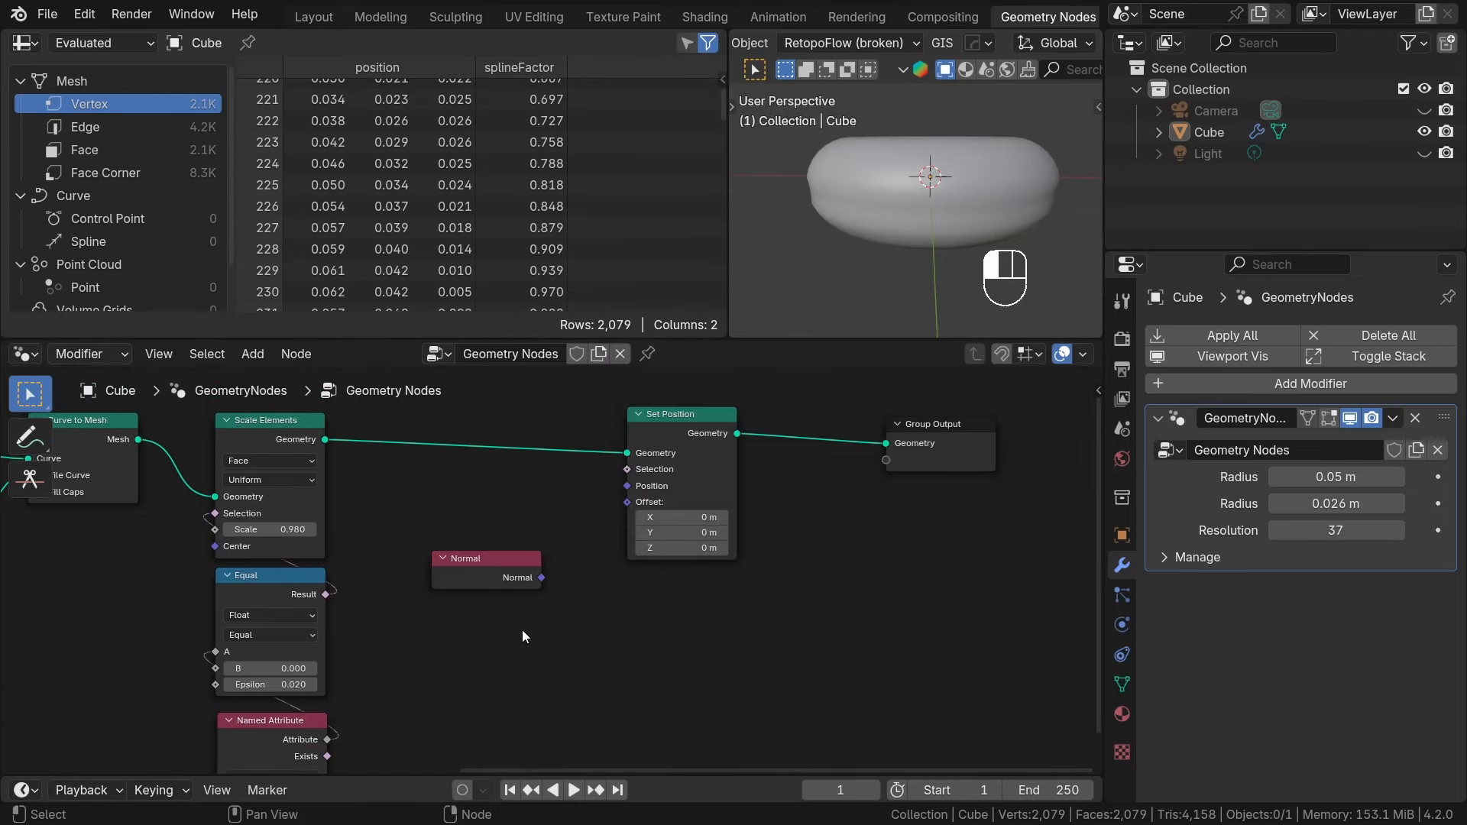
pyautogui.scroll(3, 451, 604)
pyautogui.moveTo(622, 554); pyautogui.dragTo(822, 592)
pyautogui.press('Escape')
pyautogui.scroll(-4, 645, 556)
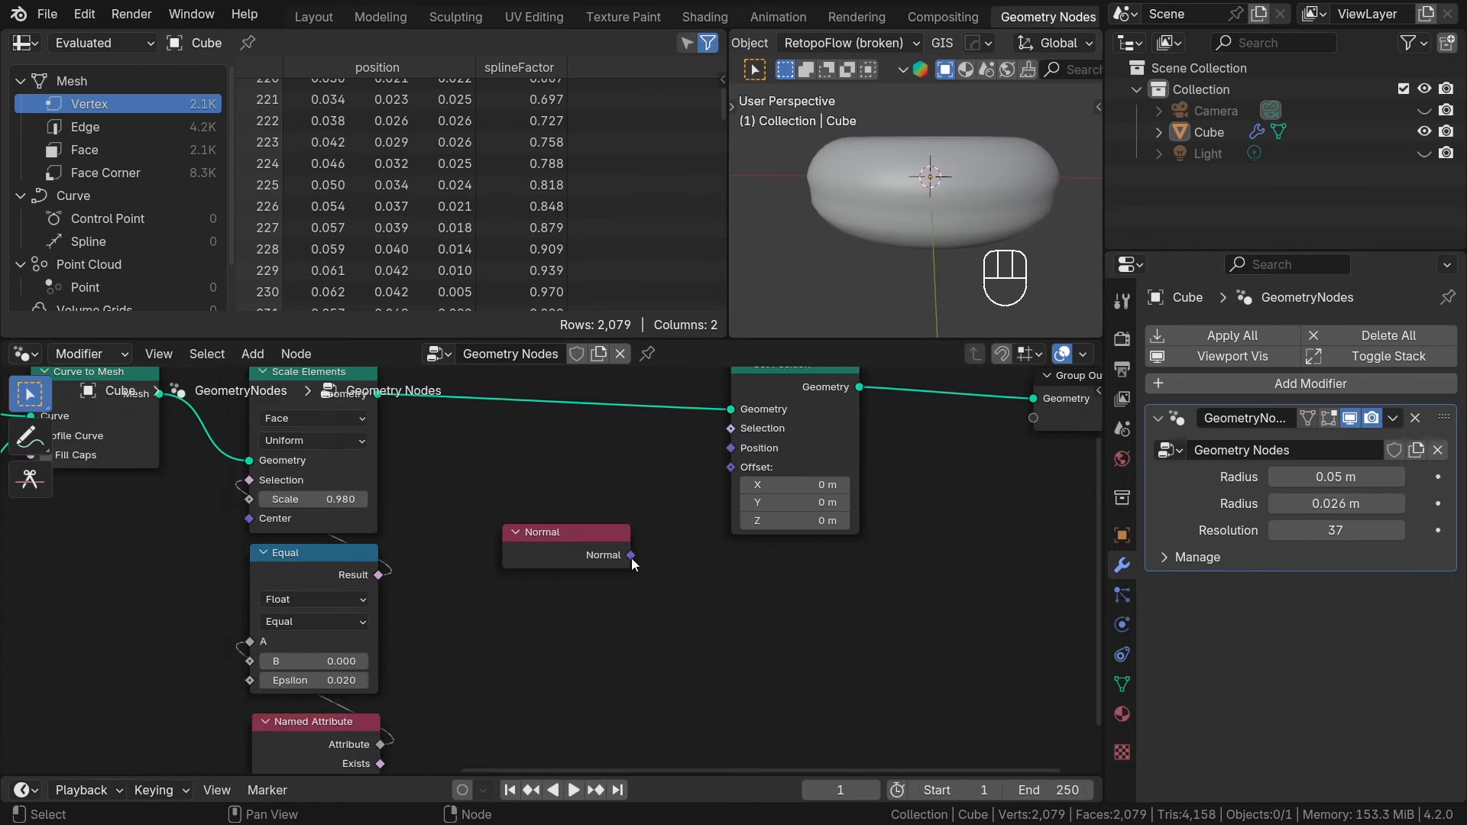
pyautogui.press('g')
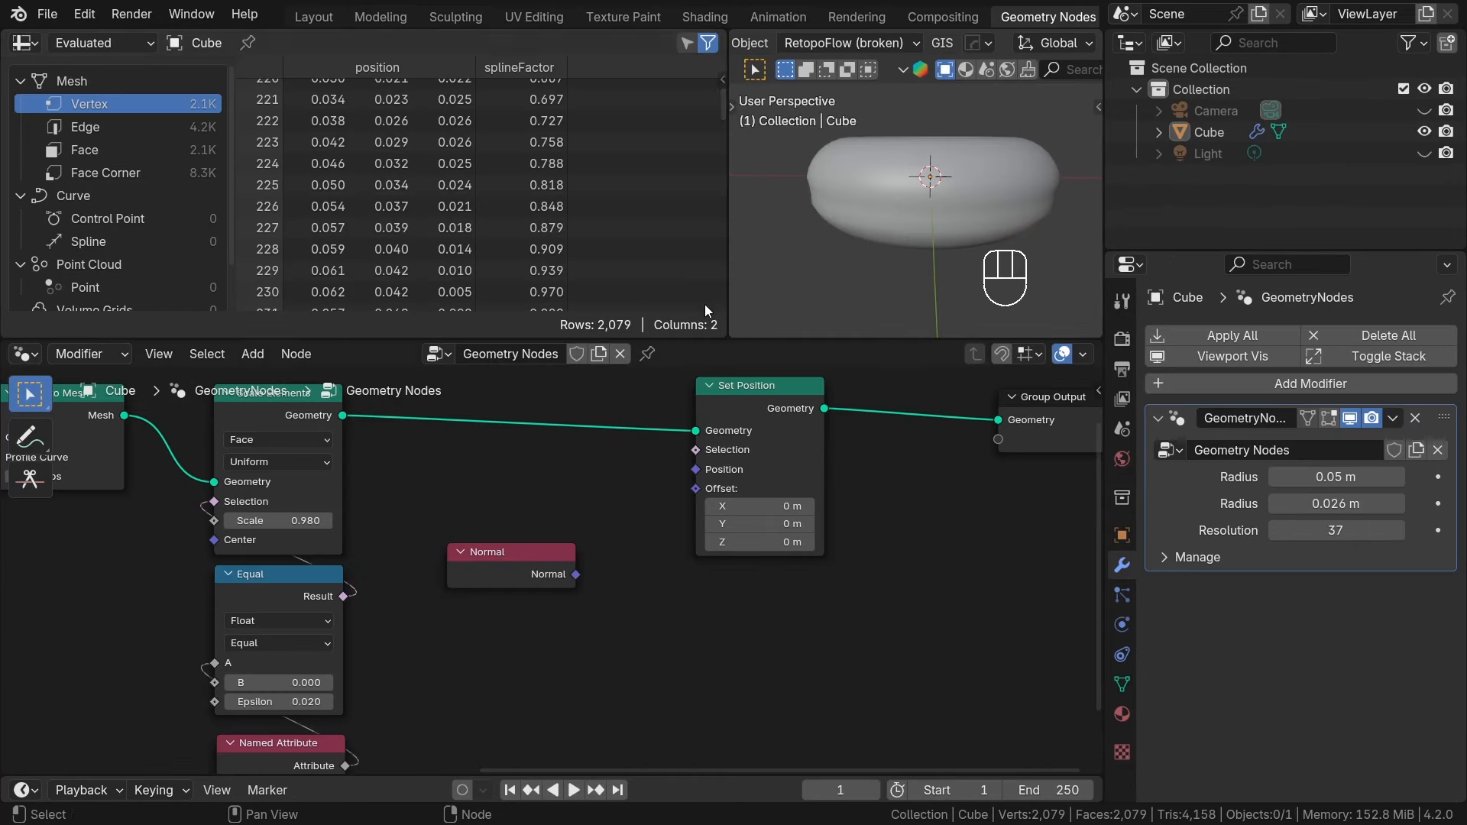
# Widen the 3D viewport and link the Normal node's output to the Set Position node's Offset input.
pyautogui.moveTo(727, 256); pyautogui.dragTo(478, 256)
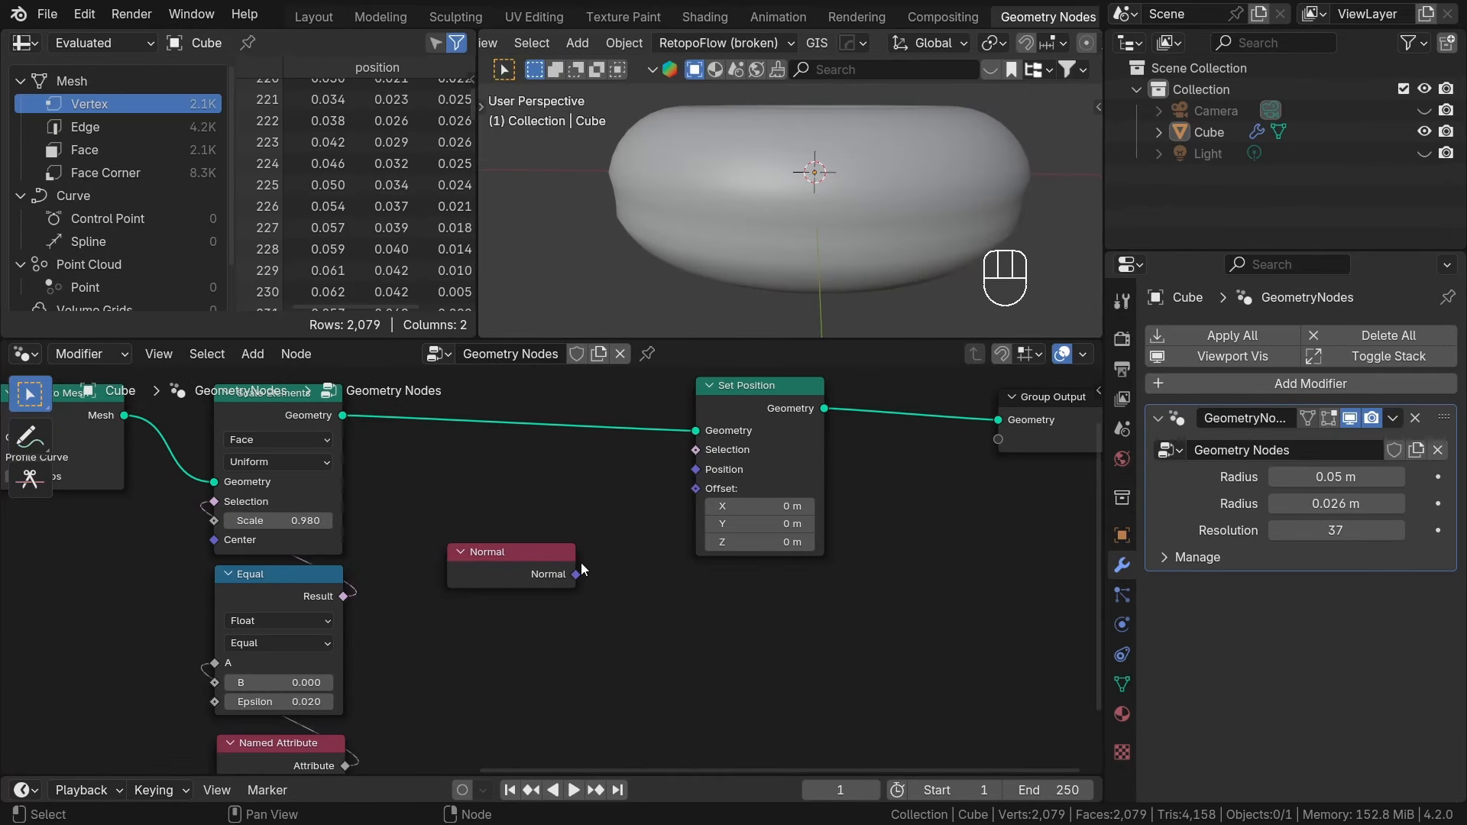
pyautogui.moveTo(578, 572); pyautogui.dragTo(628, 570)
pyautogui.moveTo(689, 501); pyautogui.dragTo(692, 493)
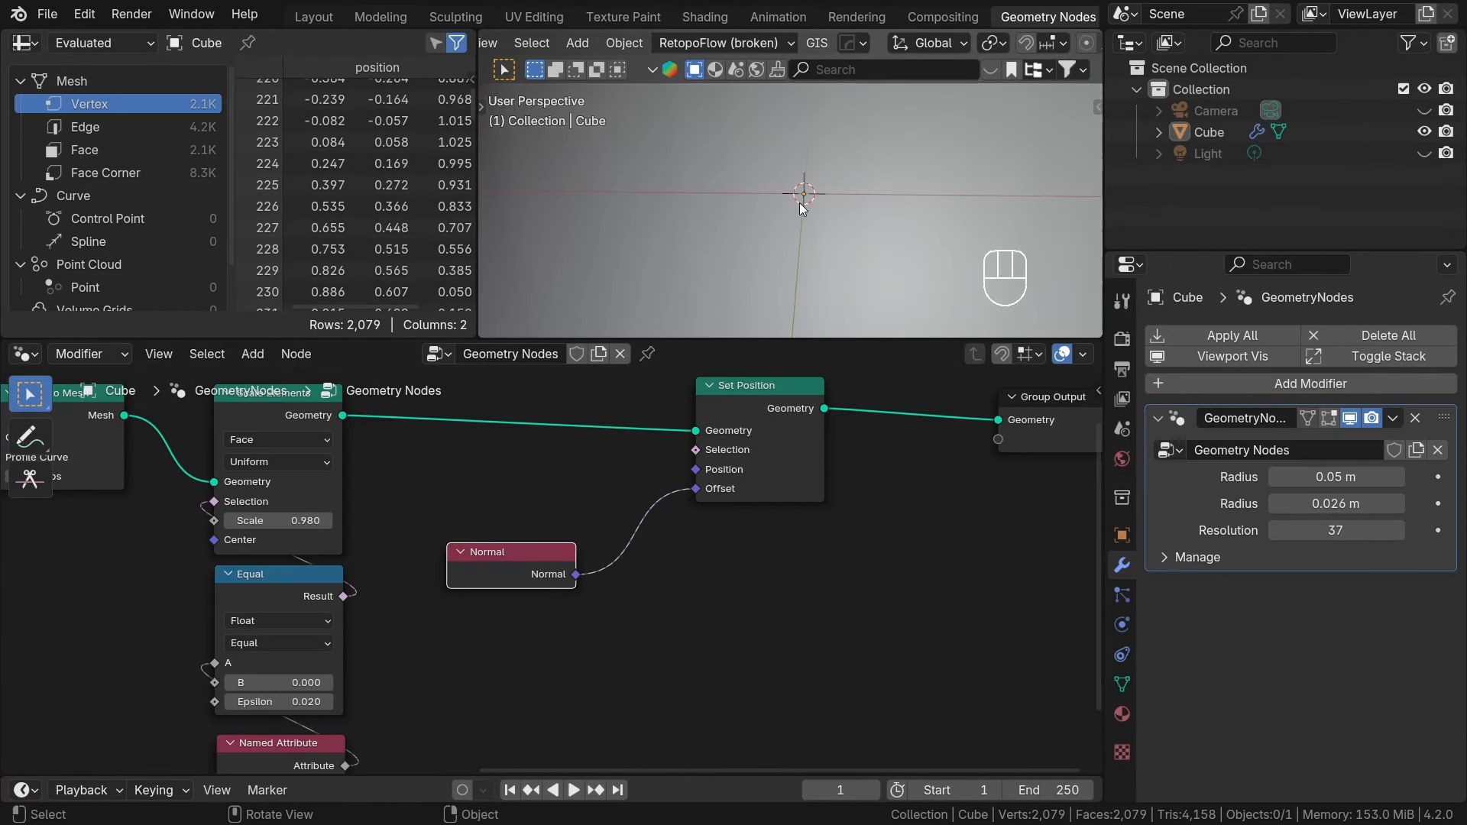
pyautogui.scroll(-5, 799, 204)
pyautogui.moveTo(800, 207); pyautogui.dragTo(797, 44, button='middle')
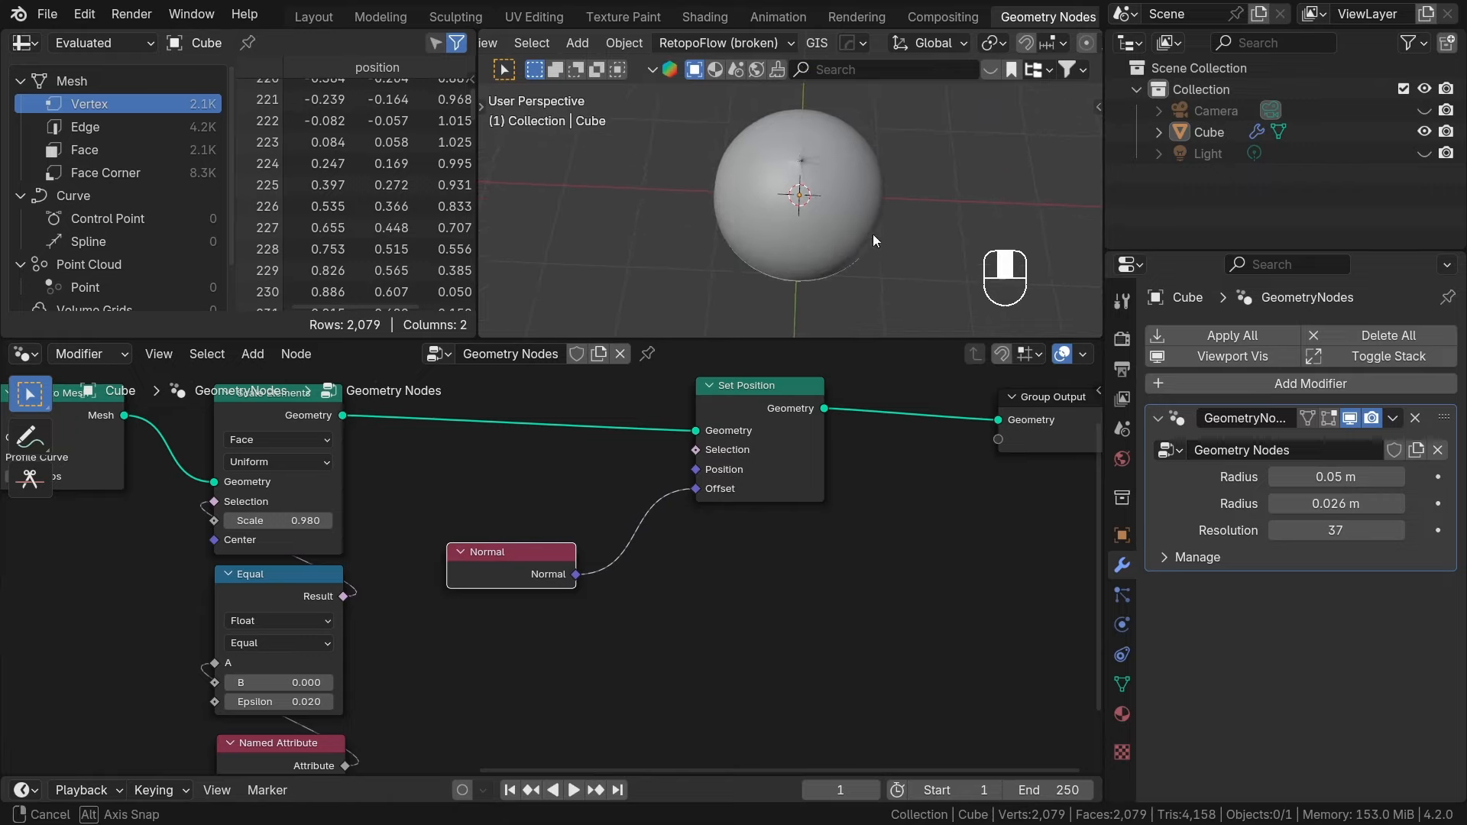
pyautogui.moveTo(873, 234)
pyautogui.mouseDown(button='middle')
pyautogui.moveTo(883, 58)
pyautogui.moveTo(858, 117)
pyautogui.moveTo(868, 212)
pyautogui.mouseUp(button='middle')
pyautogui.scroll(1, 836, 595)
pyautogui.moveTo(833, 595); pyautogui.dragTo(767, 603, button='middle')
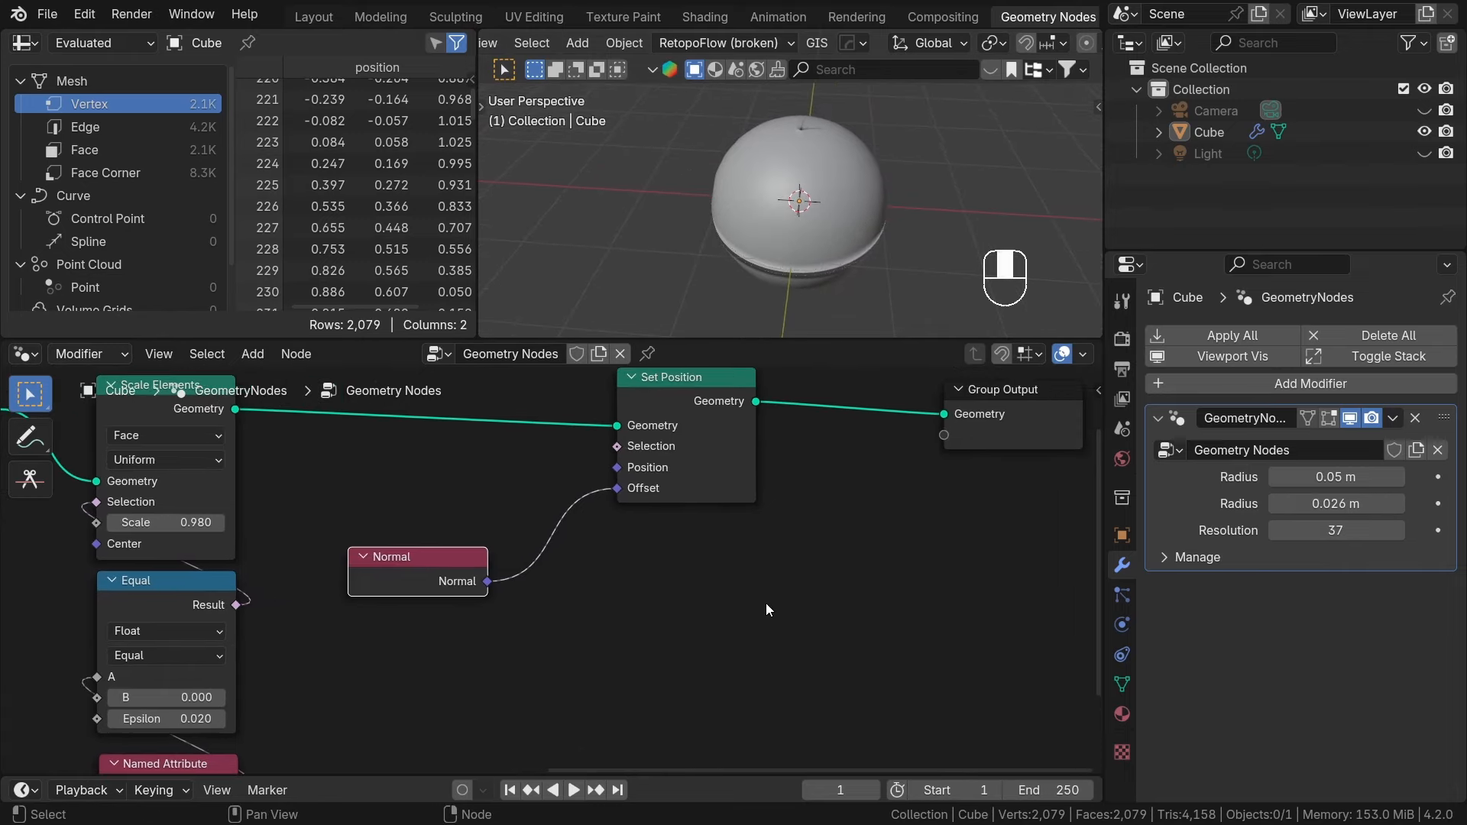
pyautogui.scroll(-3, 766, 603)
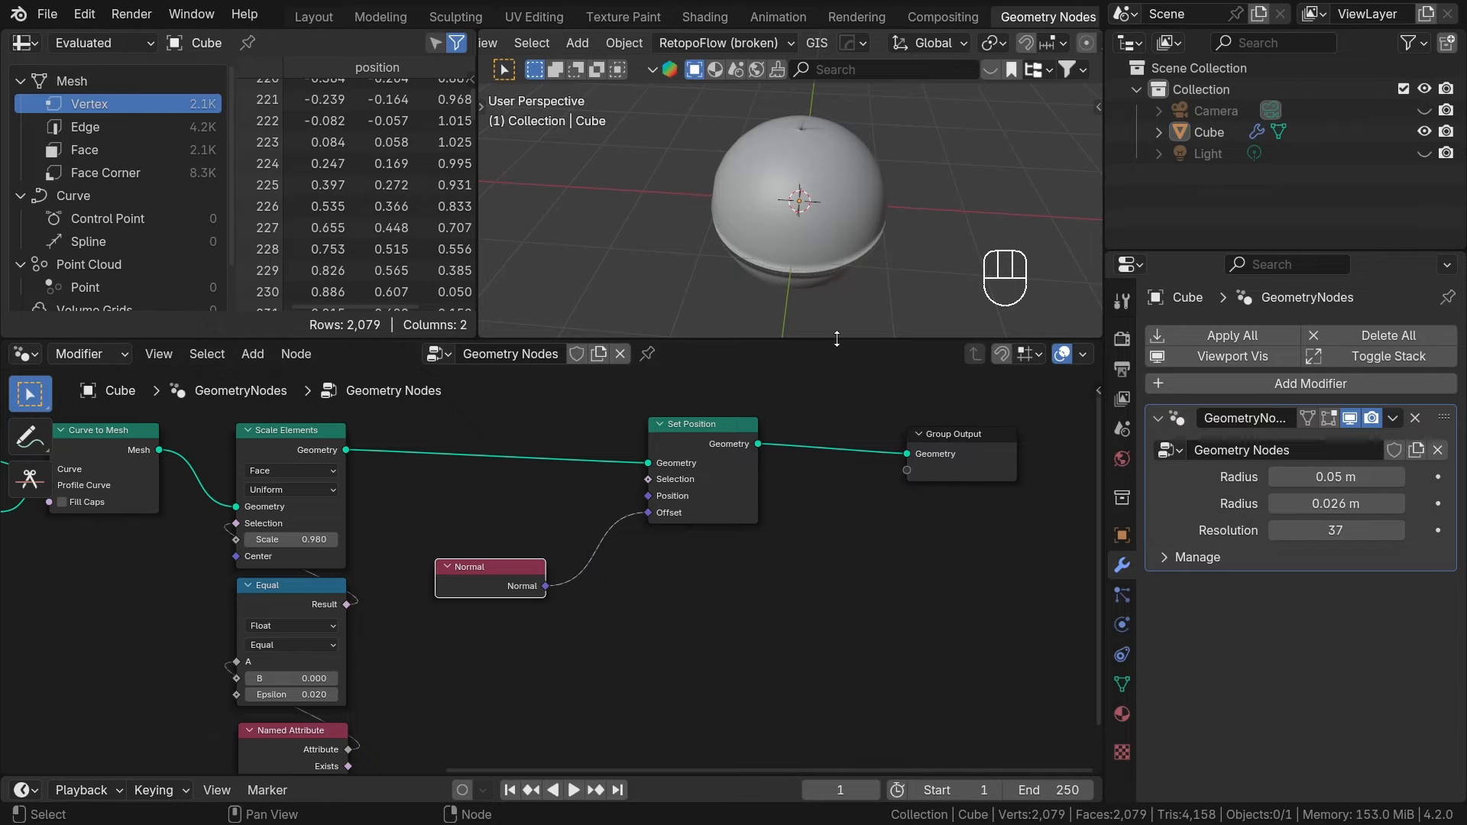
# Move the Group Output and Set Position nodes further right to make room beside the Normal node.
pyautogui.moveTo(749, 585); pyautogui.dragTo(635, 586, button='middle')
pyautogui.moveTo(894, 457); pyautogui.dragTo(948, 451)
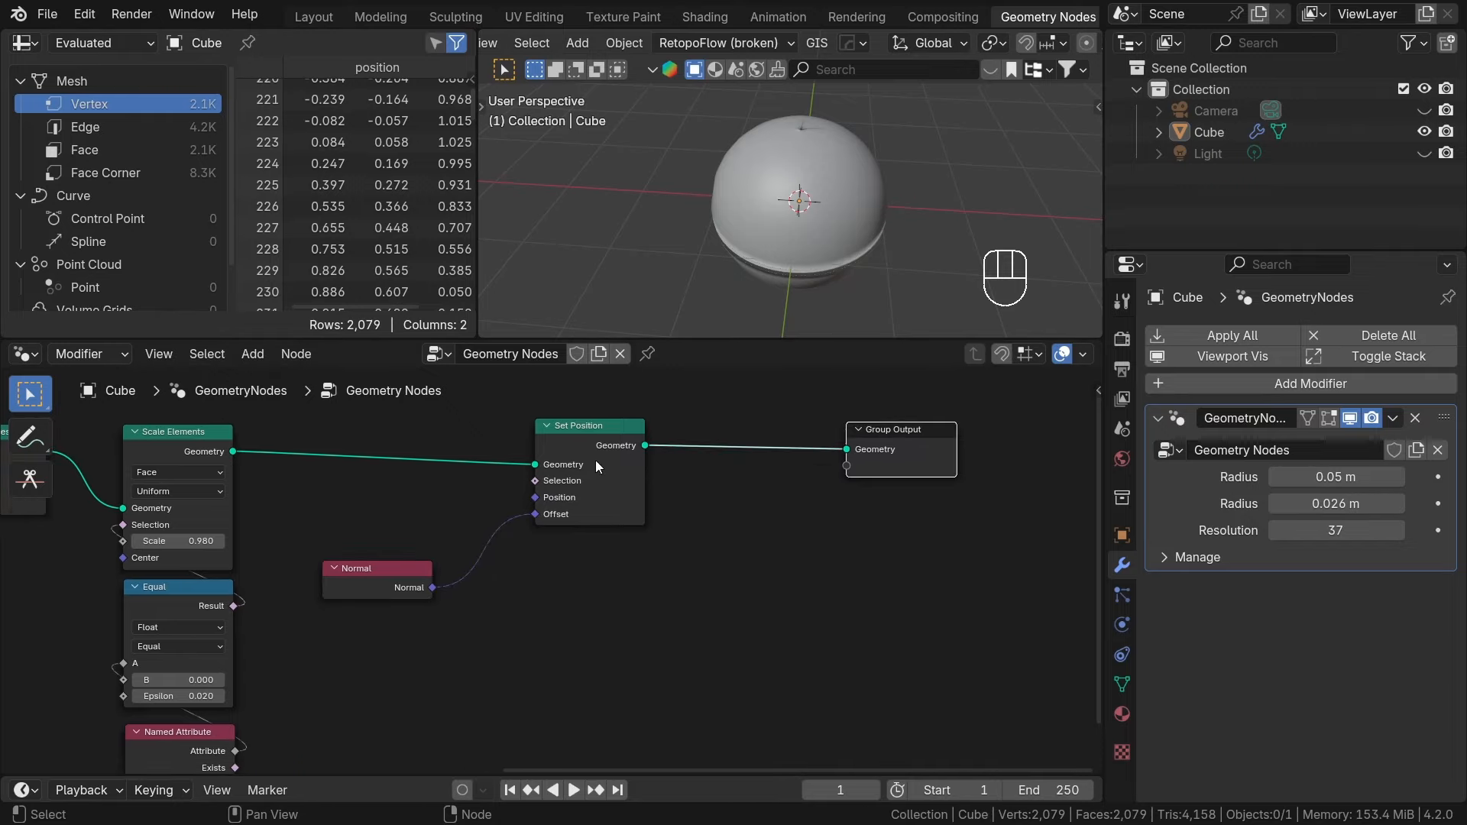
pyautogui.moveTo(589, 460); pyautogui.dragTo(665, 450)
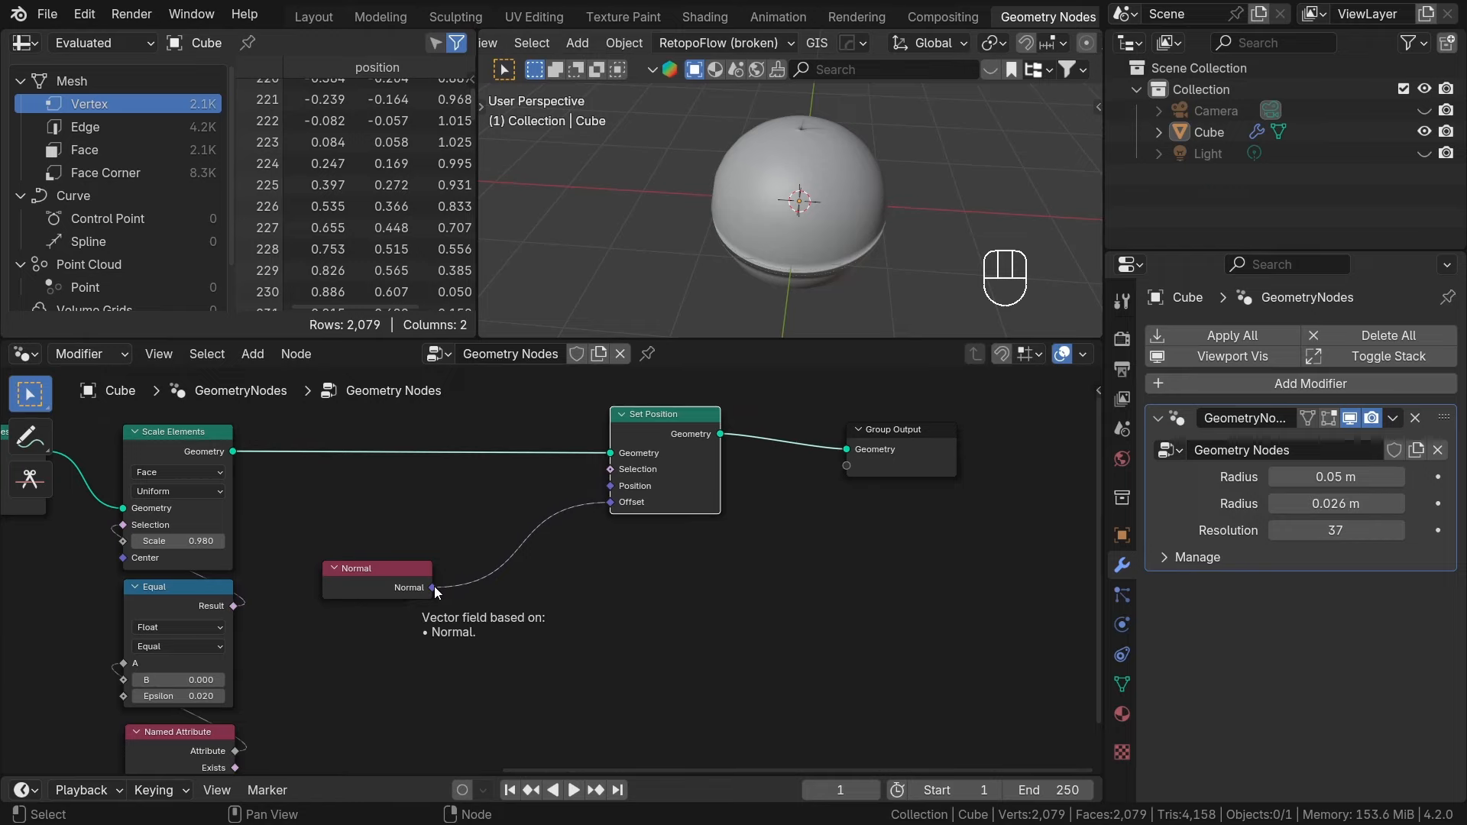
# Add a Vector Math Scale node fed by the Normal output and link its Vector output to Set Position's Offset.
pyautogui.moveTo(434, 587); pyautogui.dragTo(500, 613)
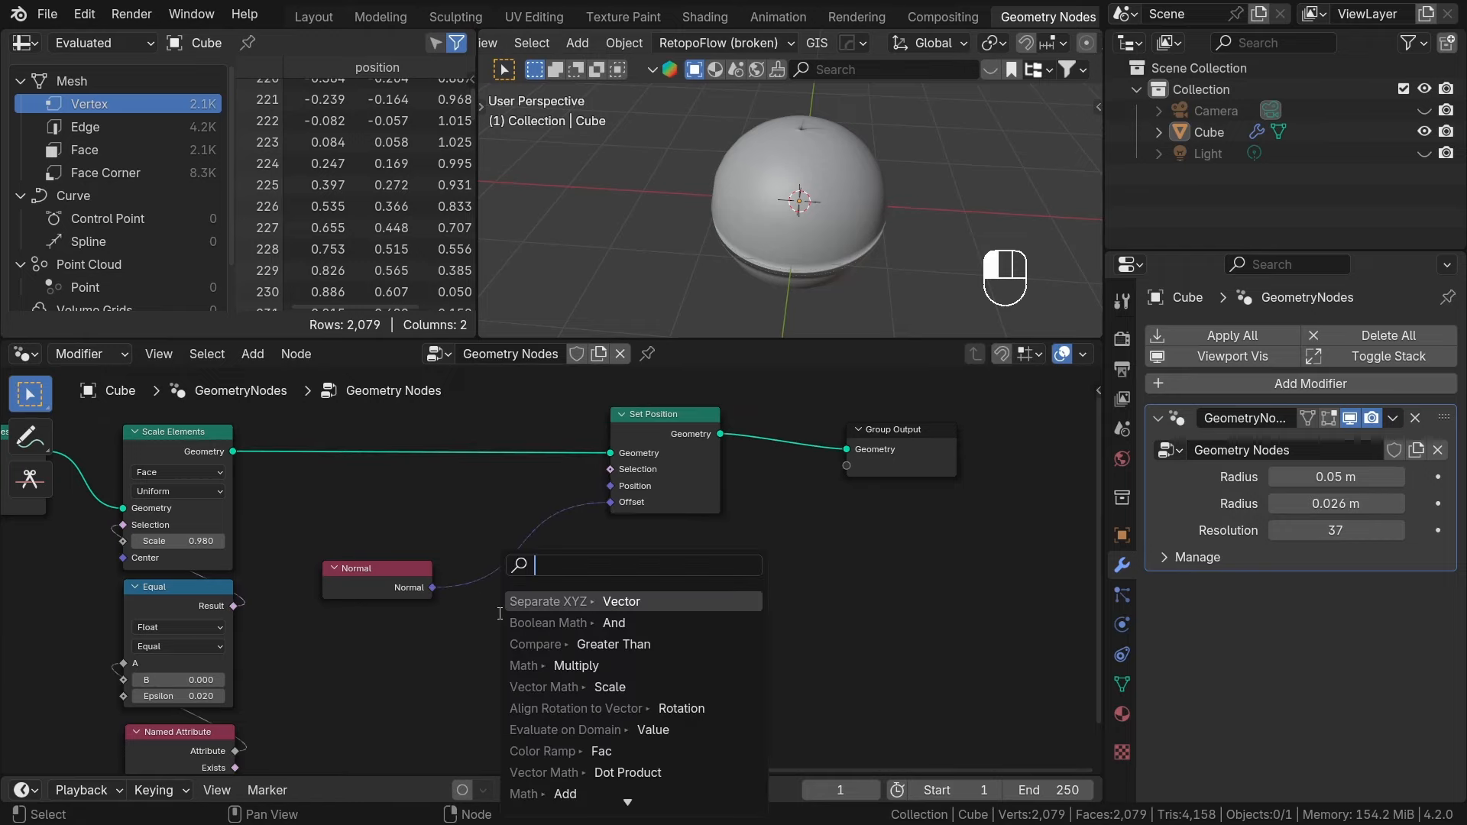
pyautogui.write('sca')
pyautogui.click(550, 603)
pyautogui.click(548, 591)
pyautogui.moveTo(609, 610); pyautogui.dragTo(621, 501)
# Lower the Scale factor of the Vector Math Scale node in steps to 0.100.
pyautogui.scroll(1, 538, 681)
pyautogui.click(513, 666)
pyautogui.click(510, 667)
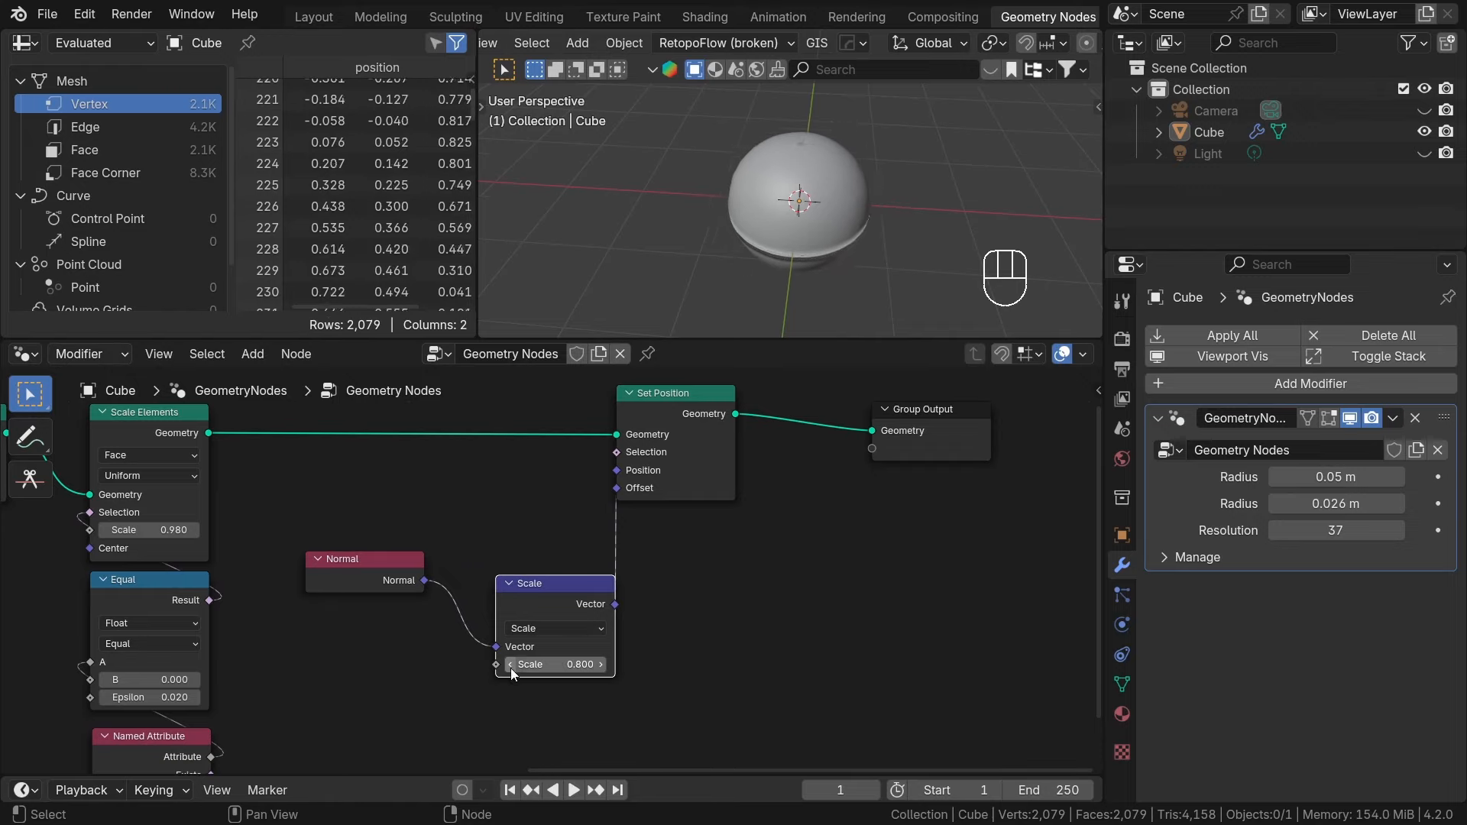
pyautogui.click(511, 668)
pyautogui.click(511, 667)
pyautogui.click(510, 668)
pyautogui.click(510, 668)
pyautogui.click(511, 668)
pyautogui.click(510, 668)
pyautogui.click(511, 668)
pyautogui.scroll(7, 800, 200)
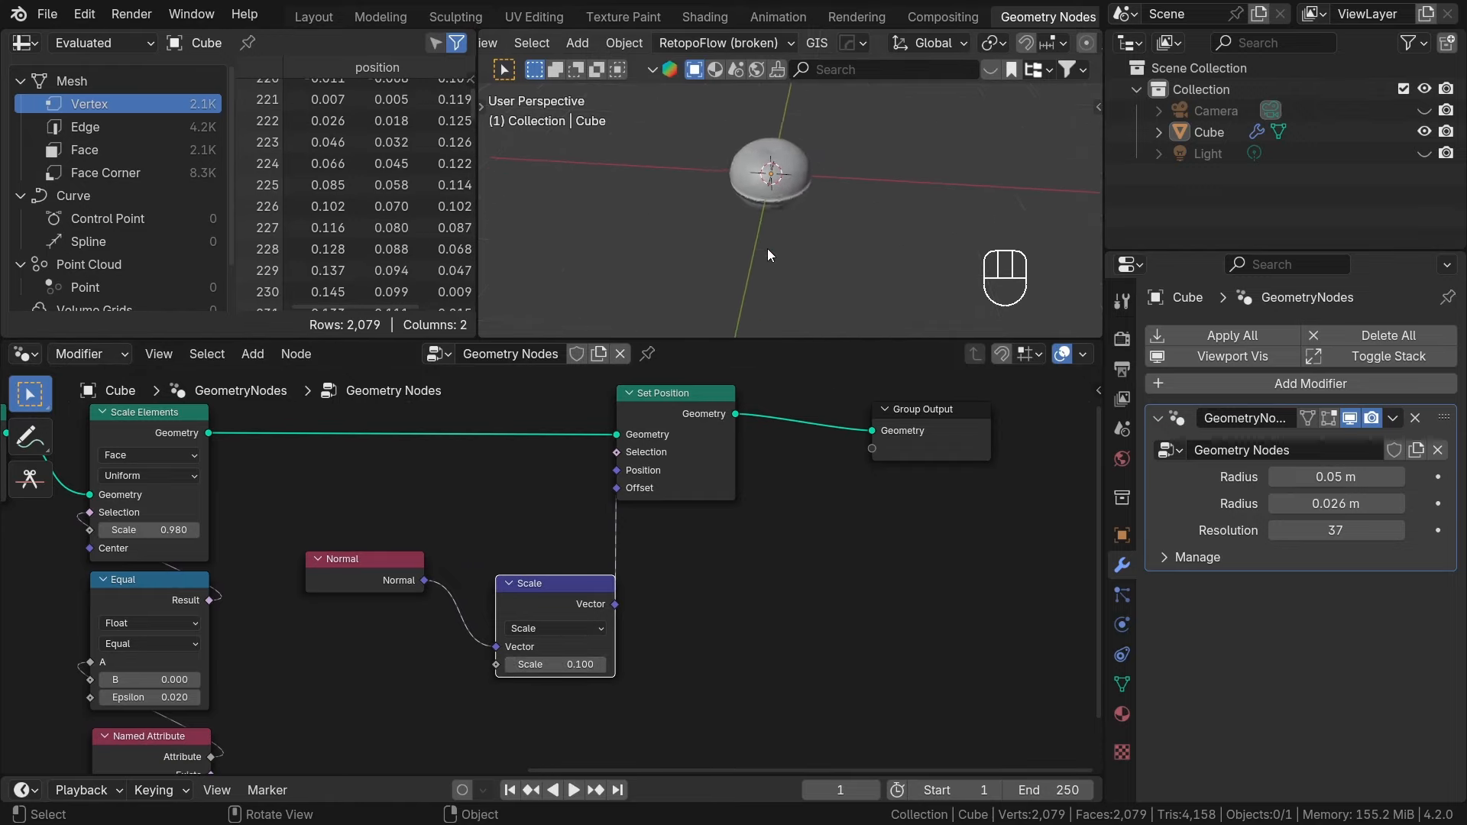
pyautogui.scroll(3, 768, 249)
# Set the Scale factor of the Vector Math Scale node to 0.01.
pyautogui.click(575, 664)
pyautogui.write('0.0')
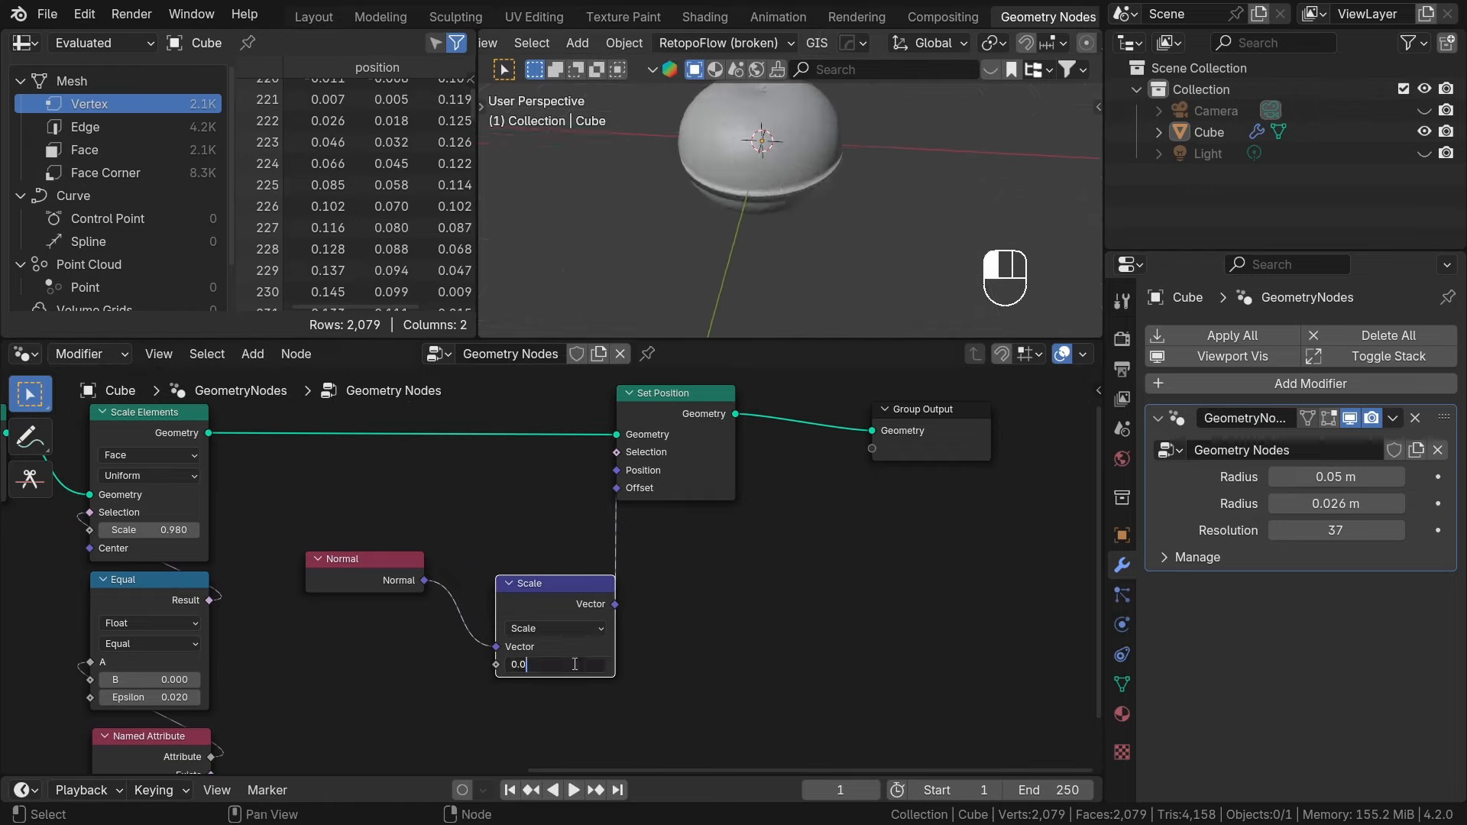
pyautogui.write('1')
pyautogui.press('Return')
pyautogui.scroll(6, 769, 173)
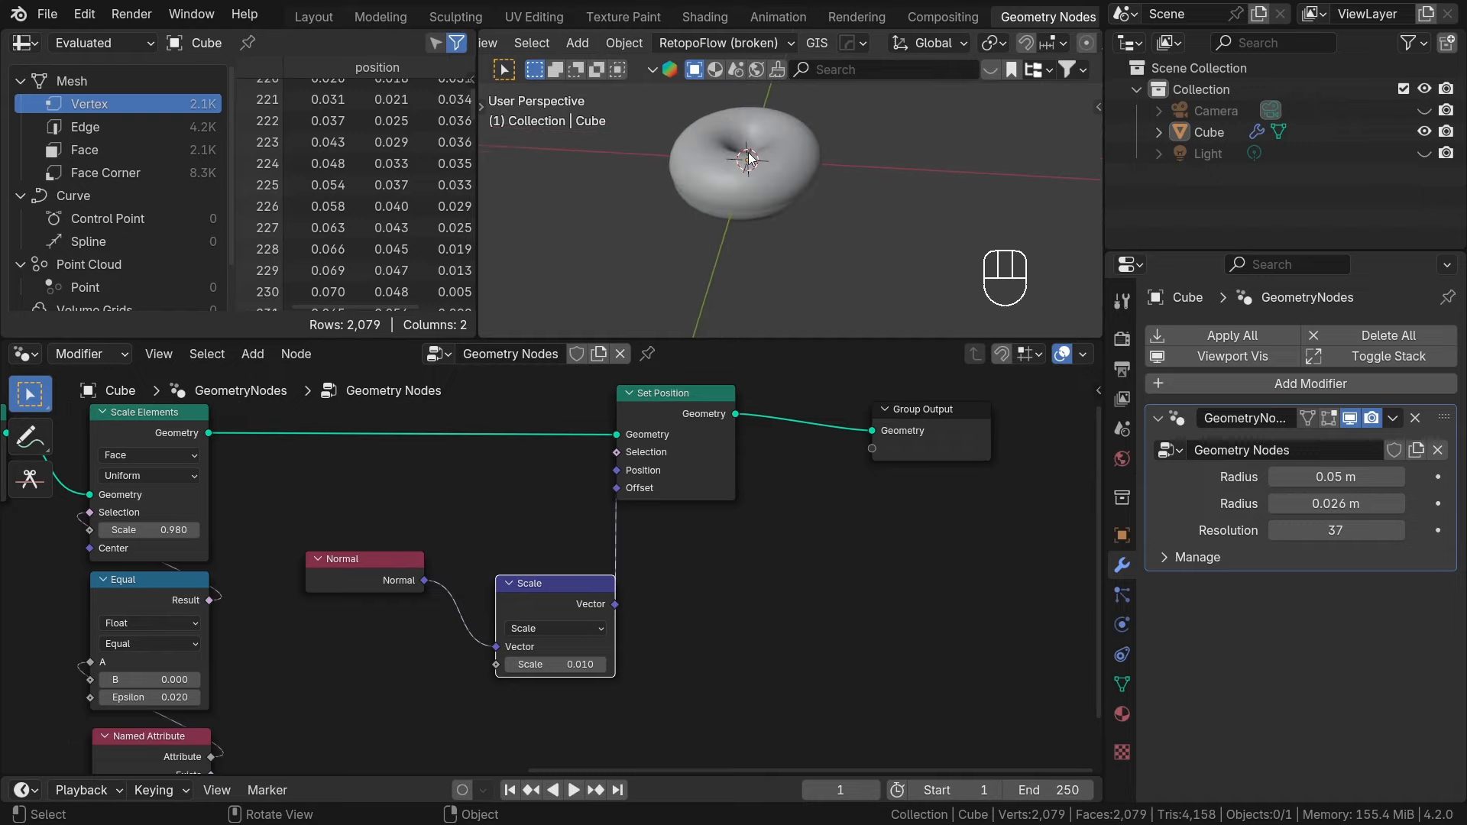
# Toggle muting of the Set Position node to compare the donut with and without the offset along its normals.
pyautogui.press('m')
pyautogui.press('m')
pyautogui.press('m')
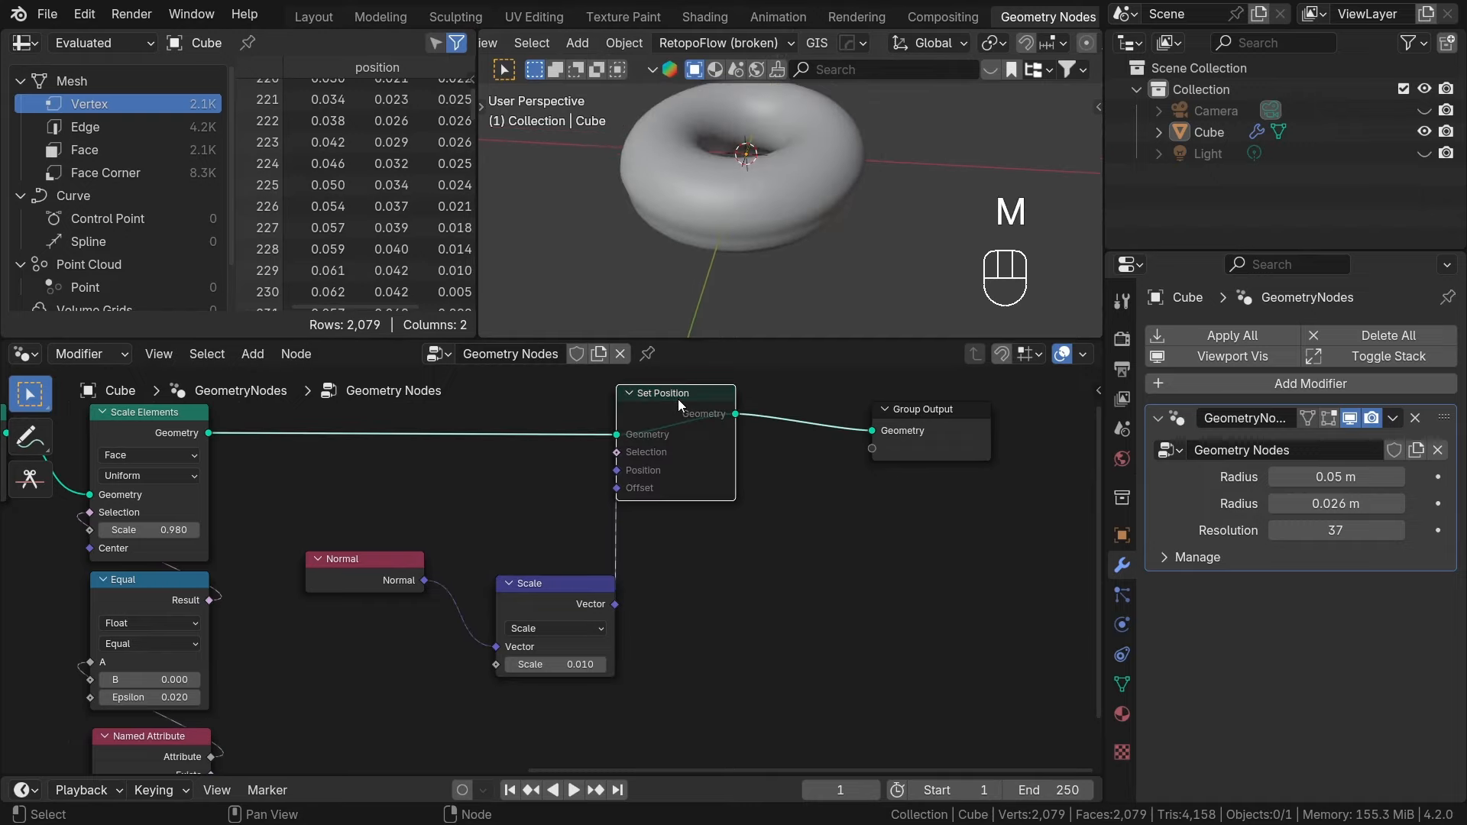
pyautogui.press('m')
pyautogui.press('m')
pyautogui.press('m')
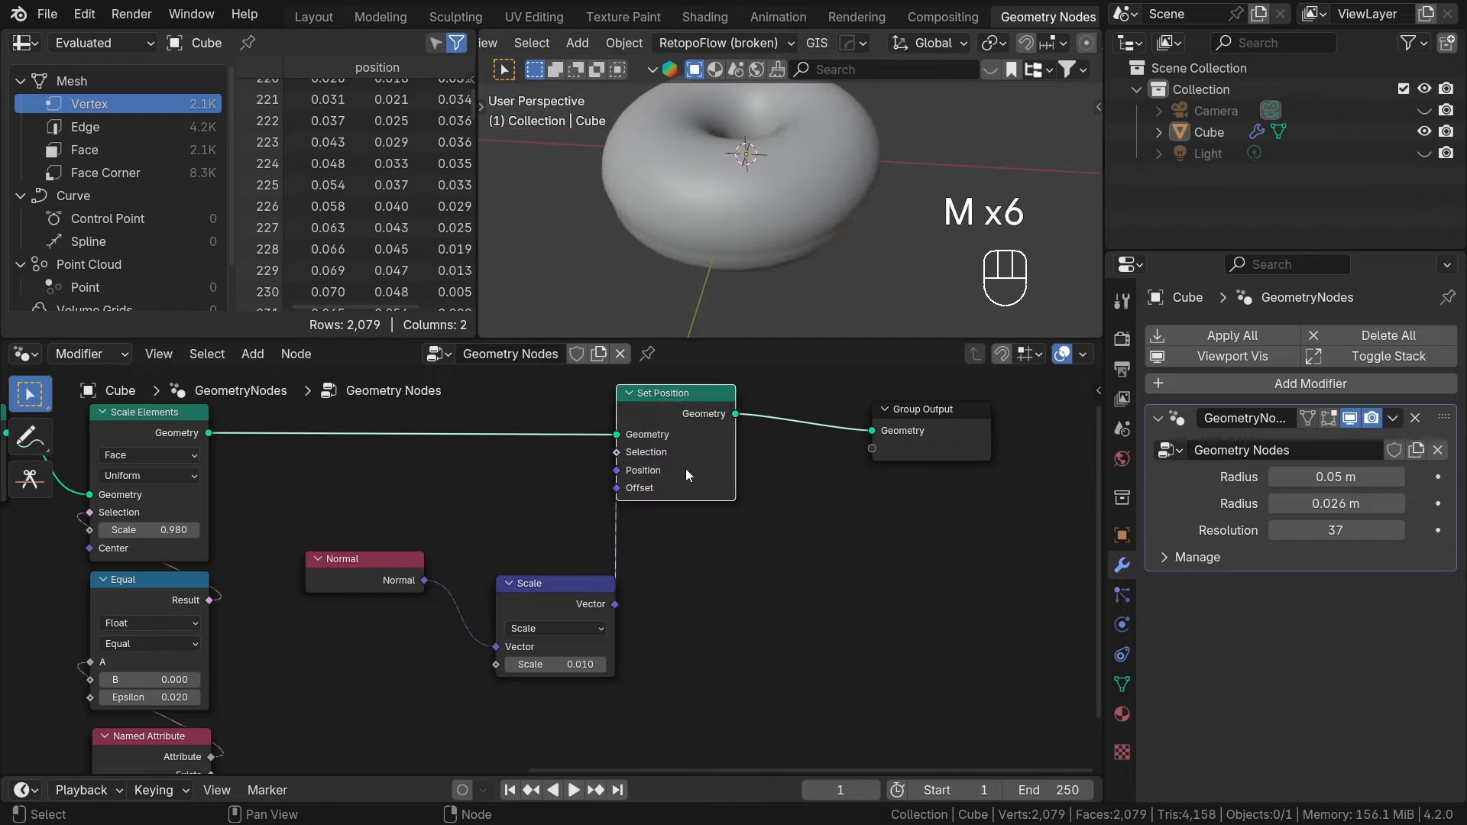
# Add a Value node below the Normal node.
pyautogui.scroll(-2, 651, 608)
pyautogui.moveTo(651, 608); pyautogui.dragTo(695, 537, button='middle')
pyautogui.scroll(3, 533, 605)
pyautogui.hotkey('shift', 'a')
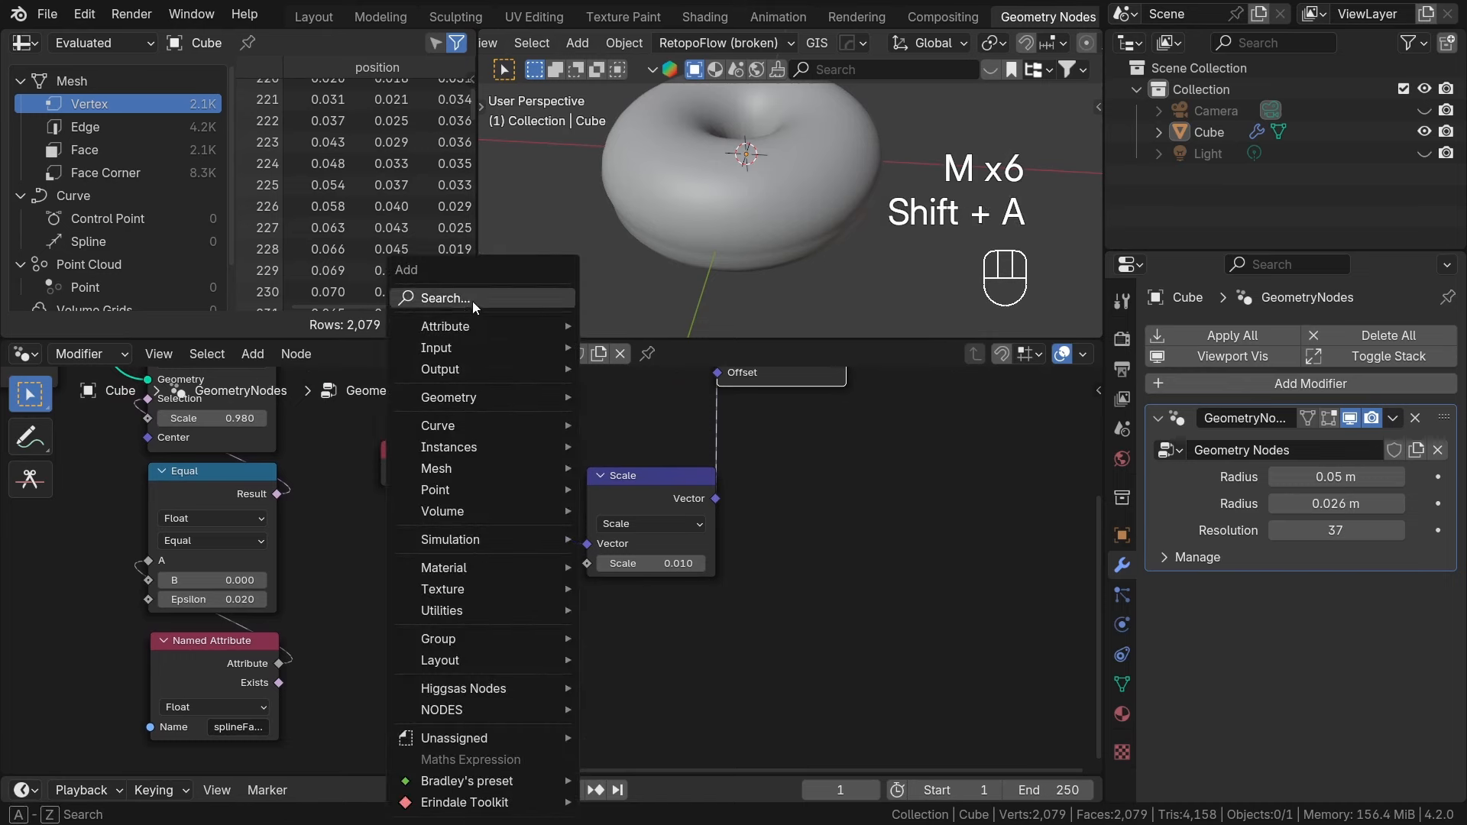
pyautogui.write('va')
pyautogui.press('Return')
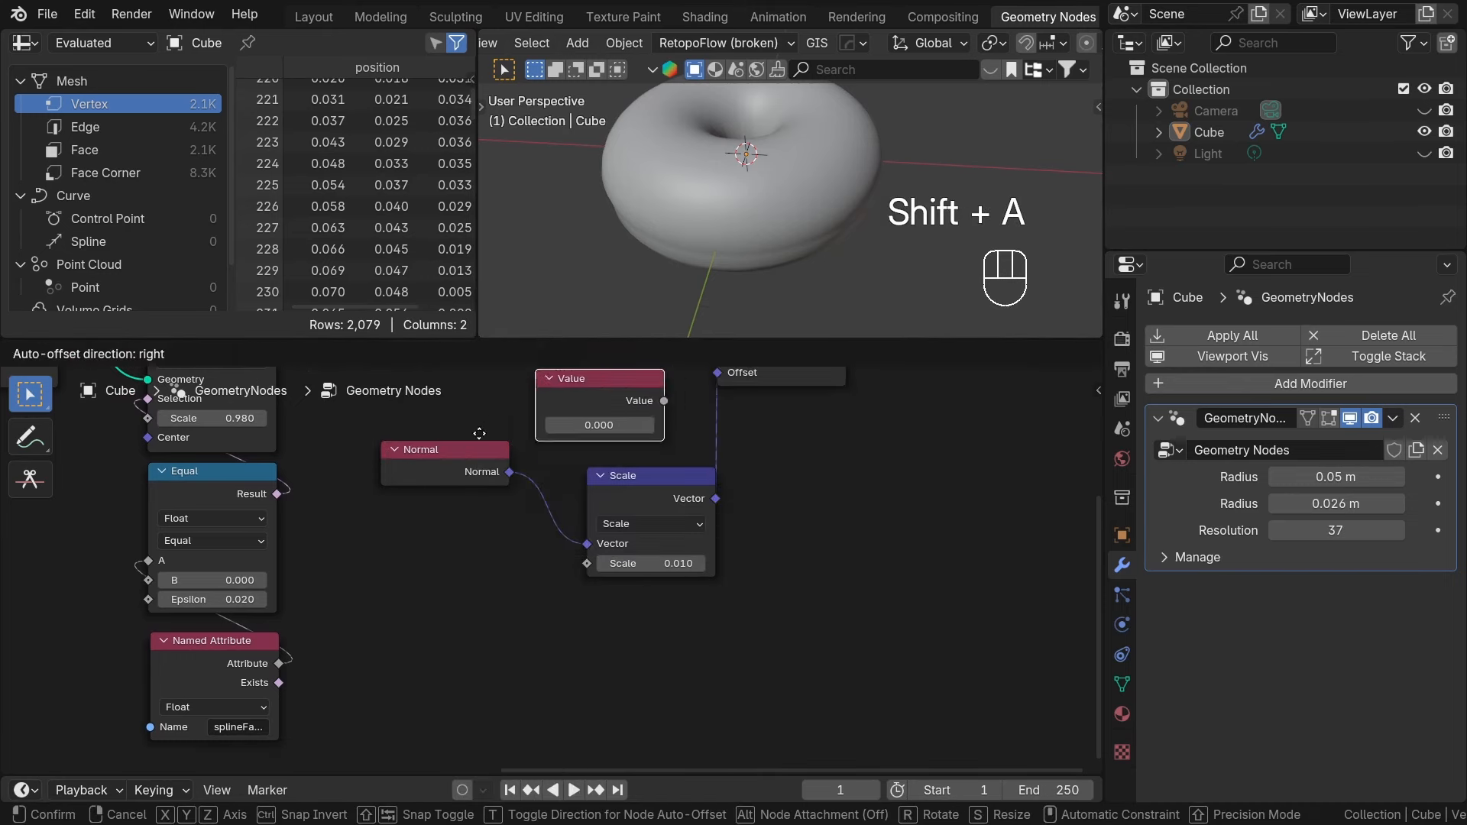
pyautogui.click(456, 620)
# Add a Math Multiply node fed by the Value node and set its second value to 0.1.
pyautogui.moveTo(454, 624); pyautogui.dragTo(535, 604)
pyautogui.write('mu')
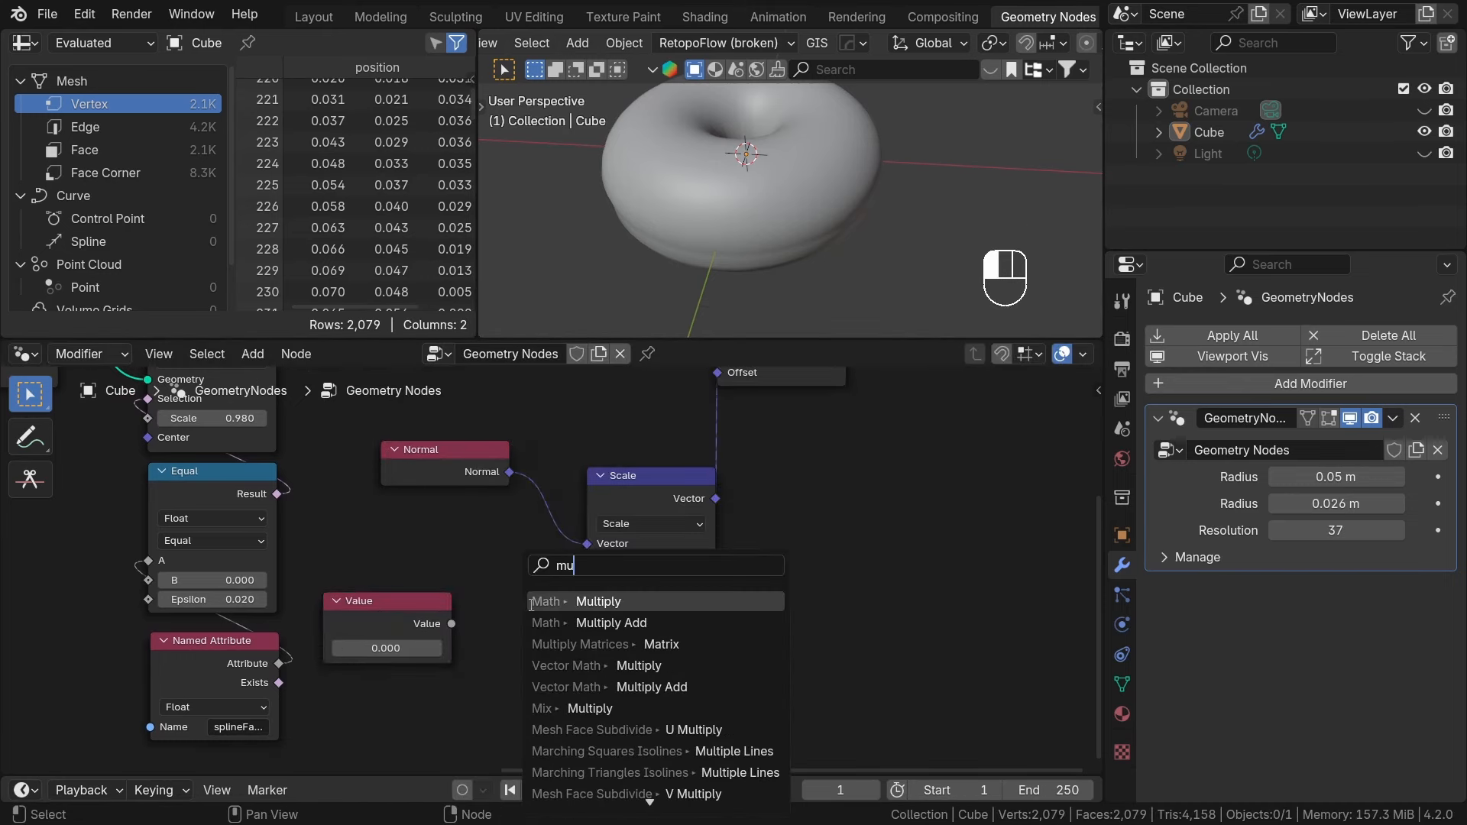
pyautogui.press('Return')
pyautogui.click(582, 707)
pyautogui.click(547, 708)
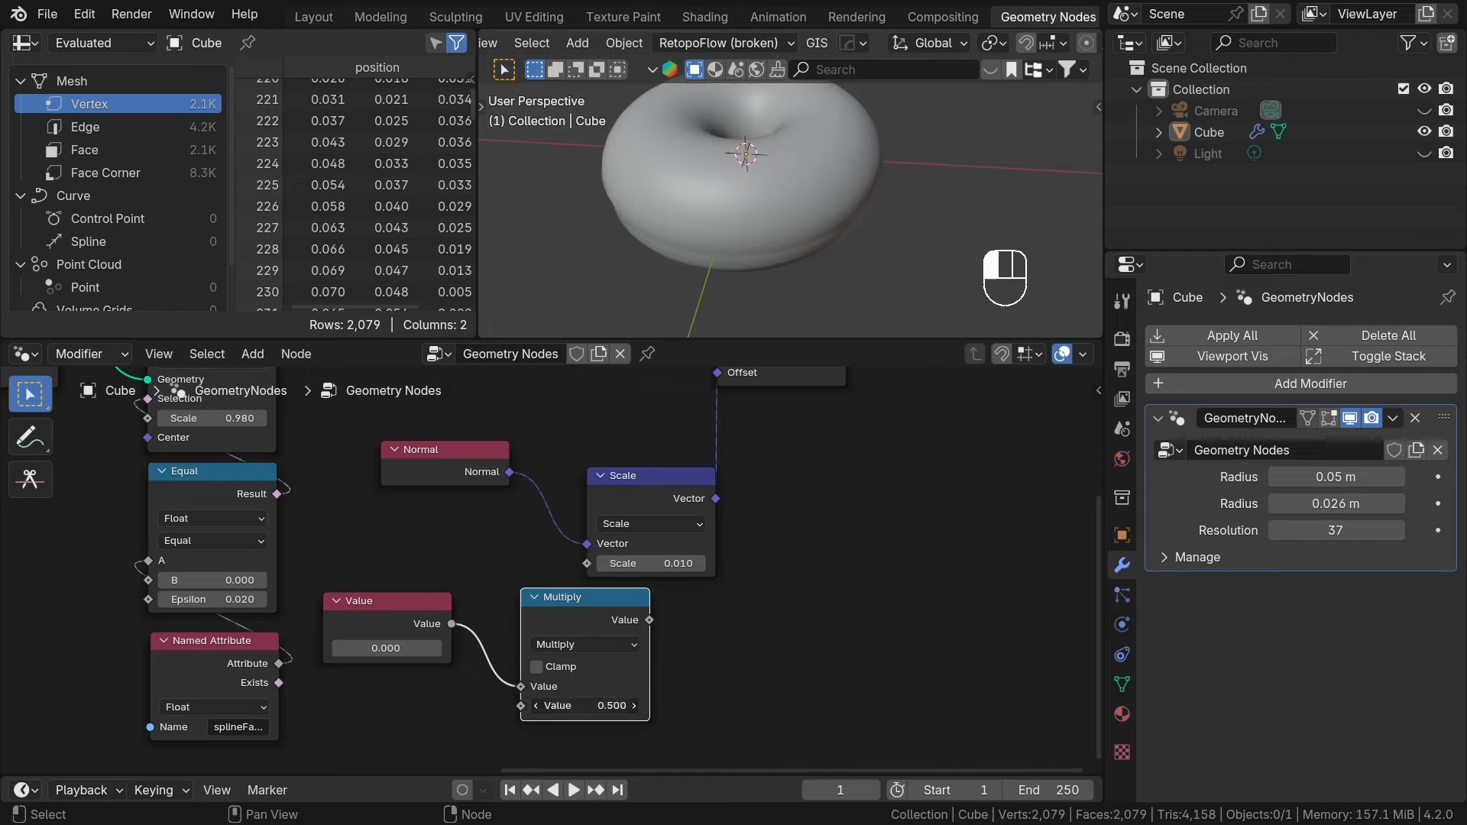
pyautogui.write('0.1')
pyautogui.click(721, 693)
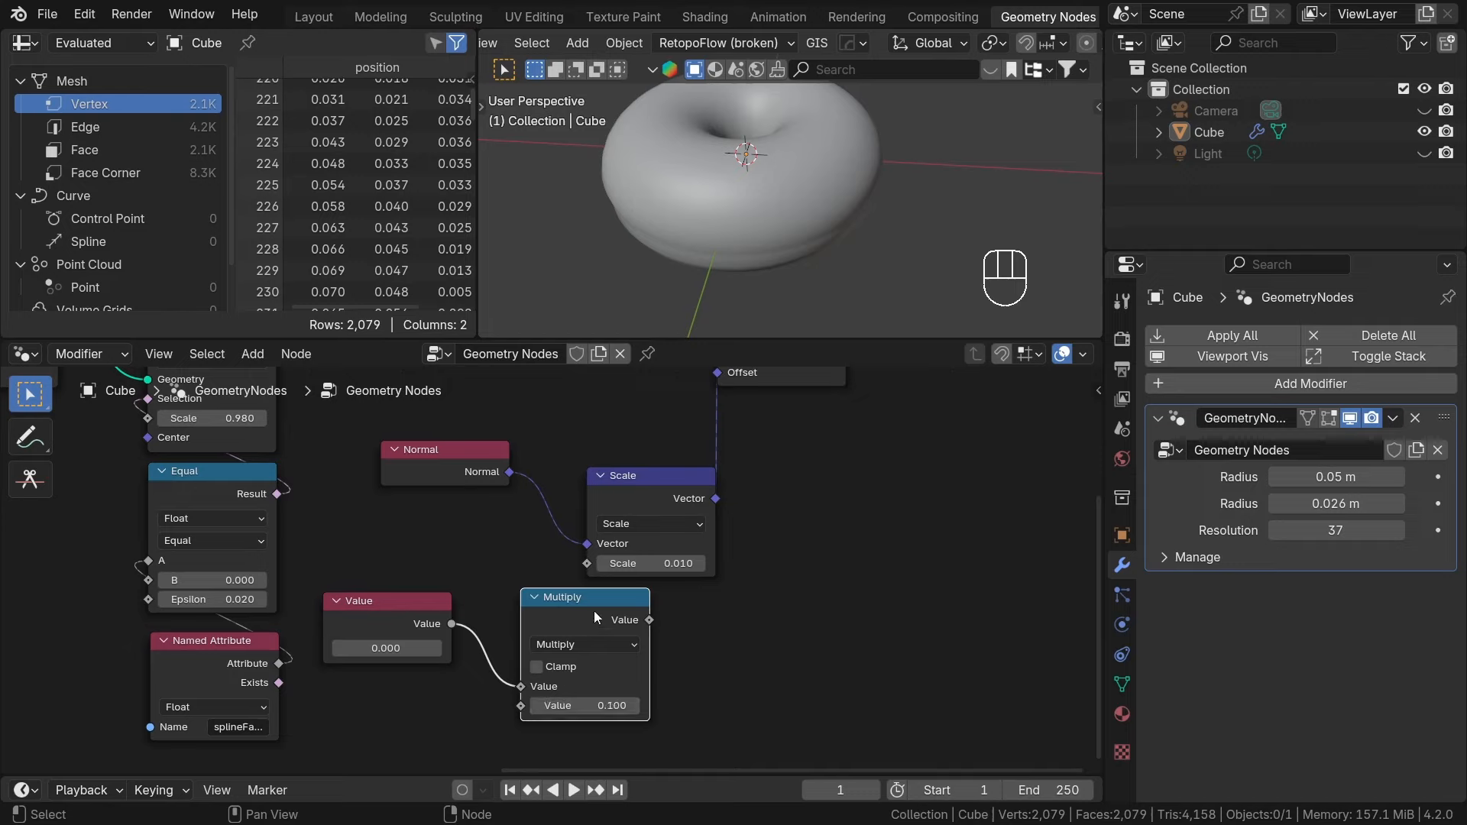
# Link the Multiply node's output to the Scale factor of the Vector Math Scale node.
pyautogui.moveTo(594, 611); pyautogui.dragTo(587, 569)
pyautogui.moveTo(636, 691); pyautogui.dragTo(646, 669, button='middle')
pyautogui.scroll(1, 450, 670)
pyautogui.scroll(-1, 725, 625)
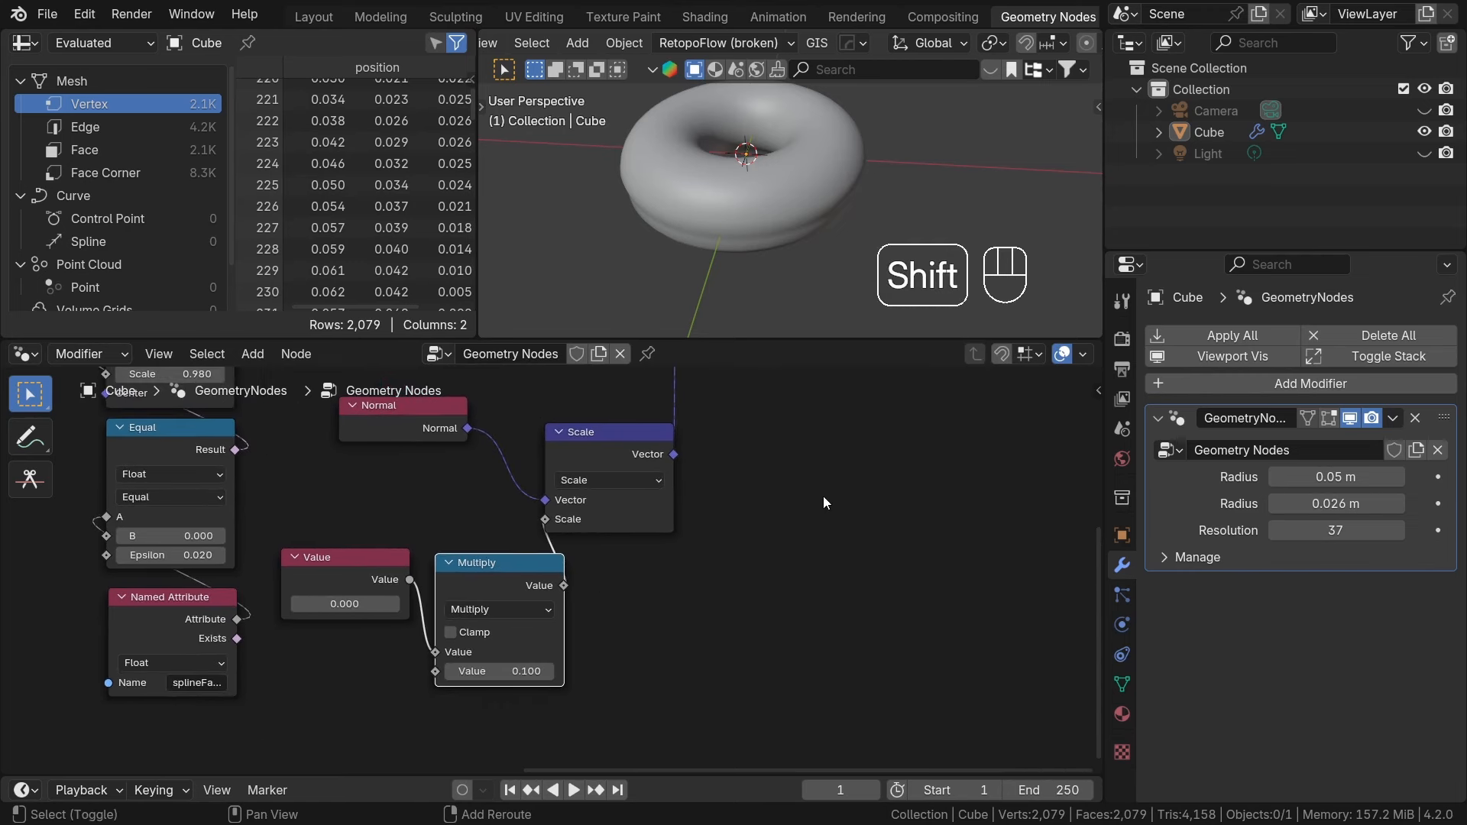
pyautogui.hotkey('shift', 'a')
pyautogui.write('multip')
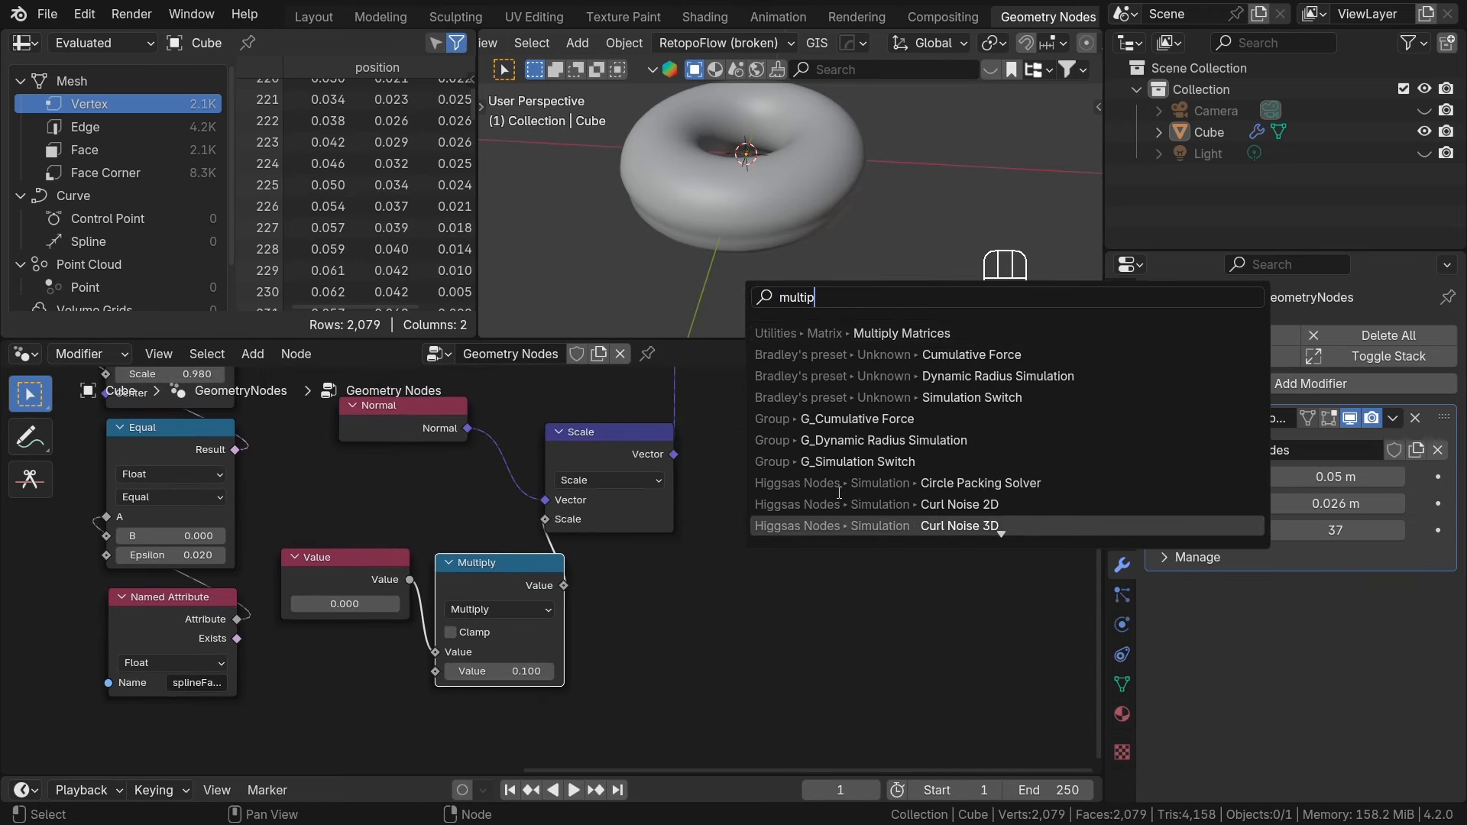
pyautogui.click(799, 642)
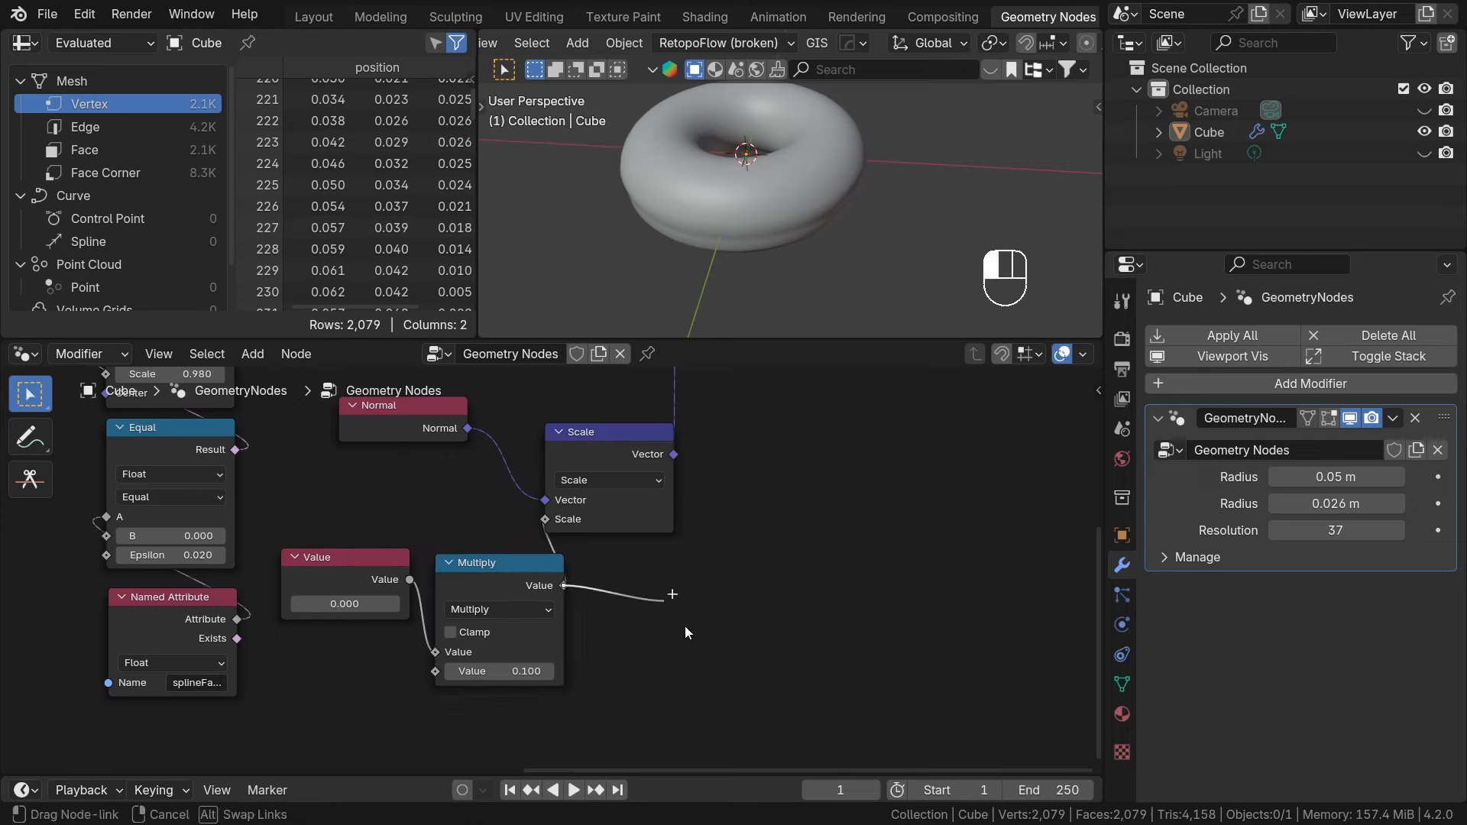
# Add a second Math Multiply node fed by the first Multiply node's output.
pyautogui.hotkey('shift', 'a')
pyautogui.write('mul')
pyautogui.click(747, 602)
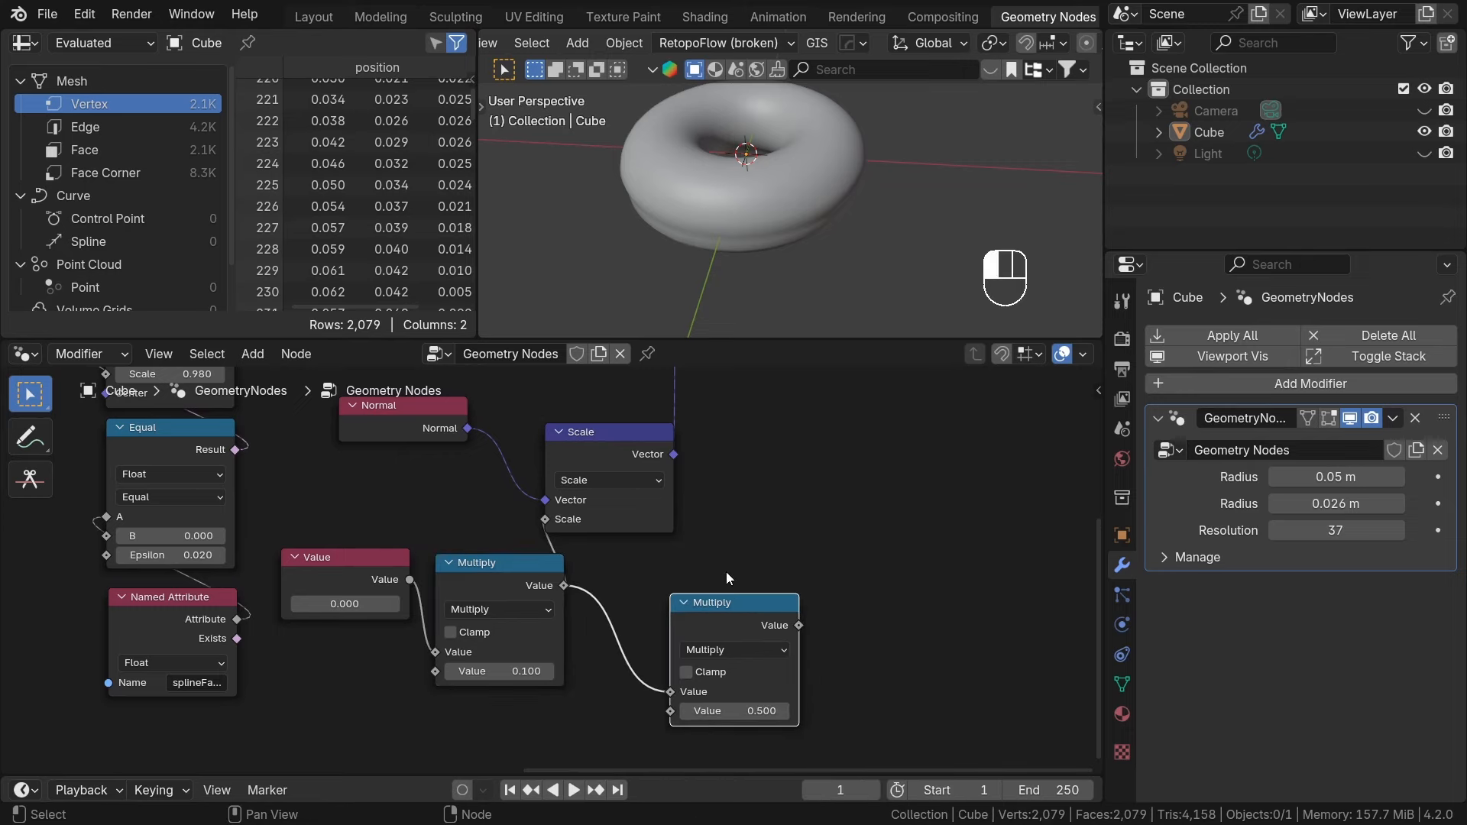
# Add a separate Math node beside the second Multiply node and set its operation to Multiply.
pyautogui.moveTo(851, 552); pyautogui.dragTo(777, 536, button='middle')
pyautogui.hotkey('shift', 'a')
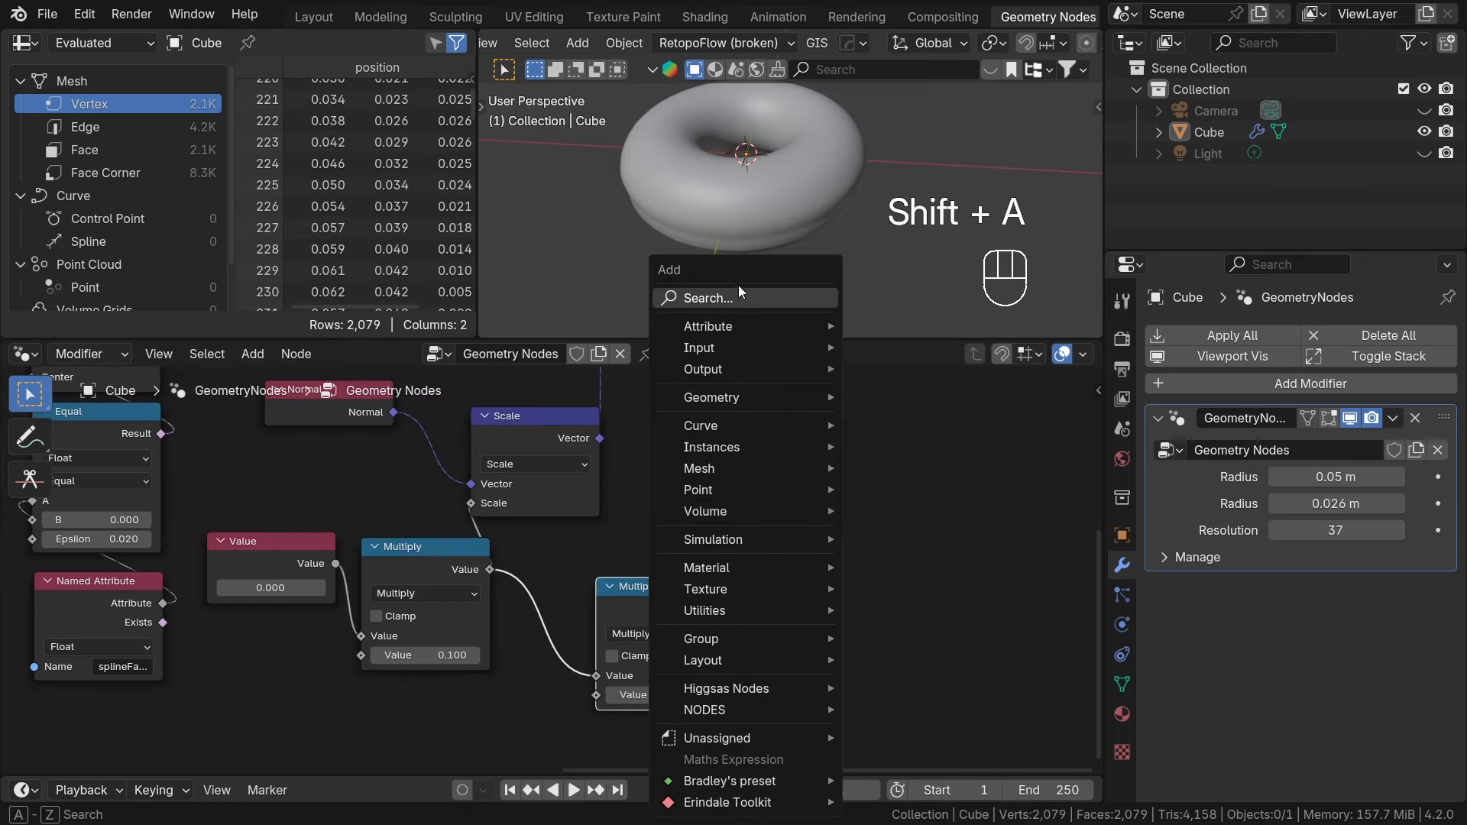
pyautogui.click(731, 298)
pyautogui.write('math')
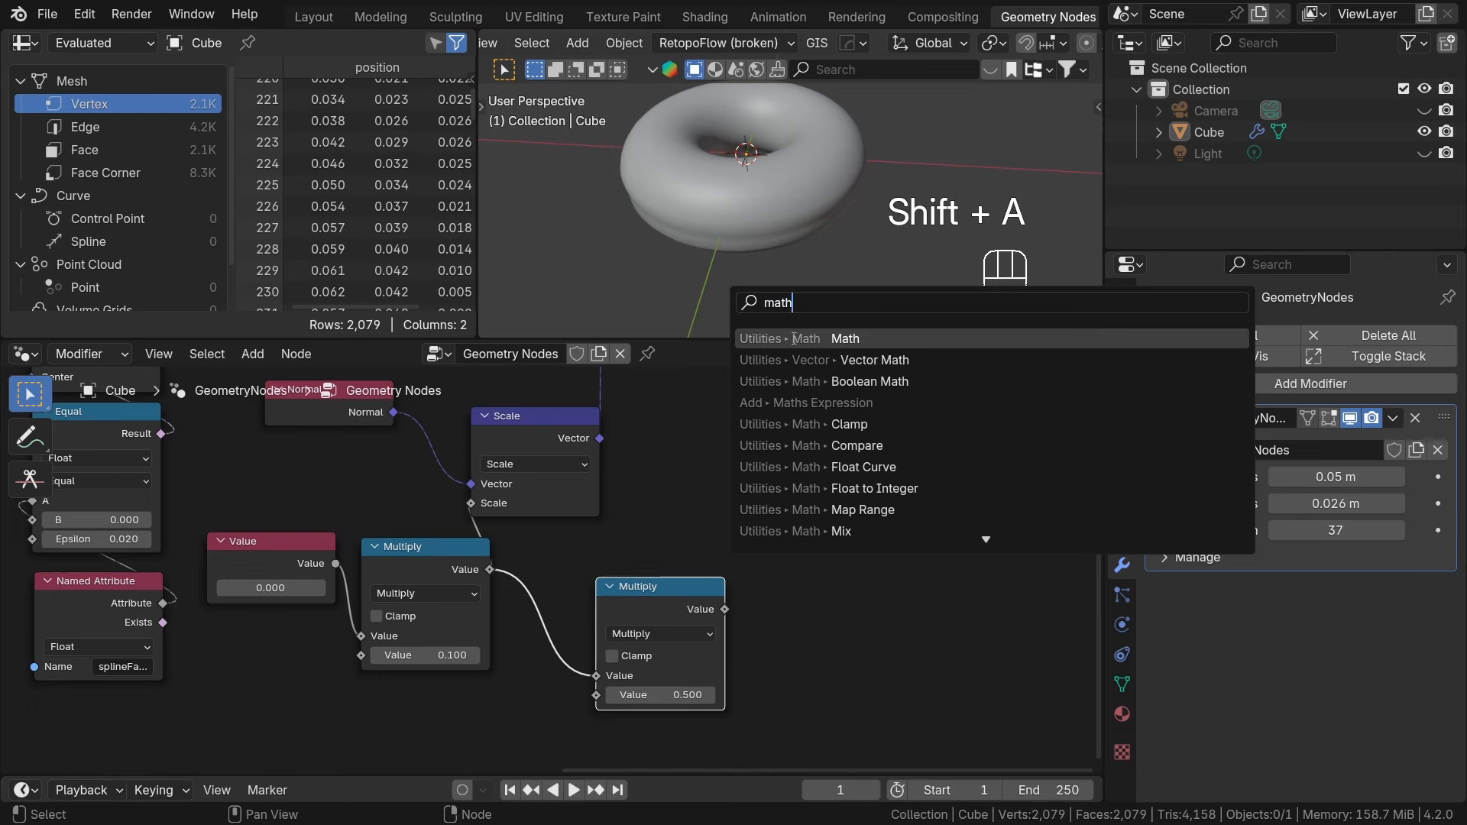
pyautogui.click(794, 339)
pyautogui.click(799, 590)
pyautogui.click(800, 620)
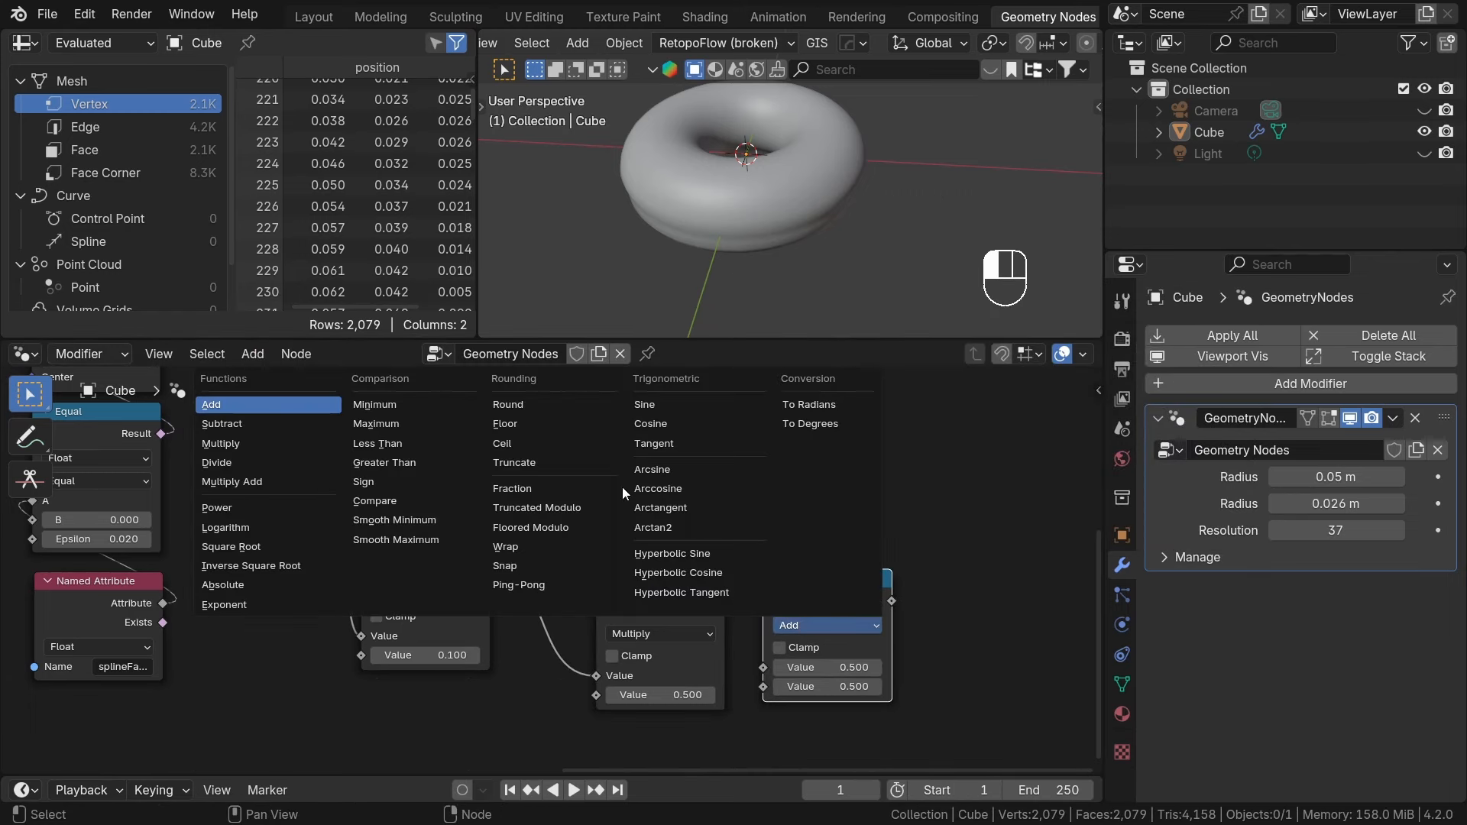
pyautogui.click(257, 445)
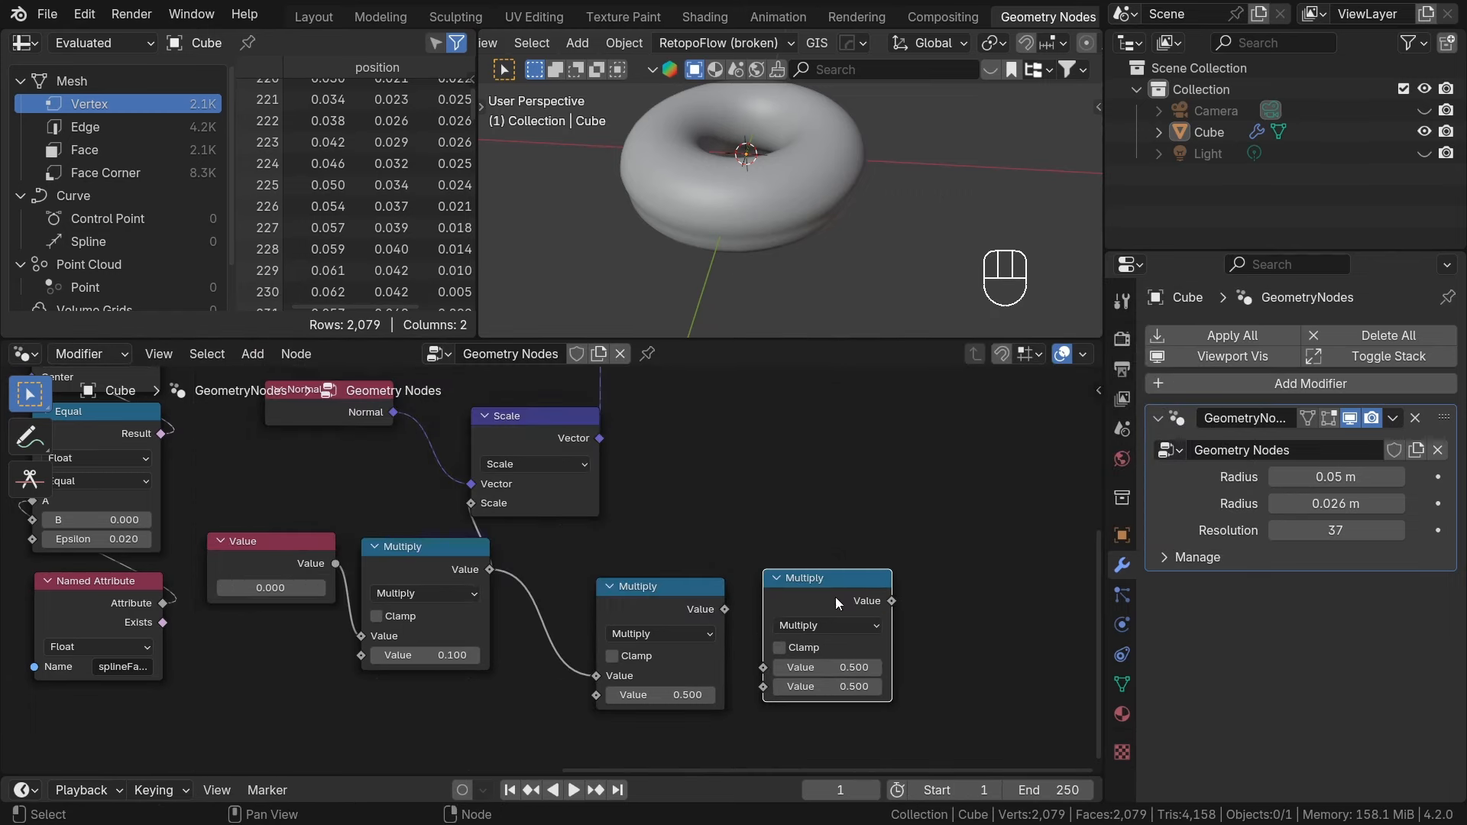
# Delete the two extra Multiply nodes, keeping the one fed by the Value node.
pyautogui.moveTo(836, 598); pyautogui.dragTo(871, 599)
pyautogui.press('x')
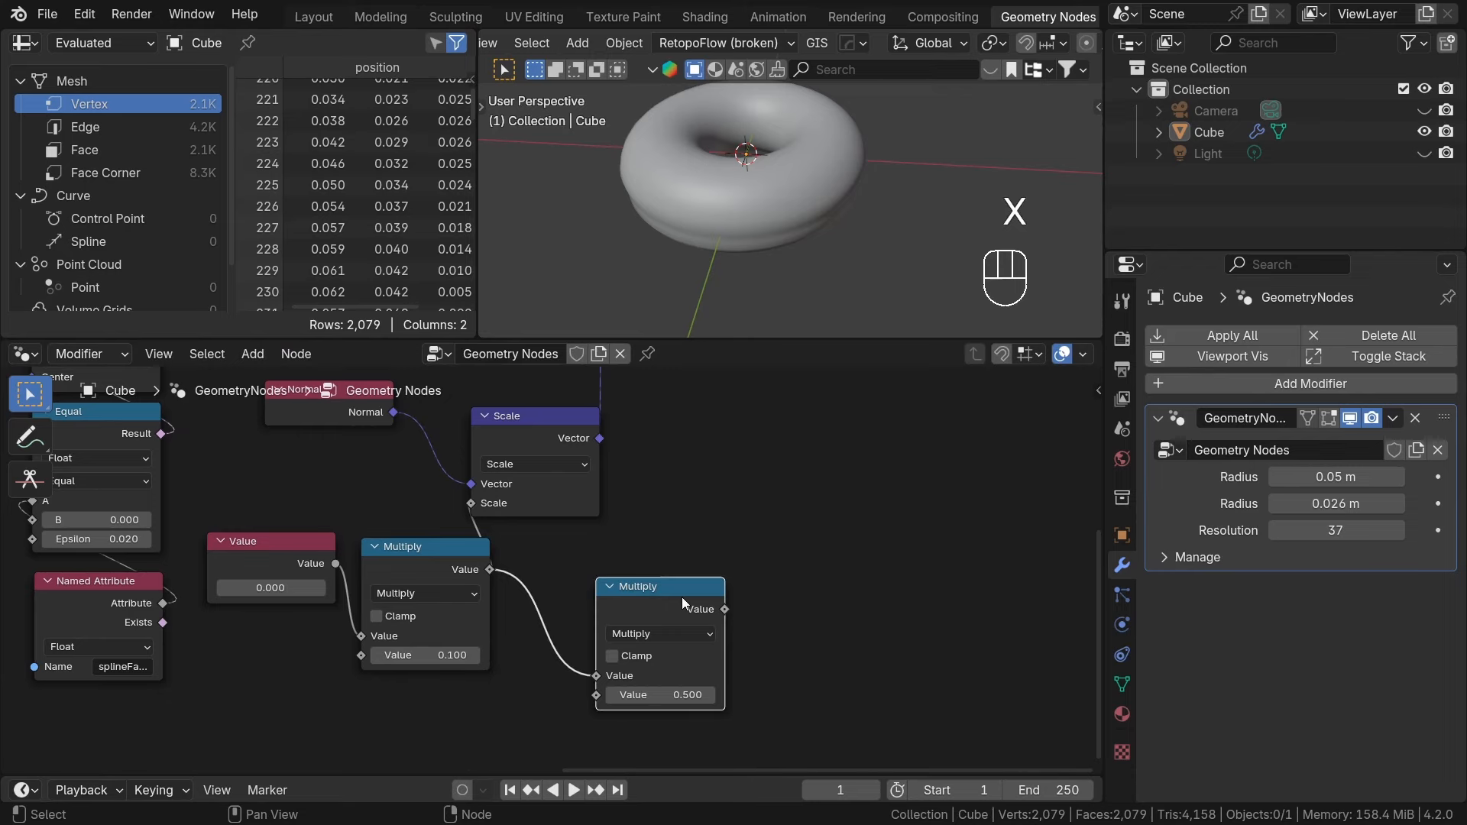
pyautogui.press('x')
pyautogui.scroll(-2, 589, 561)
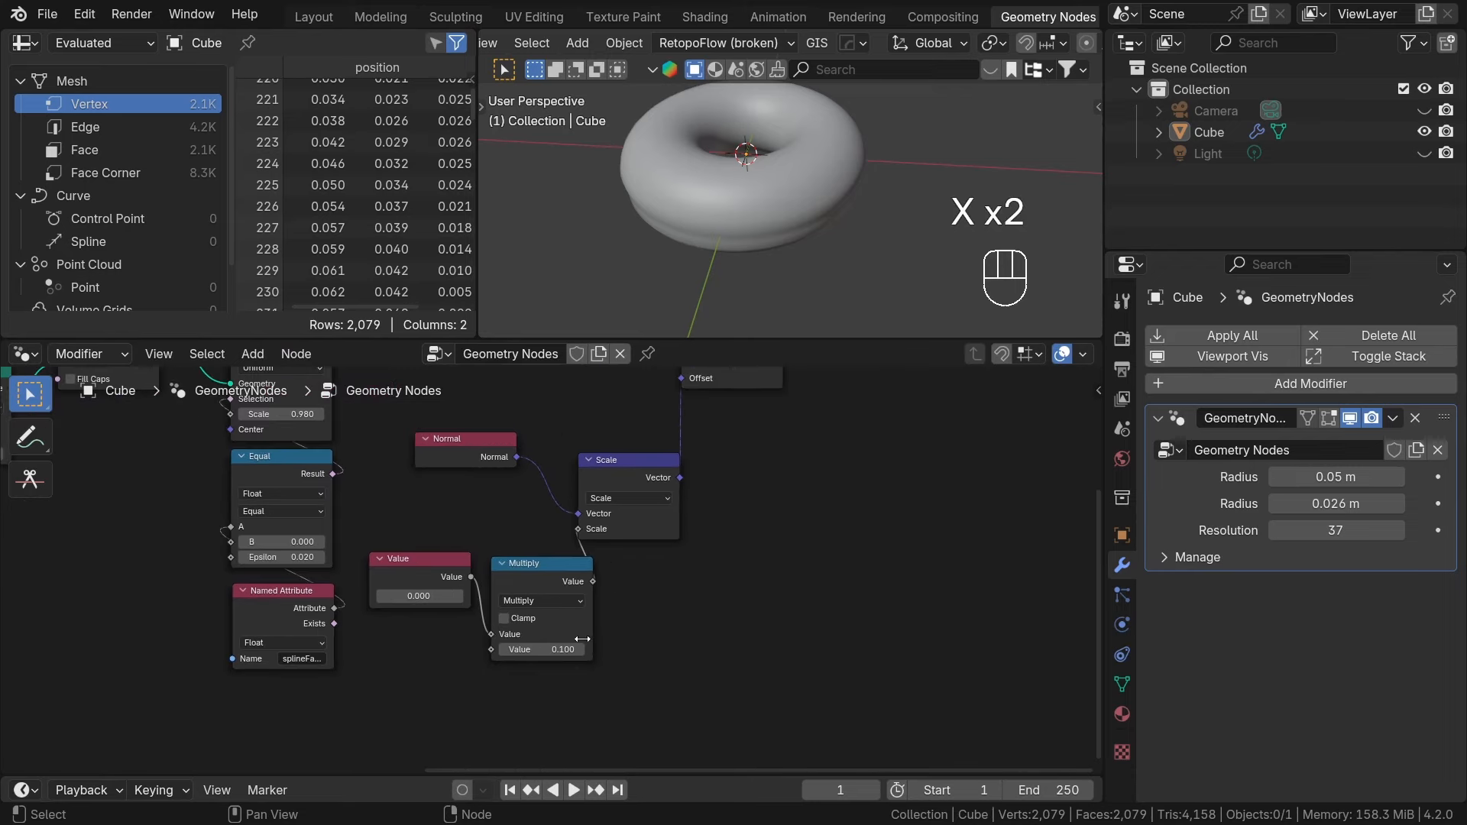
pyautogui.scroll(2, 582, 639)
pyautogui.click(517, 574)
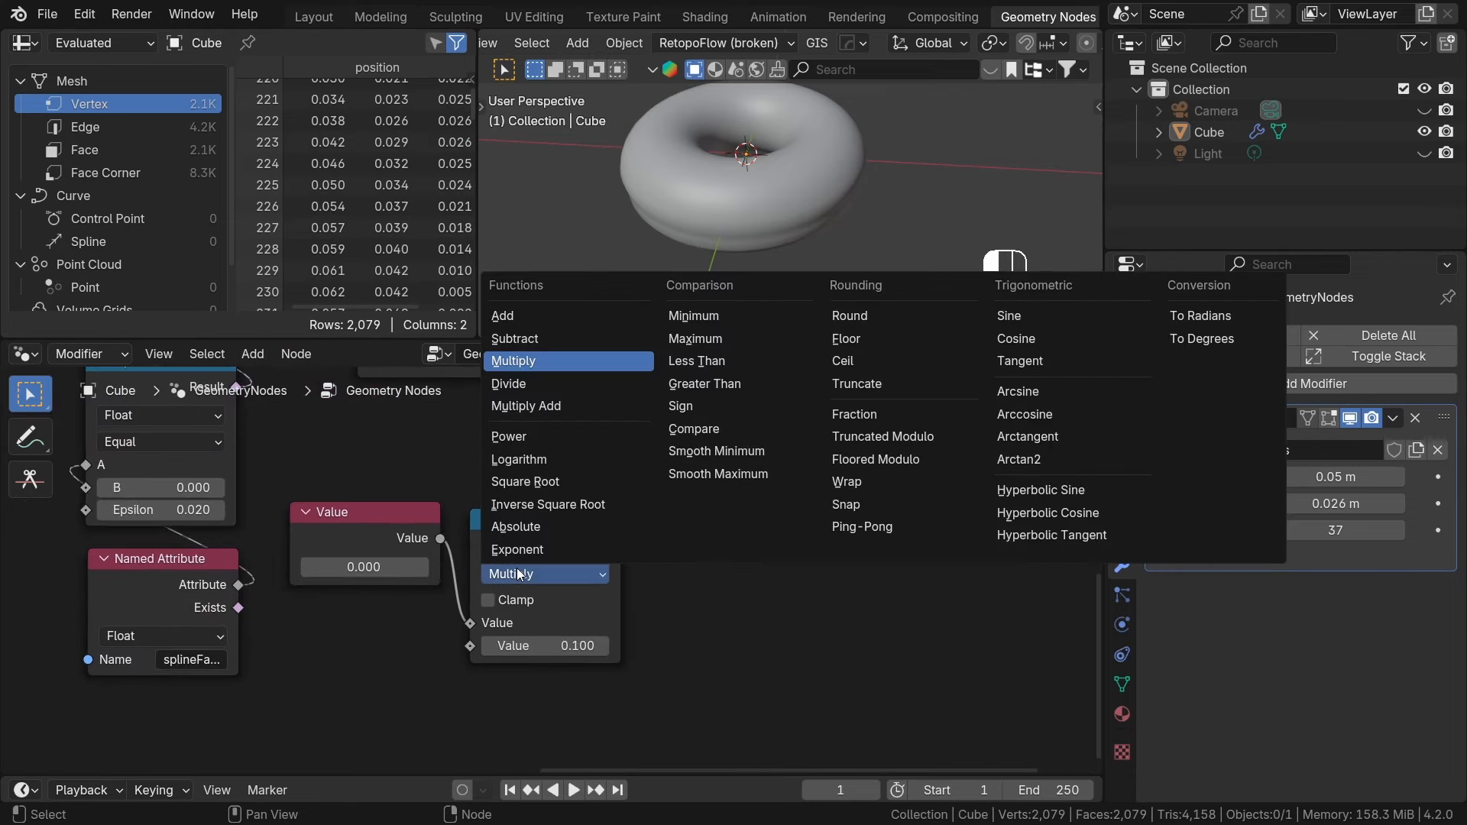
pyautogui.moveTo(777, 670); pyautogui.dragTo(778, 669)
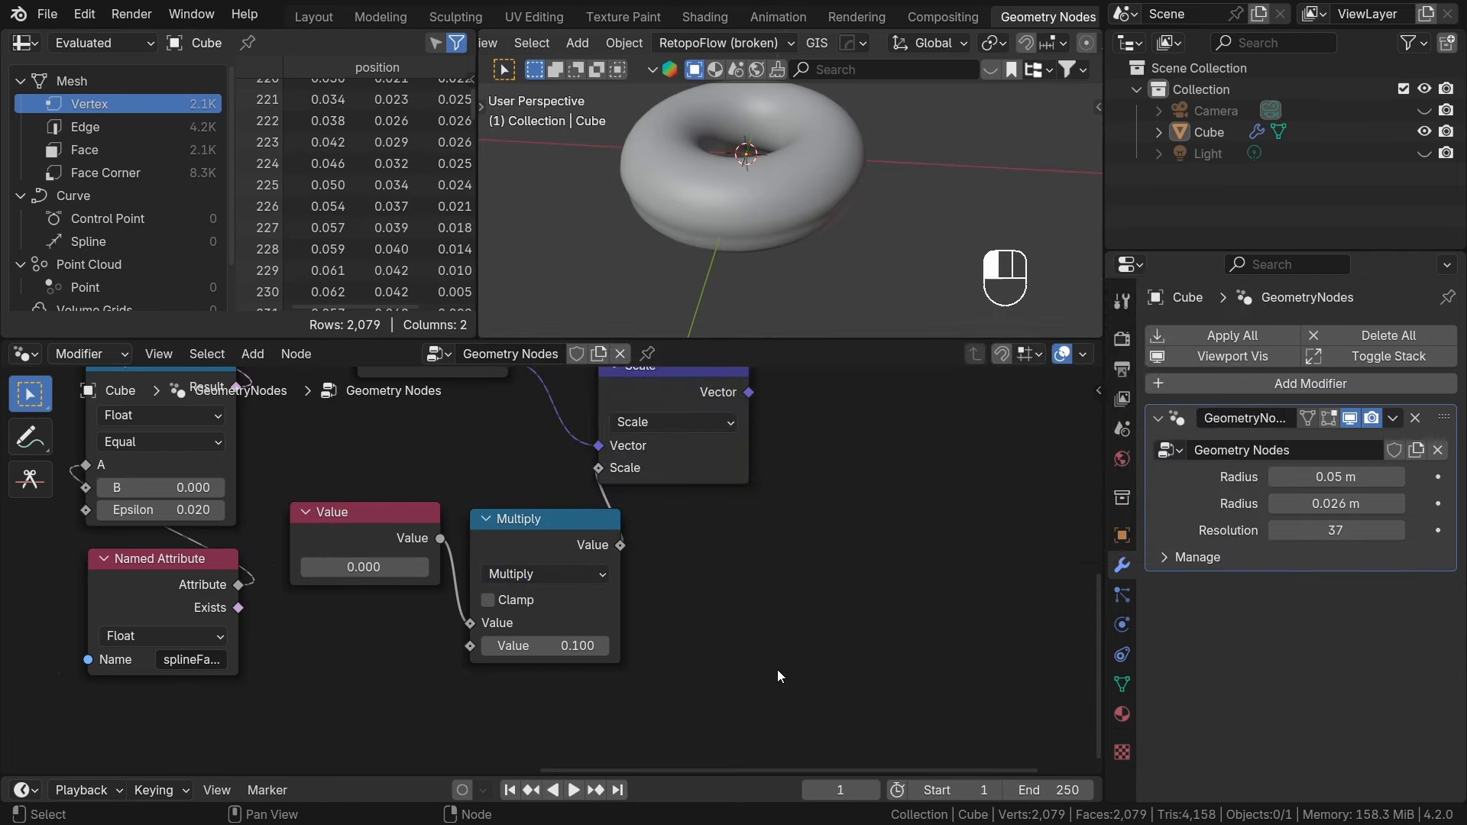
# Raise the Value node to 0.040 and save the file.
pyautogui.scroll(1, 548, 635)
pyautogui.keyDown('shift'); pyautogui.moveTo(352, 560); pyautogui.dragTo(392, 558); pyautogui.keyUp('shift')
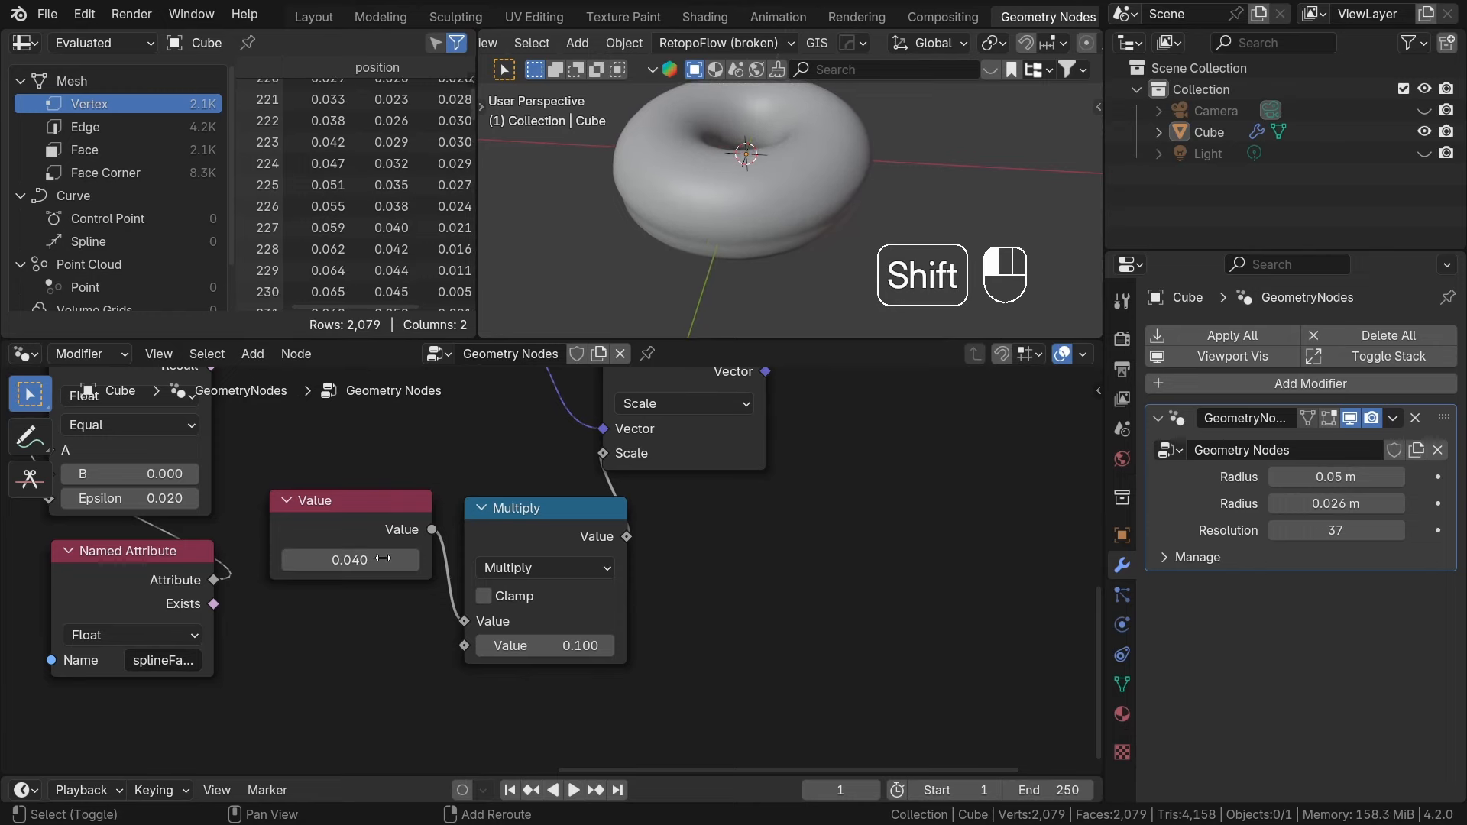
pyautogui.scroll(-6, 758, 556)
pyautogui.hotkey('ctrl', 's')
# Move the Normal, Value, Multiply, Scale, Set Position and Group Output nodes further away from the Scale Elements node.
pyautogui.scroll(-5, 758, 556)
pyautogui.moveTo(868, 614); pyautogui.dragTo(732, 636, button='middle')
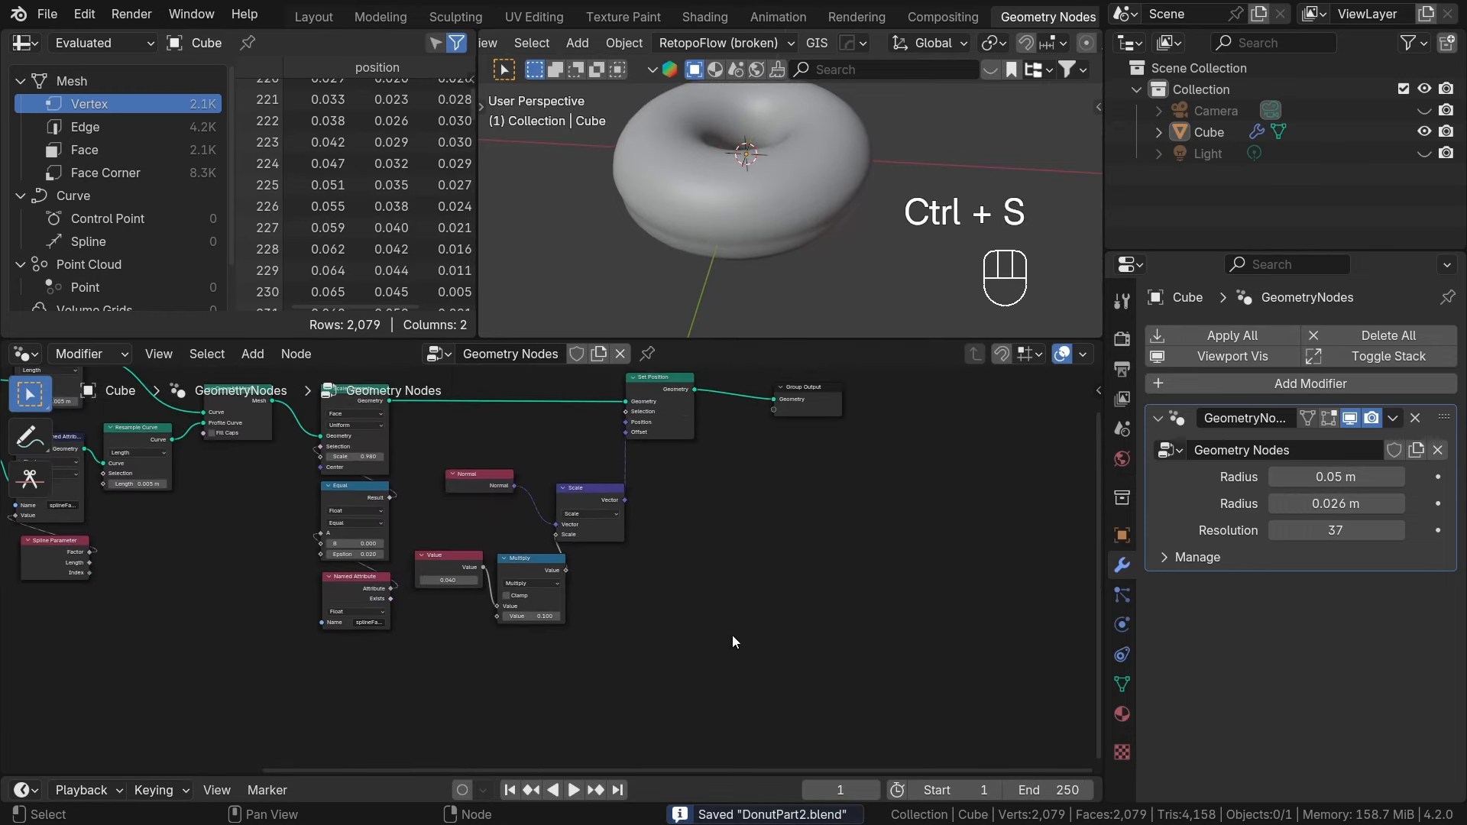
pyautogui.moveTo(739, 627); pyautogui.dragTo(469, 404)
pyautogui.keyDown('shift'); pyautogui.moveTo(1055, 550); pyautogui.dragTo(799, 407); pyautogui.keyUp('shift')
pyautogui.press('g')
pyautogui.click(813, 485)
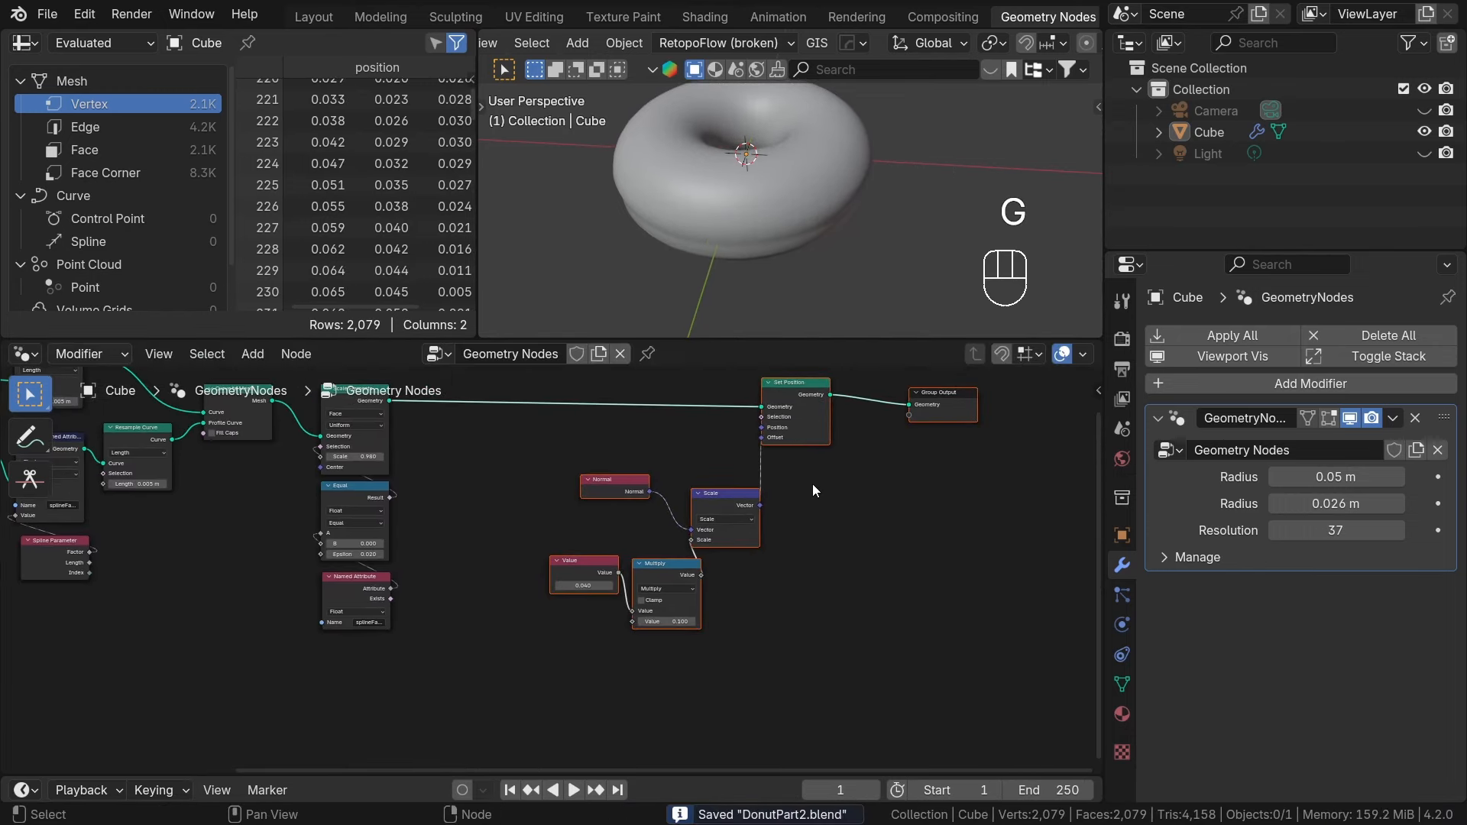
# Add a Noise Texture node in the empty space beside the Scale and Multiply nodes.
pyautogui.moveTo(813, 488); pyautogui.dragTo(724, 472, button='middle')
pyautogui.scroll(2, 749, 512)
pyautogui.hotkey('shift', 'a')
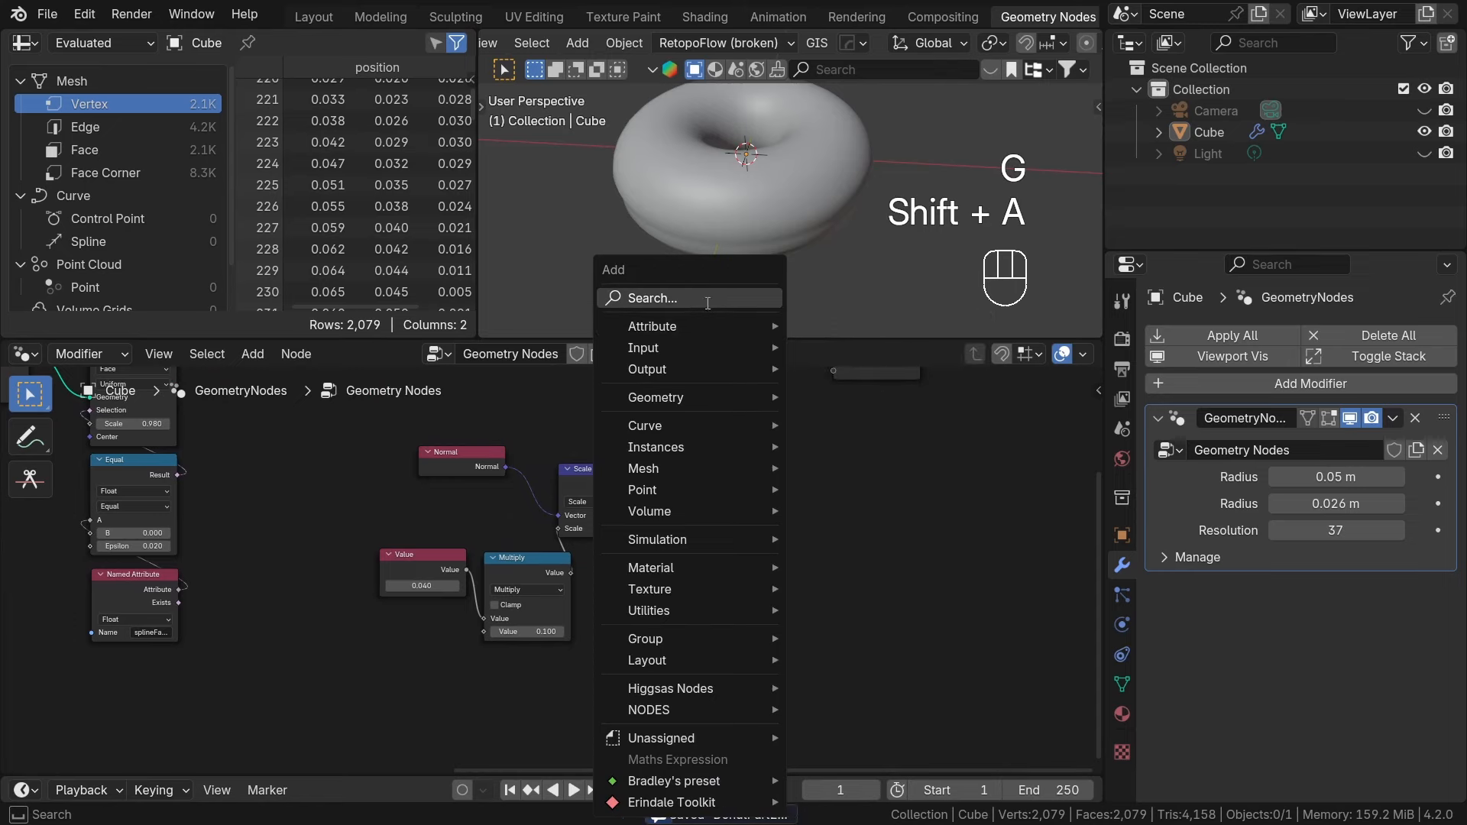
pyautogui.write('noise ')
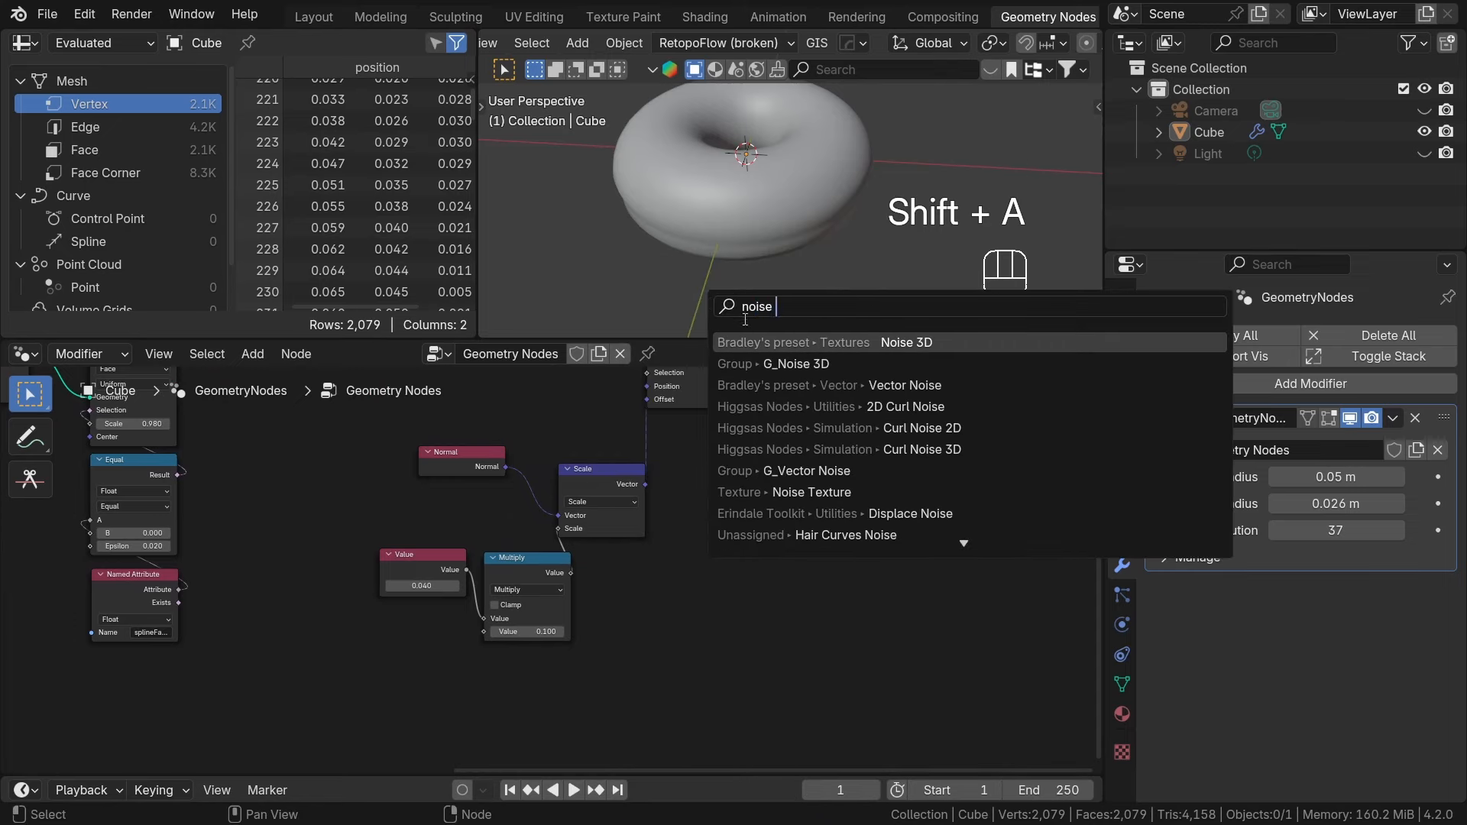
pyautogui.write('tex')
pyautogui.press('Return')
pyautogui.click(773, 558)
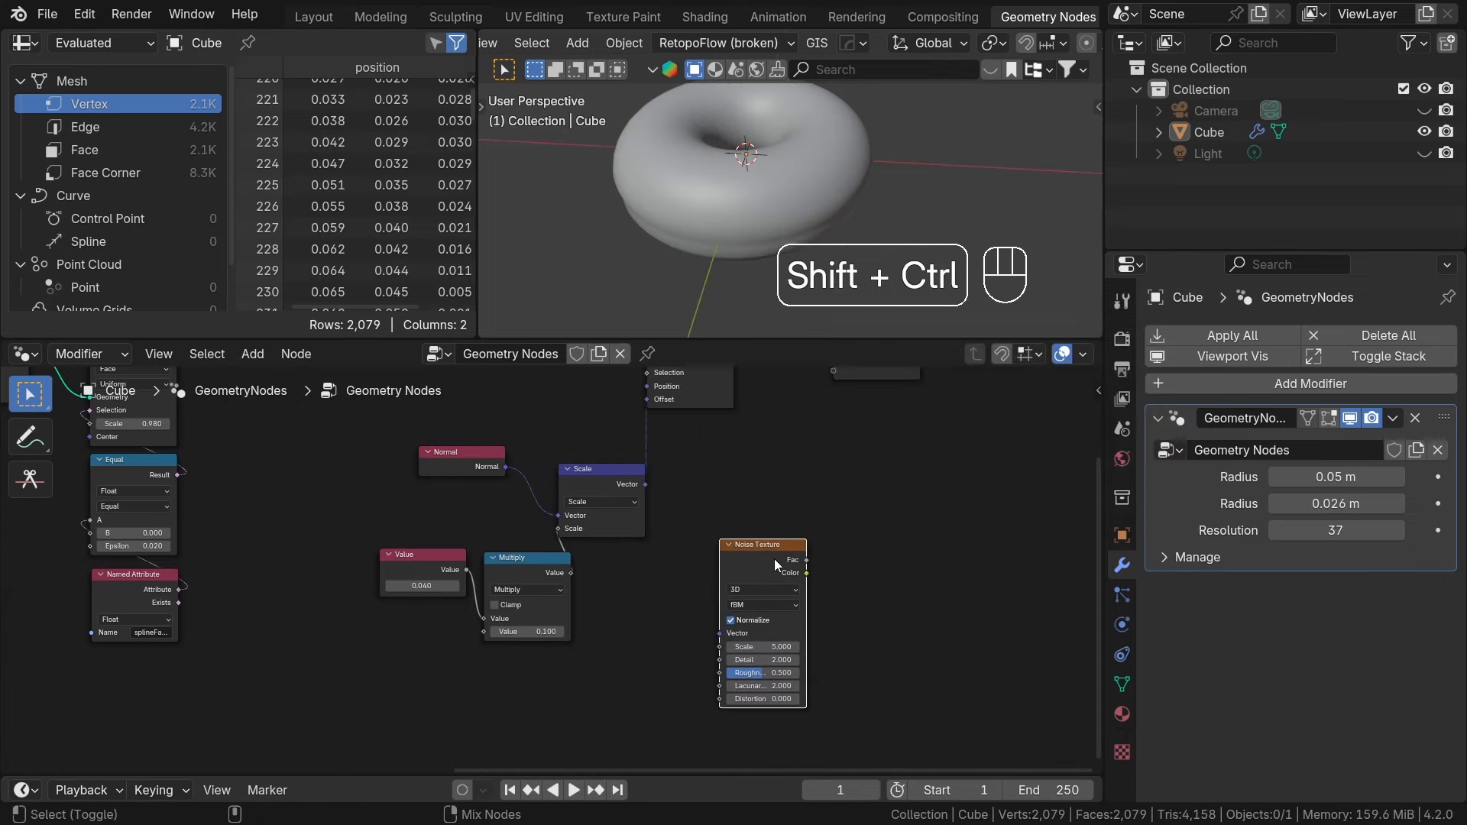
# Preview the Noise Texture's Fac output on the Set Position geometry with a Viewer node.
pyautogui.keyDown('ctrl'); pyautogui.keyDown('shift'); pyautogui.click(775, 564); pyautogui.keyUp('shift'); pyautogui.keyUp('ctrl')
pyautogui.moveTo(717, 511); pyautogui.dragTo(689, 635, button='middle')
pyautogui.keyDown('ctrl'); pyautogui.keyDown('shift'); pyautogui.click(669, 458); pyautogui.keyUp('shift'); pyautogui.keyUp('ctrl')
pyautogui.moveTo(796, 589); pyautogui.dragTo(713, 466, button='middle')
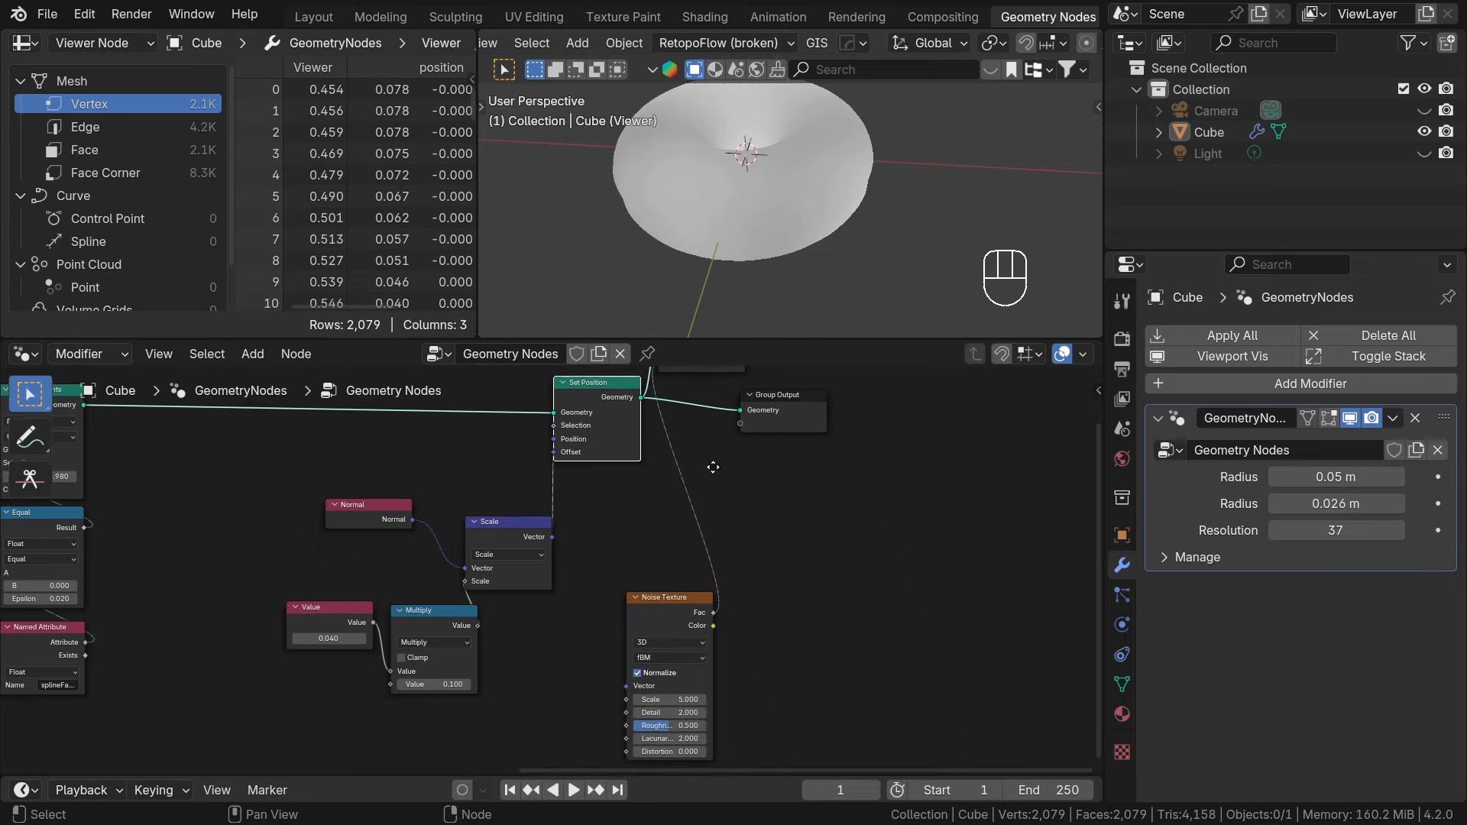
# Raise the Noise Texture's Scale to 19.400.
pyautogui.scroll(2, 665, 673)
pyautogui.moveTo(672, 711); pyautogui.dragTo(785, 711)
pyautogui.scroll(-2, 642, 663)
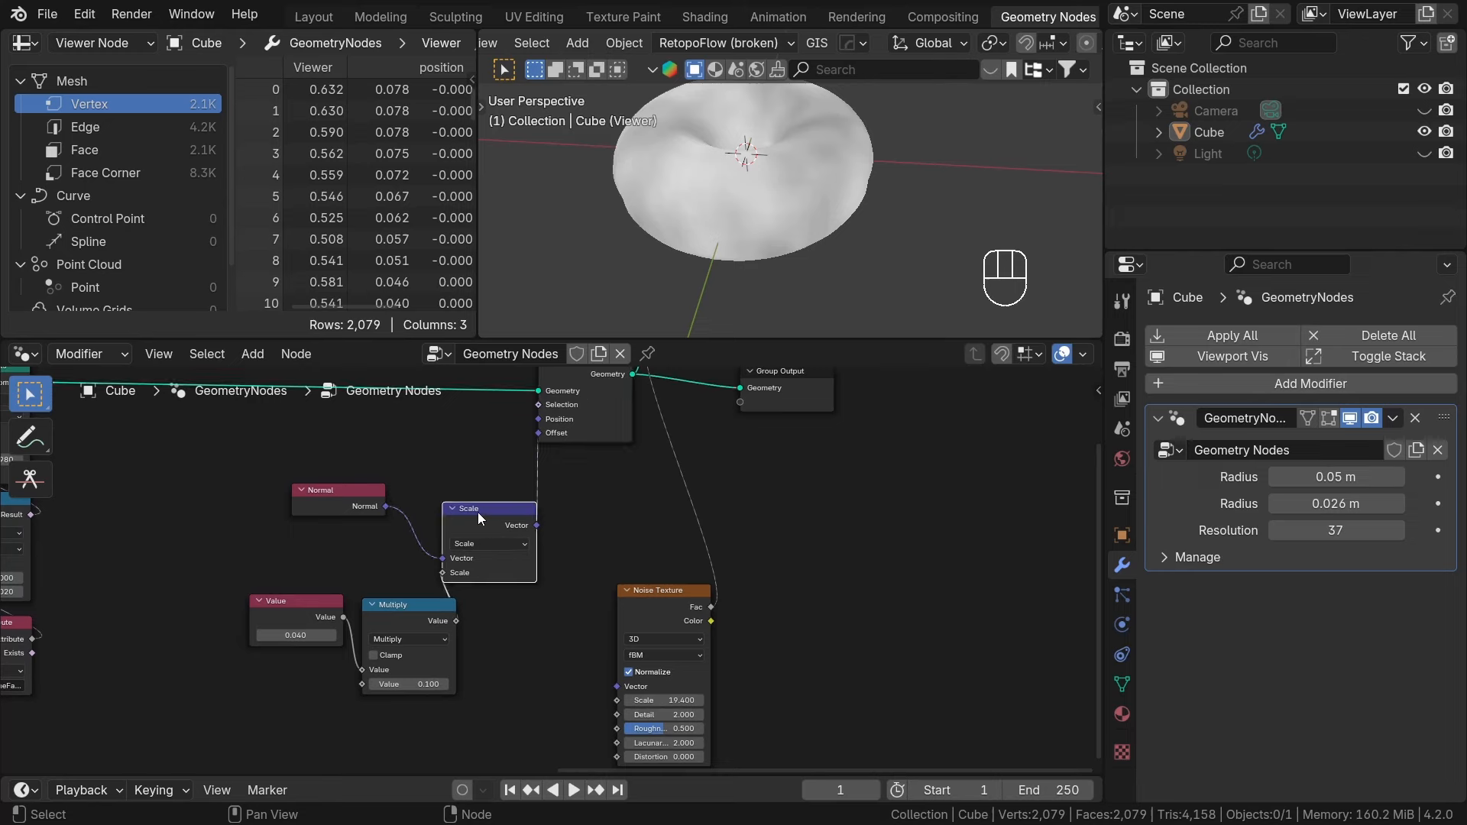
# Duplicate the Vector Math Scale node and insert the copy between the Normal node and the original Scale node.
pyautogui.hotkey('shift', 'd')
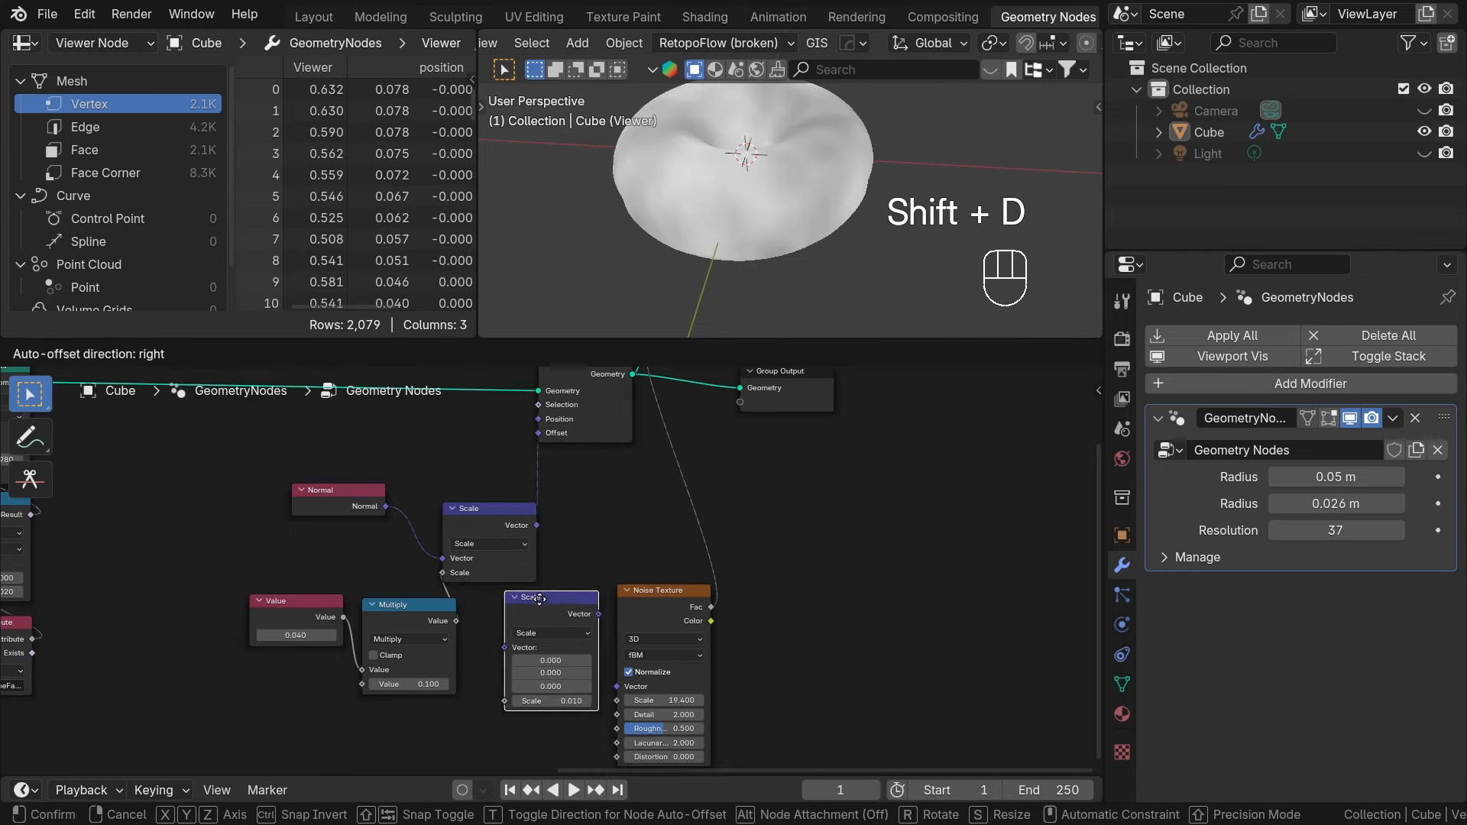
pyautogui.click(447, 518)
pyautogui.scroll(1, 485, 602)
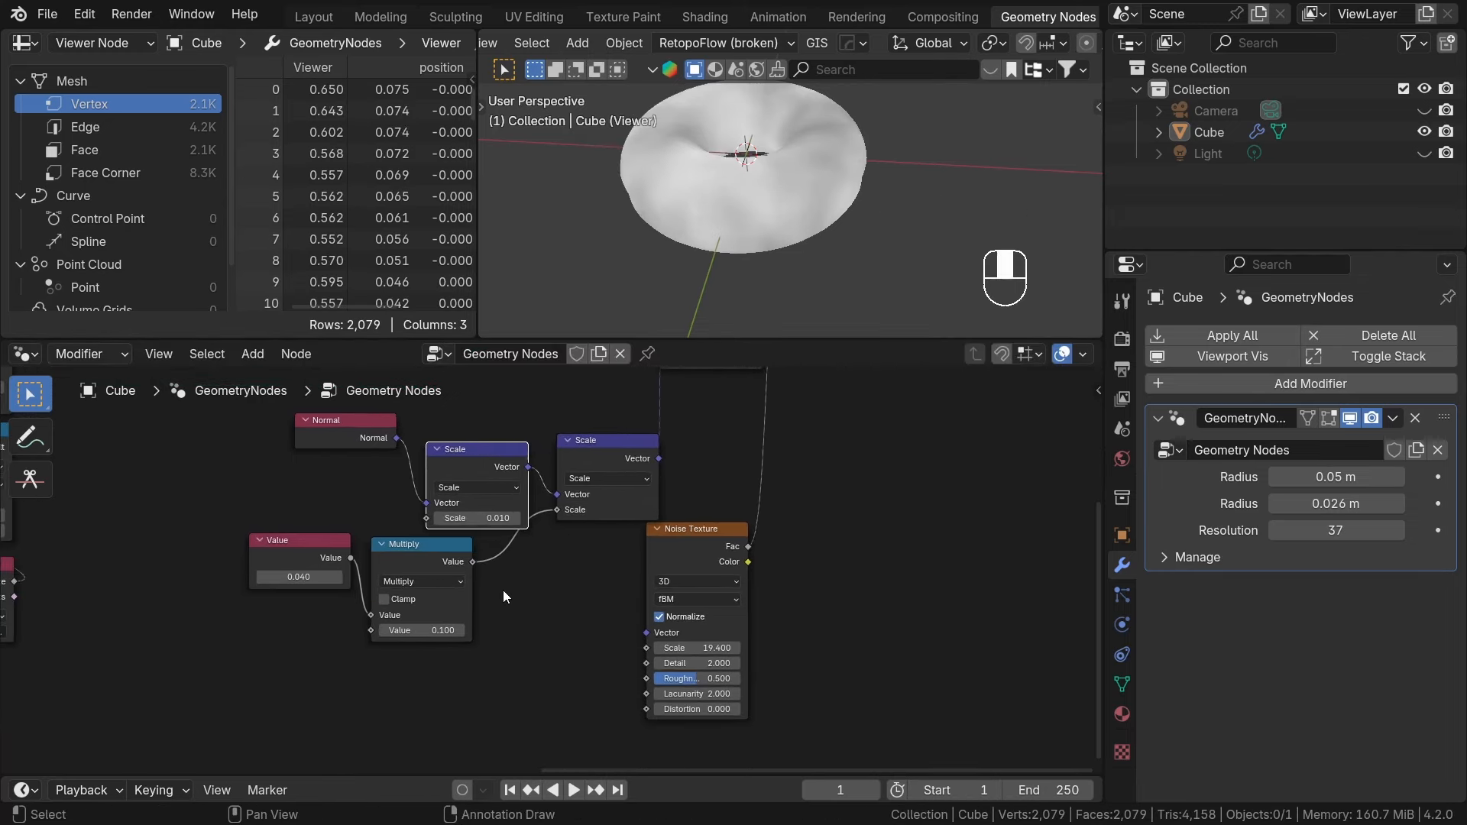
# Move the Value and Multiply nodes aside and link the Noise Texture's Fac output to the duplicated Scale node's Scale factor.
pyautogui.moveTo(530, 683); pyautogui.dragTo(273, 550)
pyautogui.press('g')
pyautogui.click(267, 622)
pyautogui.moveTo(748, 546); pyautogui.dragTo(767, 537)
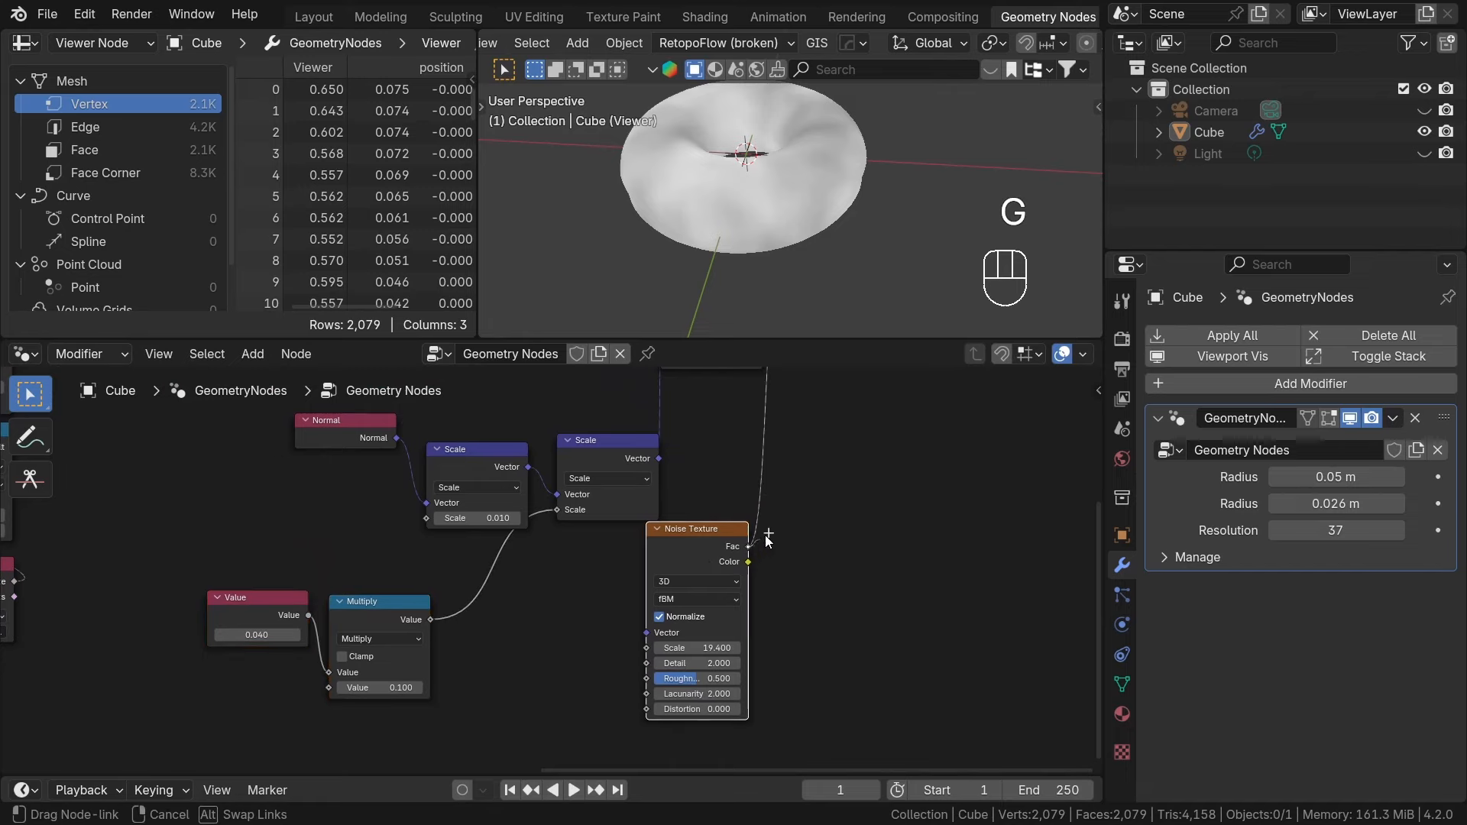
pyautogui.moveTo(435, 514); pyautogui.dragTo(427, 518)
# Delete the Viewer node.
pyautogui.scroll(5, 648, 478)
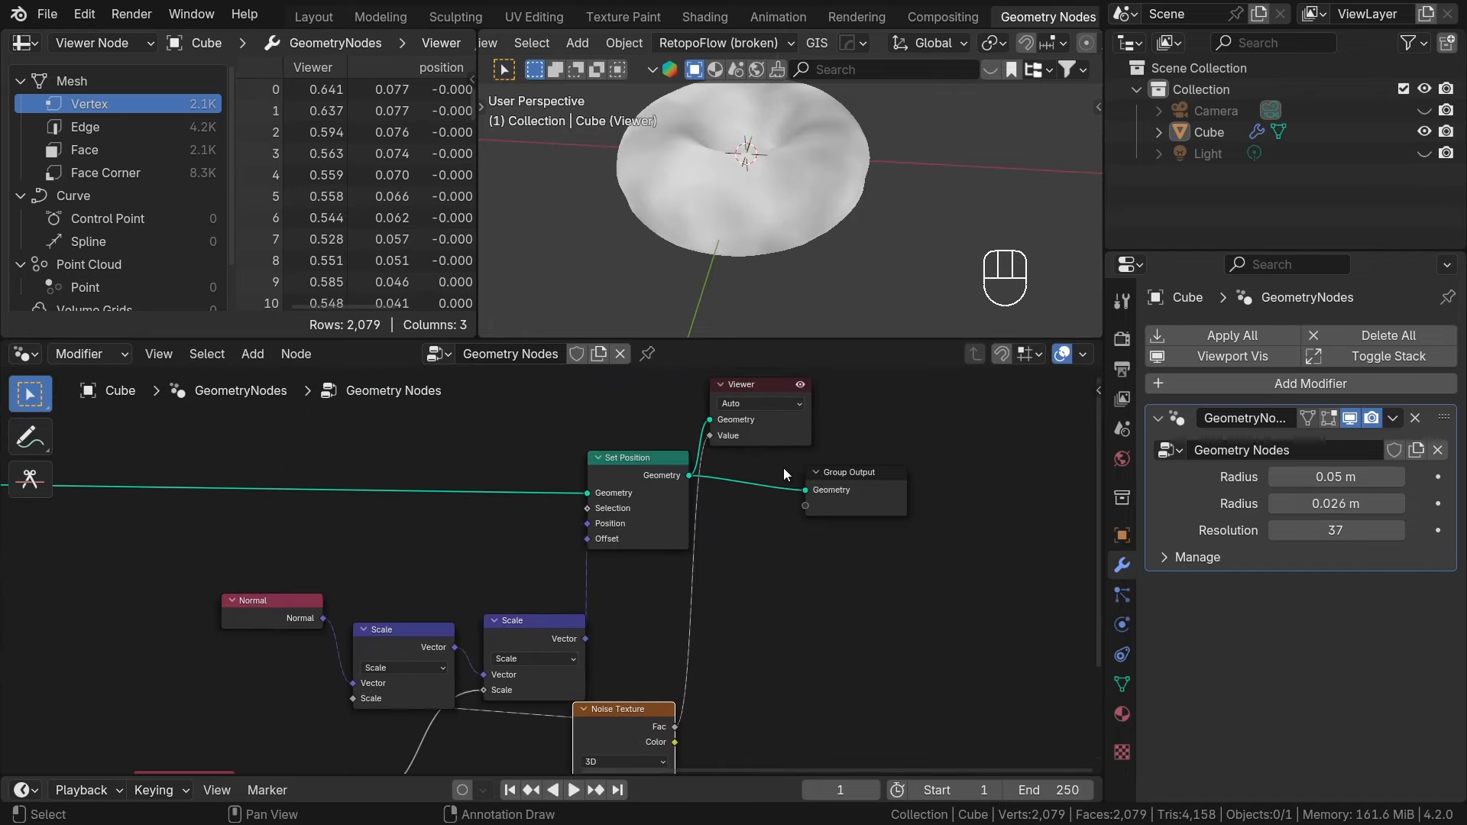
pyautogui.click(792, 419)
pyautogui.press('x')
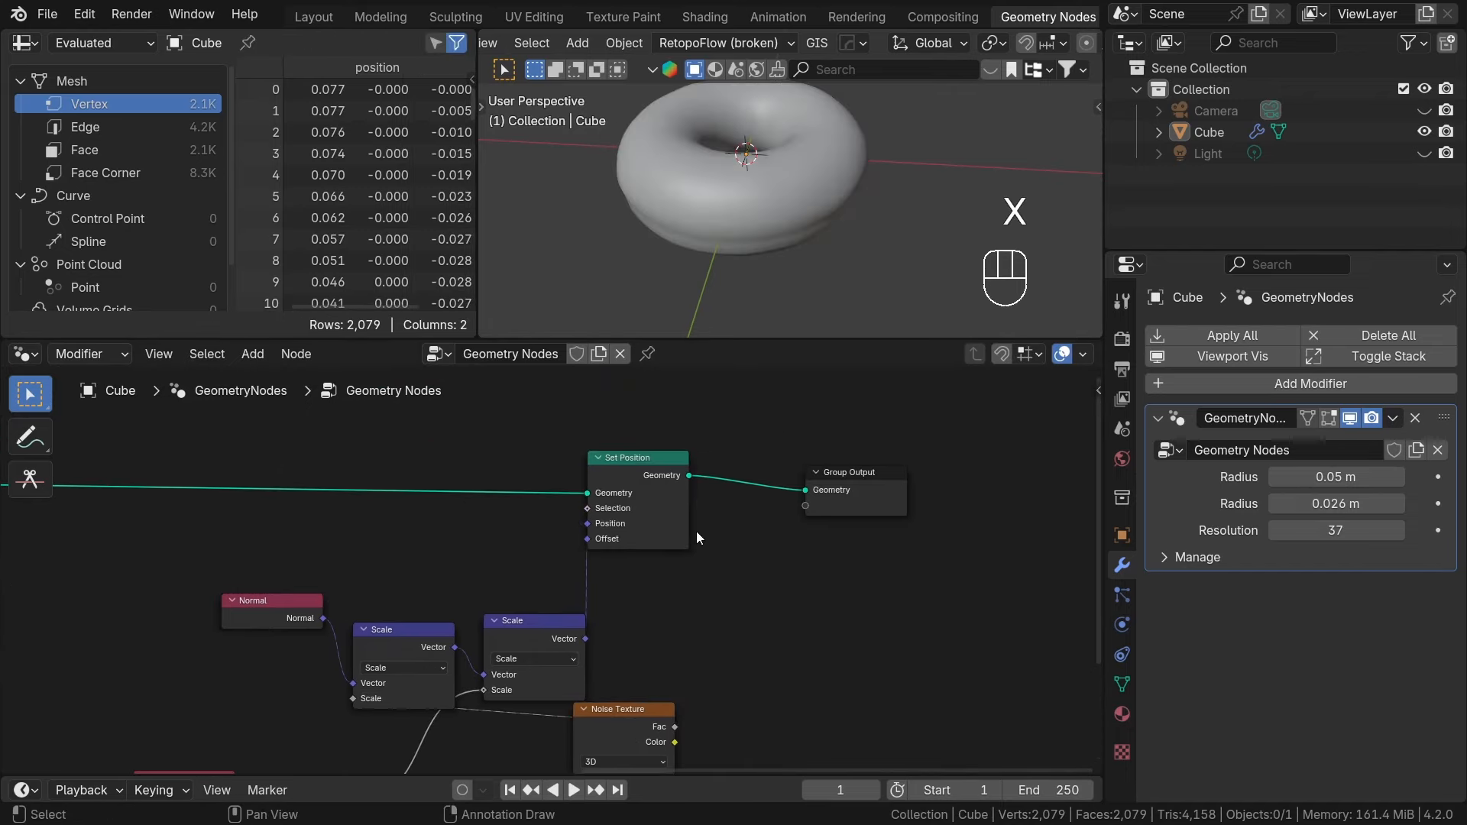
# Move the Noise Texture node closer beneath the Scale nodes and raise the Value node to 0.240.
pyautogui.moveTo(722, 658); pyautogui.dragTo(843, 460, button='middle')
pyautogui.moveTo(732, 524); pyautogui.dragTo(591, 610)
pyautogui.scroll(1, 622, 508)
pyautogui.moveTo(623, 508); pyautogui.dragTo(668, 556, button='middle')
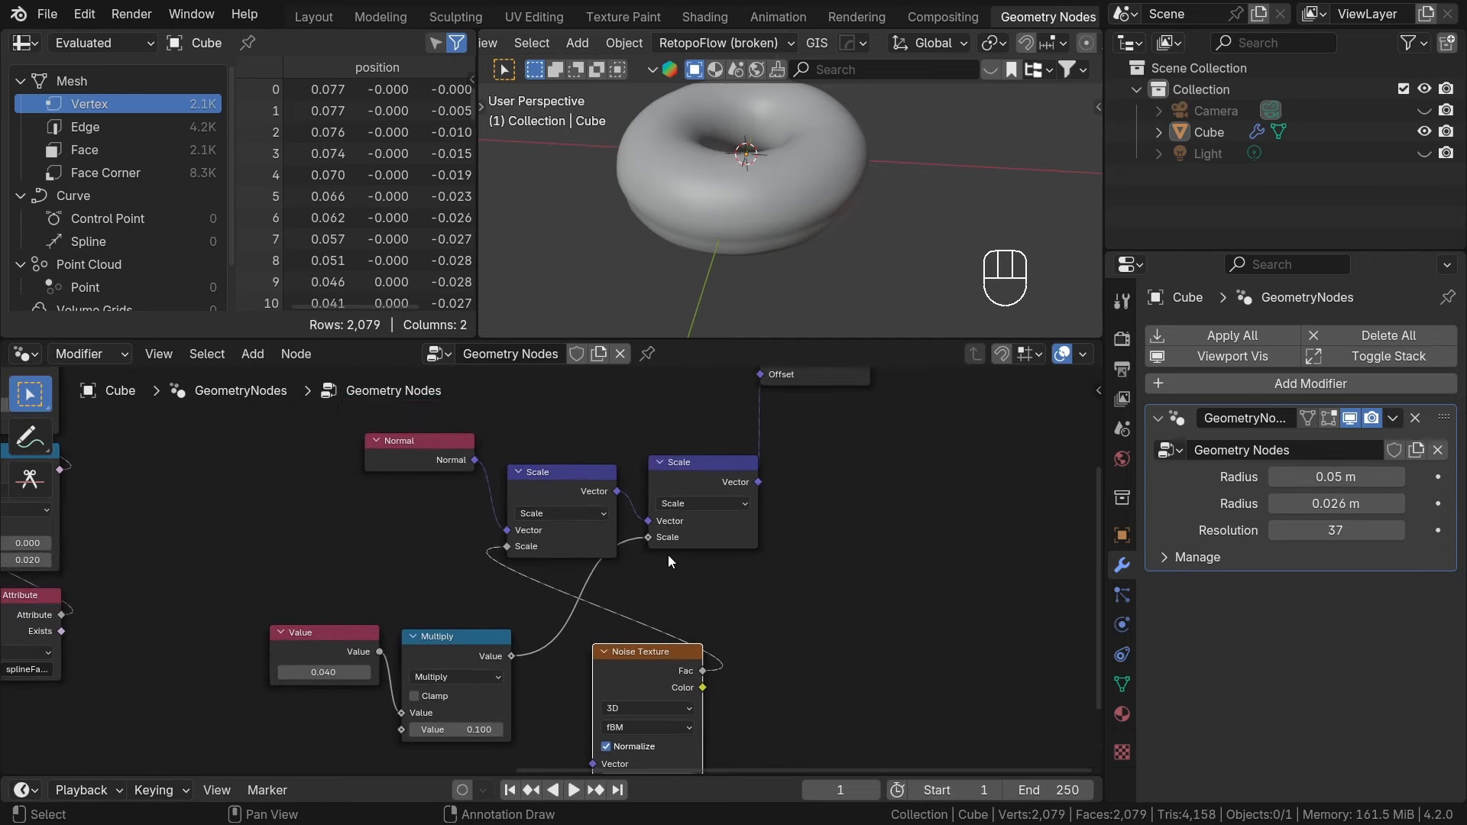
pyautogui.scroll(1, 669, 562)
pyautogui.keyDown('shift'); pyautogui.moveTo(304, 681); pyautogui.dragTo(336, 681); pyautogui.keyUp('shift')
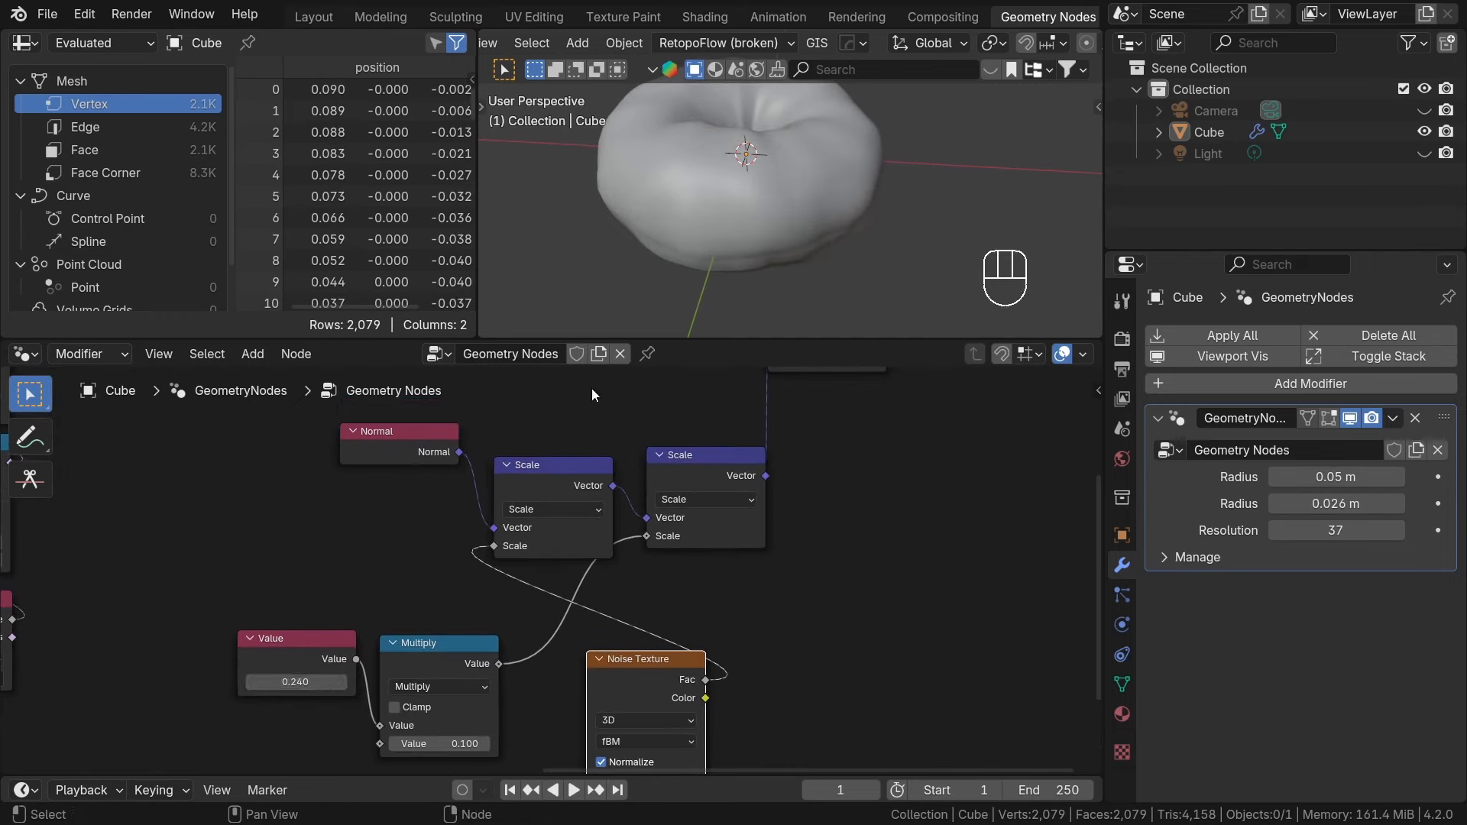
# Stack the two Scale nodes beneath the Set Position node, with the noise-driven one underneath.
pyautogui.scroll(-2, 719, 516)
pyautogui.click(665, 508)
pyautogui.press('g')
pyautogui.click(742, 481)
pyautogui.click(562, 513)
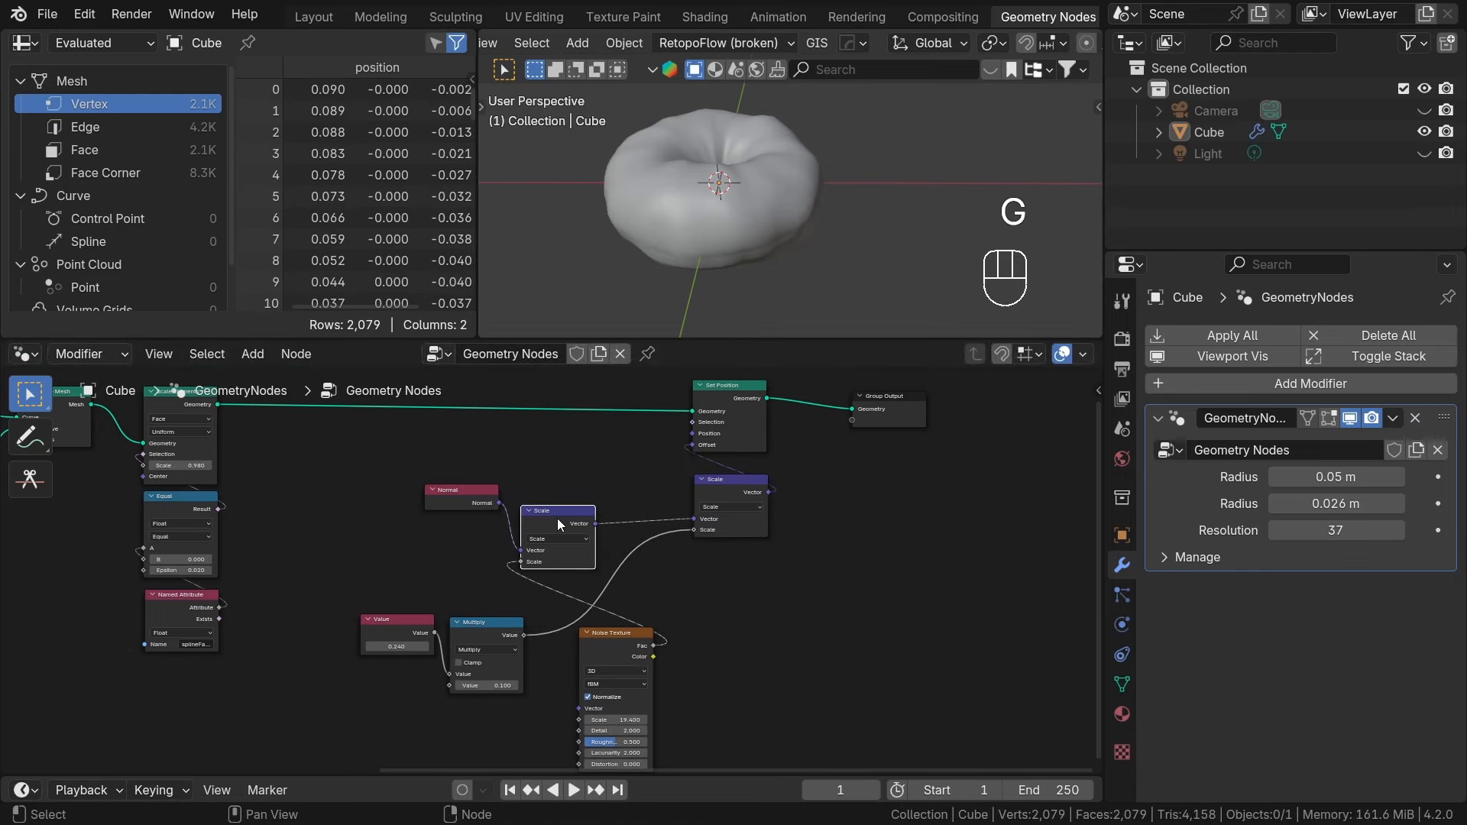
pyautogui.press('g')
pyautogui.click(734, 549)
# Place the Normal node beside the lower Scale node and the Noise Texture node directly beneath it.
pyautogui.click(485, 500)
pyautogui.press('g')
pyautogui.click(658, 598)
pyautogui.click(615, 634)
pyautogui.press('g')
pyautogui.click(725, 624)
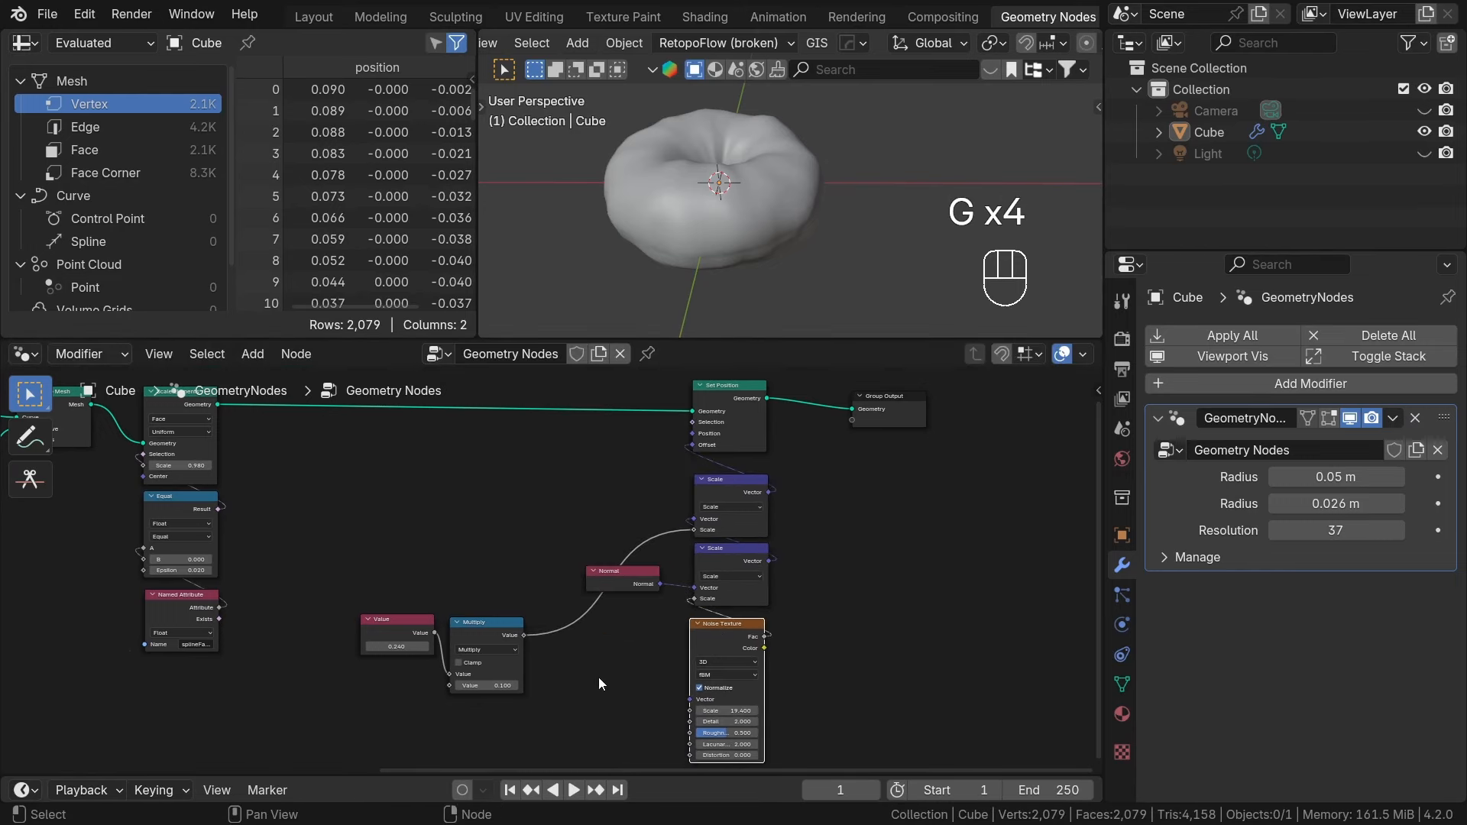
# Move the Value and Multiply nodes up beside the upper Scale node and shift the Noise Texture away from the lower Scale node.
pyautogui.moveTo(347, 603); pyautogui.dragTo(531, 697)
pyautogui.press('g')
pyautogui.click(558, 588)
pyautogui.scroll(-1, 700, 641)
pyautogui.moveTo(699, 641); pyautogui.dragTo(718, 511, button='middle')
pyautogui.moveTo(718, 510); pyautogui.dragTo(508, 551)
pyautogui.click(695, 541)
# Insert a Color Ramp node between the Noise Texture's Fac output and the lower Scale node's Scale input.
pyautogui.hotkey('shift', 'a')
pyautogui.click(603, 298)
pyautogui.write('c')
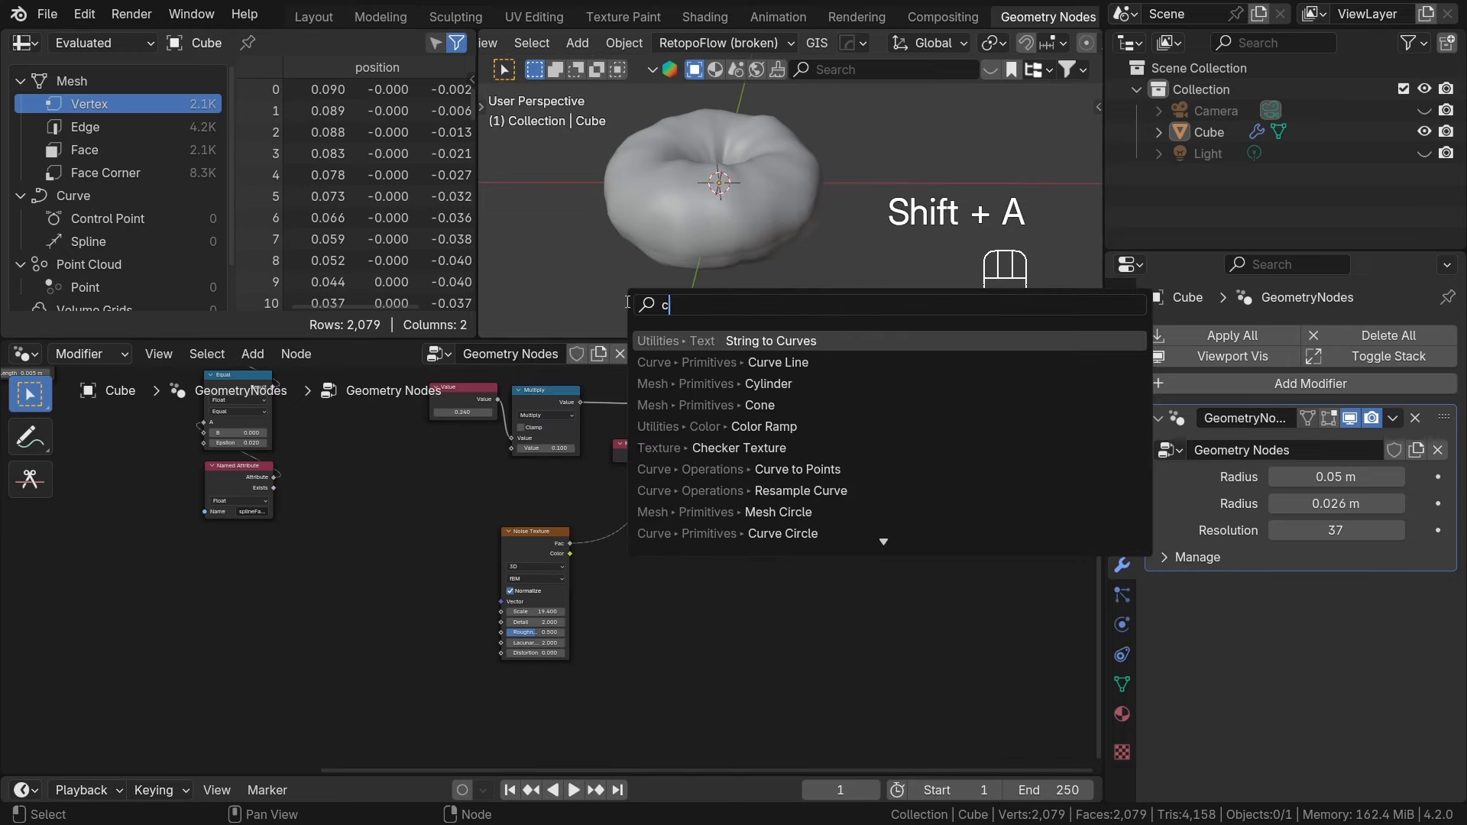
pyautogui.write('olorr')
pyautogui.click(757, 338)
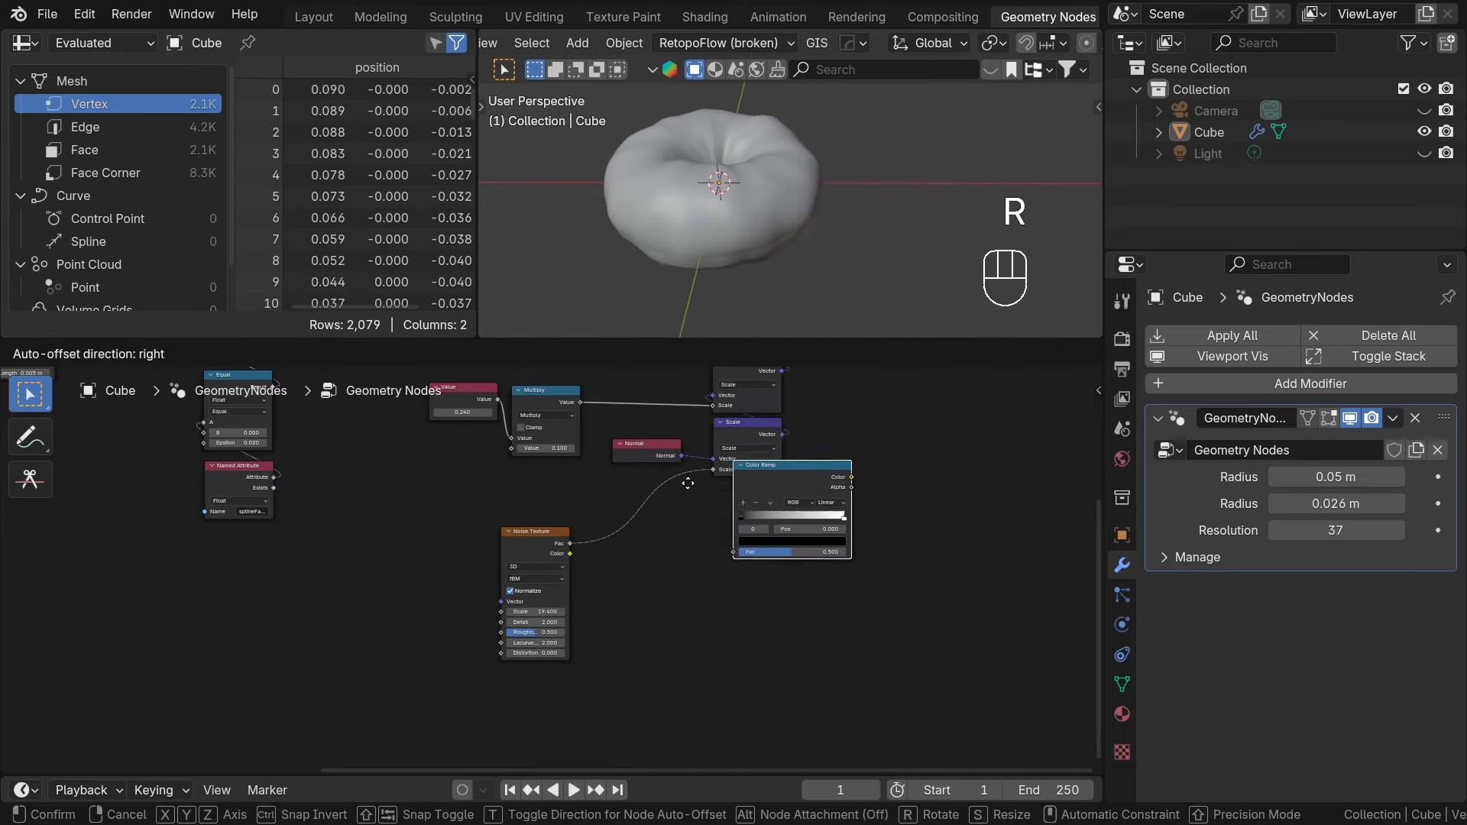
pyautogui.click(599, 493)
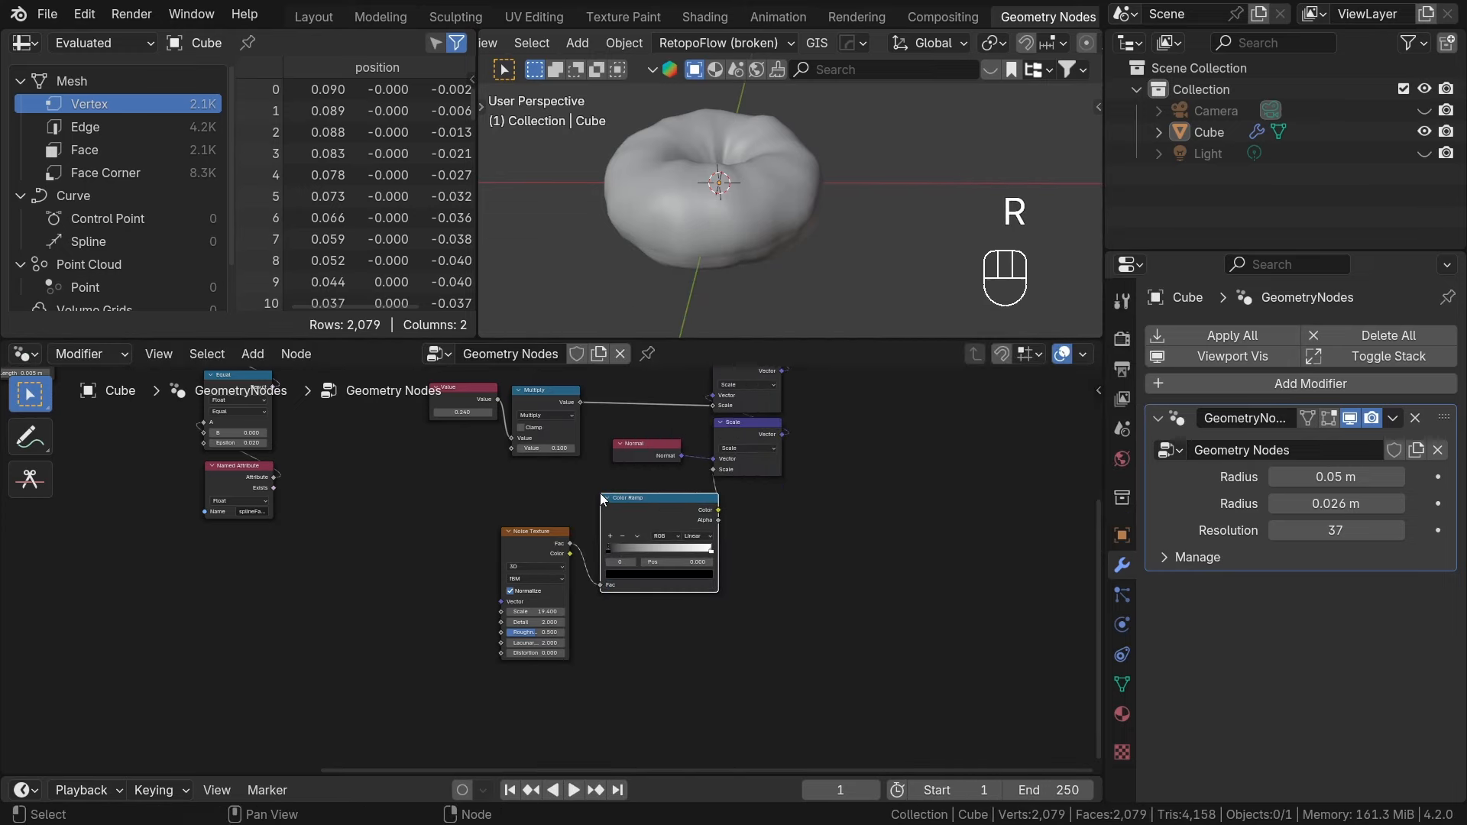
# Preview the Color Ramp's color output on the Scale Elements geometry with a Viewer node.
pyautogui.keyDown('ctrl'); pyautogui.keyDown('shift'); pyautogui.click(671, 505); pyautogui.keyUp('shift'); pyautogui.keyUp('ctrl')
pyautogui.moveTo(671, 505)
pyautogui.mouseDown(button='middle')
pyautogui.moveTo(676, 489)
pyautogui.moveTo(675, 546)
pyautogui.mouseUp(button='middle')
pyautogui.keyDown('ctrl'); pyautogui.keyDown('shift'); pyautogui.click(197, 510); pyautogui.keyUp('shift'); pyautogui.keyUp('ctrl')
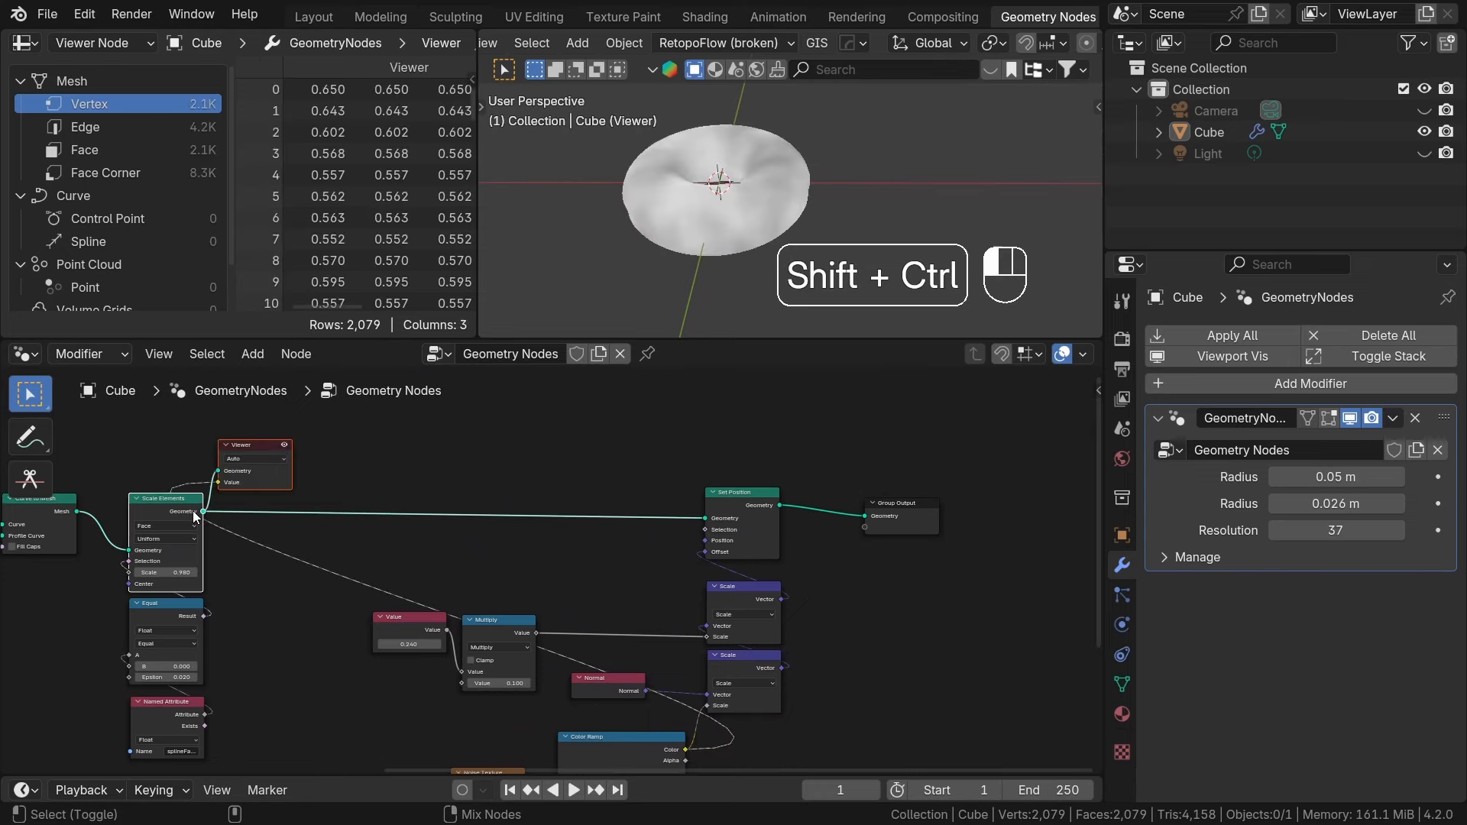
# Raise the ramp's contrast by moving the black stop to 0.410 and the white stop to 0.883.
pyautogui.scroll(-1, 711, 749)
pyautogui.moveTo(712, 751)
pyautogui.mouseDown(button='middle')
pyautogui.moveTo(734, 603)
pyautogui.moveTo(710, 534)
pyautogui.mouseUp(button='middle')
pyautogui.scroll(5, 609, 599)
pyautogui.scroll(1, 550, 552)
pyautogui.moveTo(553, 553); pyautogui.dragTo(697, 552)
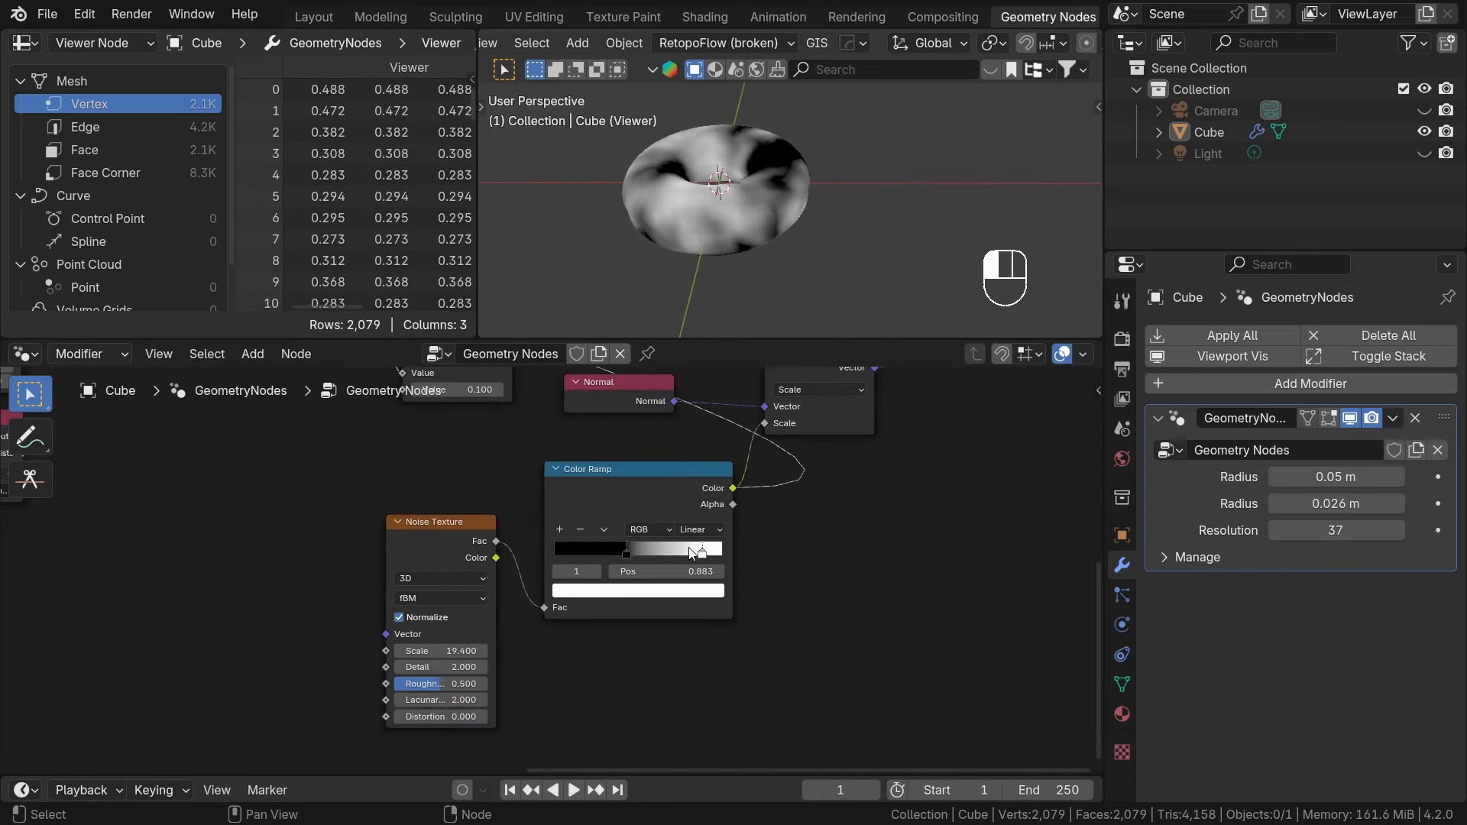
pyautogui.click(617, 549)
pyautogui.scroll(-3, 613, 548)
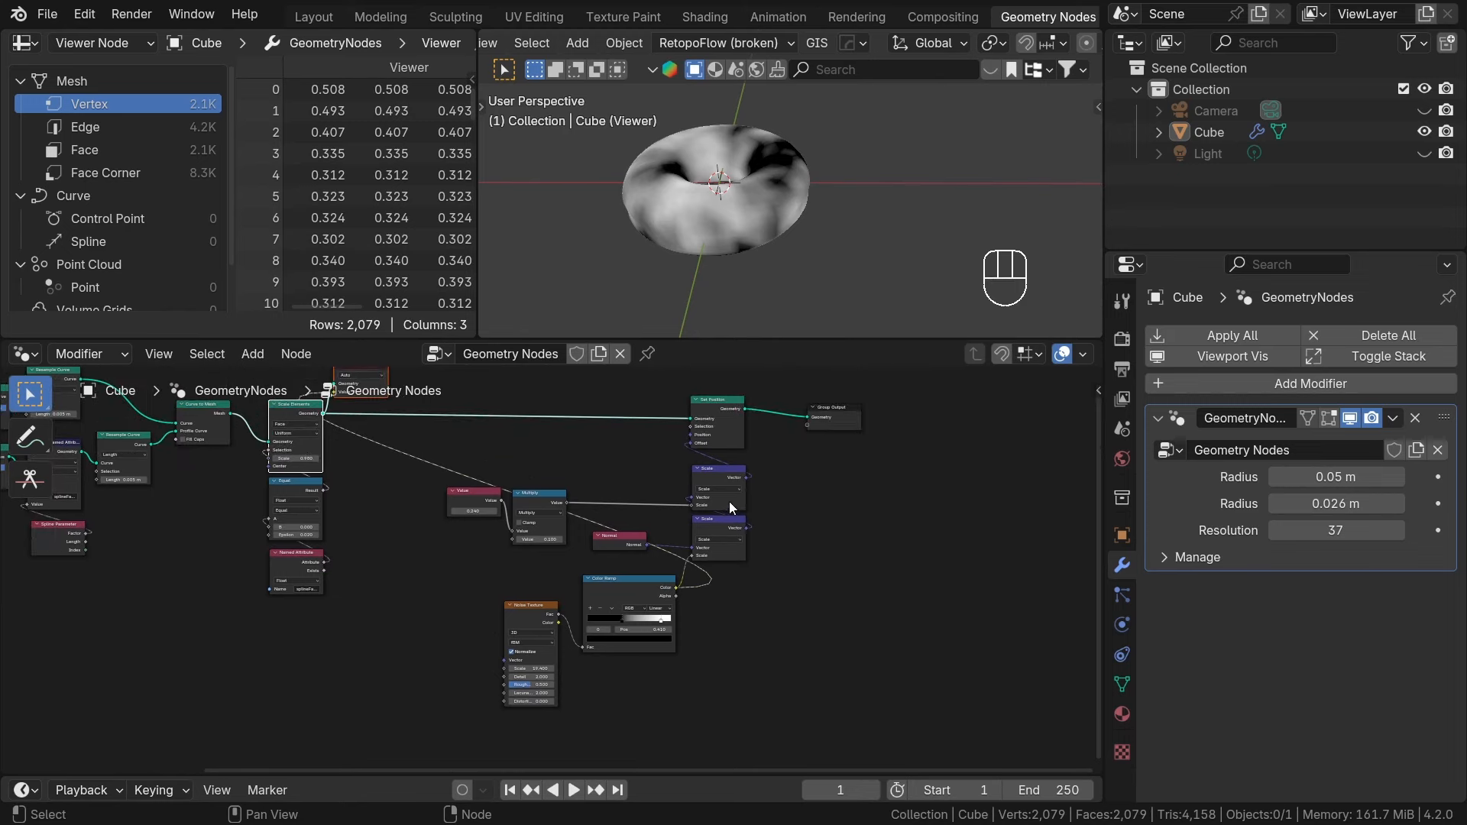
# Delete the Viewer node and lower the Value node's strength to 0.100.
pyautogui.press('x')
pyautogui.scroll(4, 486, 601)
pyautogui.keyDown('shift'); pyautogui.moveTo(417, 586); pyautogui.dragTo(405, 586); pyautogui.keyUp('shift')
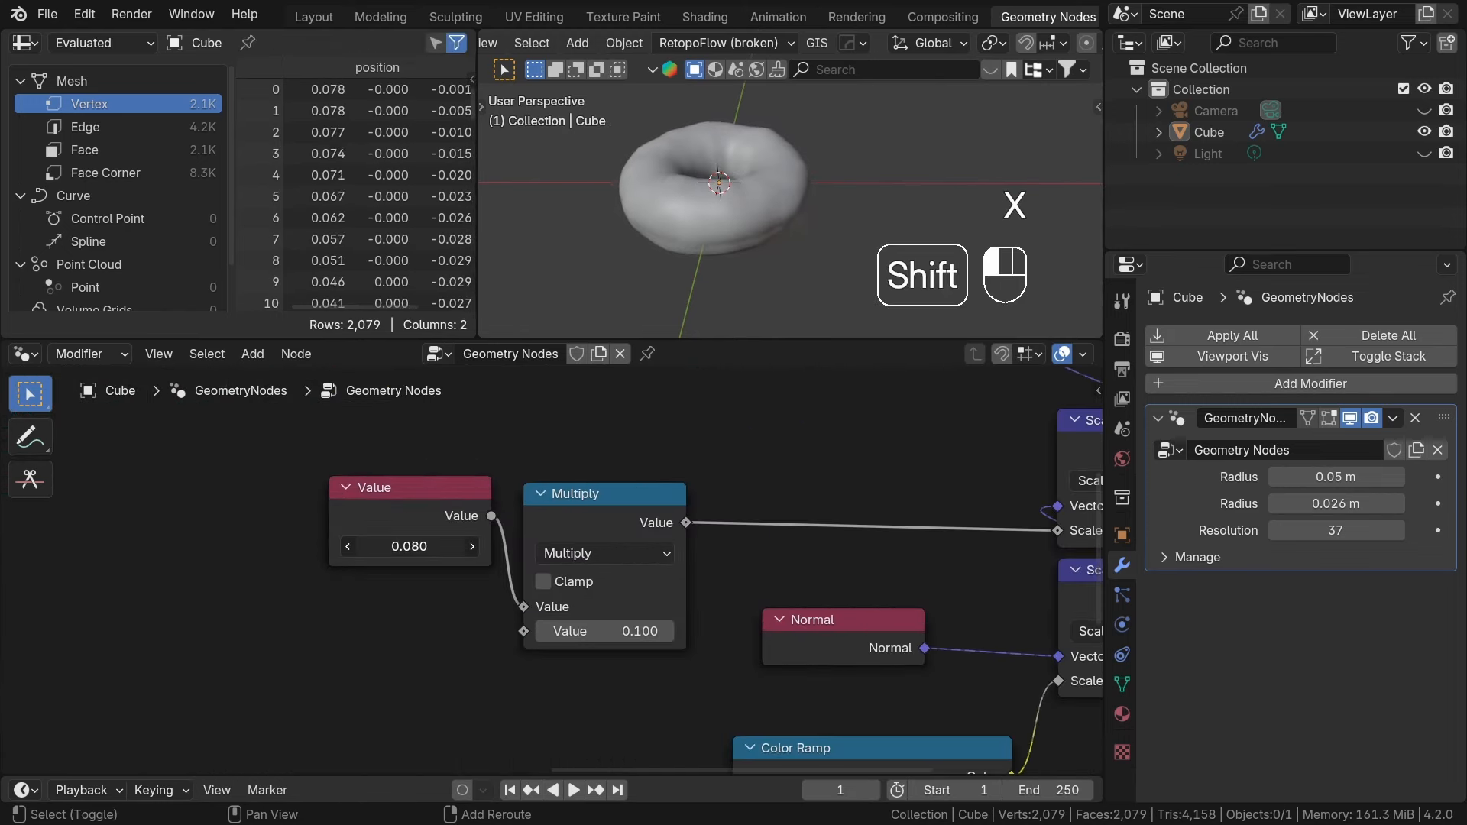
pyautogui.scroll(-3, 687, 634)
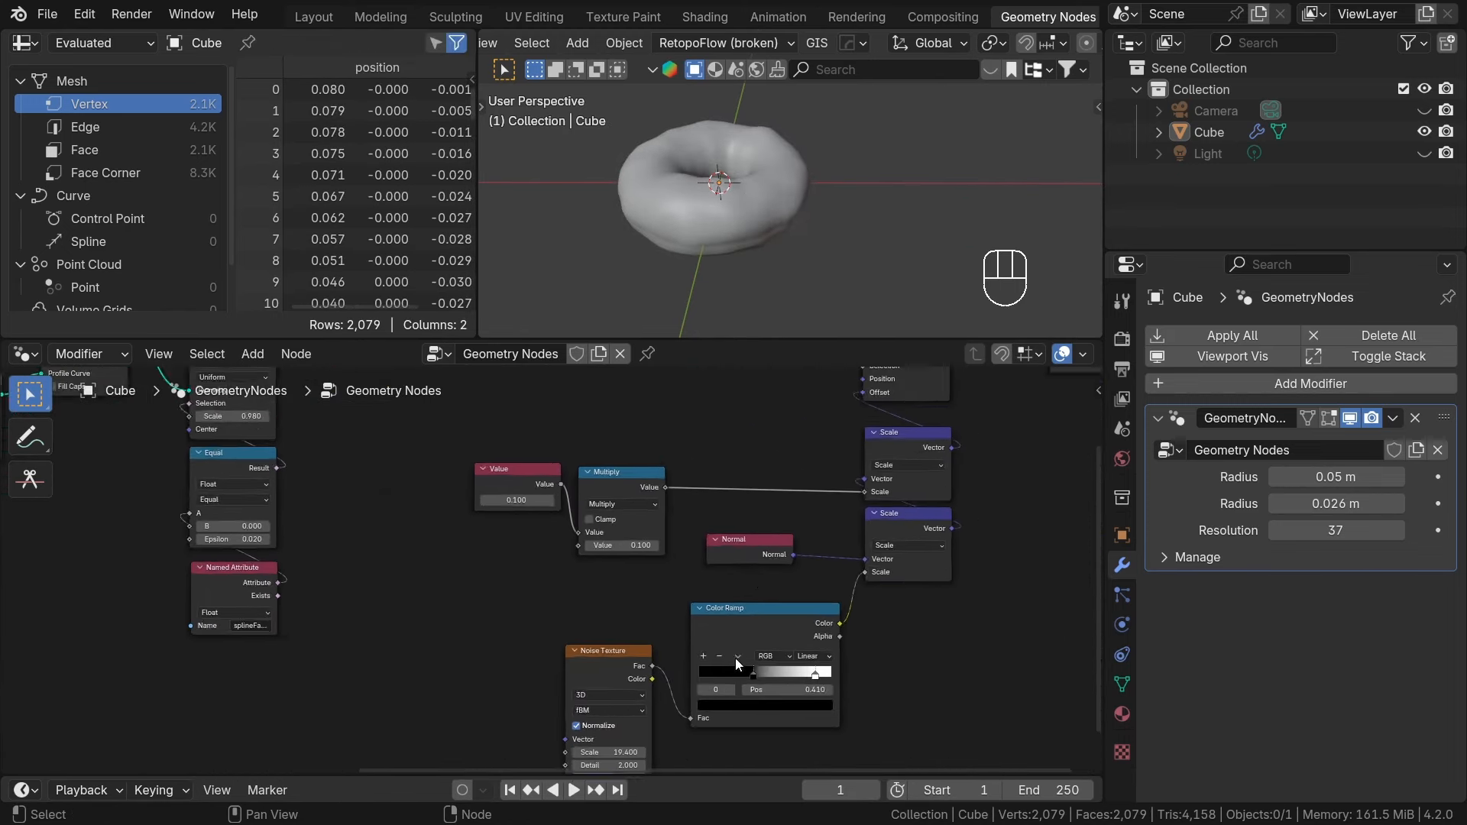
# Set the Noise Texture's Scale to 24.3.
pyautogui.scroll(4, 735, 658)
pyautogui.click(549, 587)
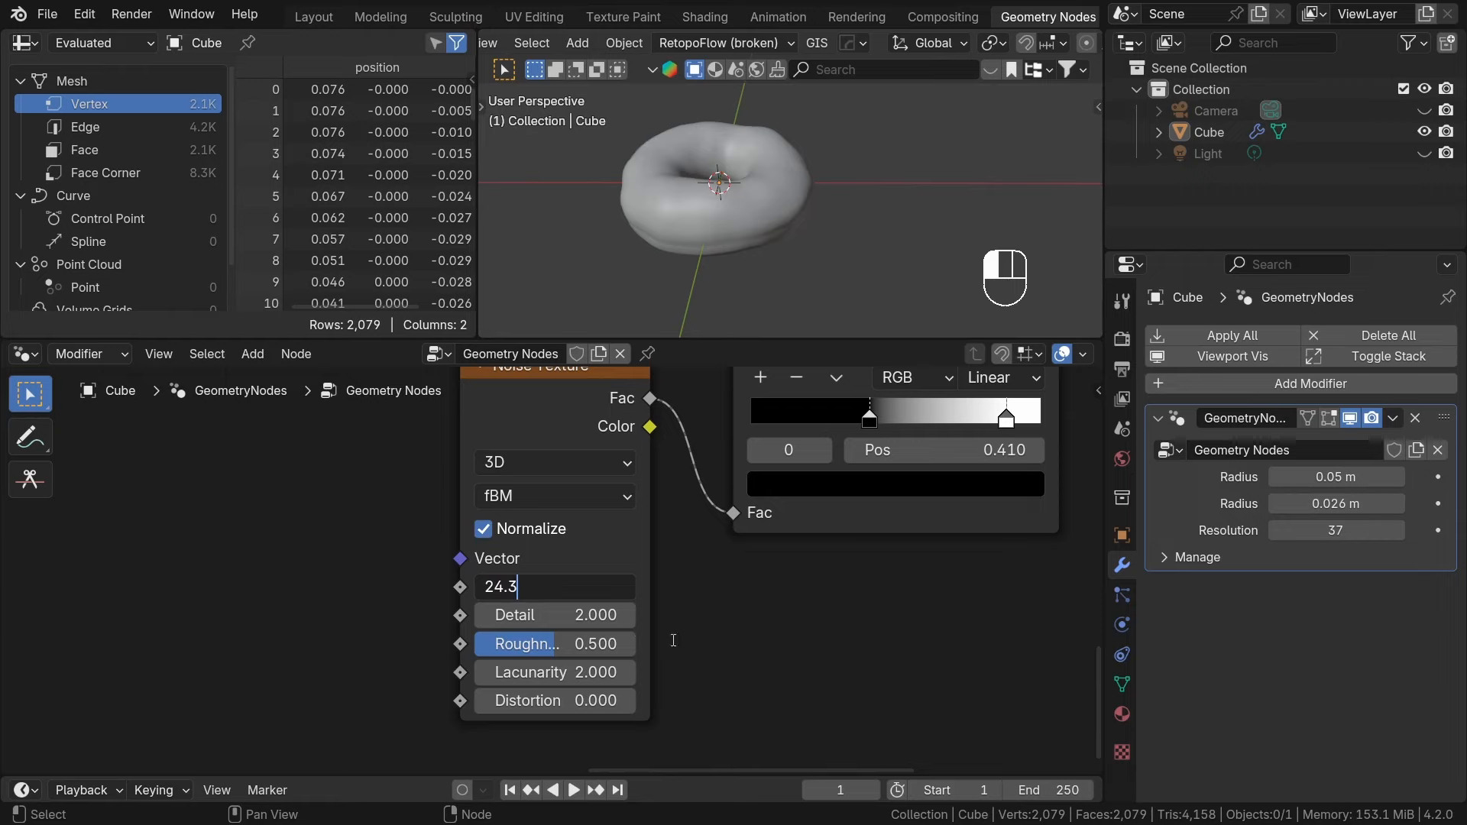
pyautogui.press('Return')
# Set the Value node that feeds Multiply to 0.5.
pyautogui.scroll(-4, 698, 584)
pyautogui.scroll(4, 550, 600)
pyautogui.moveTo(501, 556); pyautogui.dragTo(508, 556)
pyautogui.click(501, 557)
pyautogui.write('.')
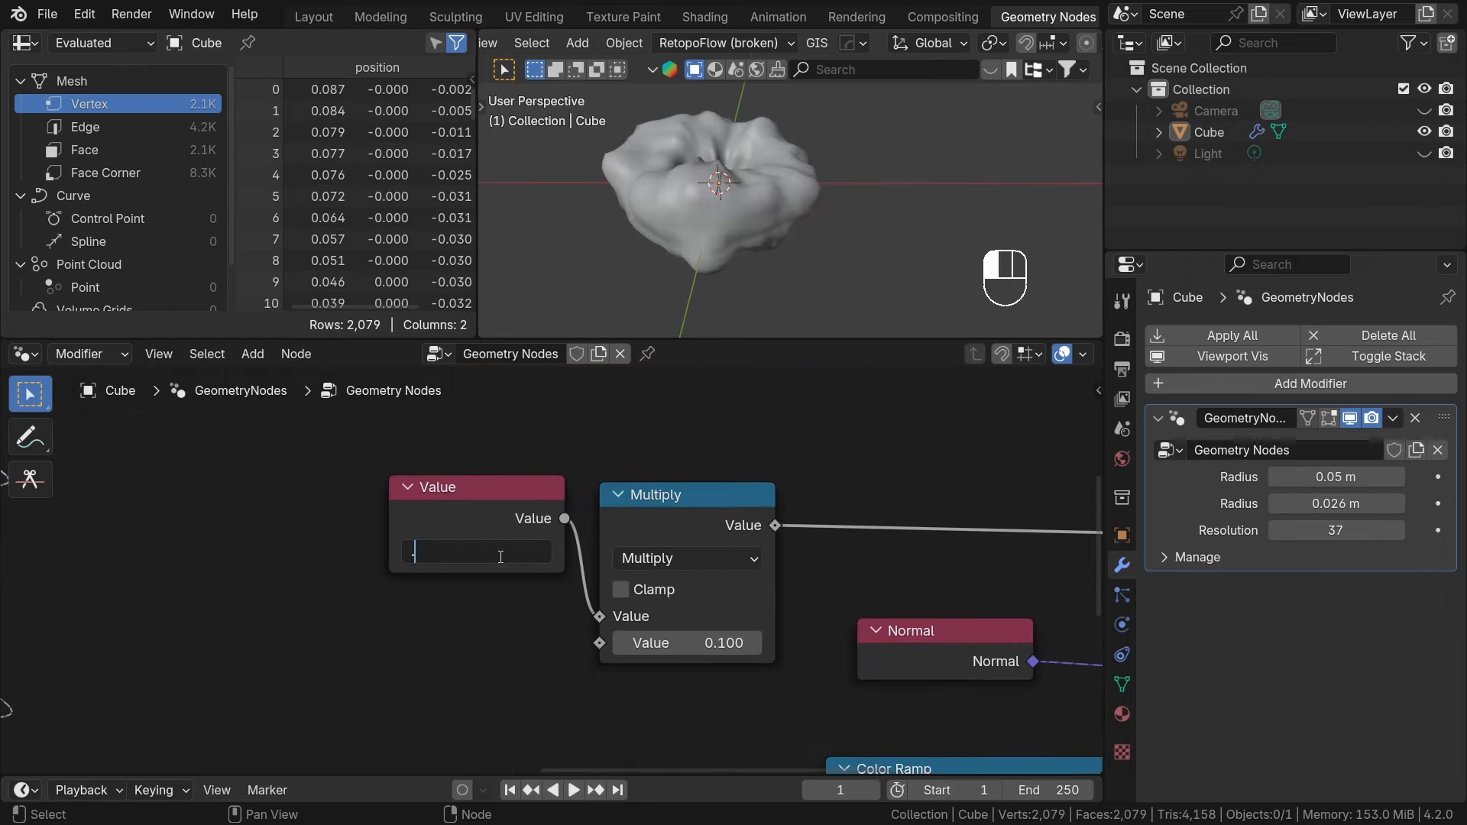
pyautogui.write('5')
pyautogui.press('Return')
# Set the Multiply node's second value to 0.01.
pyautogui.scroll(2, 713, 642)
pyautogui.click(709, 643)
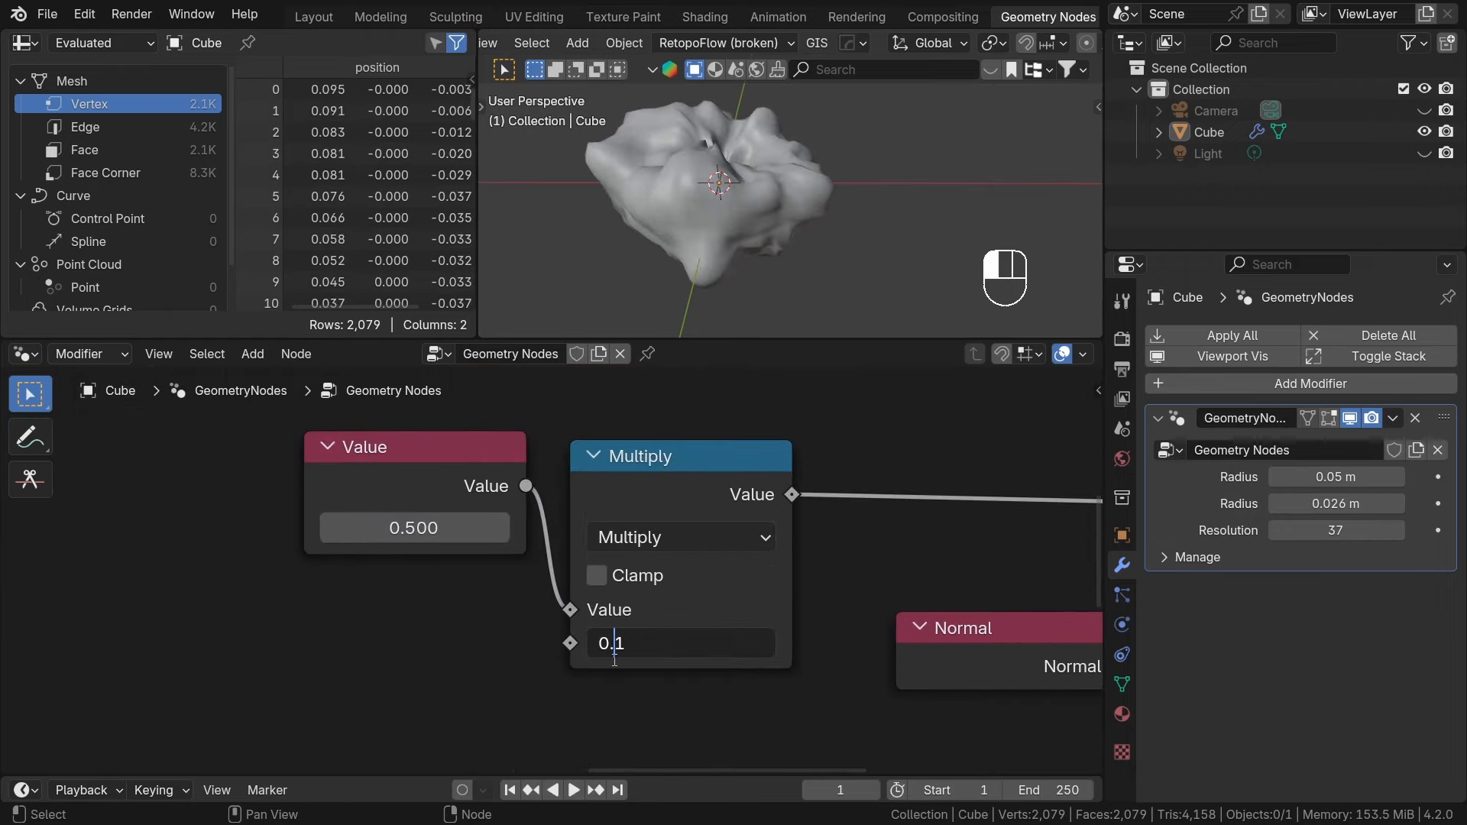
pyautogui.write('0')
pyautogui.press('Return')
# Move the Color Ramp's white stop to the bright end and its black stop to about 0.444.
pyautogui.scroll(-5, 978, 546)
pyautogui.moveTo(978, 547); pyautogui.dragTo(694, 345, button='middle')
pyautogui.scroll(3, 795, 569)
pyautogui.moveTo(811, 578); pyautogui.dragTo(847, 578)
pyautogui.moveTo(687, 575); pyautogui.dragTo(712, 573)
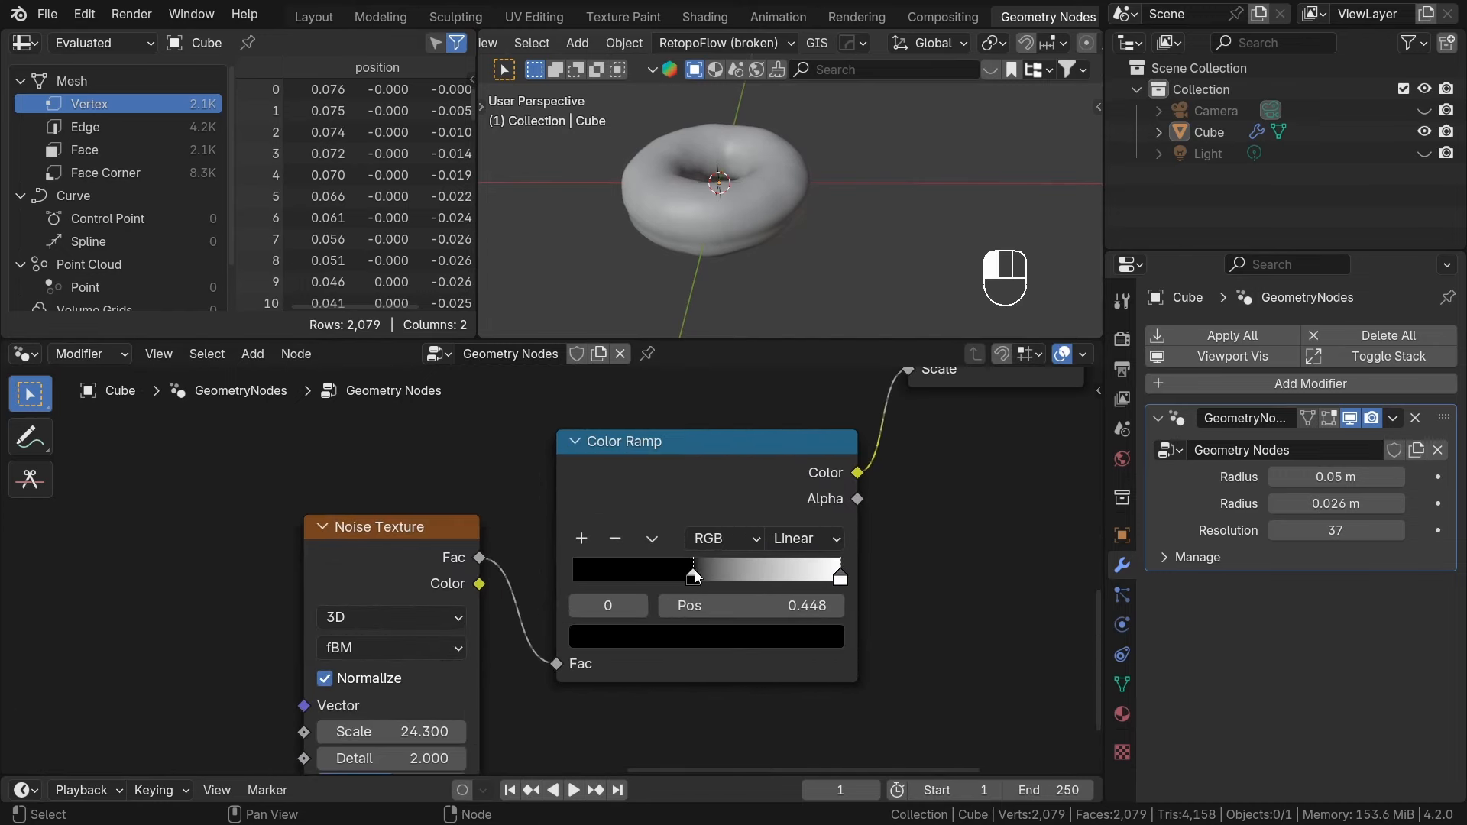
# Stack the Color Ramp and Noise Texture beneath the Scale nodes and move Value and Multiply beside the upper Scale node.
pyautogui.scroll(-4, 696, 576)
pyautogui.press('g')
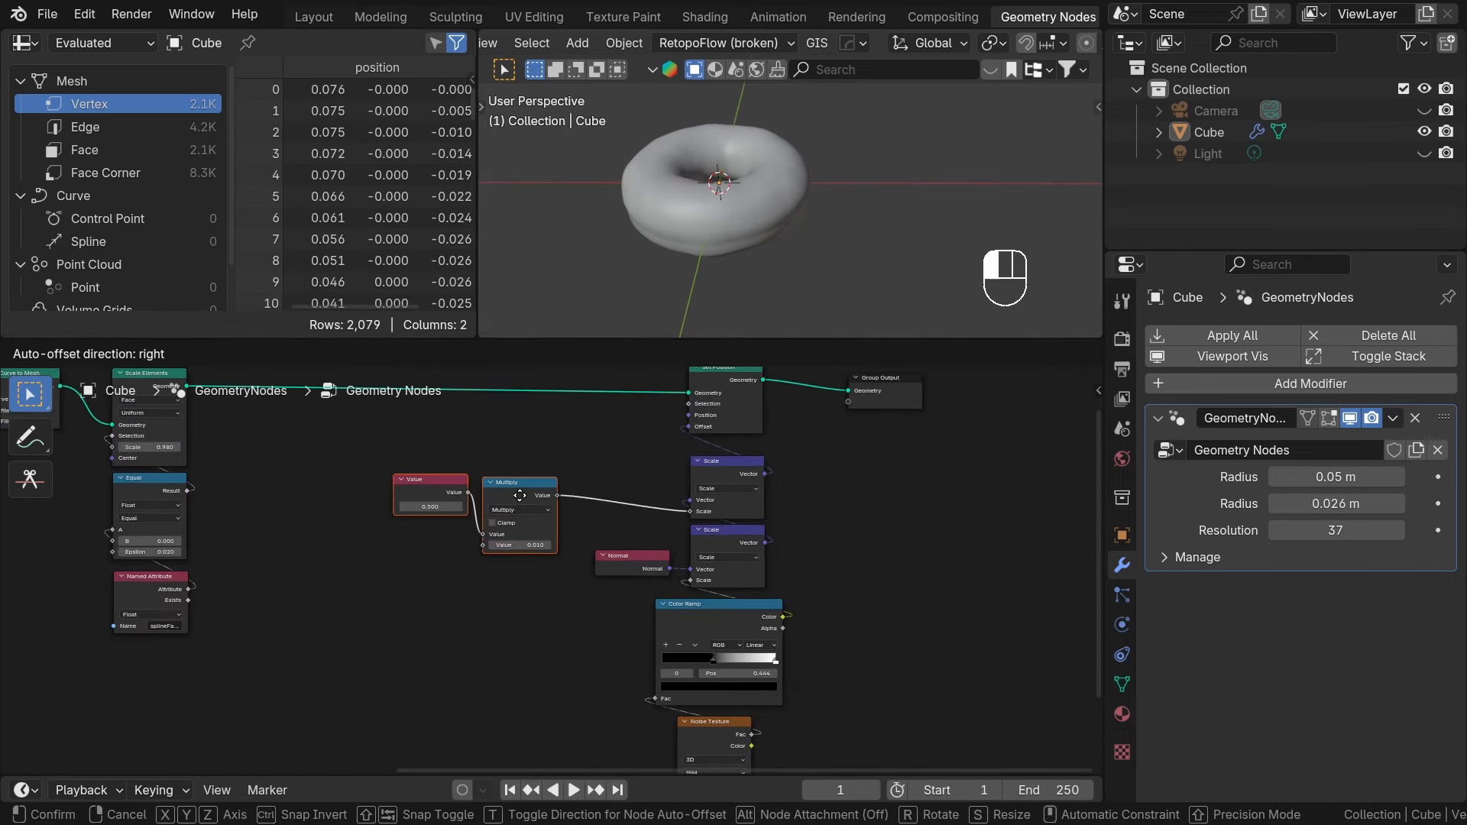
pyautogui.click(628, 475)
pyautogui.scroll(-6, 758, 388)
pyautogui.scroll(7, 772, 617)
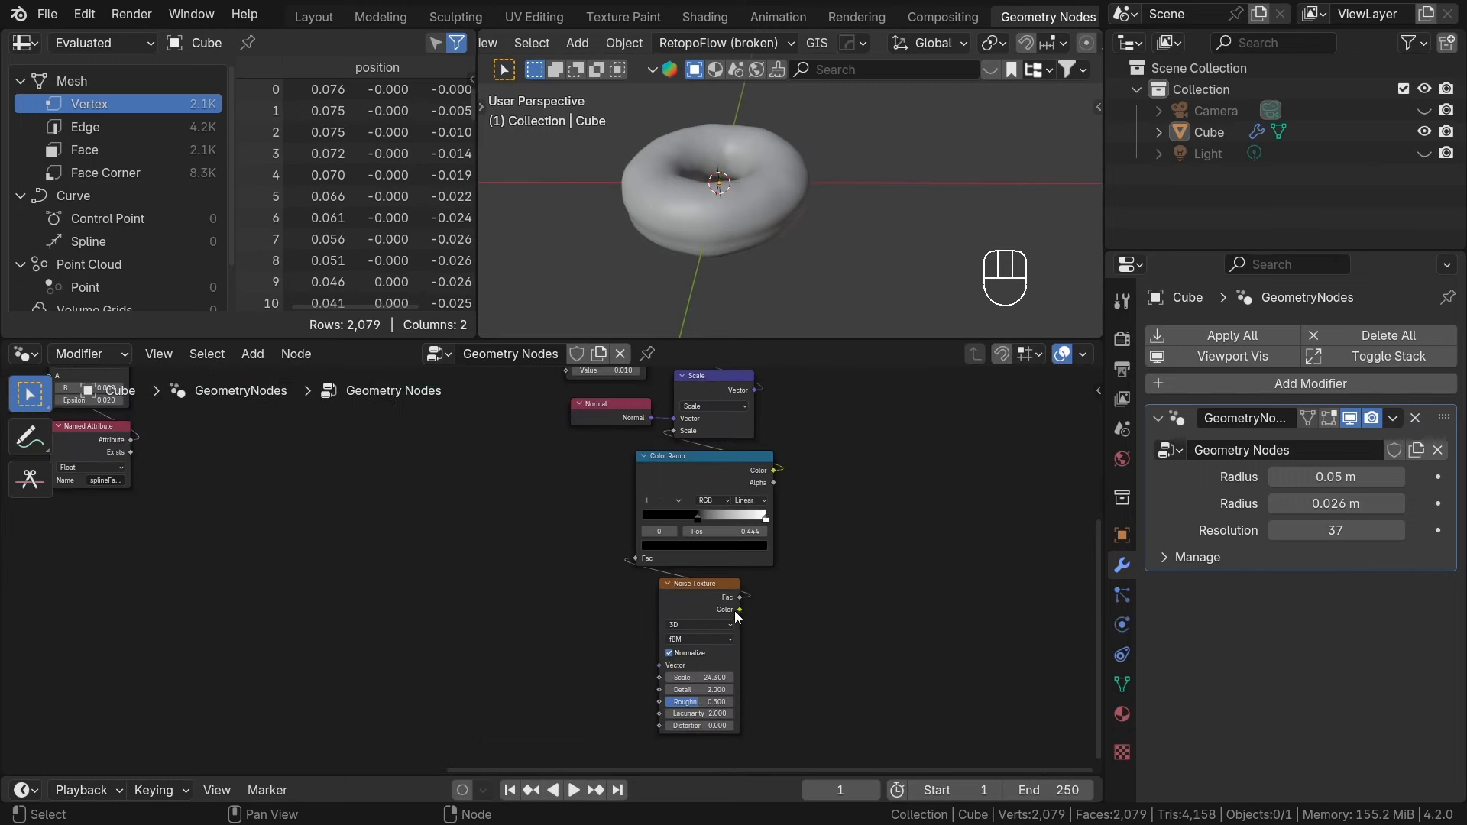
# Preview the Noise Texture and Color Ramp outputs on the Scale Elements geometry.
pyautogui.keyDown('ctrl'); pyautogui.keyDown('shift'); pyautogui.click(710, 599); pyautogui.keyUp('shift'); pyautogui.keyUp('ctrl')
pyautogui.scroll(-3, 706, 590)
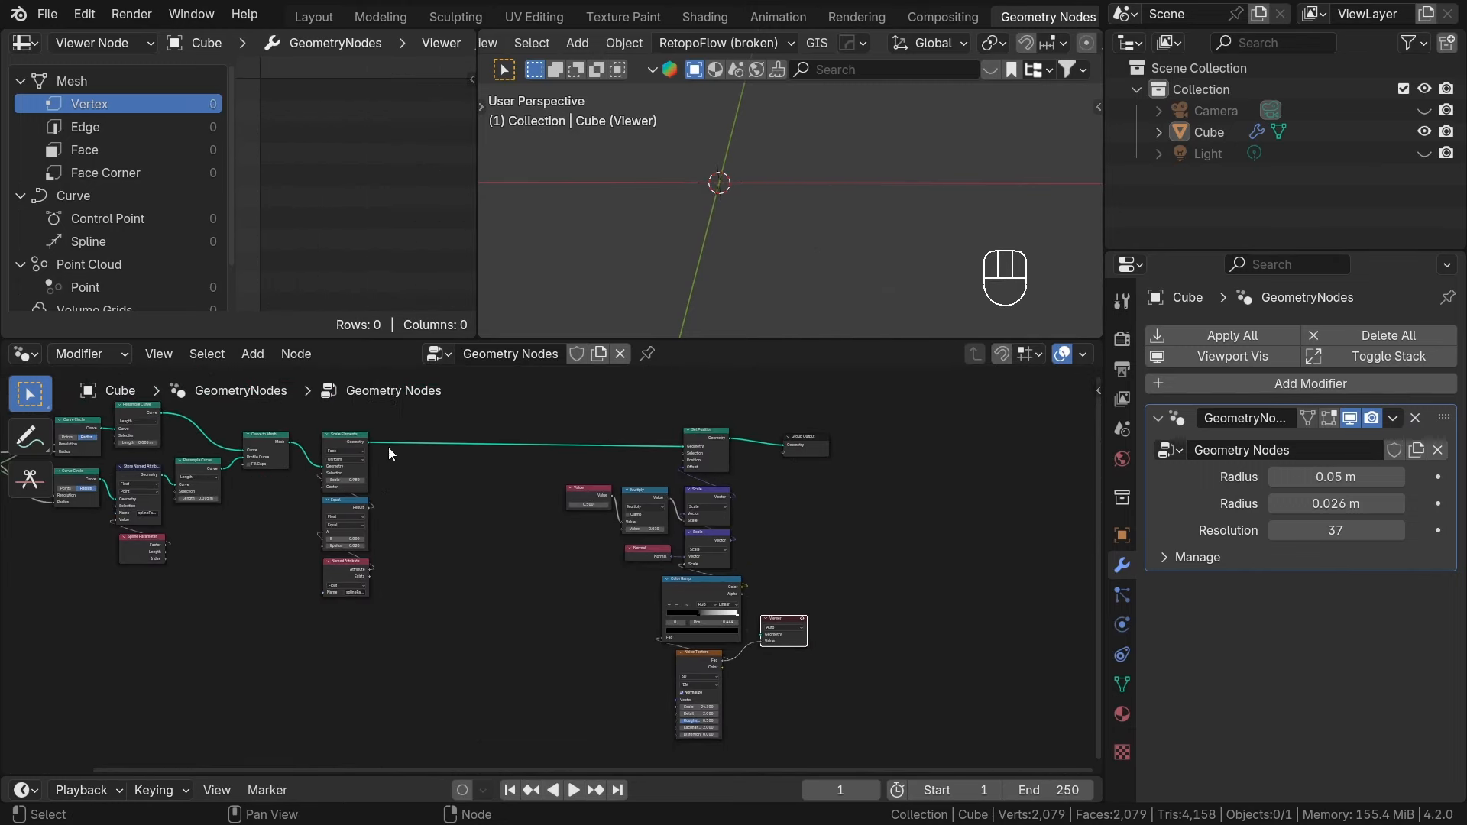
pyautogui.keyDown('ctrl'); pyautogui.keyDown('shift'); pyautogui.click(346, 438); pyautogui.keyUp('shift'); pyautogui.keyUp('ctrl')
pyautogui.scroll(3, 699, 658)
pyautogui.keyDown('ctrl'); pyautogui.keyDown('shift'); pyautogui.click(723, 570); pyautogui.keyUp('shift'); pyautogui.keyUp('ctrl')
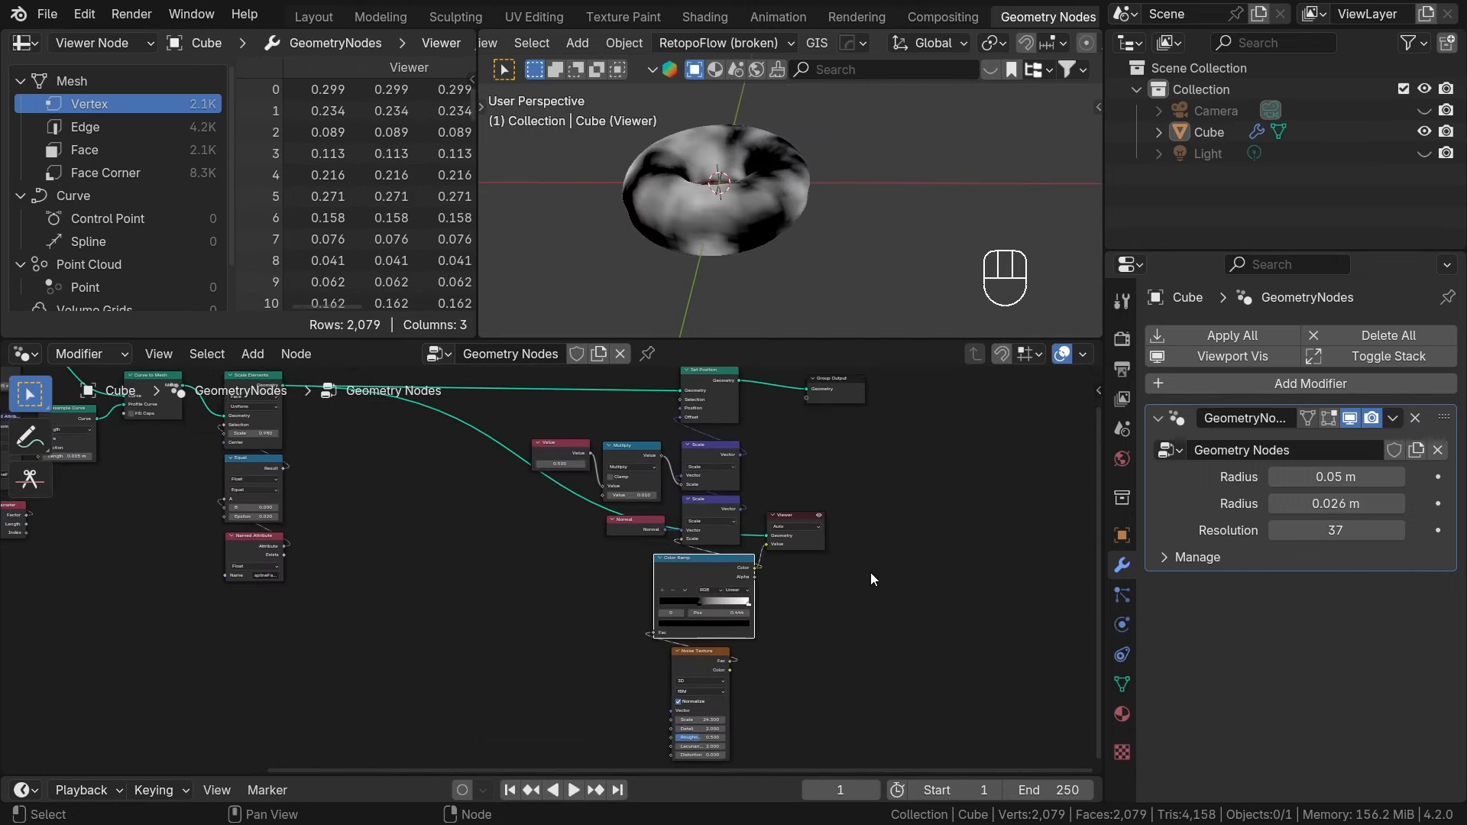
pyautogui.moveTo(764, 524); pyautogui.dragTo(762, 599, button='middle')
pyautogui.scroll(3, 763, 599)
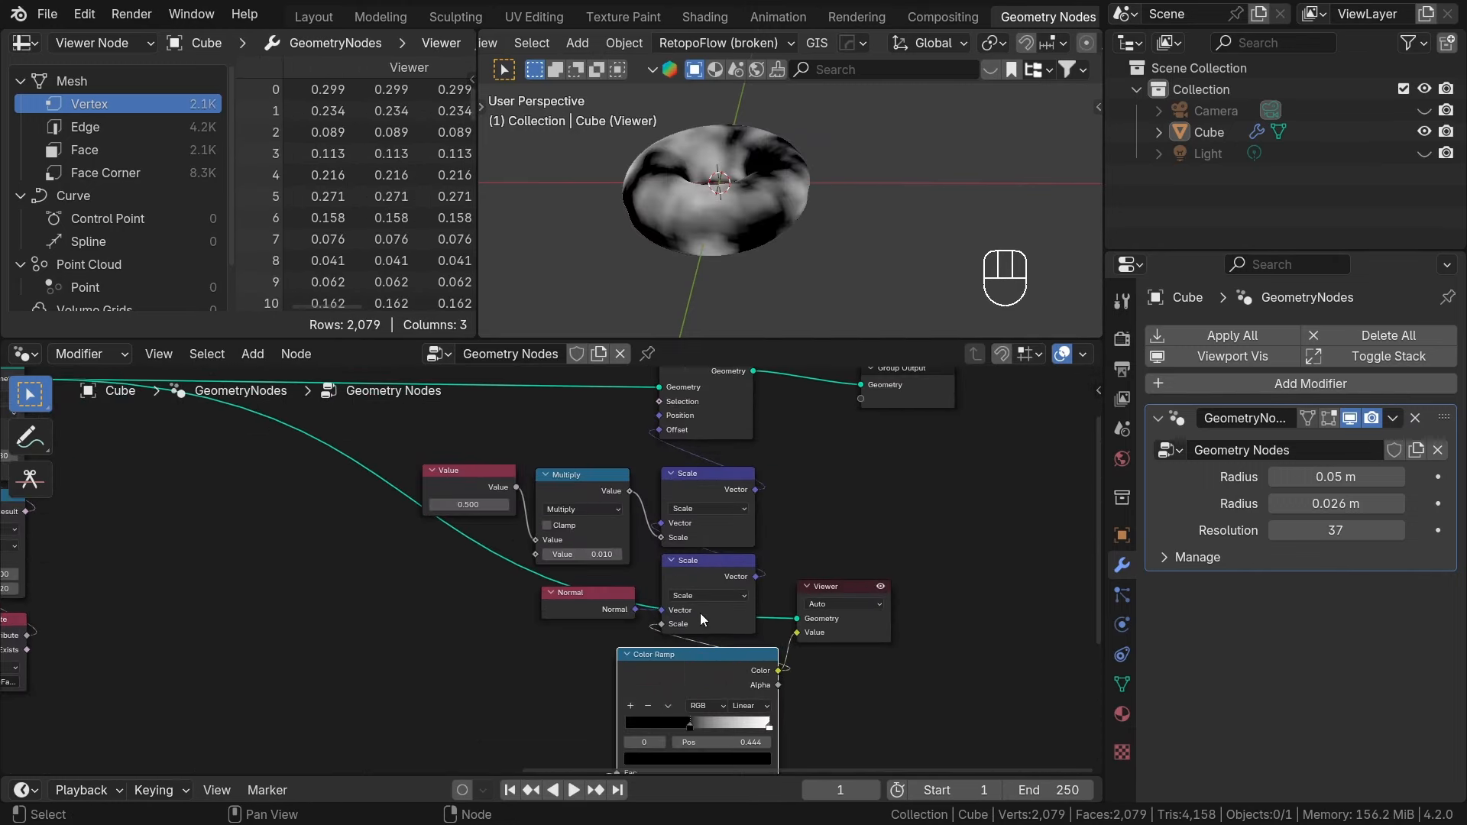
# Preview the lower and upper Scale nodes' vectors in turn, and remove the Viewer node.
pyautogui.keyDown('ctrl'); pyautogui.keyDown('shift'); pyautogui.click(737, 573); pyautogui.keyUp('shift'); pyautogui.keyUp('ctrl')
pyautogui.scroll(2, 636, 593)
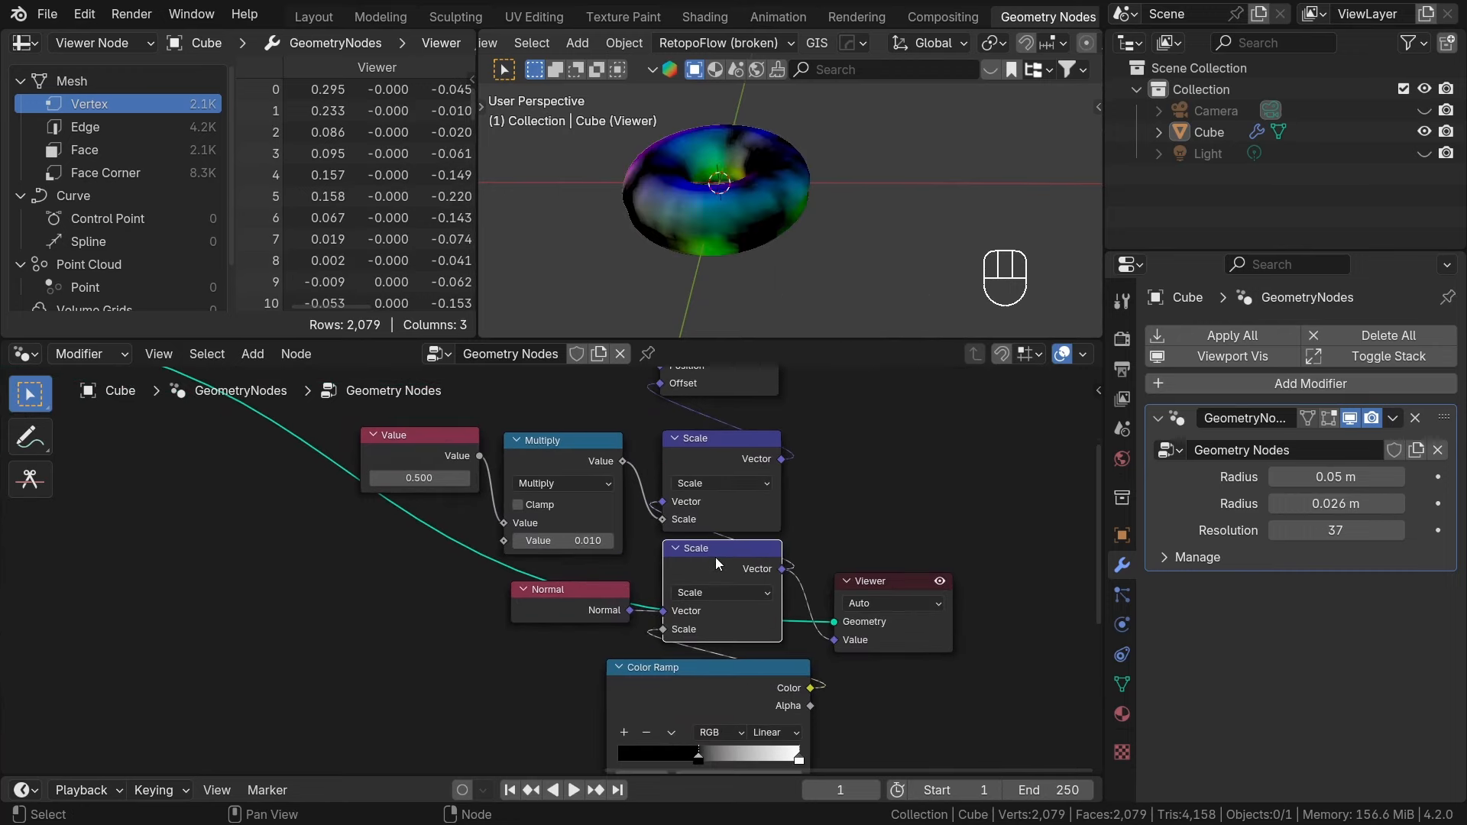
pyautogui.moveTo(716, 558); pyautogui.dragTo(716, 581, button='middle')
pyautogui.moveTo(748, 529)
pyautogui.mouseDown(button='middle')
pyautogui.moveTo(747, 556)
pyautogui.moveTo(727, 528)
pyautogui.mouseUp(button='middle')
pyautogui.keyDown('ctrl'); pyautogui.keyDown('shift'); pyautogui.click(728, 513); pyautogui.keyUp('shift'); pyautogui.keyUp('ctrl')
pyautogui.moveTo(1005, 690); pyautogui.dragTo(865, 607)
pyautogui.press('x')
pyautogui.scroll(-6, 829, 590)
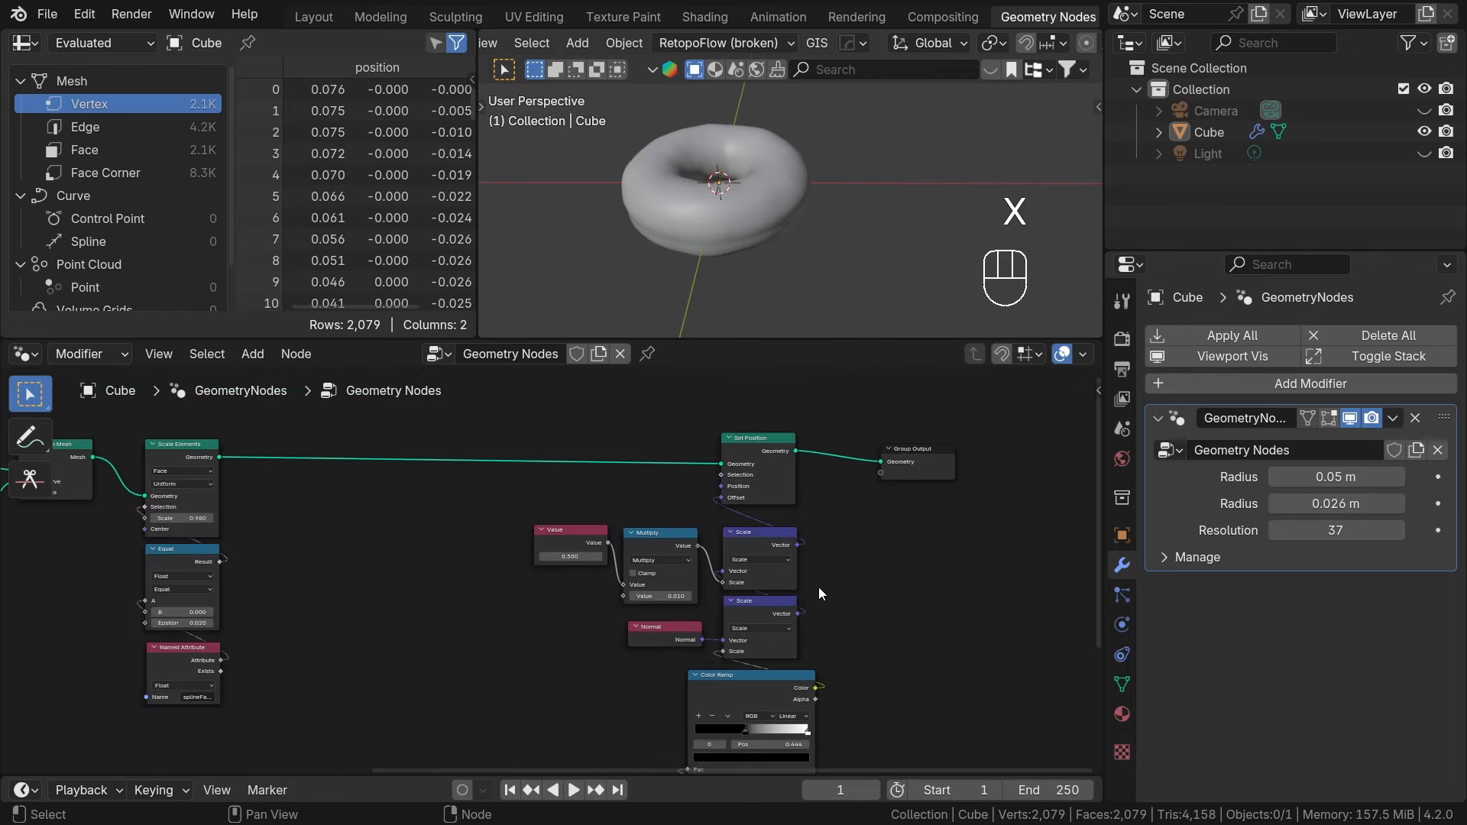
# Try a different strength in the Value node and undo the change.
pyautogui.moveTo(799, 587); pyautogui.dragTo(846, 540, button='middle')
pyautogui.scroll(4, 846, 536)
pyautogui.click(787, 479)
pyautogui.click(671, 471)
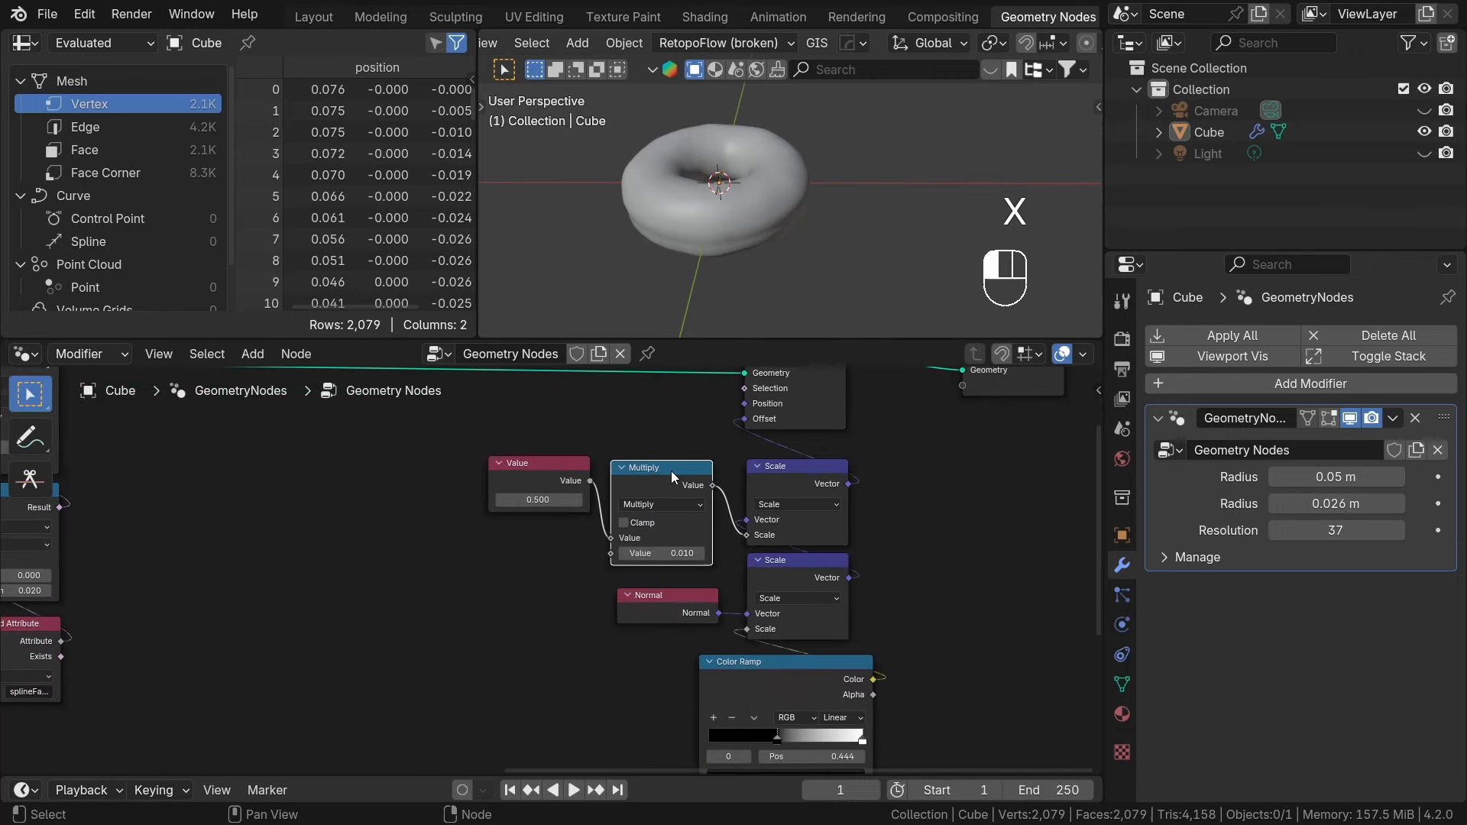
pyautogui.click(532, 468)
pyautogui.moveTo(538, 500)
pyautogui.keyDown('shift'); pyautogui.mouseDown()
pyautogui.moveTo(649, 500)
pyautogui.moveTo(529, 500)
pyautogui.mouseUp(); pyautogui.keyUp('shift')
pyautogui.hotkey('ctrl', 'z')
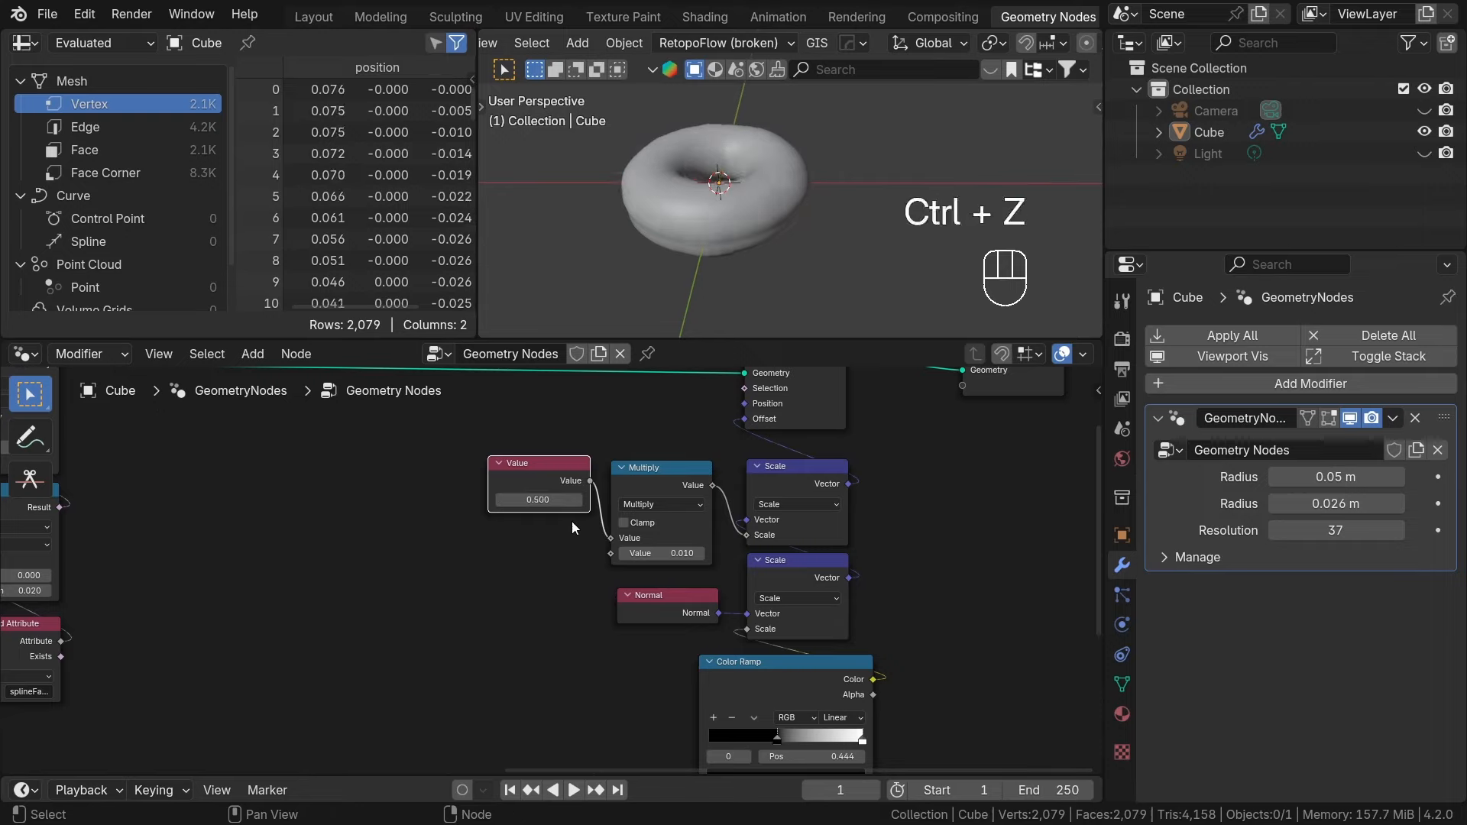
# Try adjusting the Location values of the Mapping node feeding the demo cube's Noise Texture.
pyautogui.moveTo(810, 748); pyautogui.dragTo(753, 334, button='middle')
pyautogui.scroll(-3, 747, 601)
pyautogui.scroll(2, 760, 607)
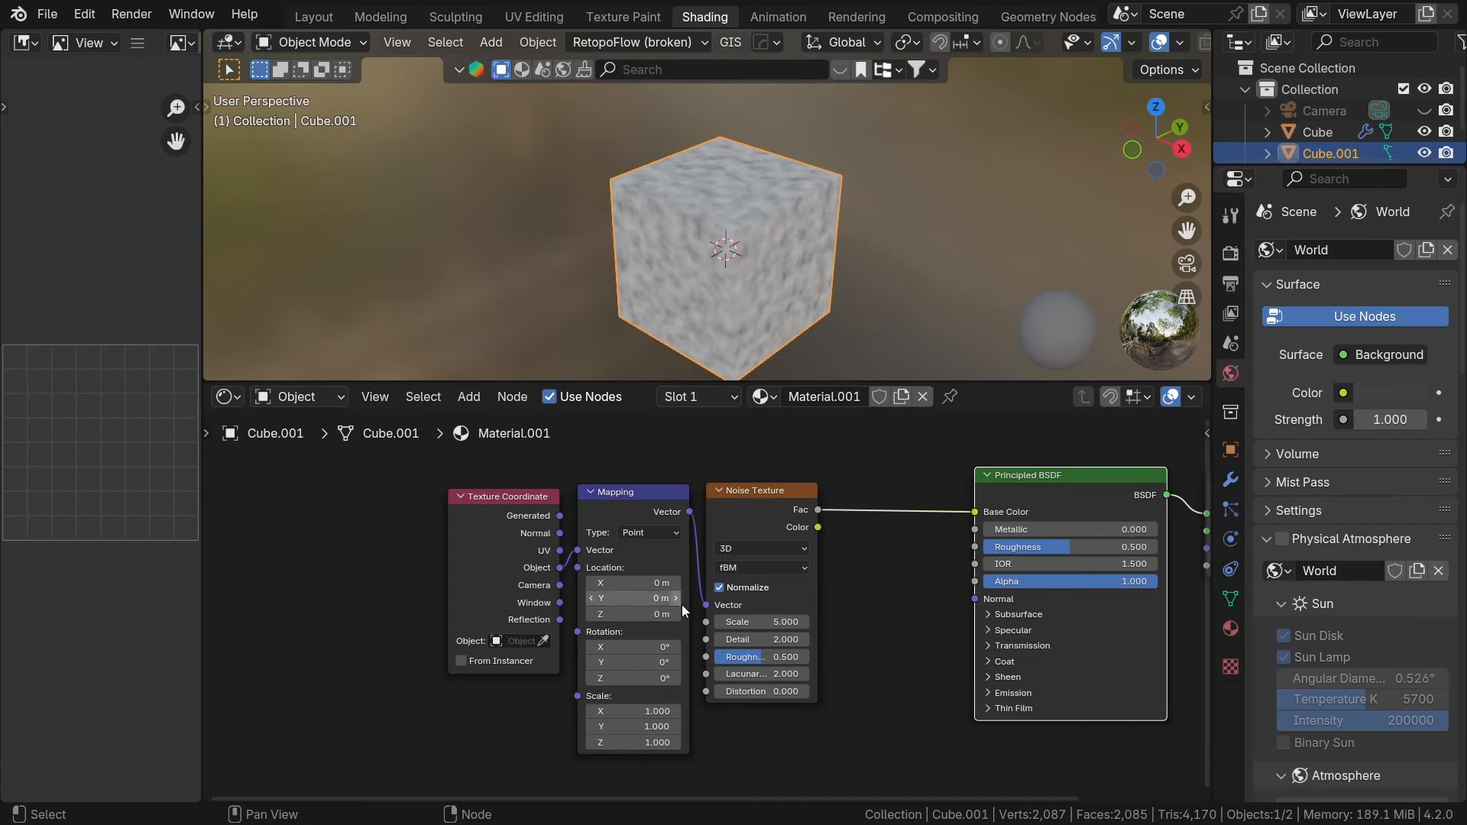
pyautogui.scroll(2, 684, 609)
pyautogui.moveTo(610, 565); pyautogui.dragTo(606, 601)
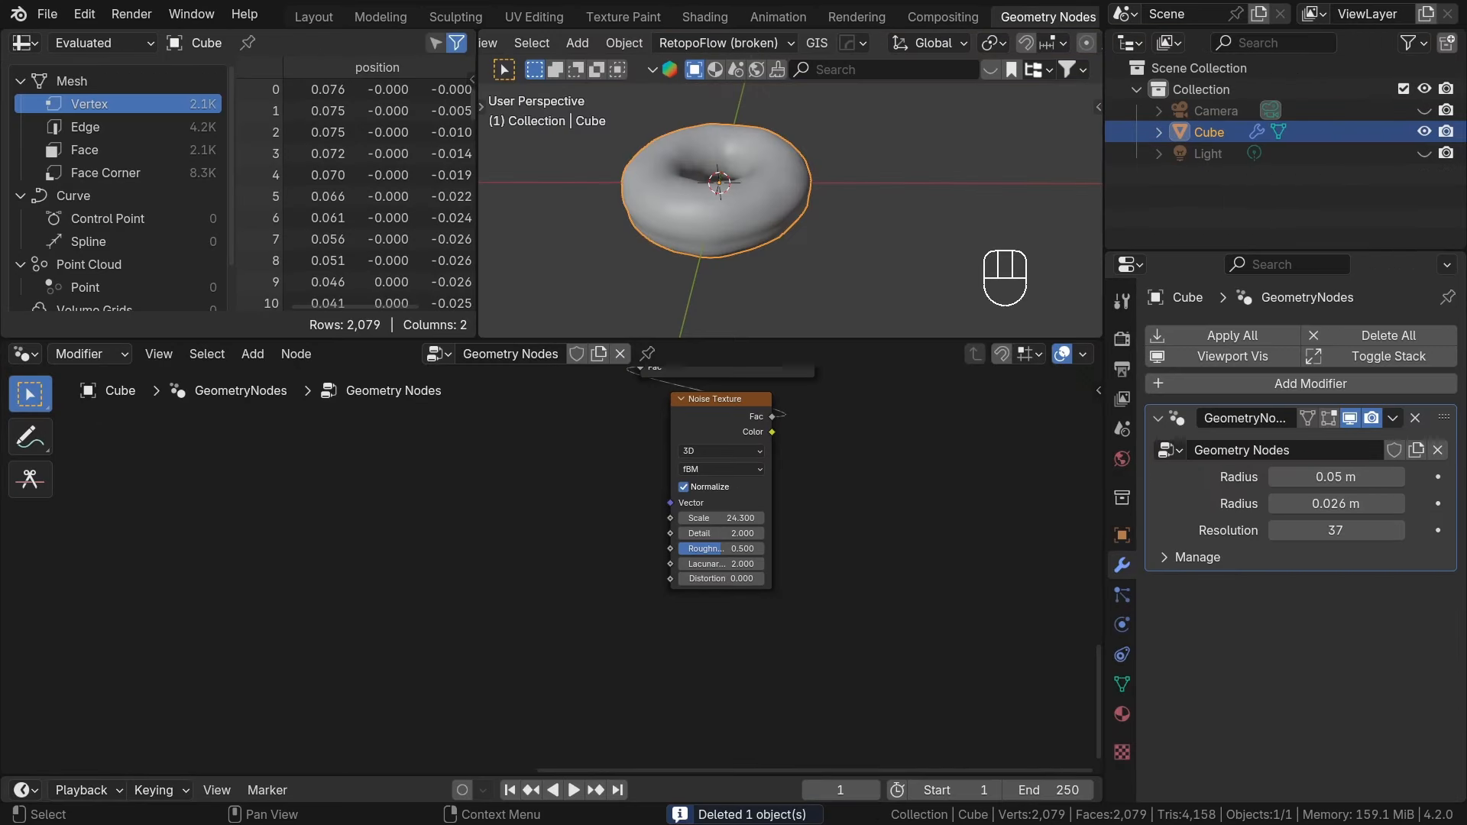
# Add a Position node and place it in the empty space before the Noise Texture node.
pyautogui.hotkey('shift', 'a')
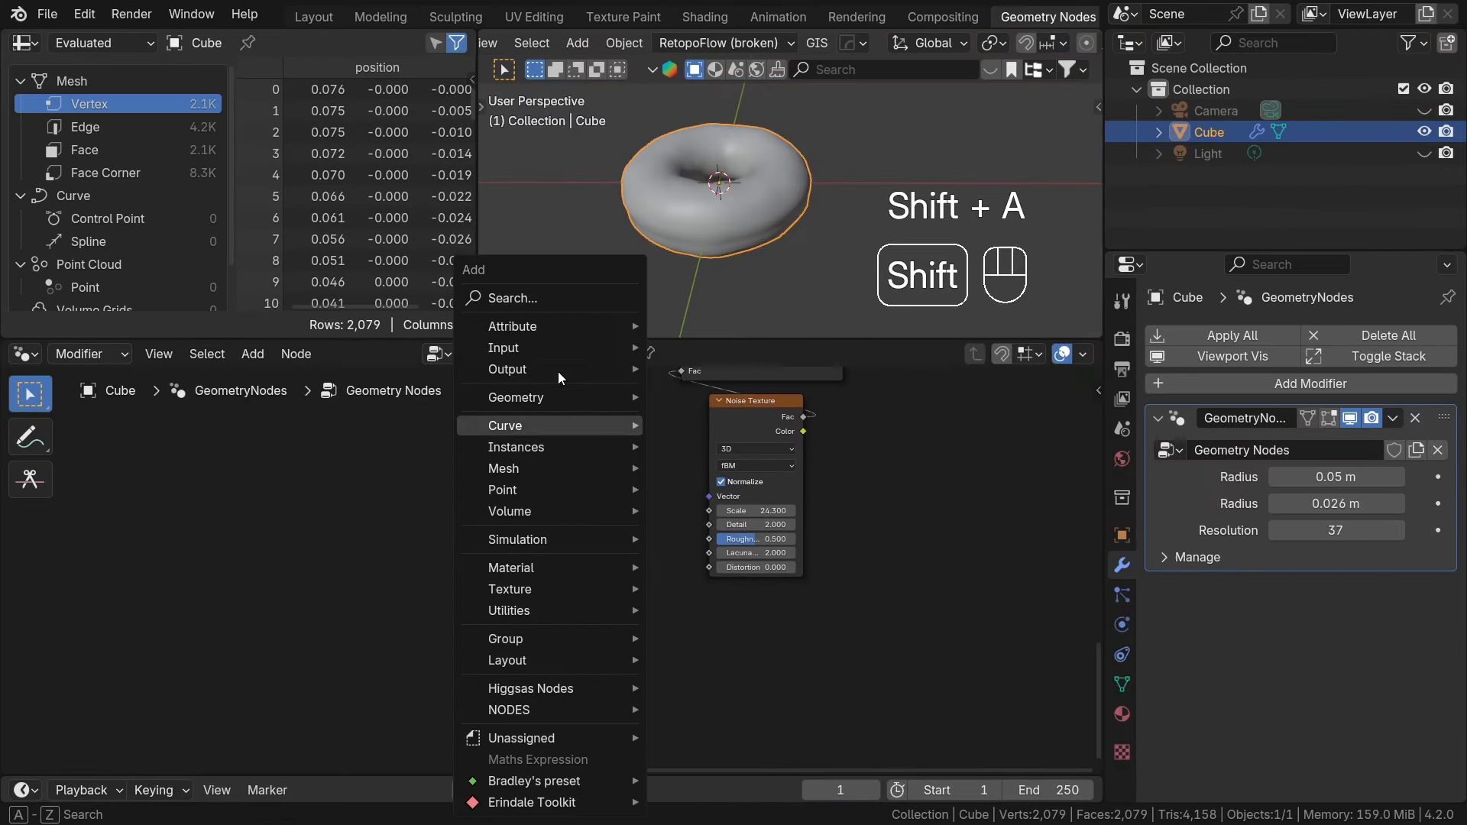
pyautogui.click(550, 305)
pyautogui.write('pos')
pyautogui.press('Return')
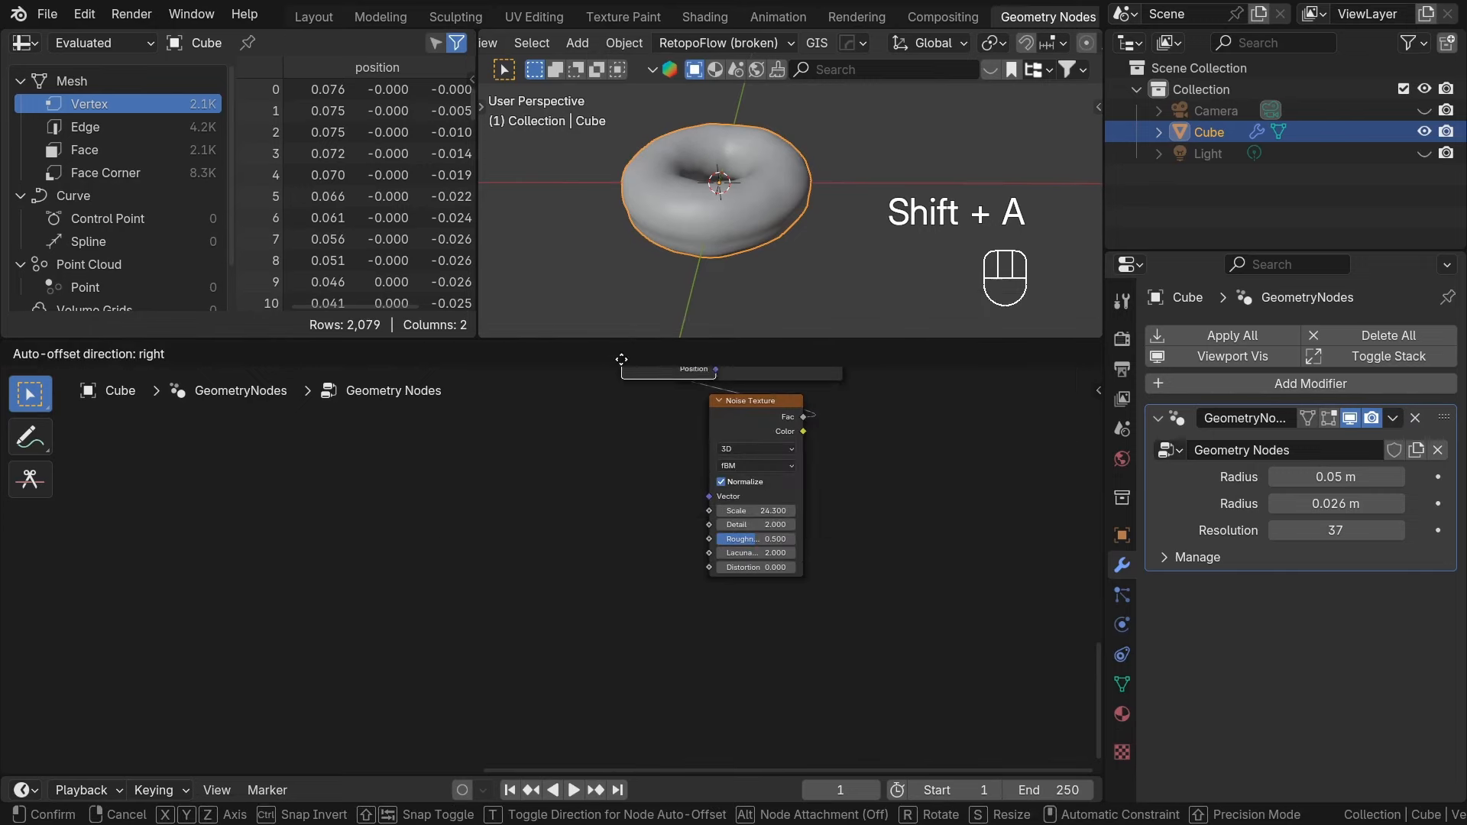
pyautogui.click(318, 562)
pyautogui.scroll(3, 317, 562)
pyautogui.moveTo(317, 562); pyautogui.dragTo(498, 537)
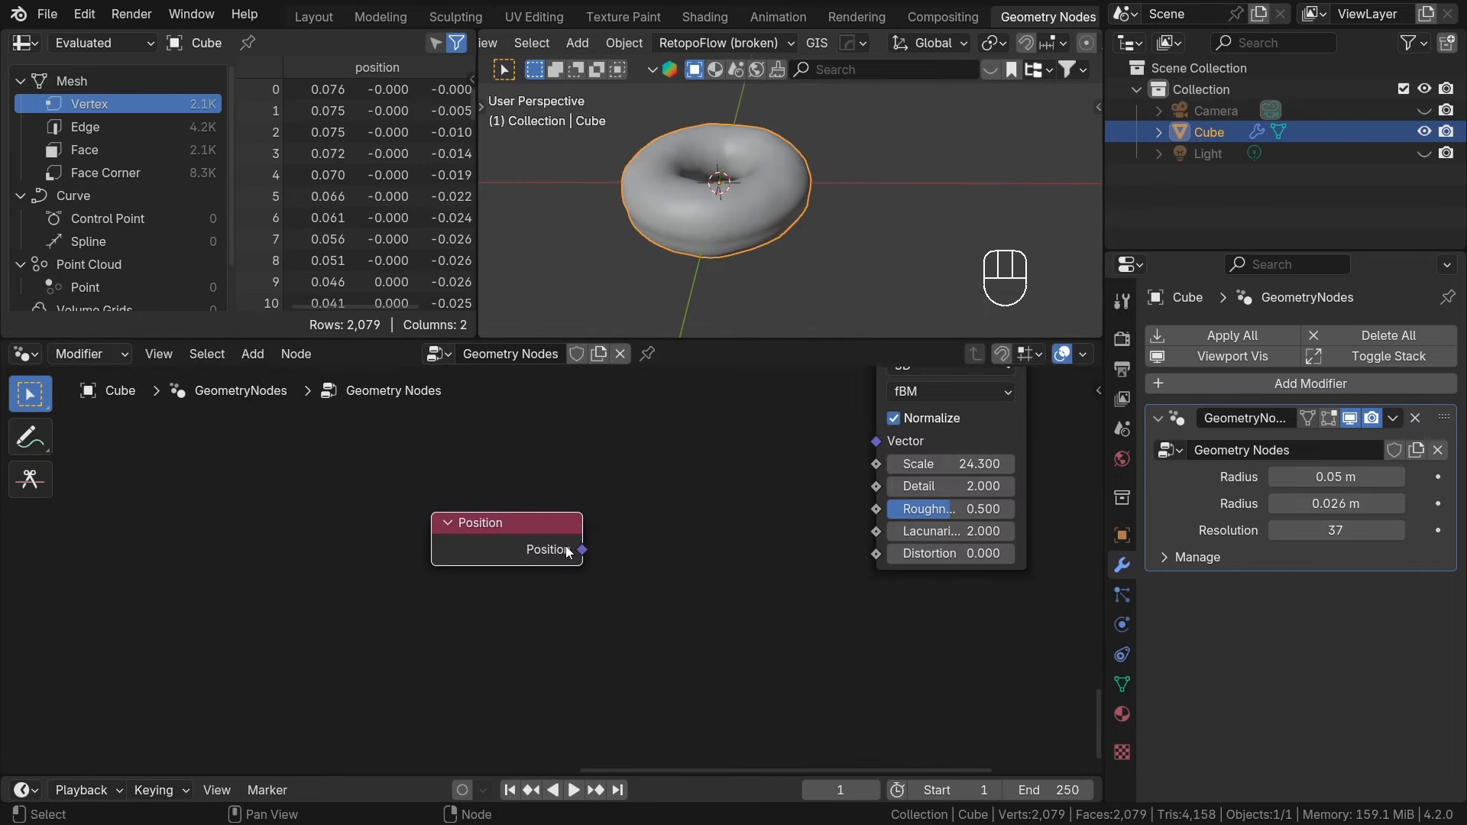
# Preview the Position values on the Set Position geometry and examine the colored donut from above.
pyautogui.keyDown('ctrl'); pyautogui.keyDown('shift'); pyautogui.click(567, 552); pyautogui.keyUp('shift'); pyautogui.keyUp('ctrl')
pyautogui.scroll(-10, 579, 543)
pyautogui.moveTo(579, 543); pyautogui.dragTo(537, 726, button='middle')
pyautogui.scroll(2, 651, 504)
pyautogui.moveTo(654, 416); pyautogui.dragTo(645, 492, button='middle')
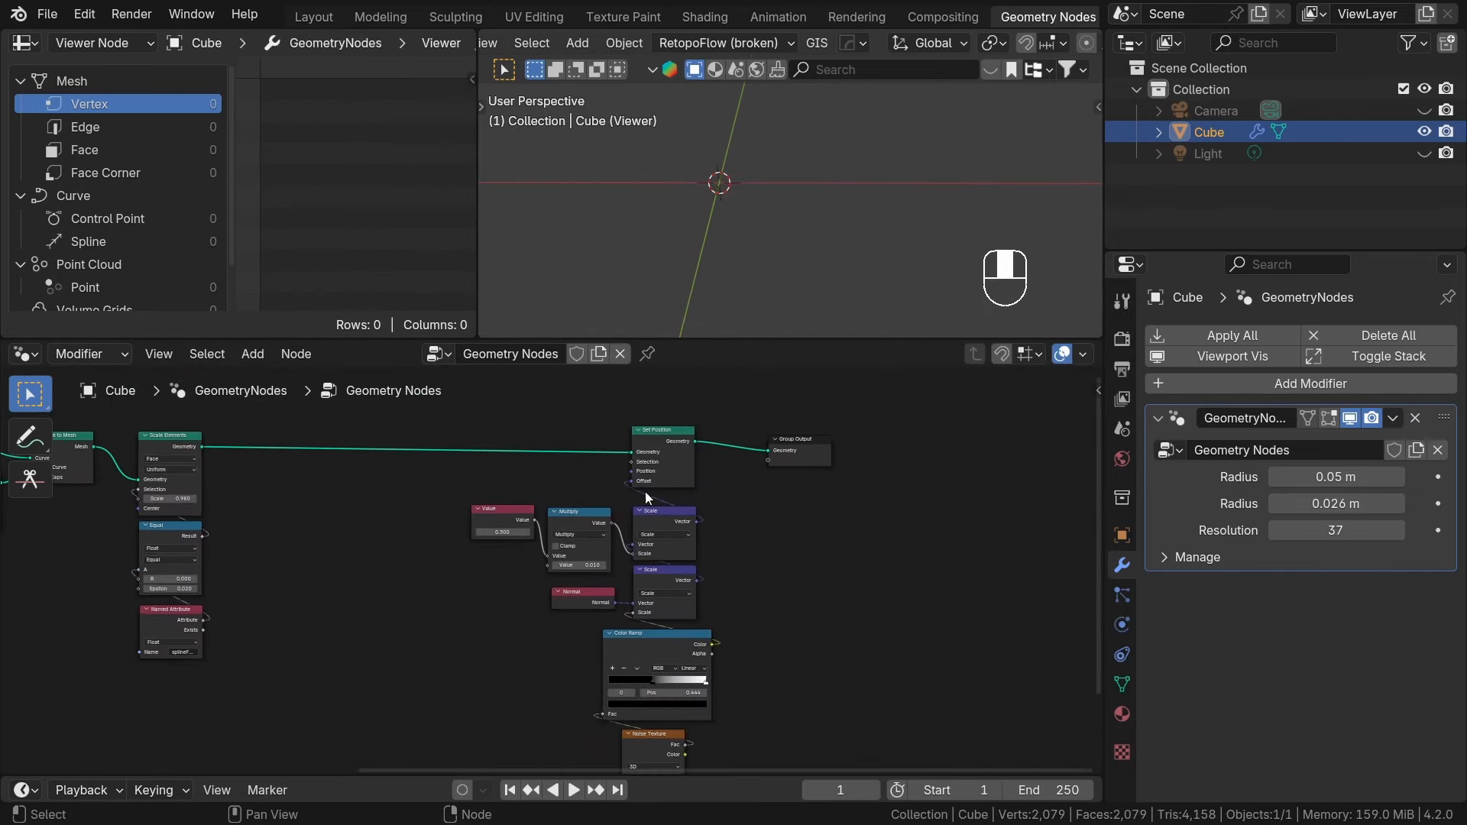
pyautogui.keyDown('ctrl'); pyautogui.keyDown('shift'); pyautogui.click(663, 454); pyautogui.keyUp('shift'); pyautogui.keyUp('ctrl')
pyautogui.moveTo(706, 213); pyautogui.dragTo(713, 324, button='middle')
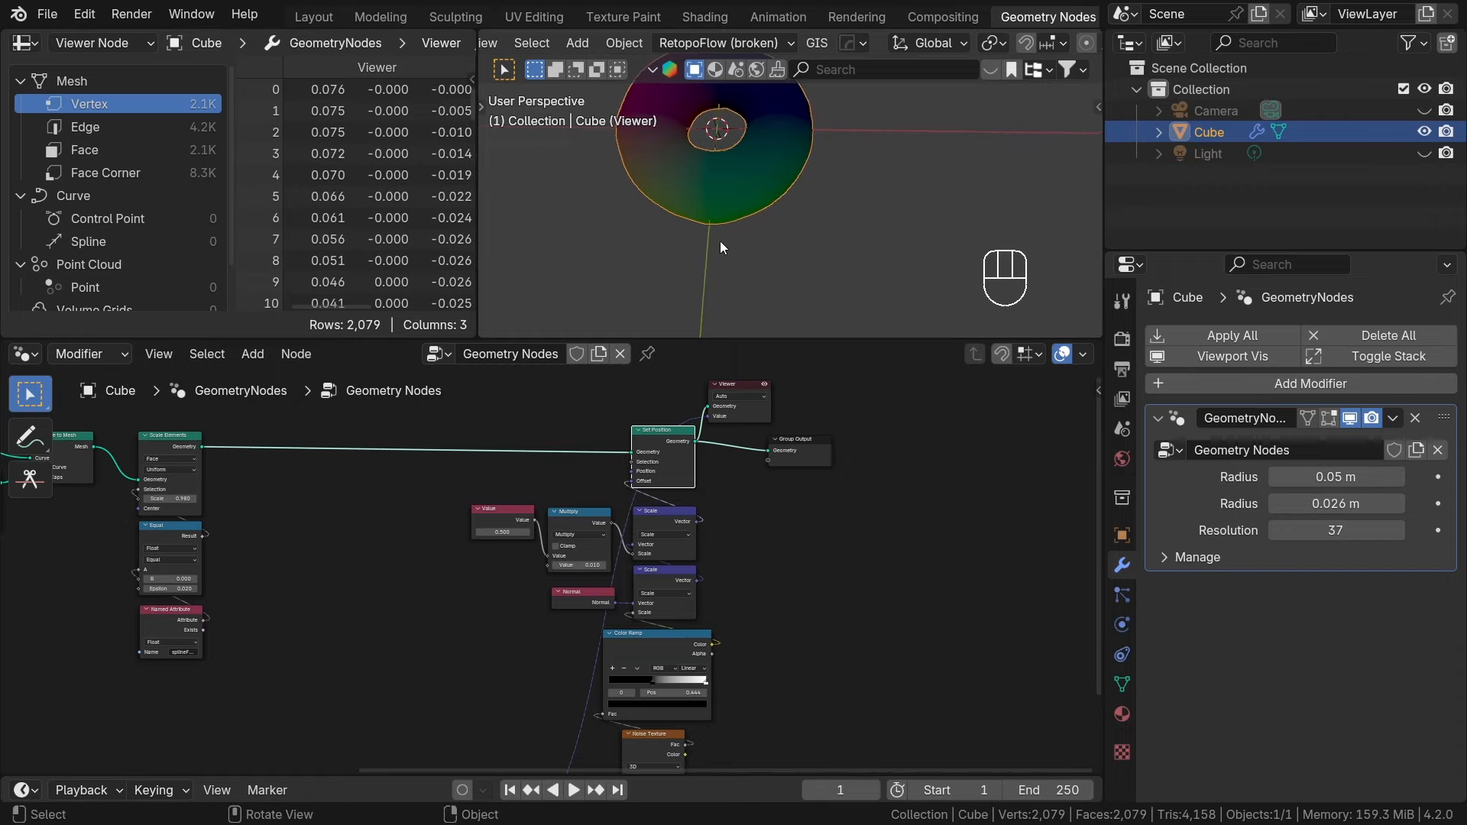
pyautogui.scroll(-2, 719, 244)
# Connect Position to the Noise Texture's Vector input and compare the Fac preview with the link removed and restored.
pyautogui.moveTo(604, 714); pyautogui.dragTo(649, 505, button='middle')
pyautogui.scroll(7, 554, 640)
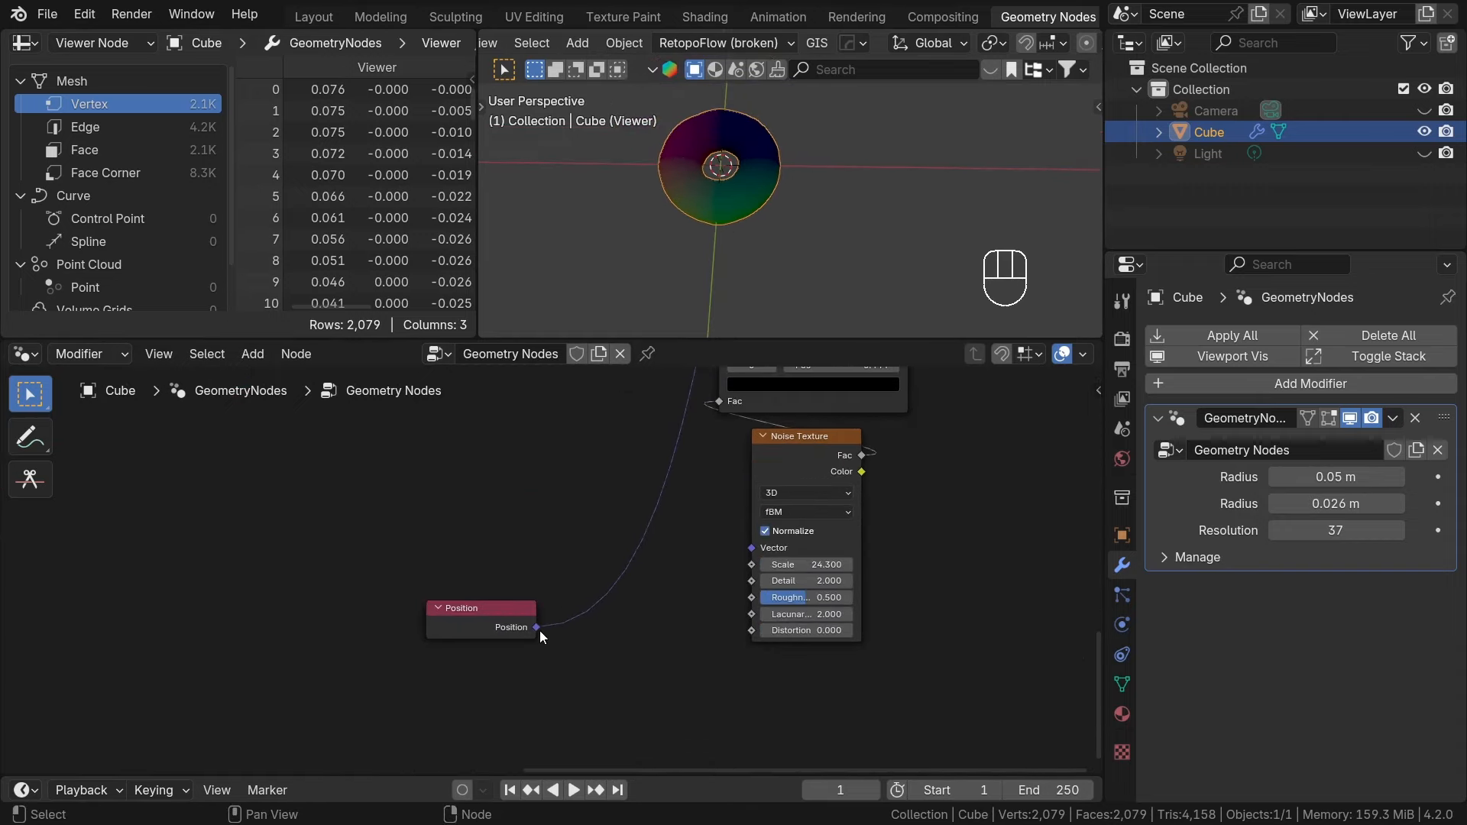
pyautogui.moveTo(735, 558); pyautogui.dragTo(736, 553)
pyautogui.scroll(-2, 662, 644)
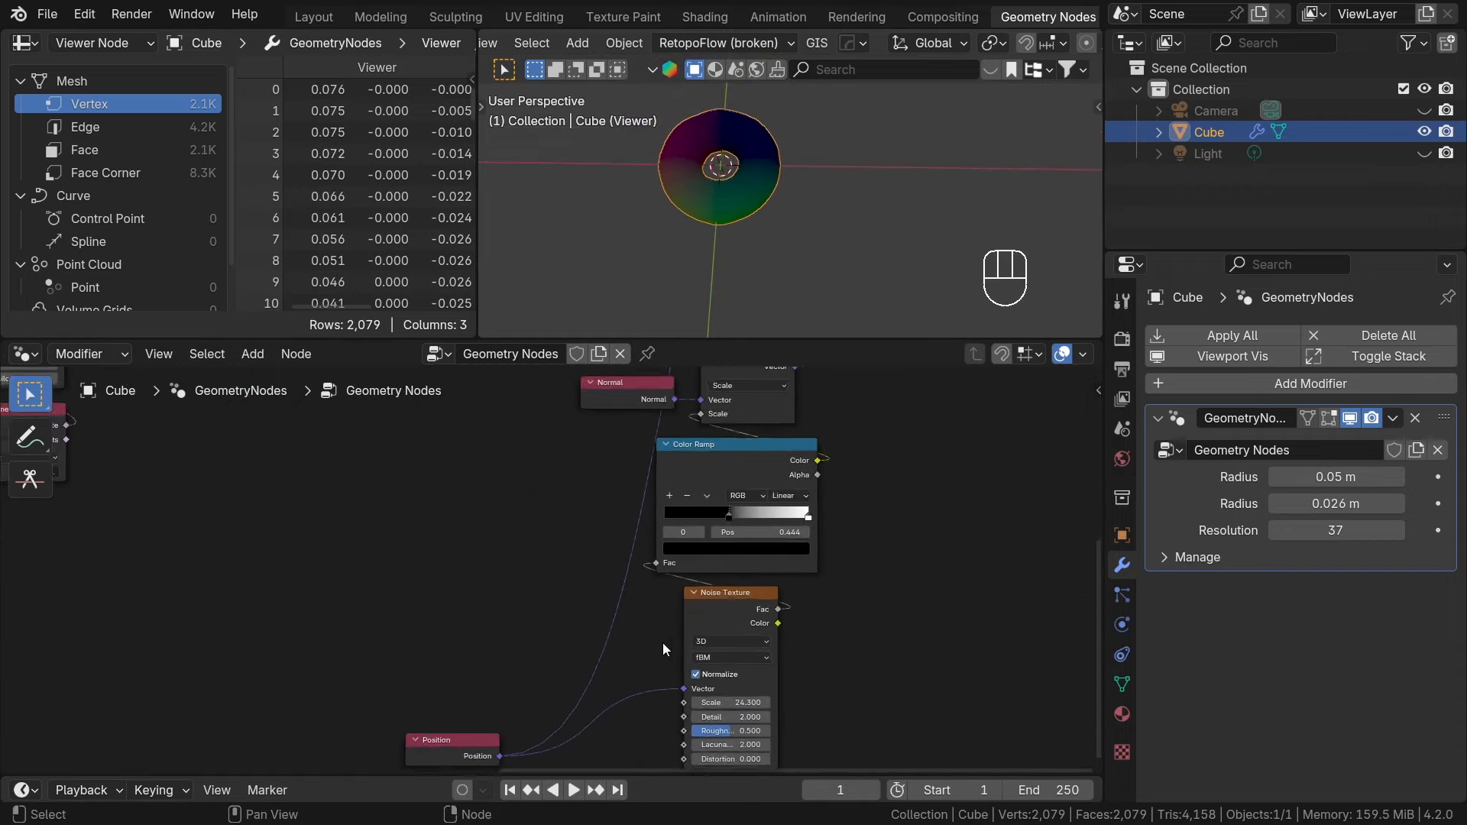
pyautogui.keyDown('ctrl'); pyautogui.keyDown('shift'); pyautogui.click(715, 628); pyautogui.keyUp('shift'); pyautogui.keyUp('ctrl')
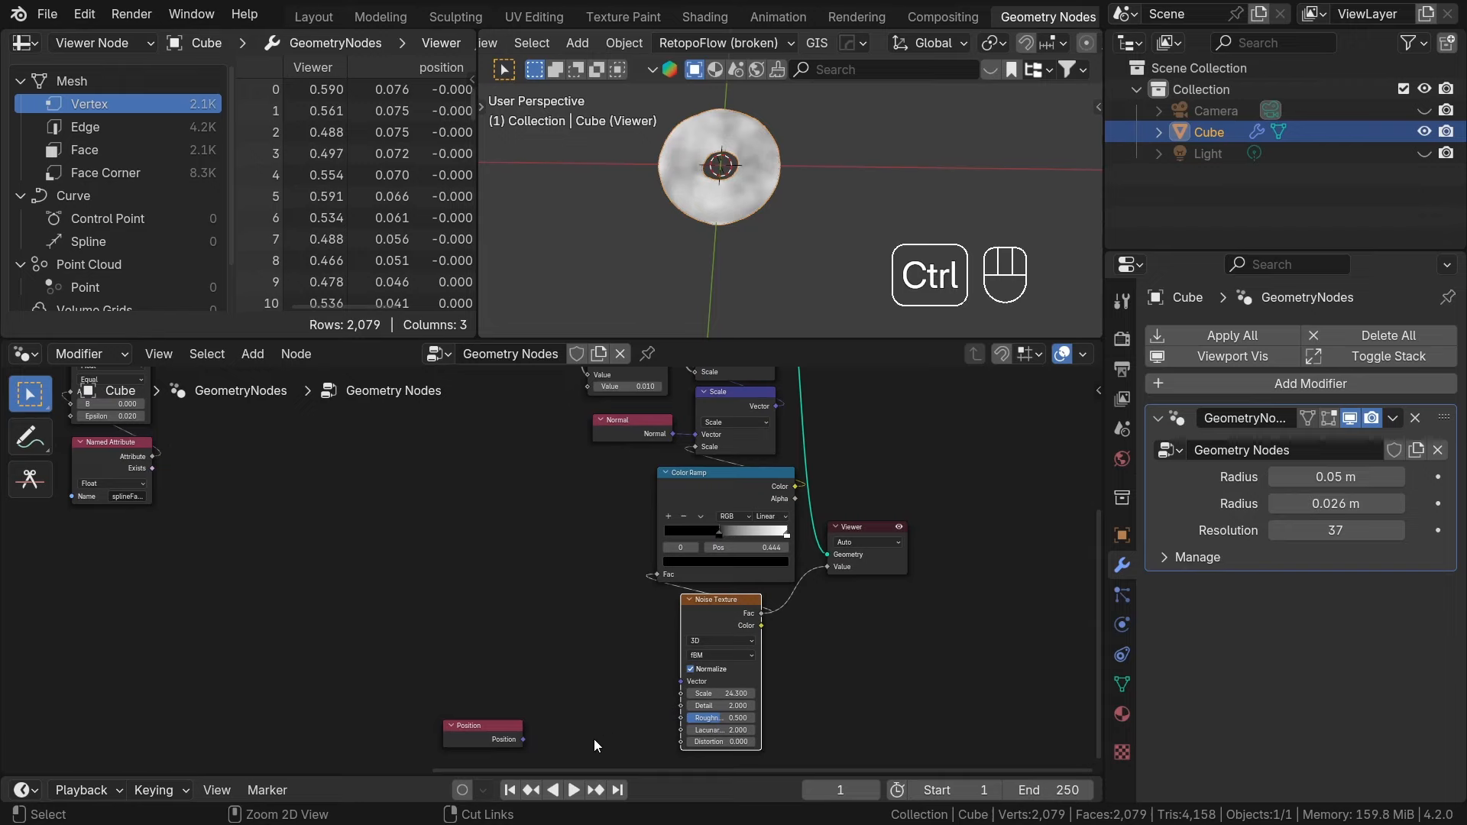
pyautogui.moveTo(523, 740); pyautogui.dragTo(681, 682)
pyautogui.moveTo(586, 736); pyautogui.dragTo(563, 684, button='middle')
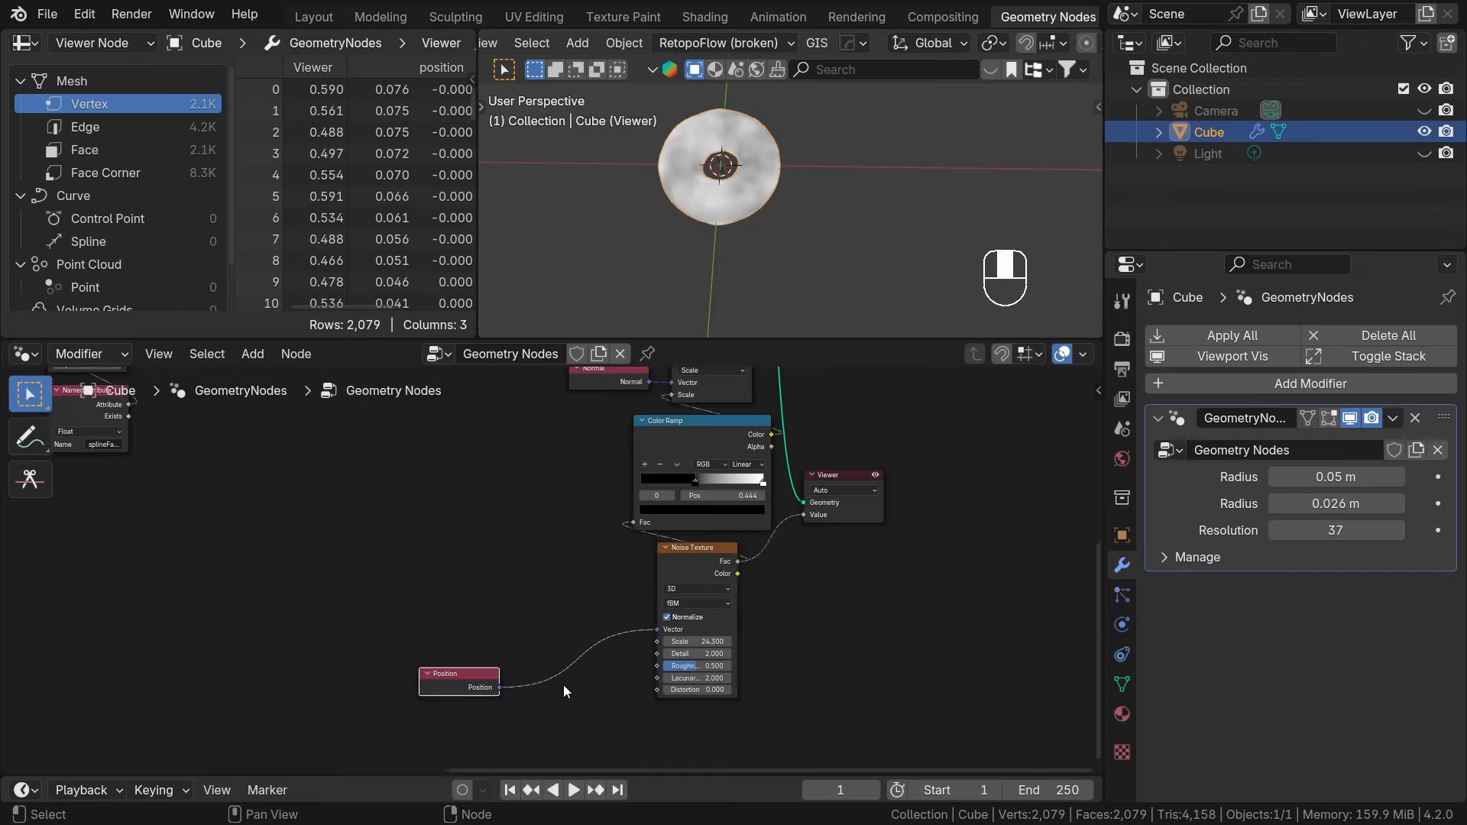
pyautogui.scroll(3, 540, 695)
pyautogui.keyDown('ctrl'); pyautogui.moveTo(527, 657); pyautogui.dragTo(479, 699, button='right'); pyautogui.keyUp('ctrl')
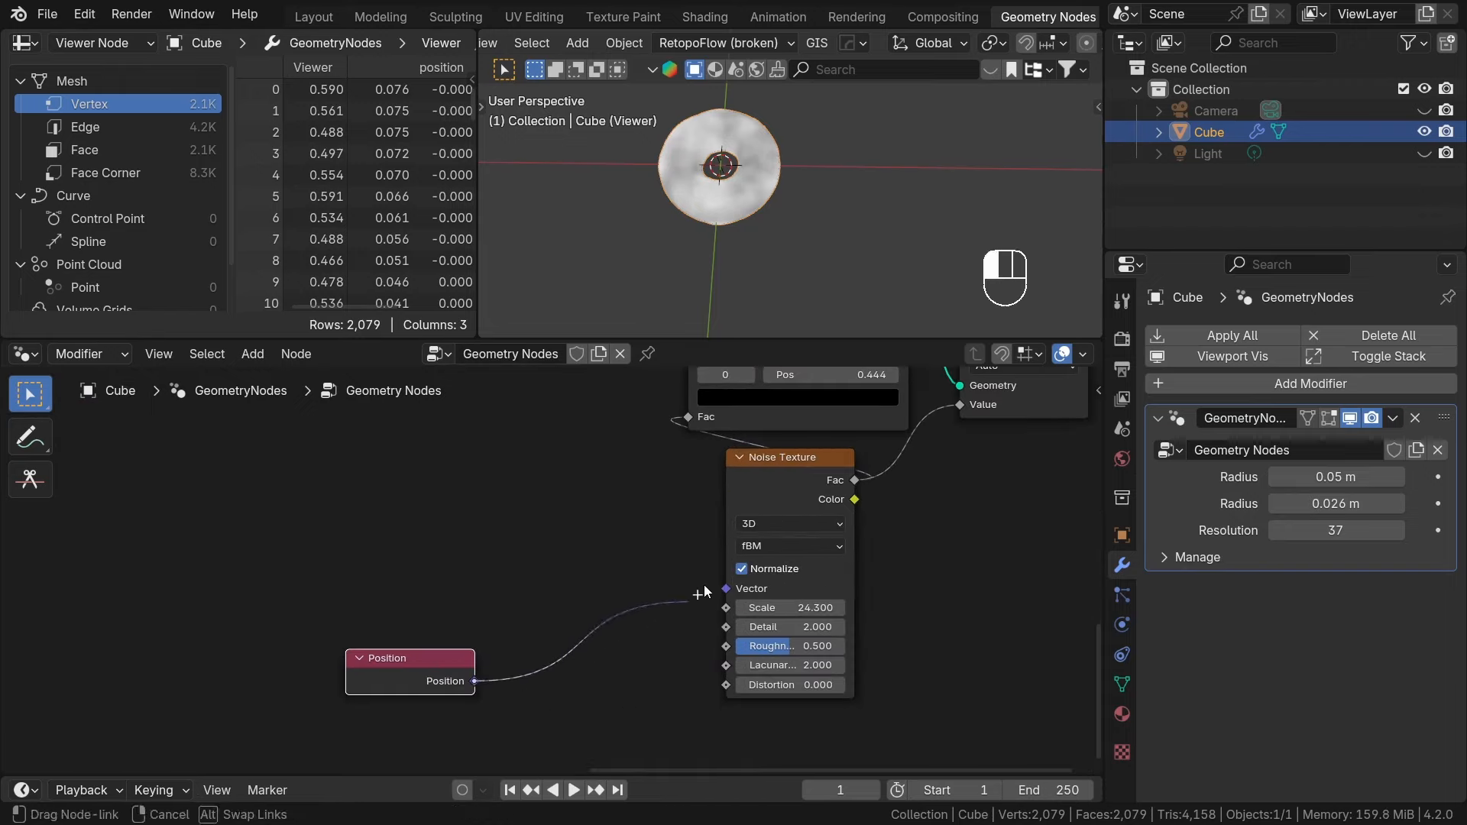
# Insert a Vector Math Add node between the Position node and the Noise Texture's Vector input.
pyautogui.moveTo(429, 658); pyautogui.dragTo(464, 614)
pyautogui.write('add')
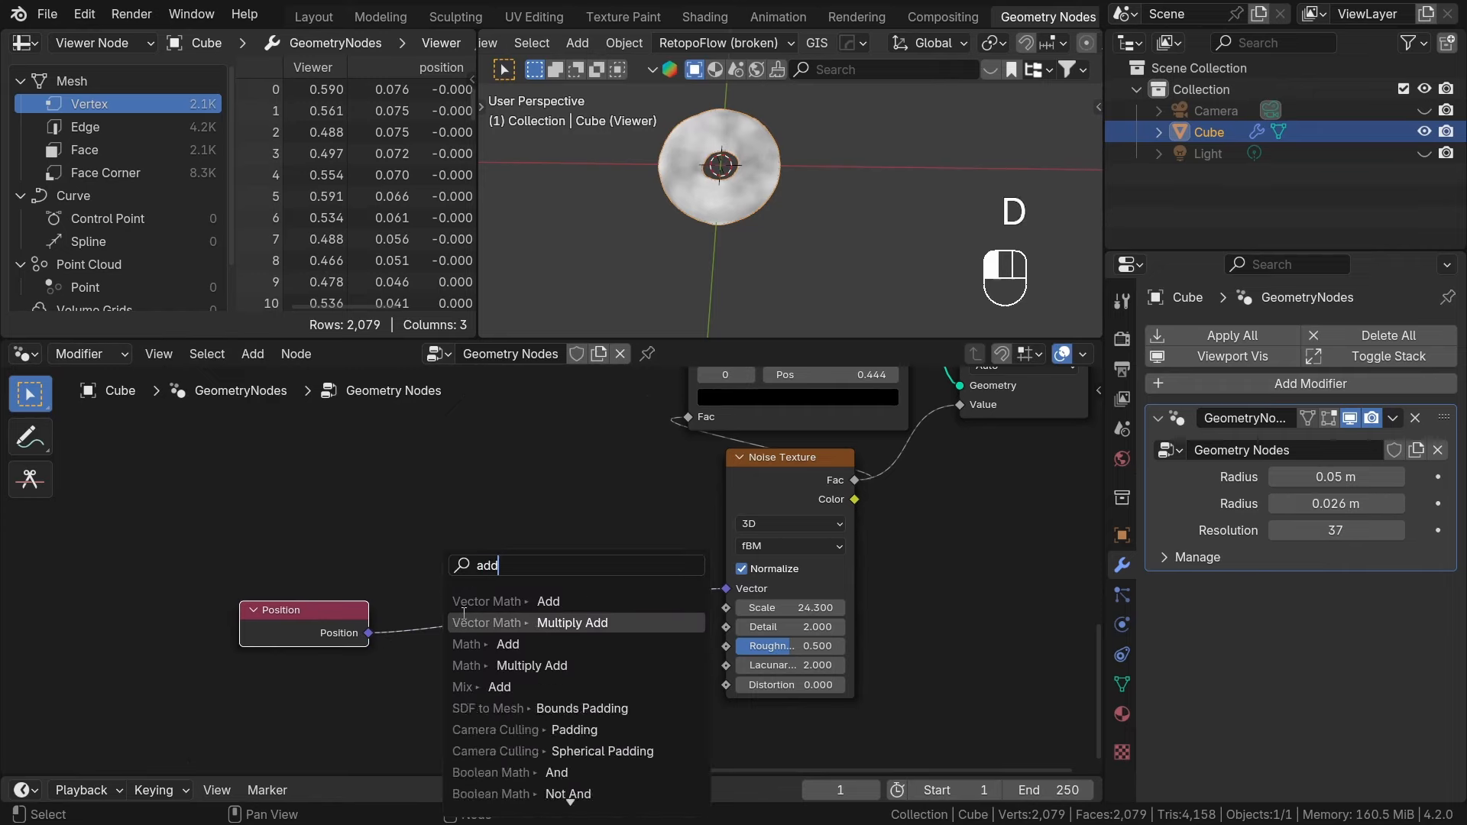
pyautogui.click(504, 601)
pyautogui.click(584, 662)
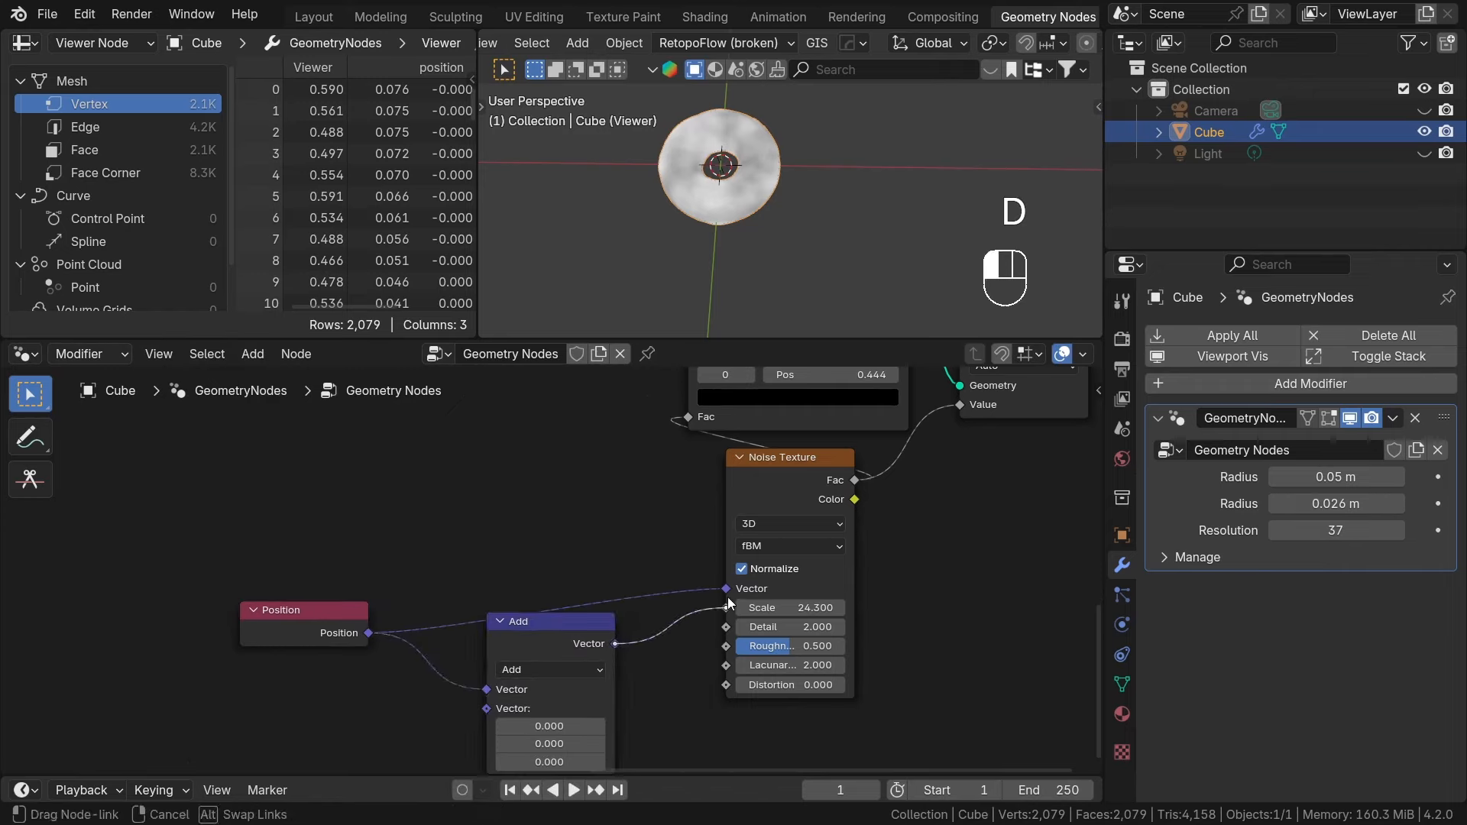
pyautogui.moveTo(609, 748); pyautogui.dragTo(616, 698)
pyautogui.moveTo(567, 723); pyautogui.dragTo(562, 680, button='middle')
pyautogui.scroll(1, 559, 679)
pyautogui.moveTo(556, 668)
pyautogui.mouseDown()
pyautogui.moveTo(604, 668)
pyautogui.moveTo(554, 668)
pyautogui.moveTo(557, 646)
pyautogui.moveTo(608, 646)
pyautogui.moveTo(548, 647)
pyautogui.mouseUp()
pyautogui.moveTo(550, 624); pyautogui.dragTo(575, 625)
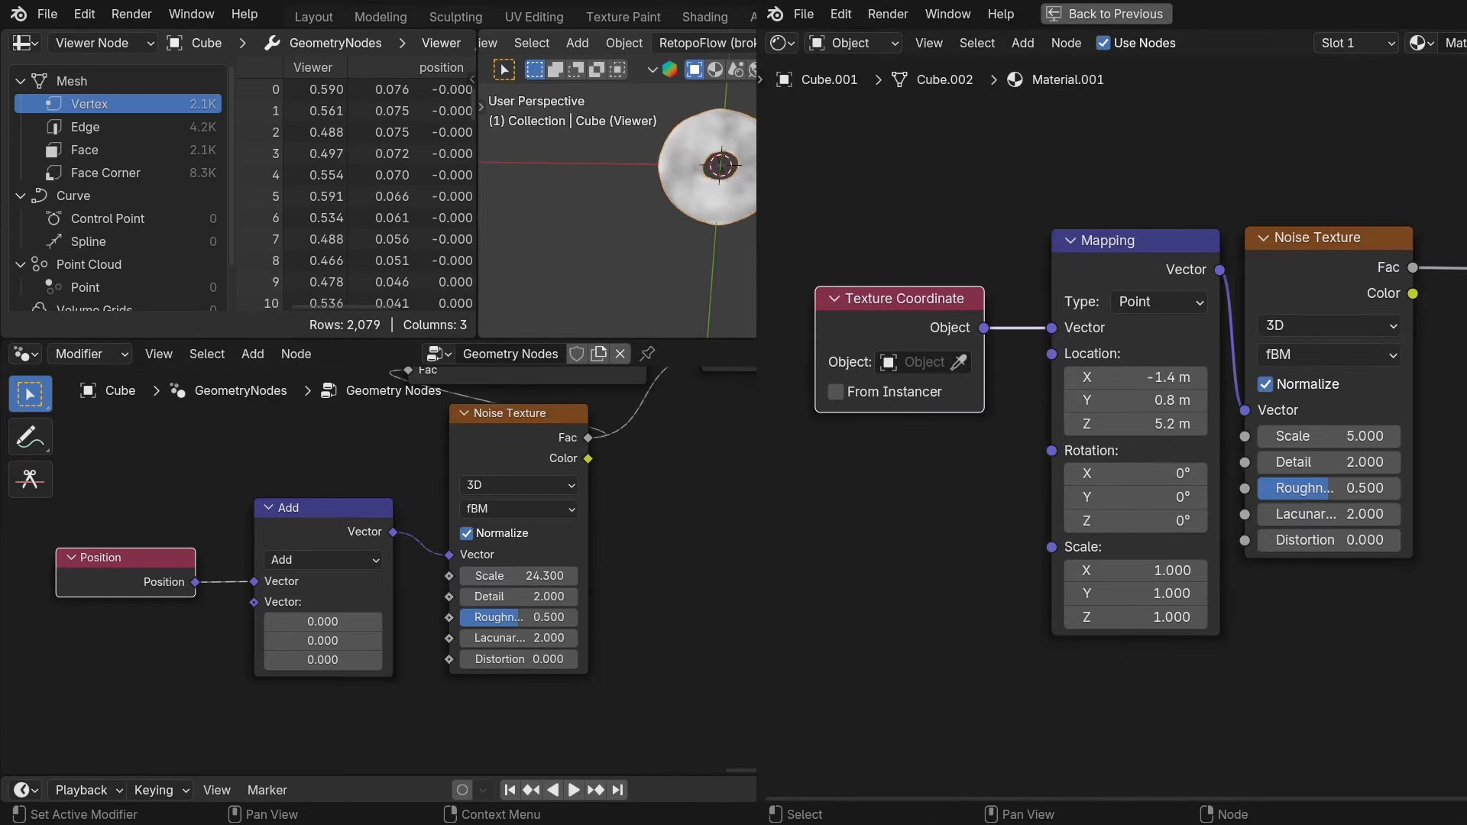
pyautogui.moveTo(1116, 443); pyautogui.dragTo(1096, 449, button='middle')
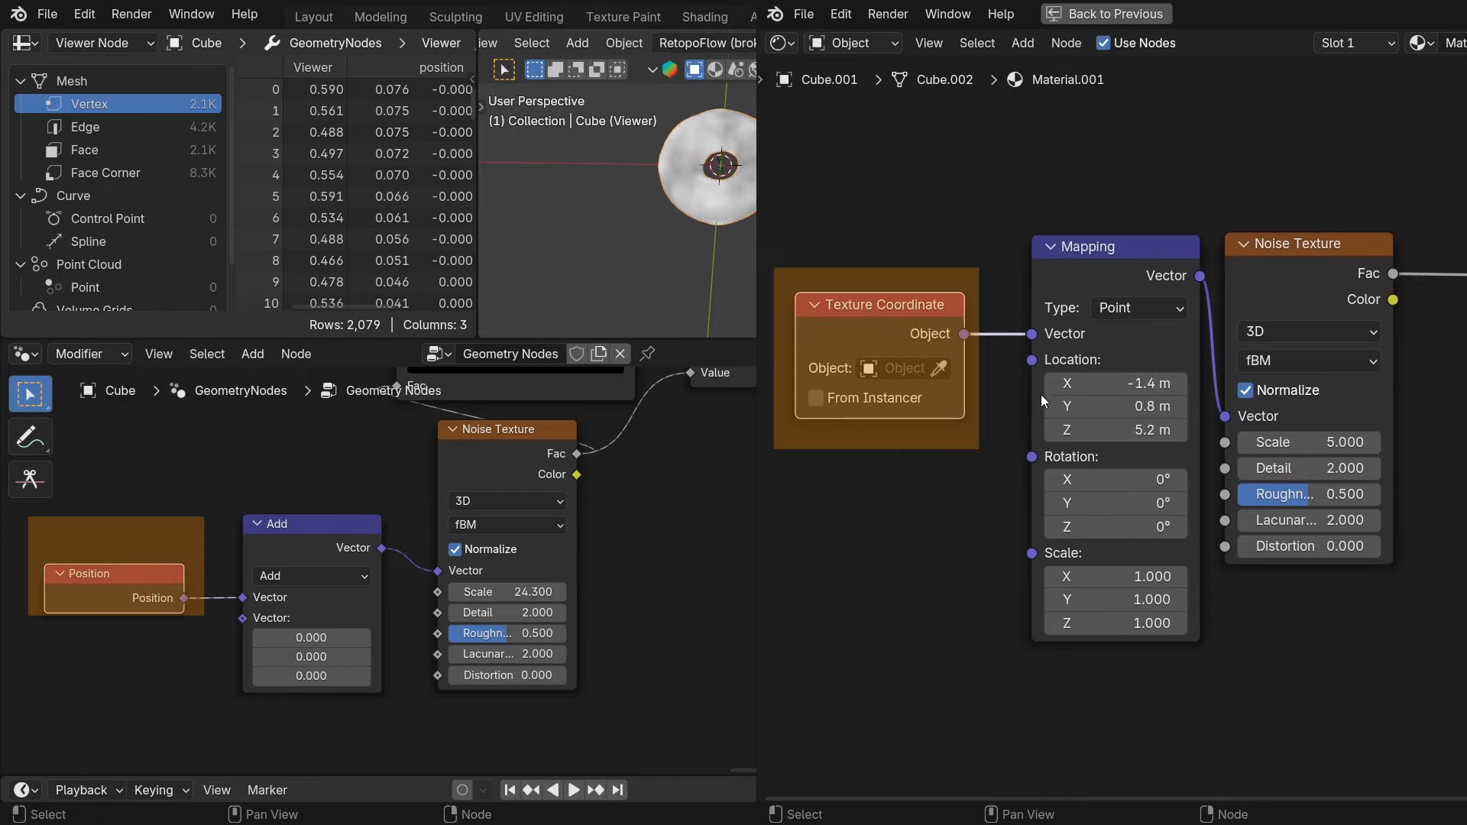
pyautogui.moveTo(397, 565); pyautogui.dragTo(409, 549, button='middle')
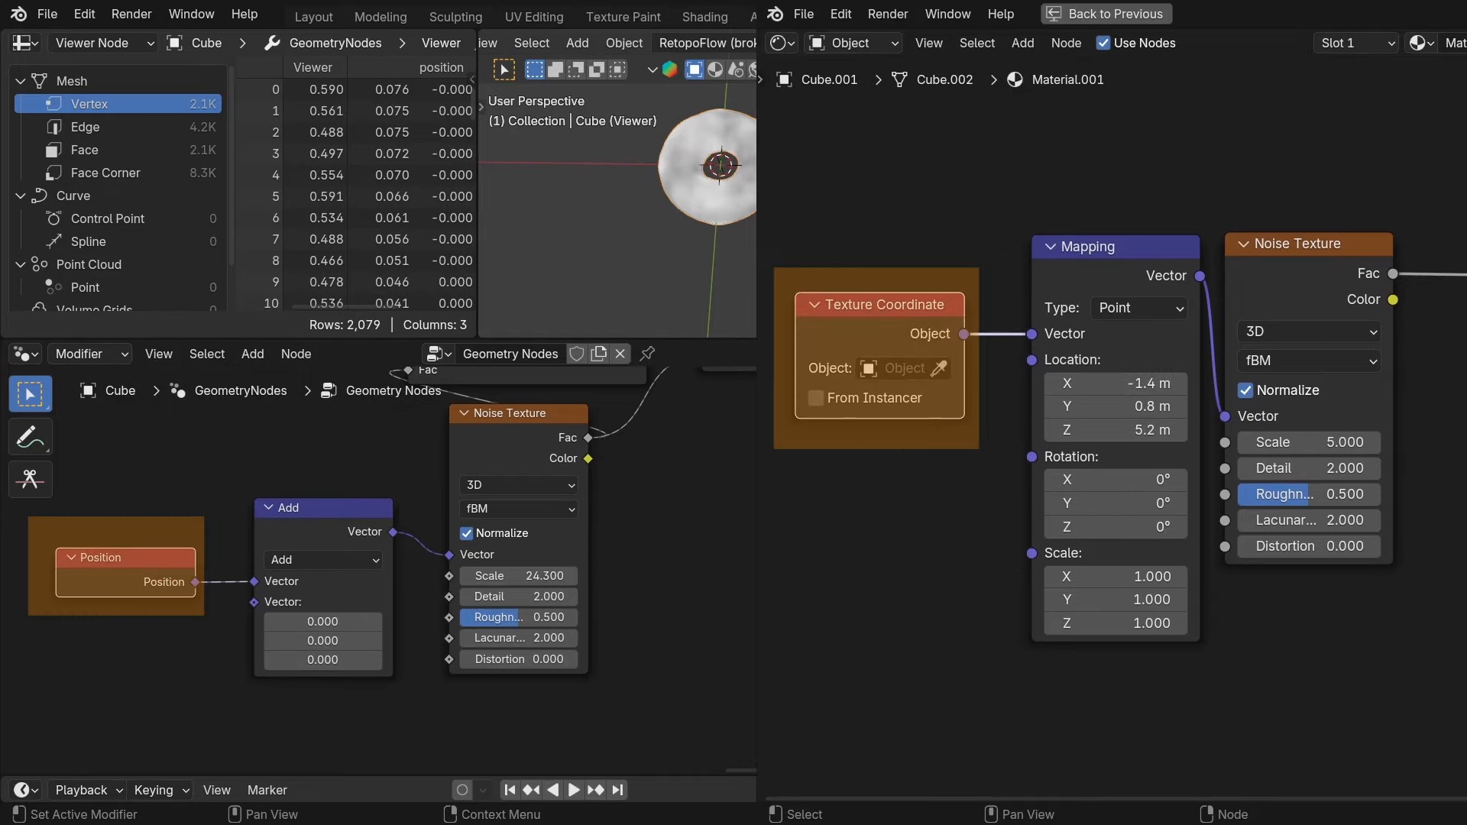
pyautogui.moveTo(1116, 489)
pyautogui.mouseDown(button='middle')
pyautogui.moveTo(1135, 483)
pyautogui.moveTo(1115, 489)
pyautogui.mouseUp(button='middle')
pyautogui.moveTo(409, 549); pyautogui.dragTo(397, 565, button='middle')
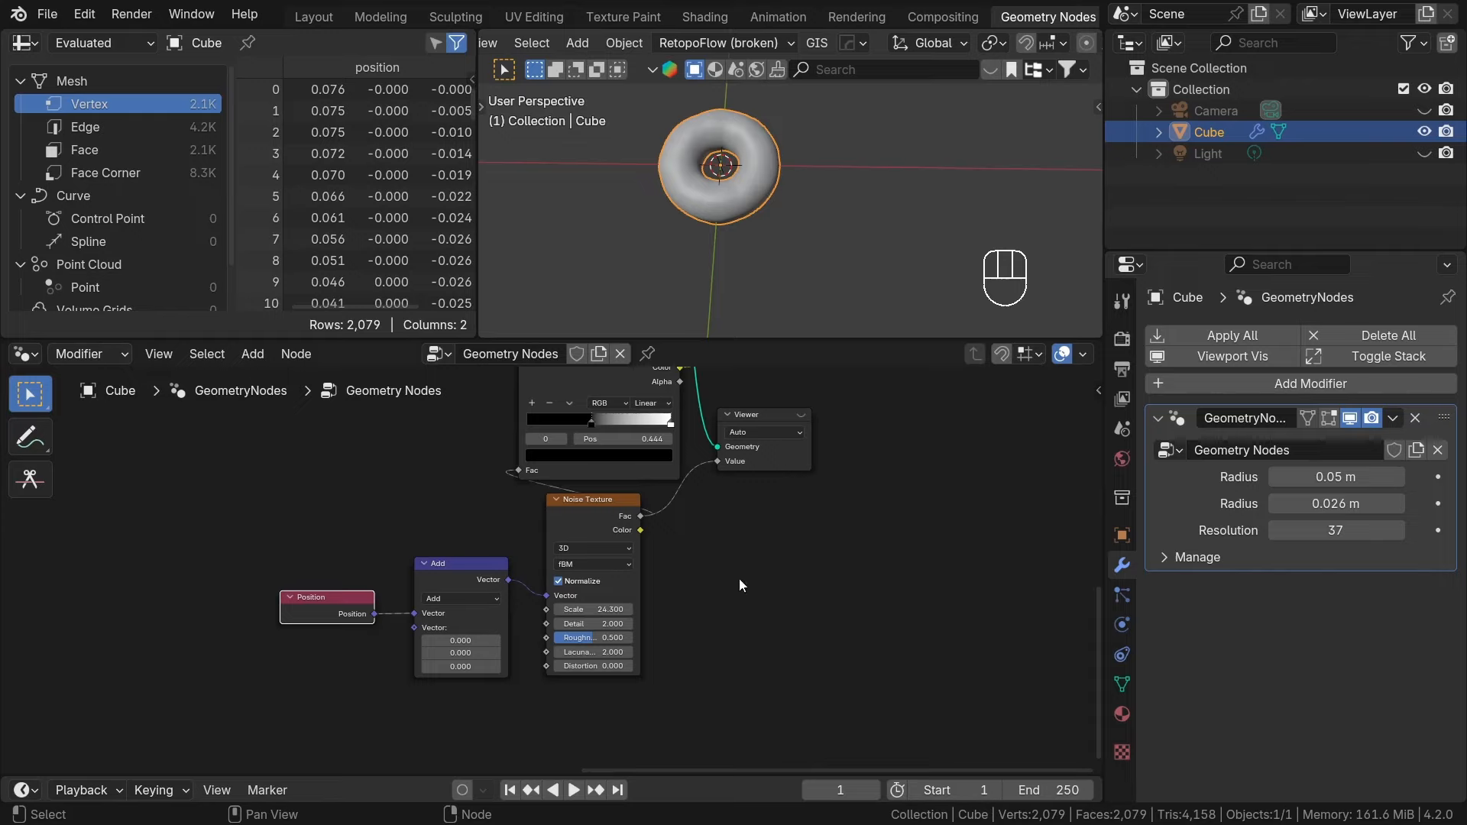
# Delete the Viewer node attached to the Noise Texture's Fac output.
pyautogui.scroll(-1, 746, 525)
pyautogui.click(768, 478)
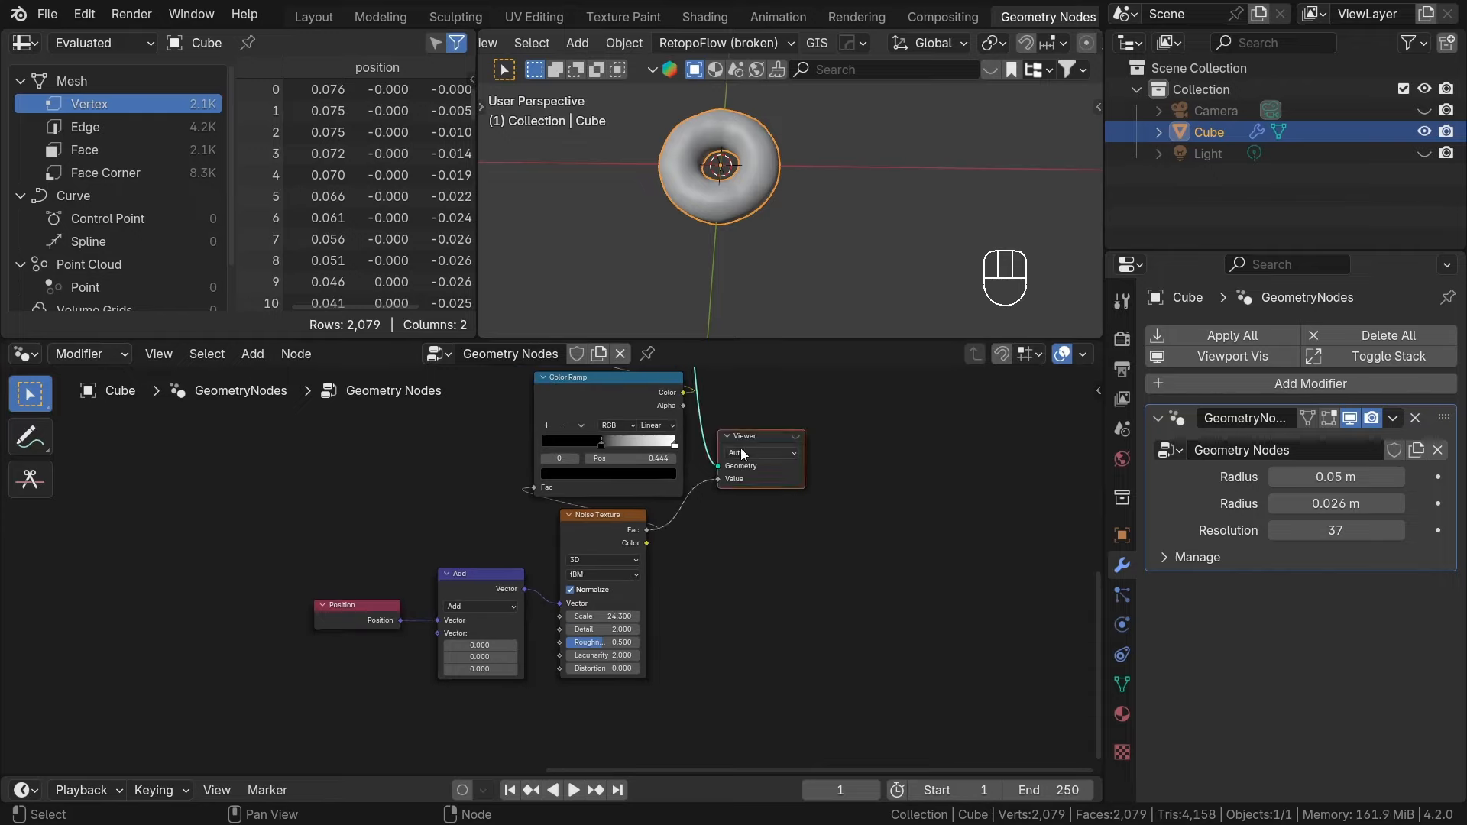
pyautogui.press('x')
pyautogui.scroll(-3, 746, 474)
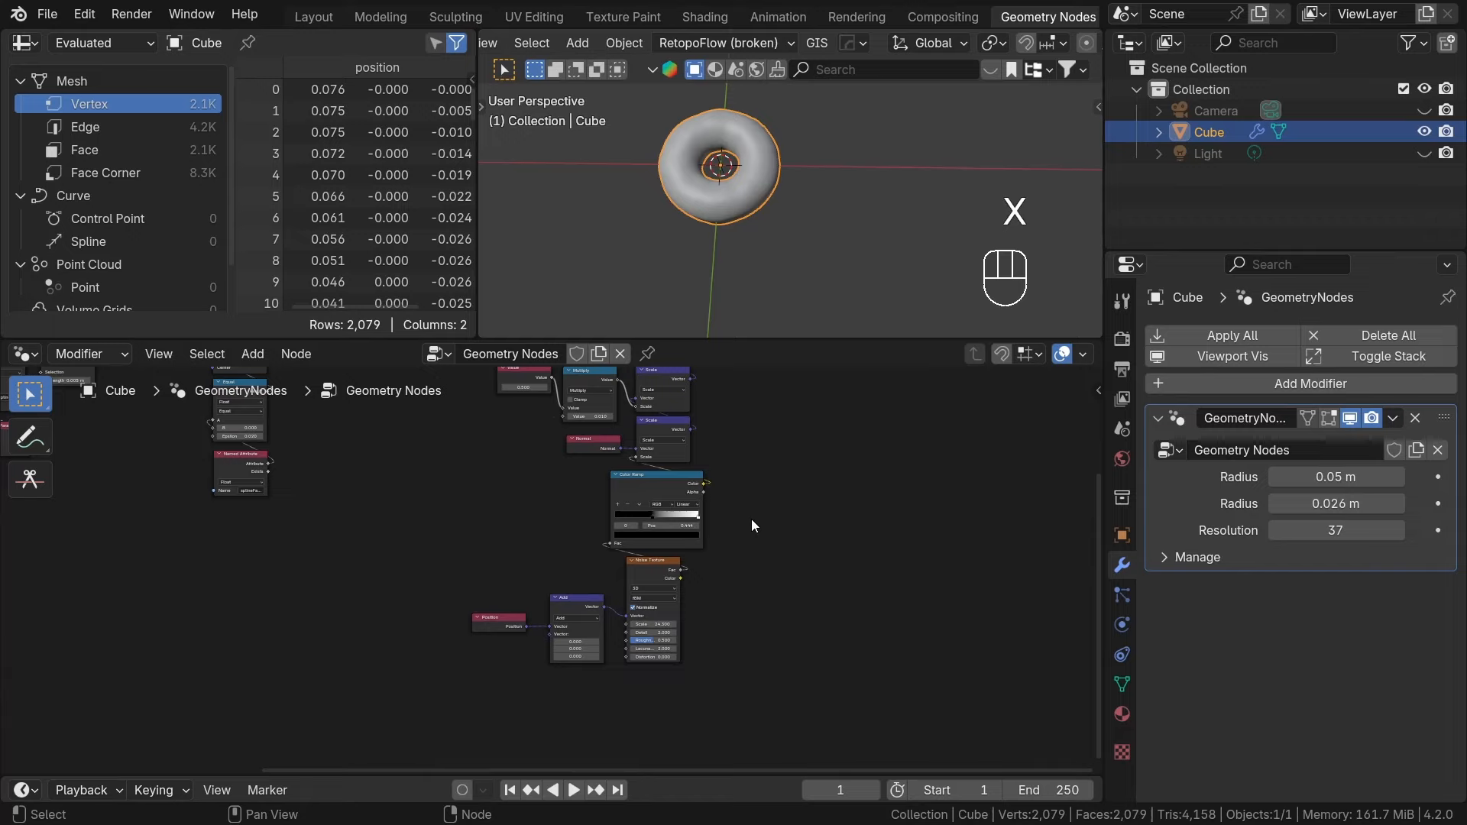
# Group the Position and Add nodes into a node group and name it OffsetCoordinate.
pyautogui.scroll(4, 593, 691)
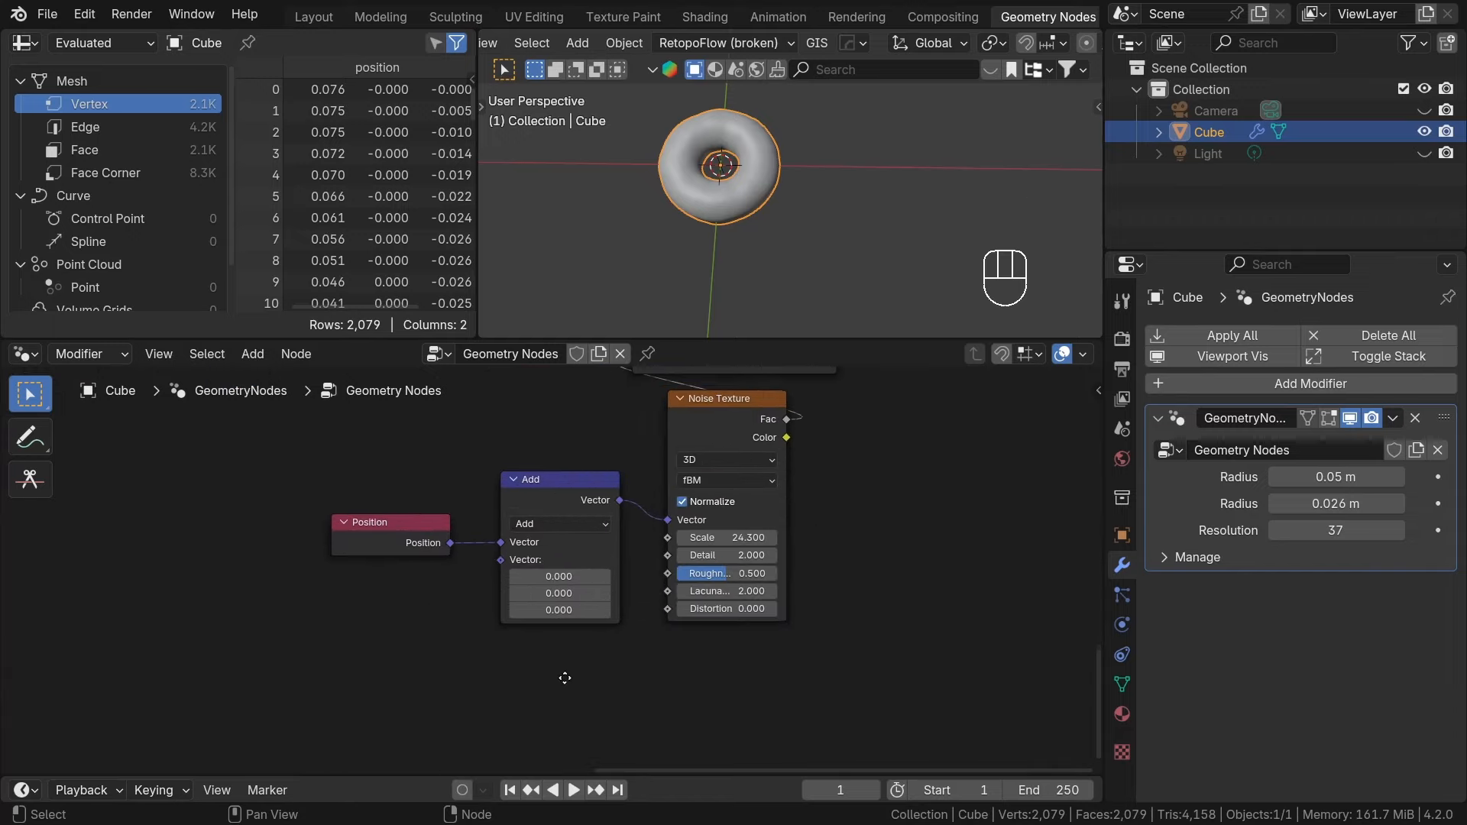
pyautogui.moveTo(565, 678); pyautogui.dragTo(599, 662, button='middle')
pyautogui.moveTo(618, 658); pyautogui.dragTo(396, 483)
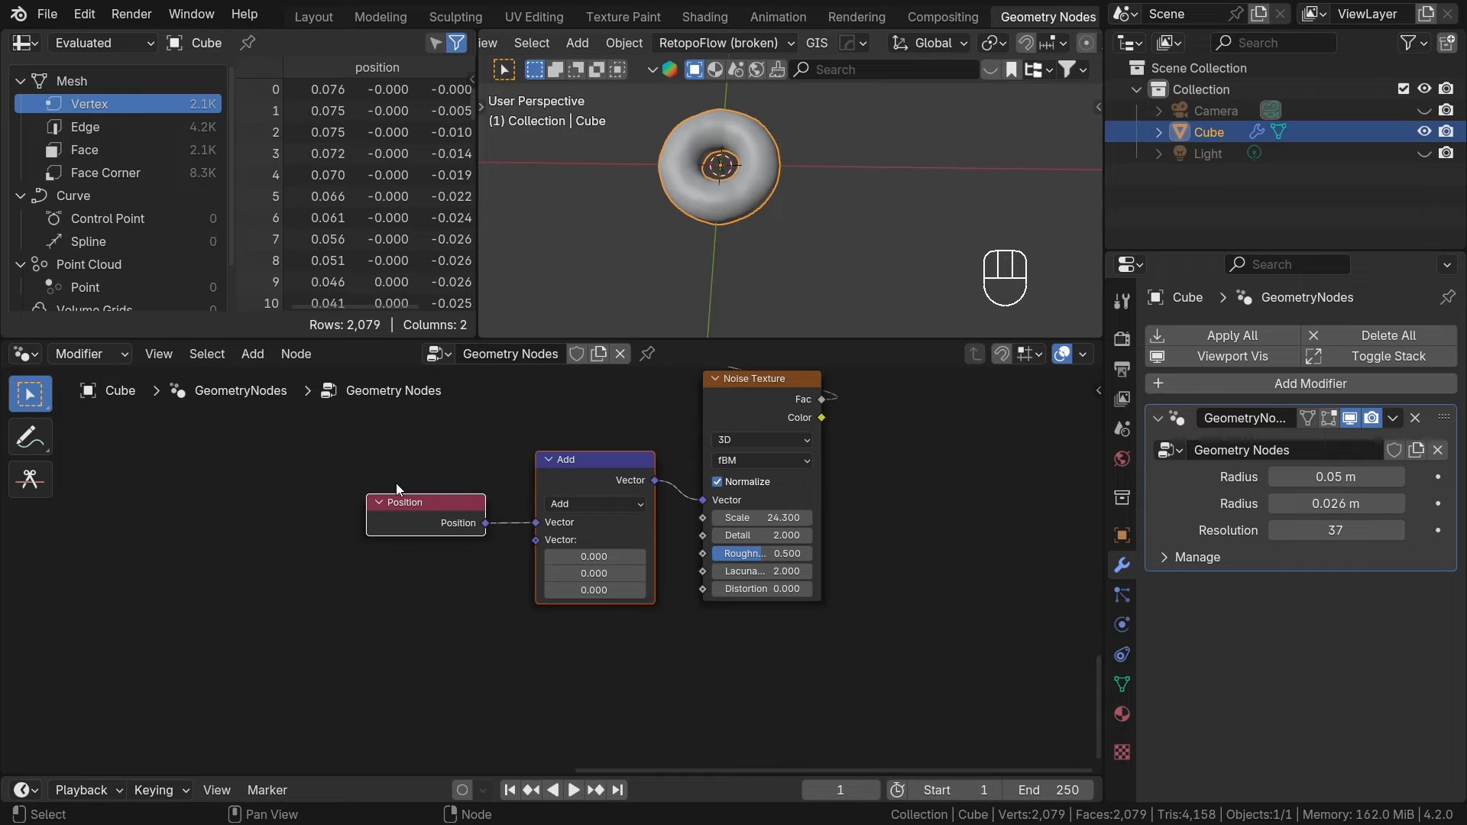
pyautogui.hotkey('ctrl', 'g')
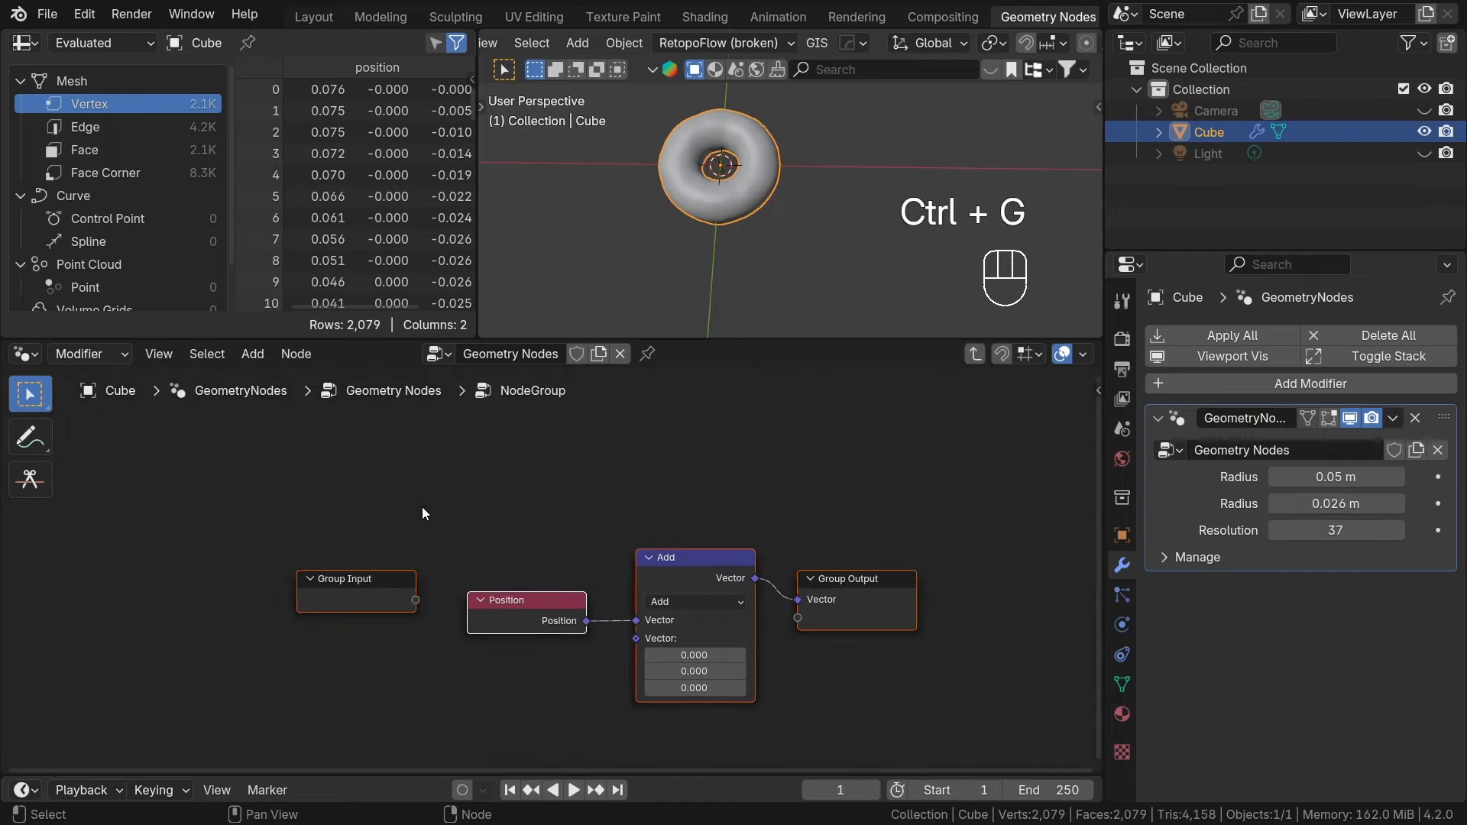
pyautogui.click(500, 541)
pyautogui.moveTo(935, 479); pyautogui.dragTo(928, 444, button='middle')
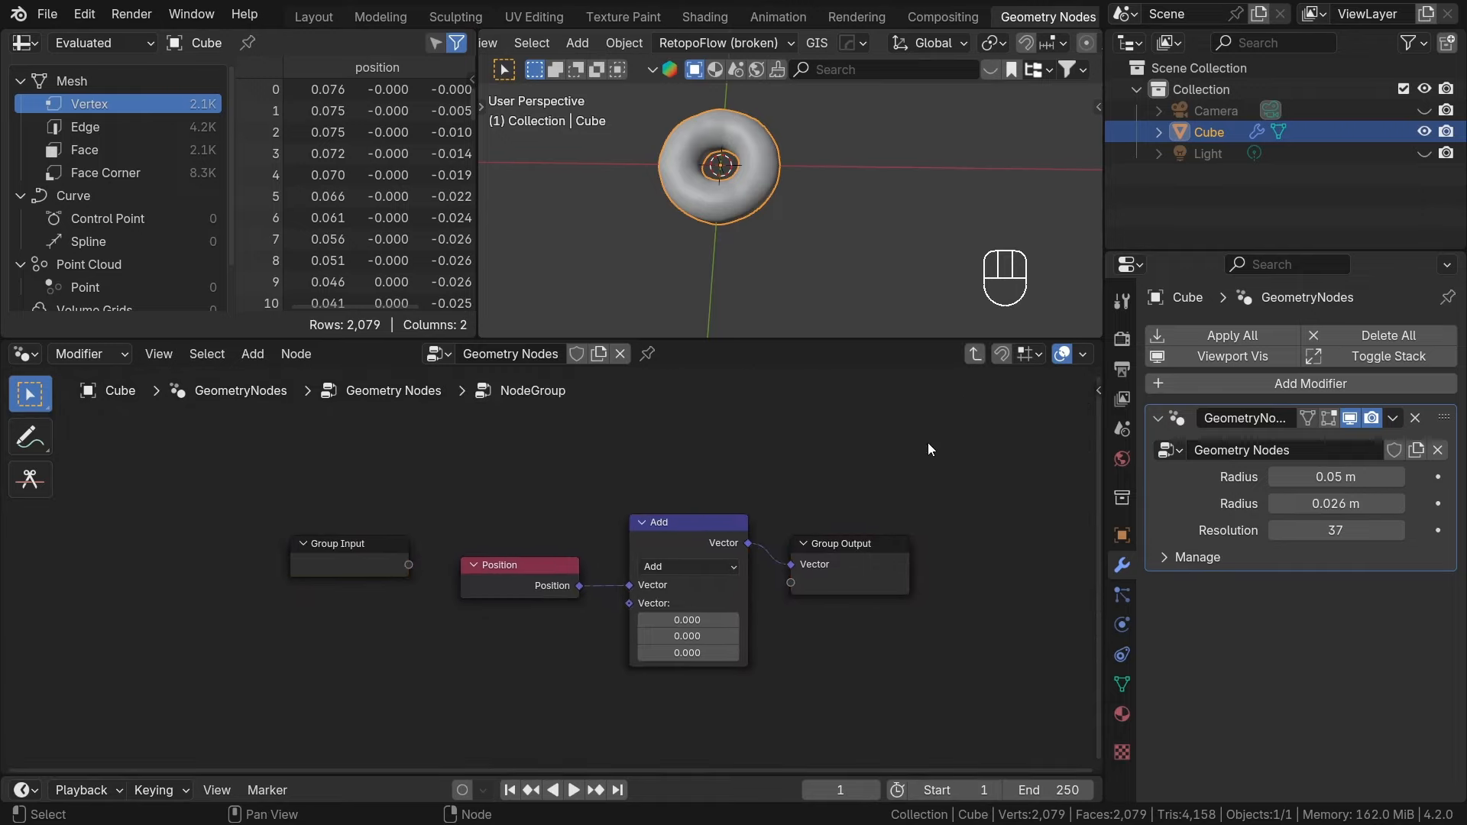
pyautogui.click(981, 352)
pyautogui.scroll(2, 484, 500)
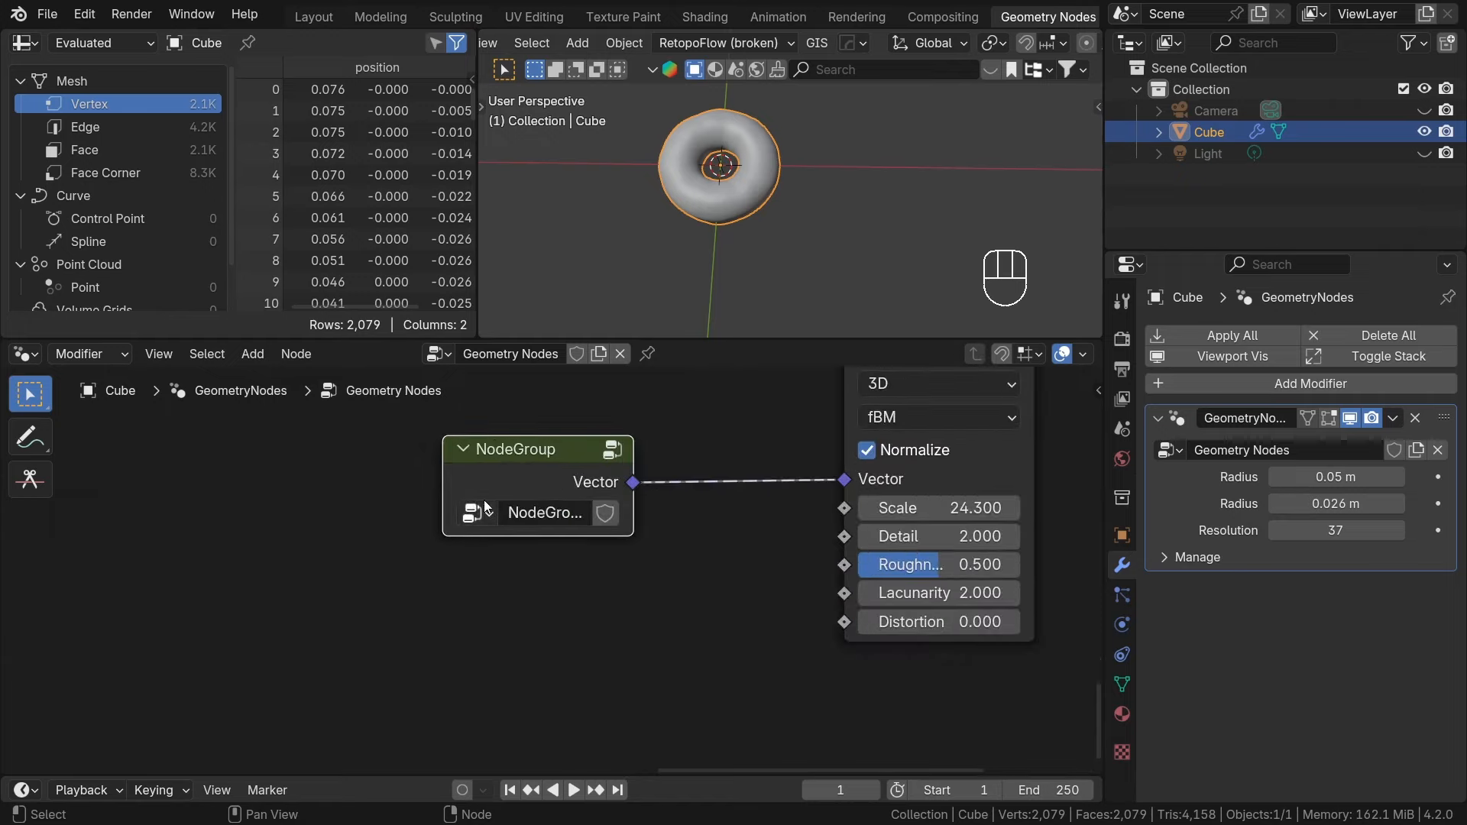
pyautogui.write('OffsetCoo')
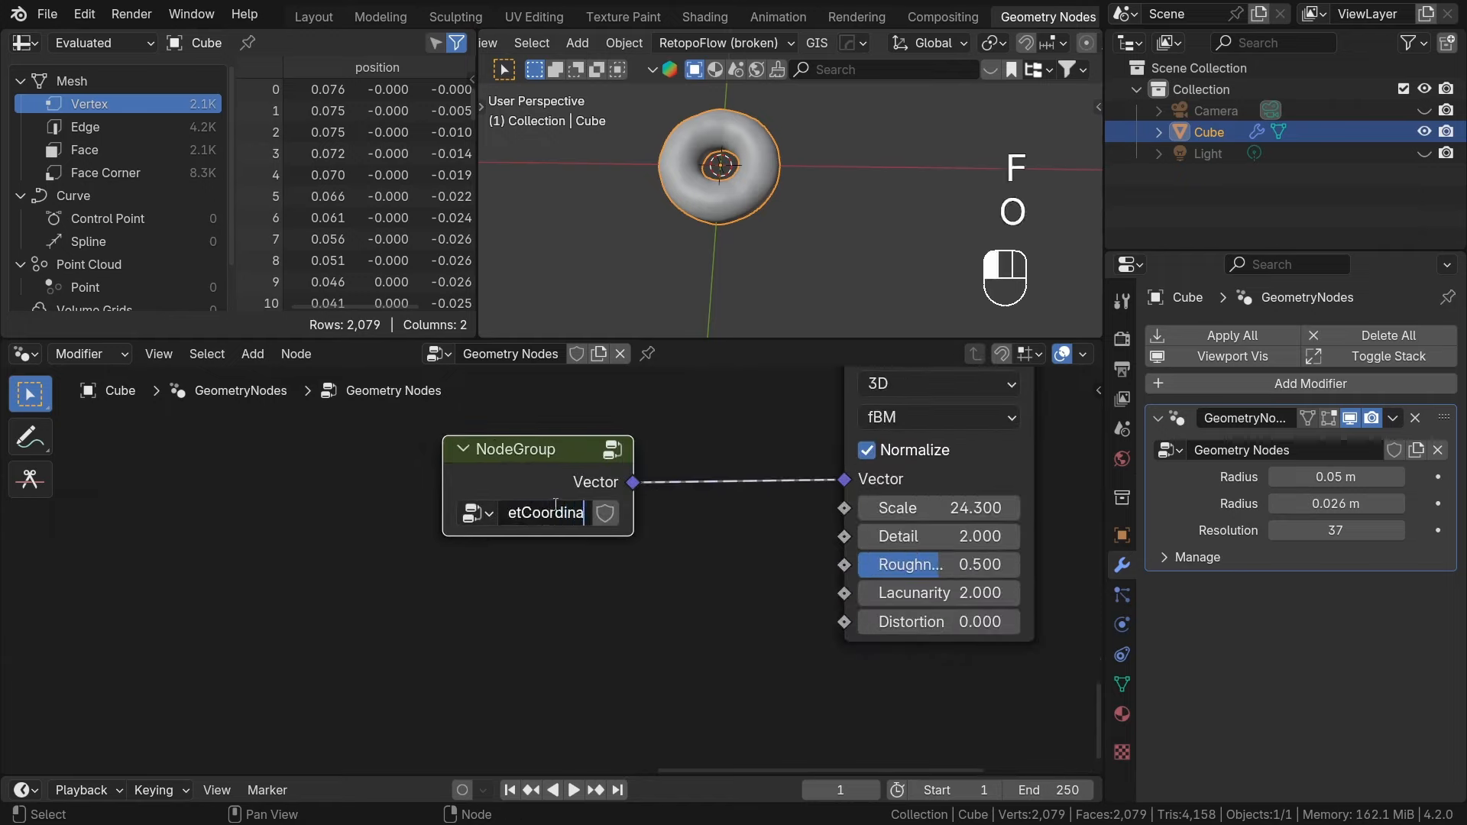
# Inside the OffsetCoordinate group, add a Combine XYZ node below Position and connect it to the Add node's second Vector input.
pyautogui.click(613, 454)
pyautogui.press('Home')
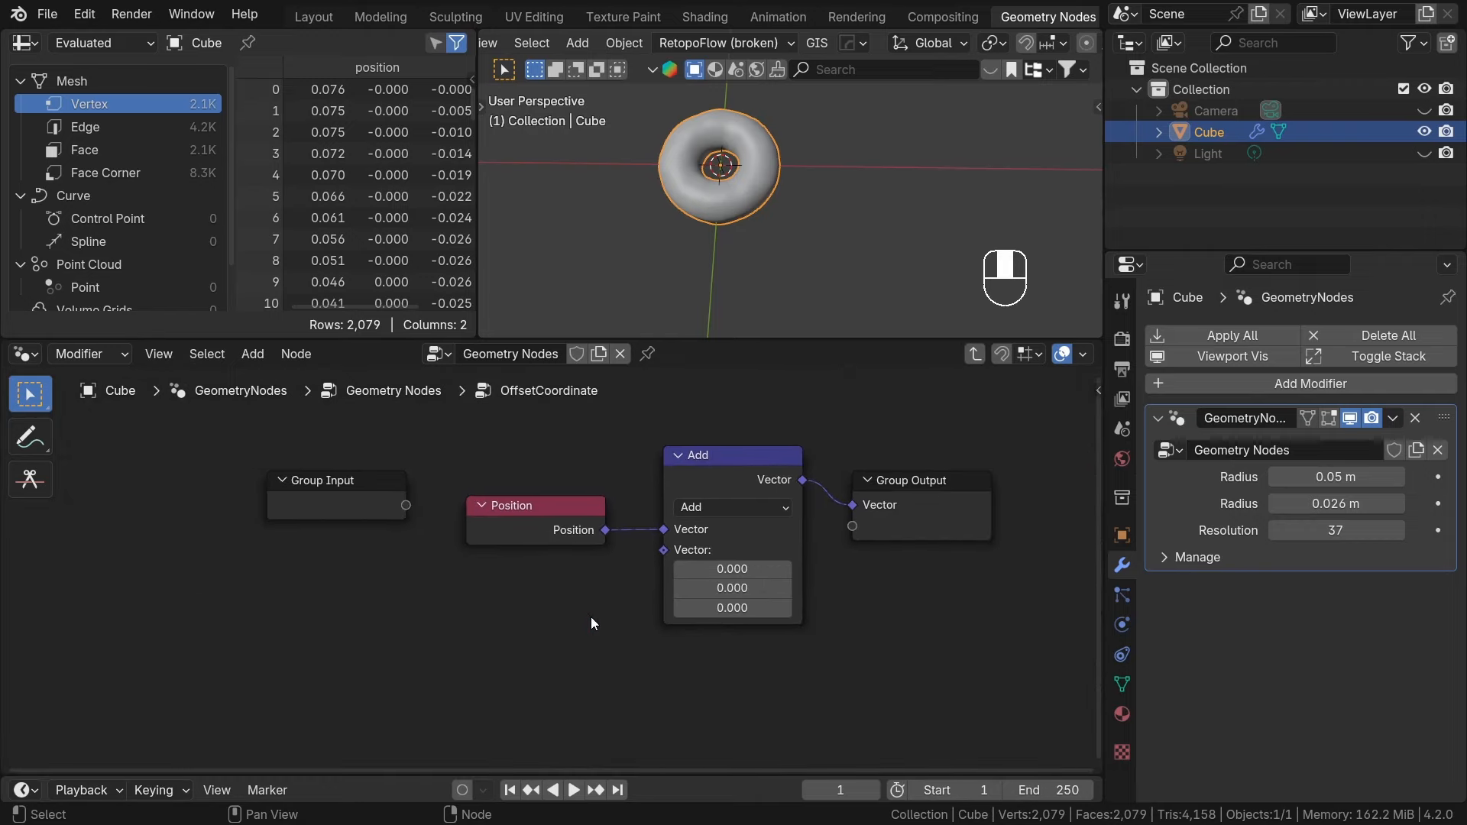
pyautogui.moveTo(370, 509); pyautogui.dragTo(317, 544)
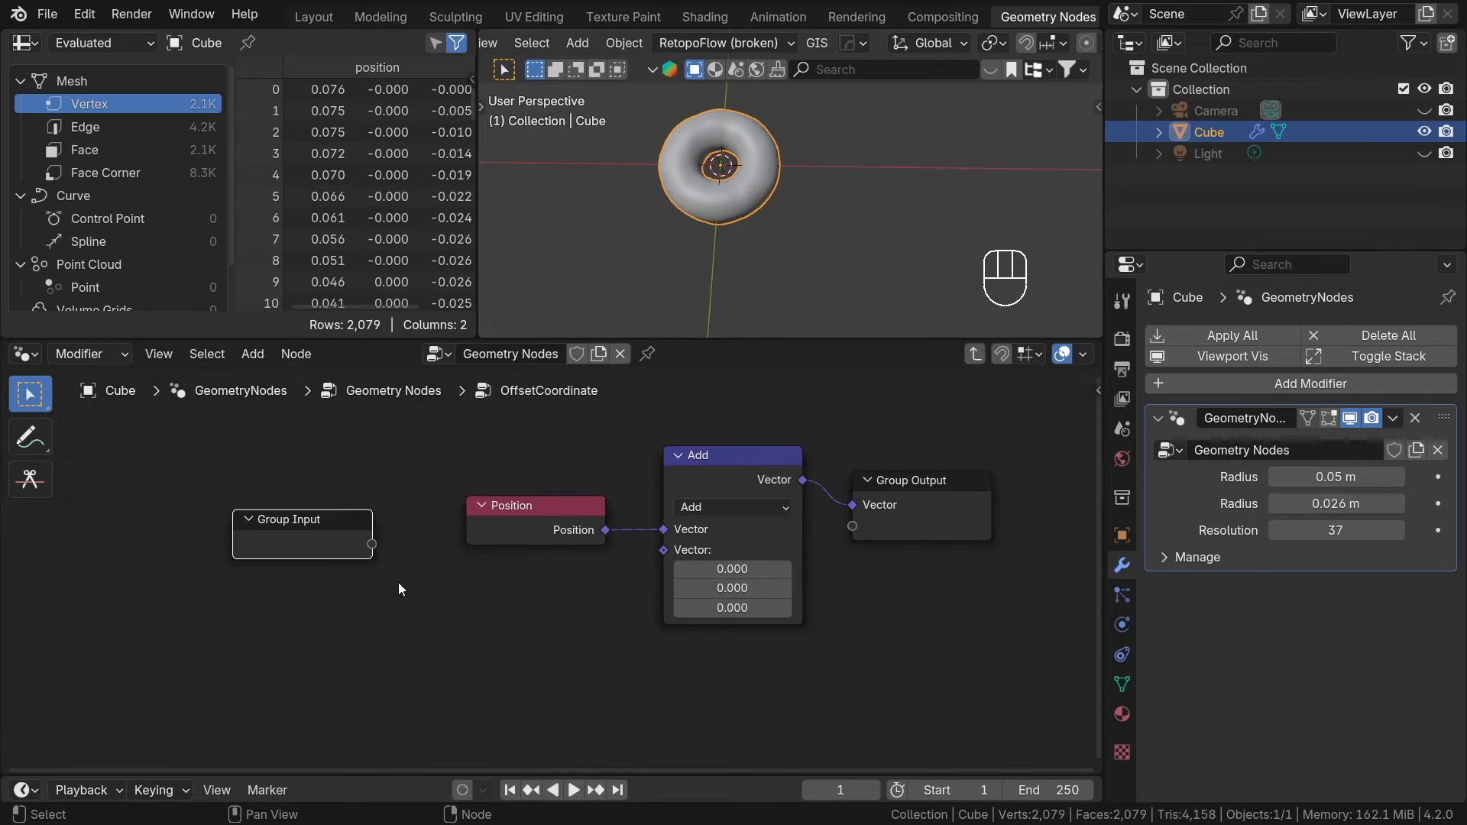
pyautogui.moveTo(468, 573); pyautogui.dragTo(480, 559, button='middle')
pyautogui.hotkey('shift', 'a')
pyautogui.click(451, 300)
pyautogui.write('comb')
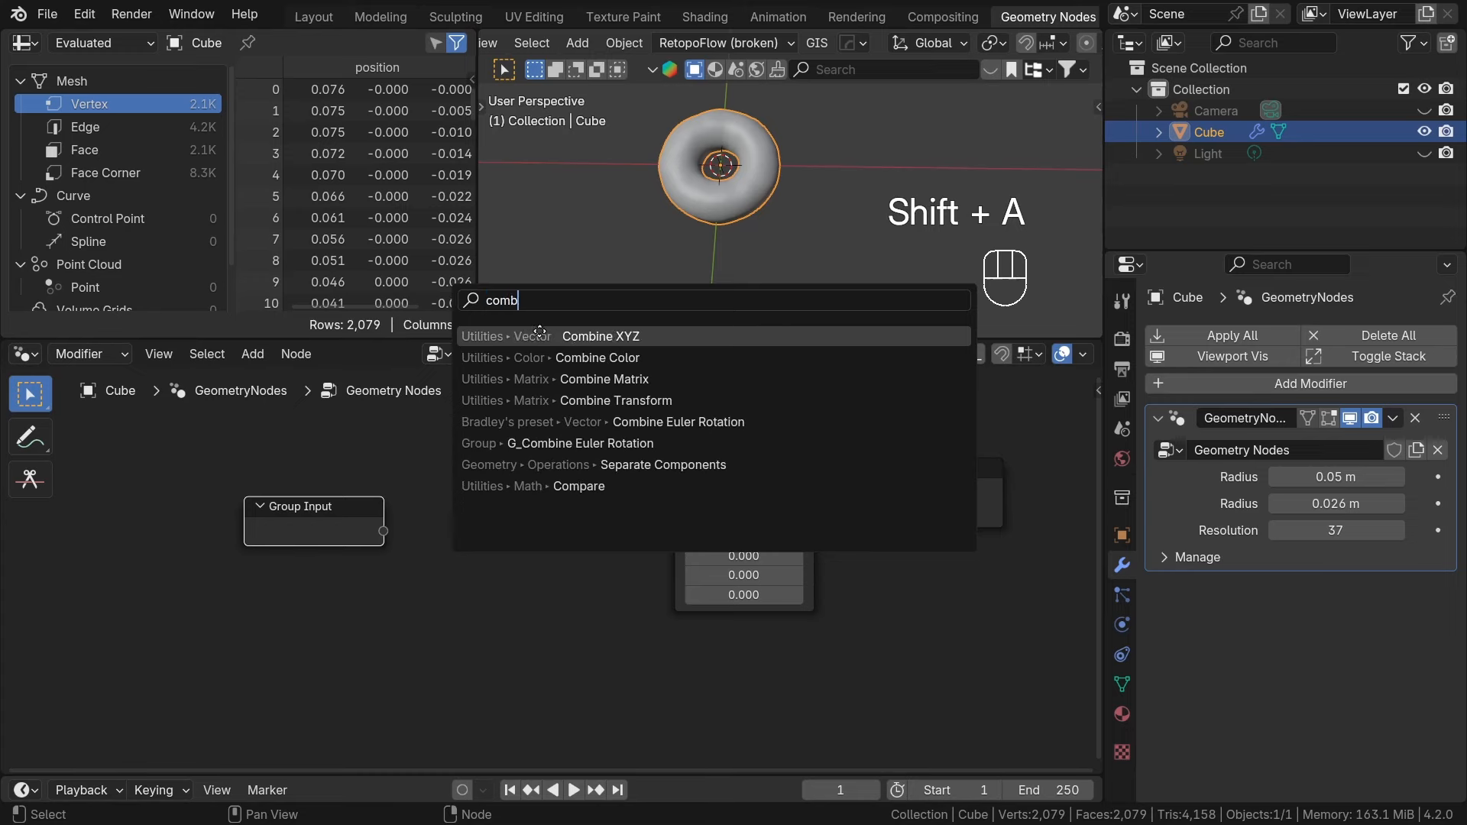
pyautogui.click(540, 336)
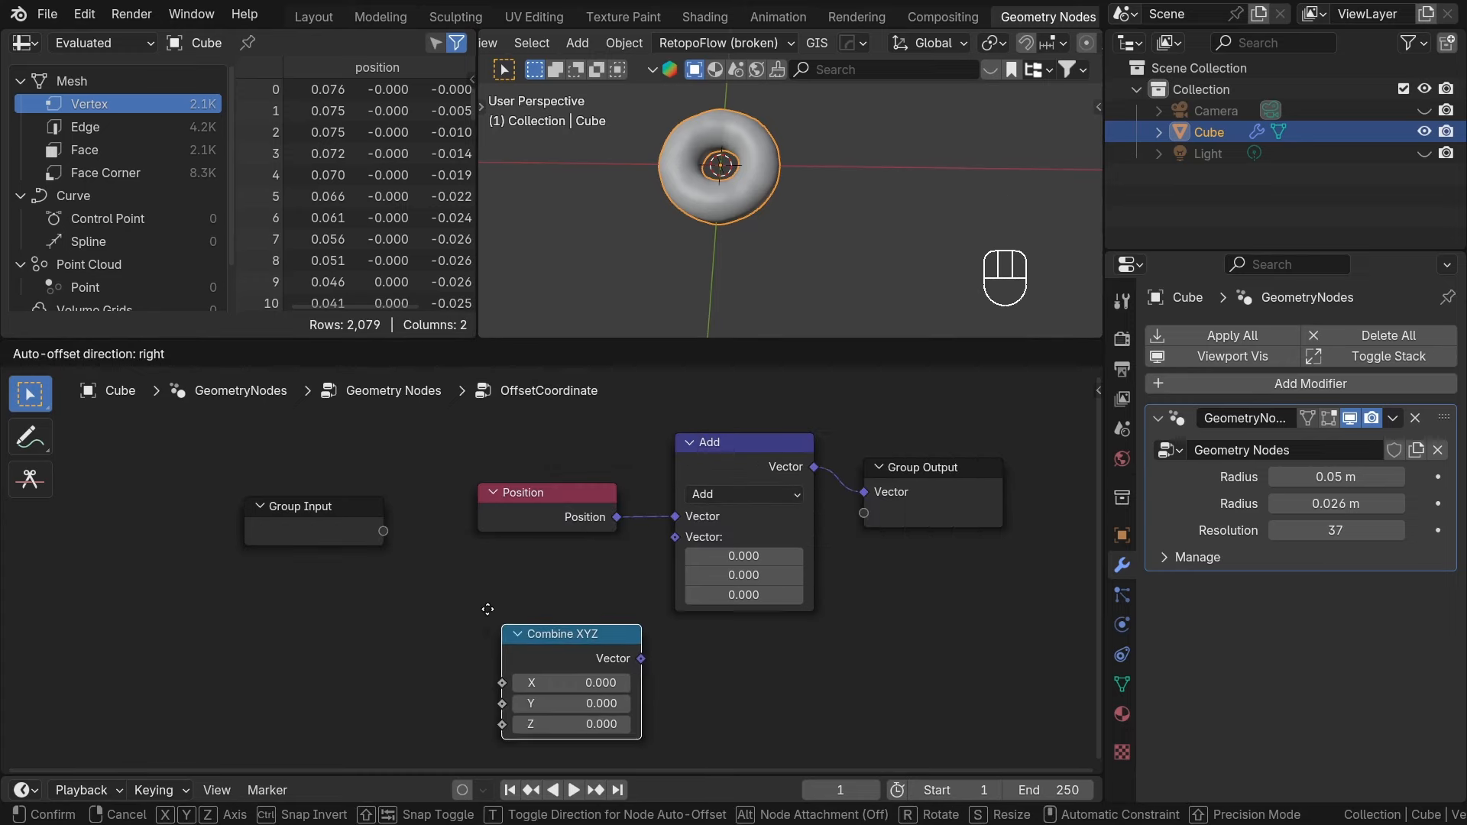
pyautogui.click(556, 645)
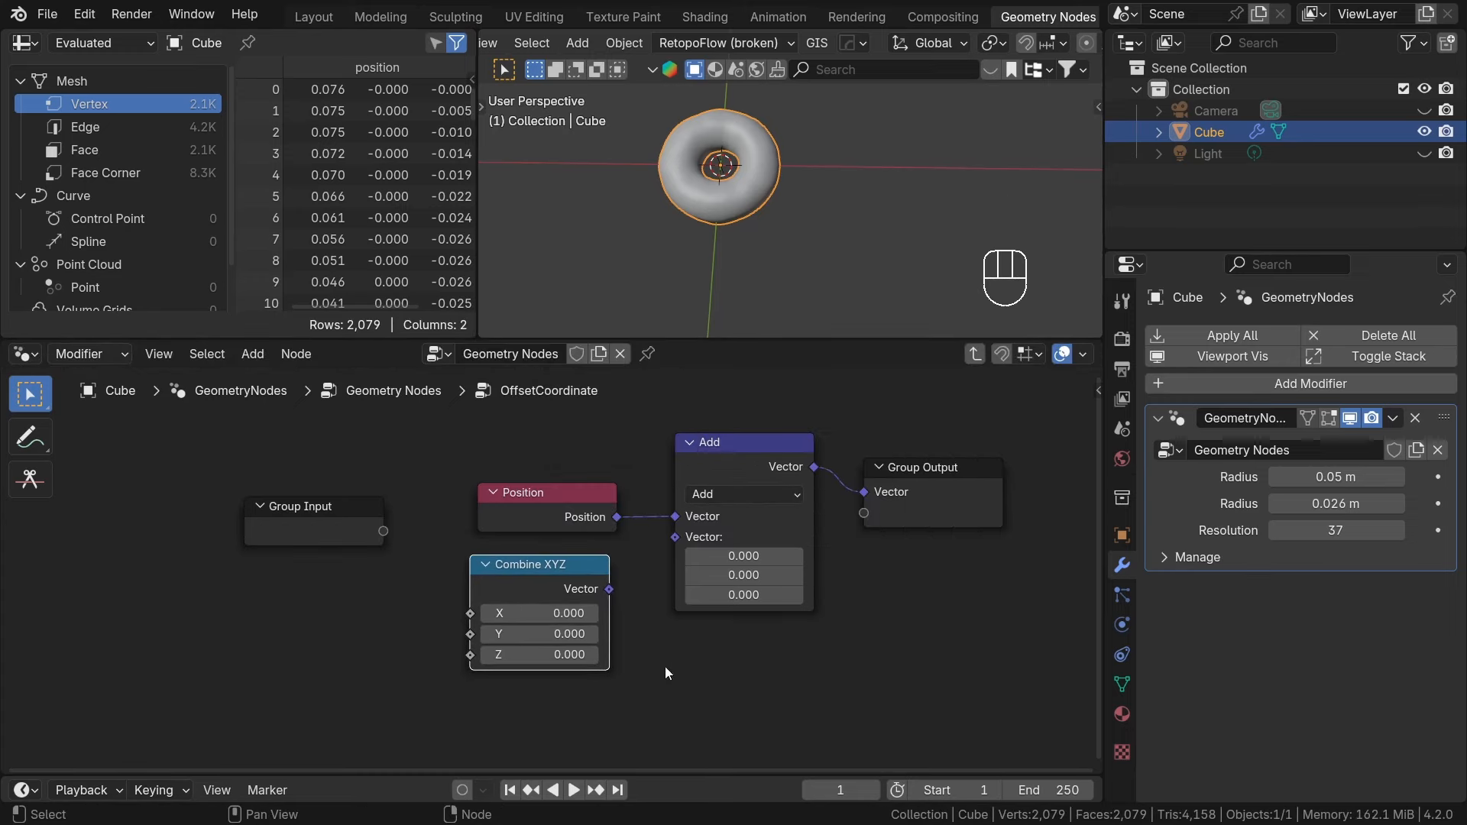
pyautogui.moveTo(653, 572); pyautogui.dragTo(673, 537)
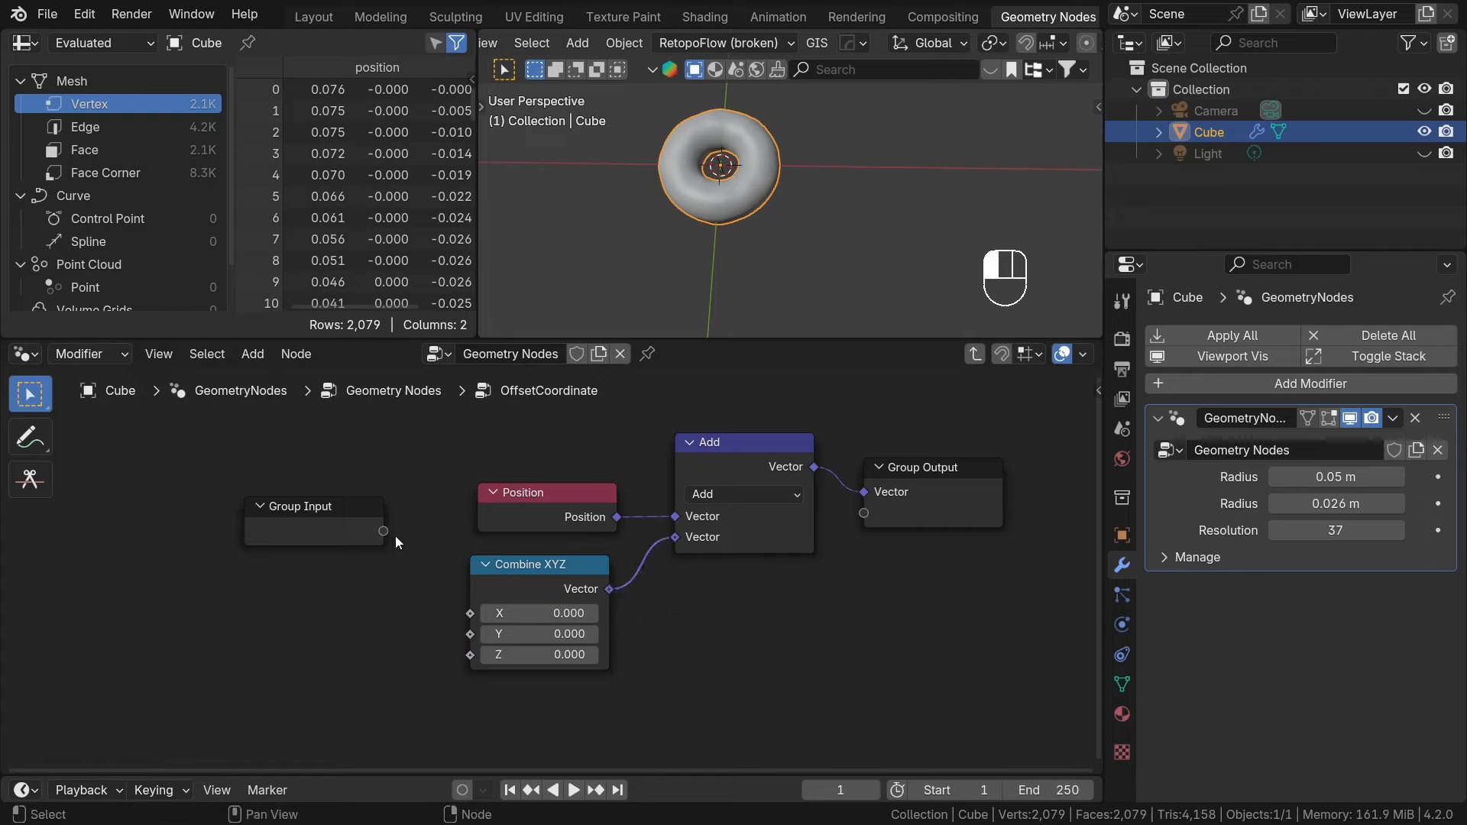
# Expose the Combine XYZ node's Z value through the Group Input and return to the main node tree.
pyautogui.moveTo(393, 535)
pyautogui.mouseDown()
pyautogui.moveTo(441, 634)
pyautogui.moveTo(470, 655)
pyautogui.mouseUp()
pyautogui.scroll(1, 469, 655)
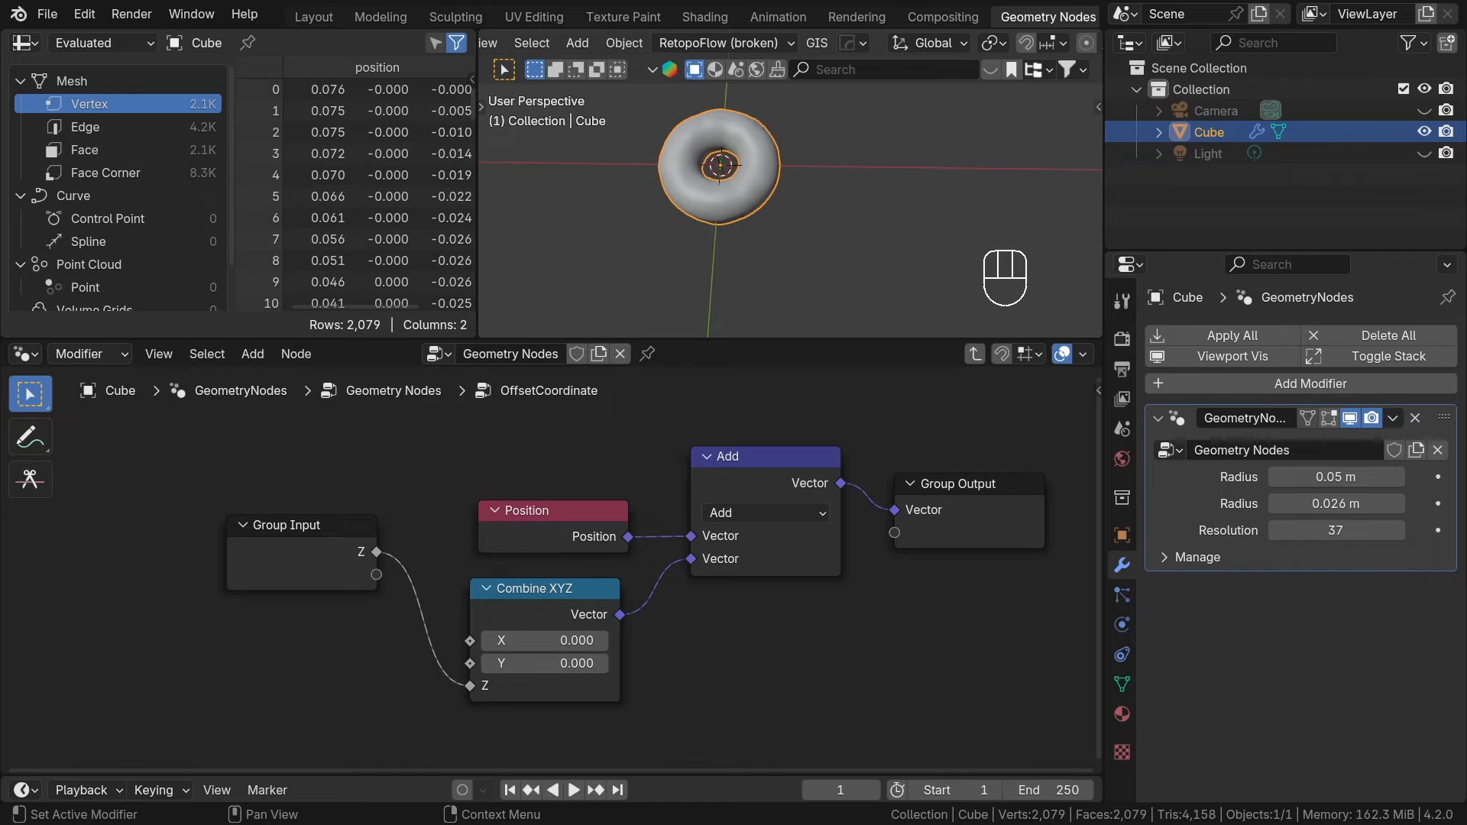
pyautogui.moveTo(832, 637); pyautogui.dragTo(816, 638, button='middle')
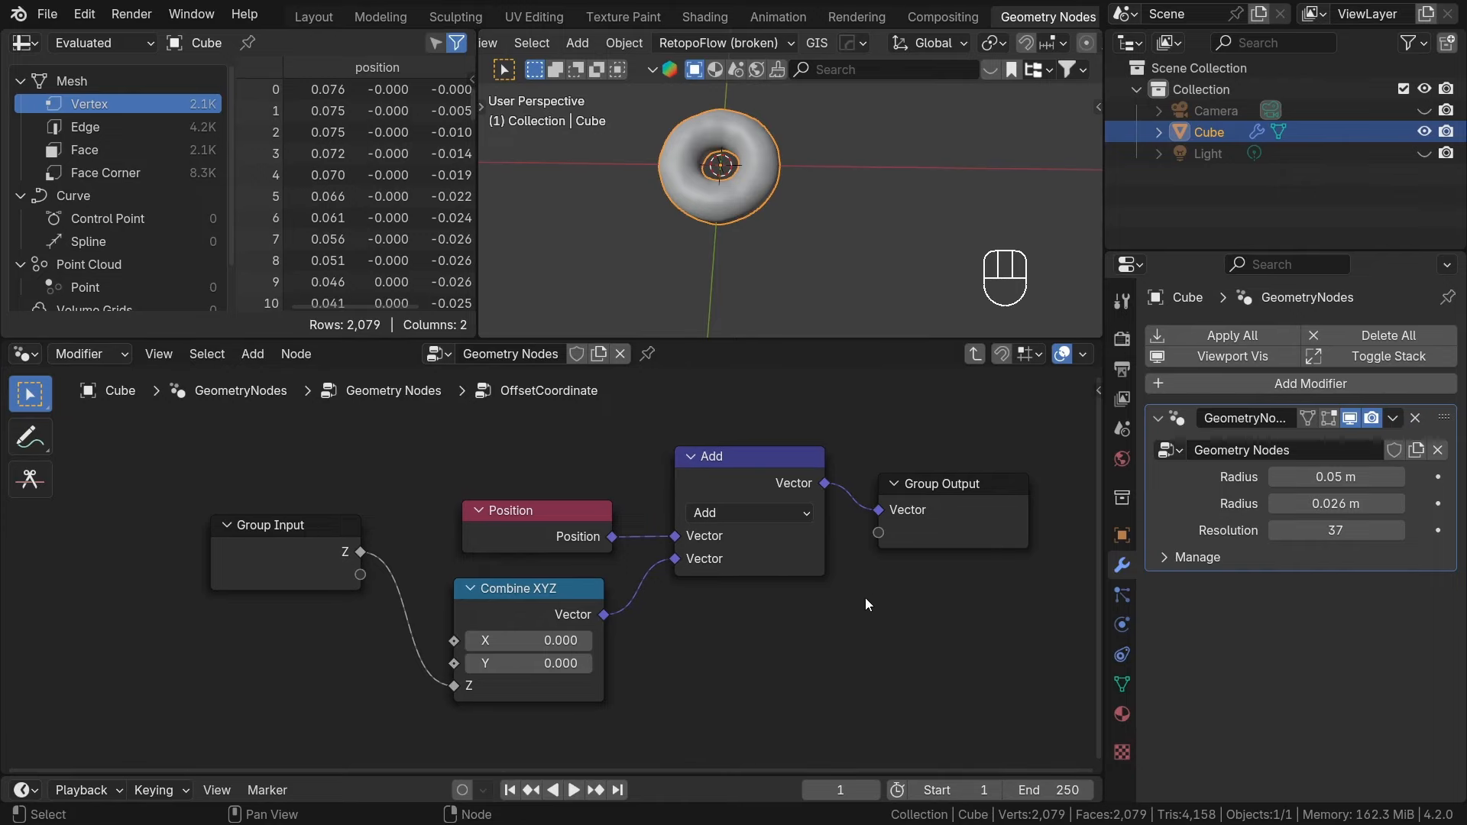
pyautogui.press('Tab')
pyautogui.click(609, 525)
pyautogui.click(973, 360)
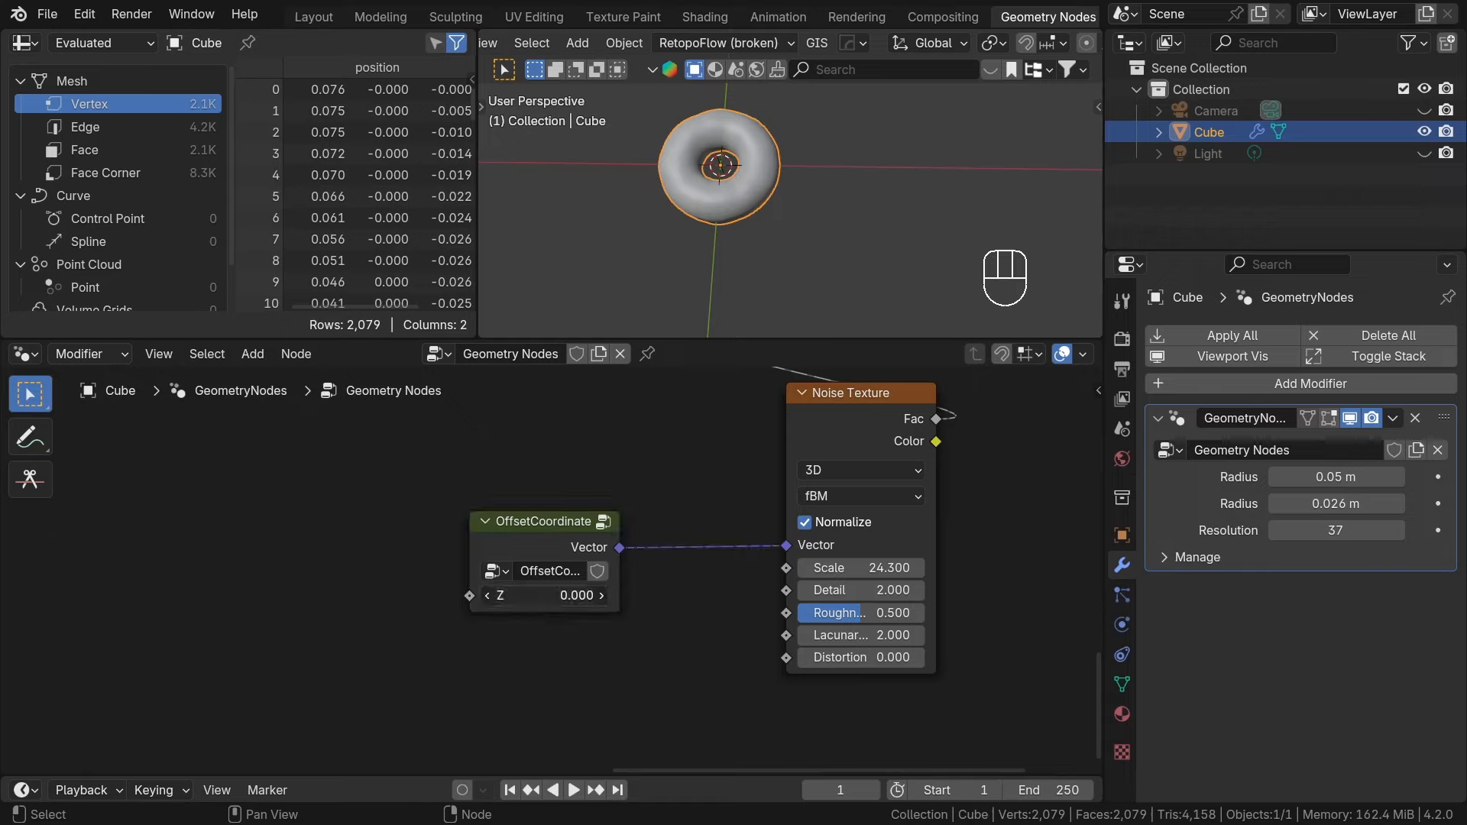
# Try shifting the noise by raising the OffsetCoordinate node's Z value to 4.5, viewing the donut from an angle.
pyautogui.moveTo(544, 596); pyautogui.dragTo(566, 596)
pyautogui.scroll(3, 816, 221)
pyautogui.moveTo(795, 164); pyautogui.dragTo(833, 119, button='middle')
pyautogui.keyDown('shift'); pyautogui.moveTo(833, 119); pyautogui.dragTo(888, 186, button='middle'); pyautogui.keyUp('shift')
pyautogui.moveTo(560, 600); pyautogui.dragTo(733, 601)
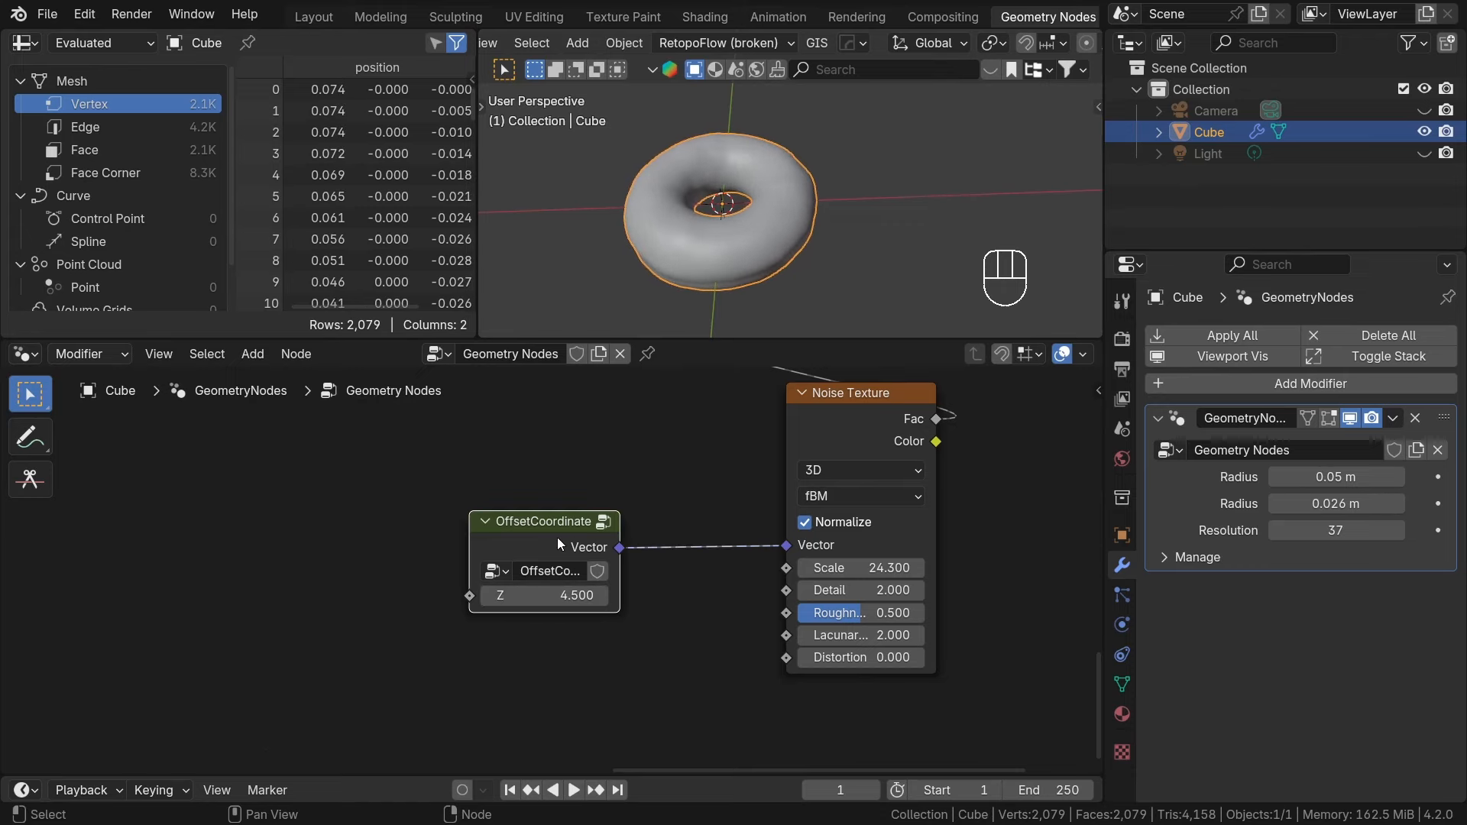
# Duplicate the OffsetCoordinate node and try moving the Add node inside the copy to check that the group contents are shared.
pyautogui.hotkey('shift', 'd')
pyautogui.click(284, 538)
pyautogui.press('Tab')
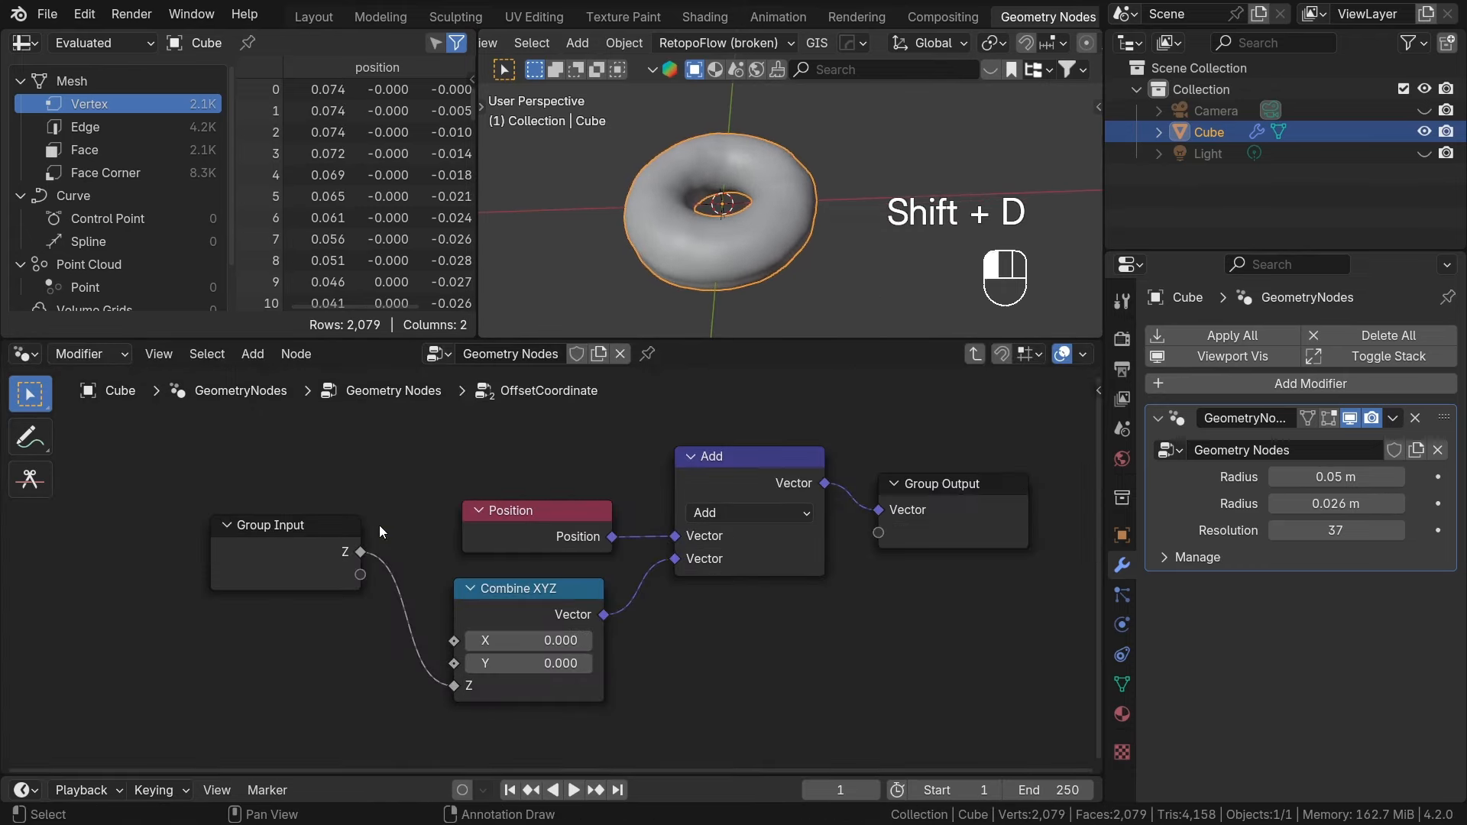
pyautogui.moveTo(768, 492); pyautogui.dragTo(781, 768)
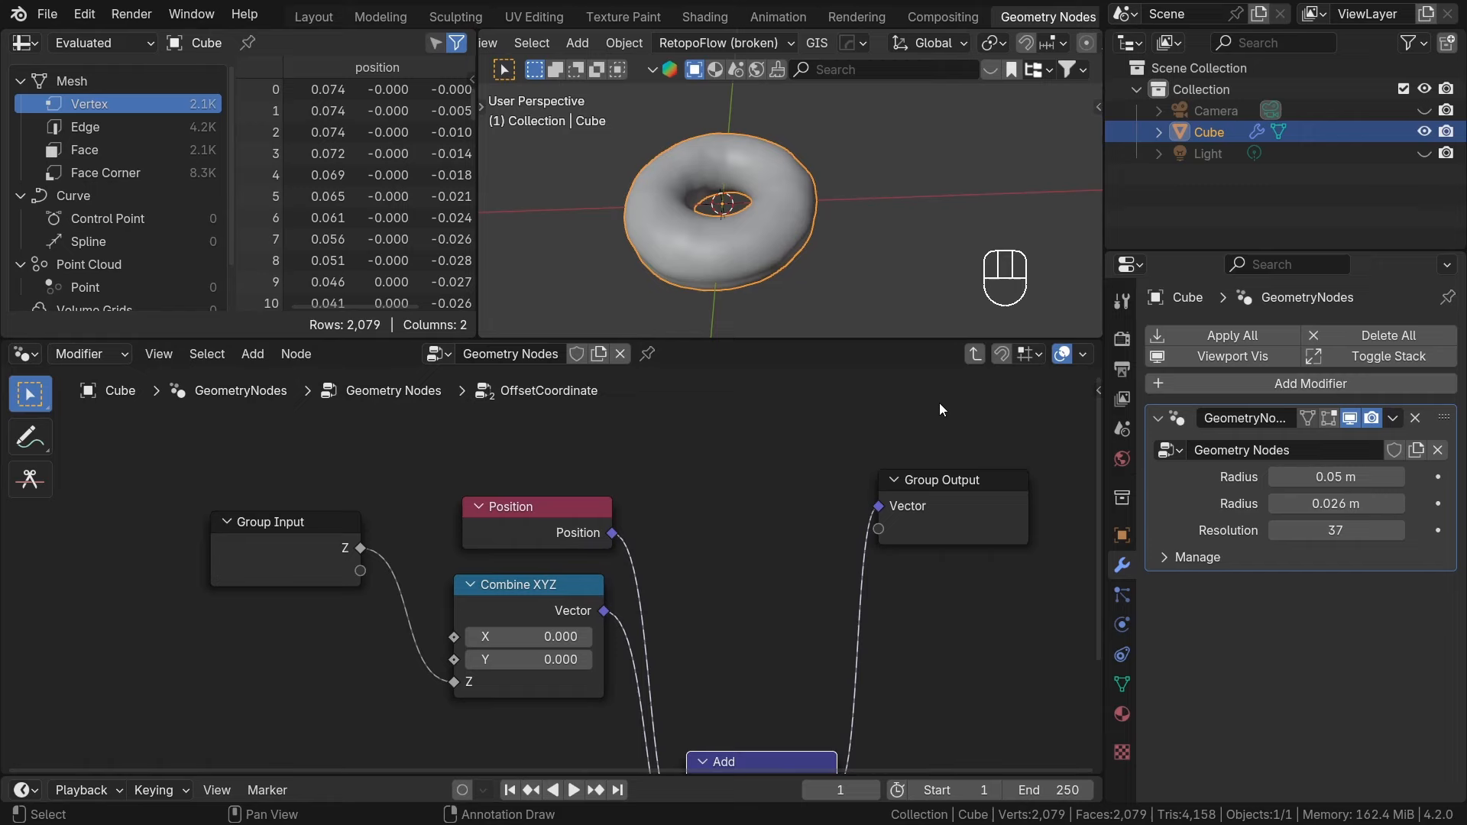
pyautogui.click(973, 361)
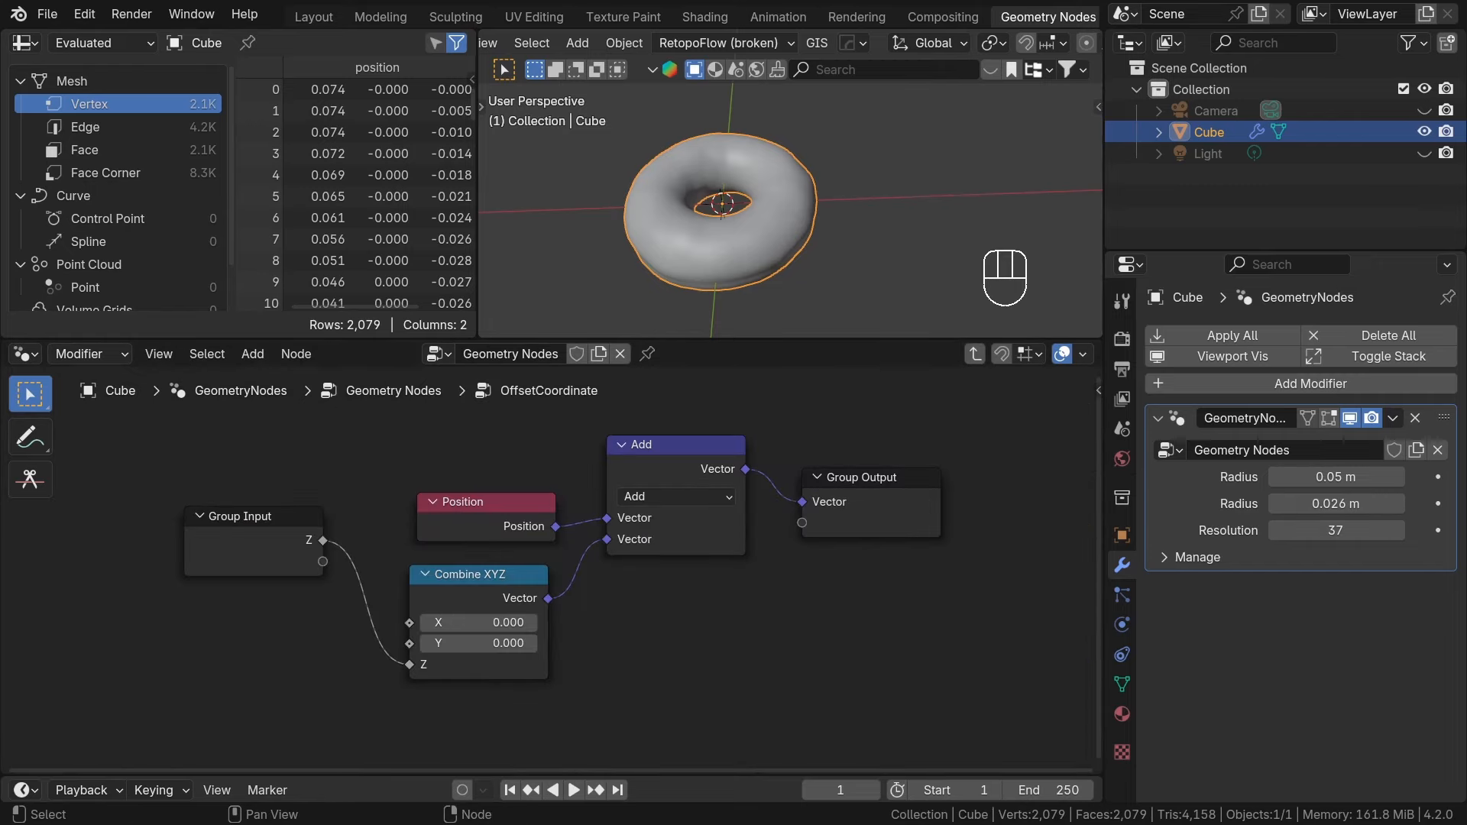
pyautogui.press('Home')
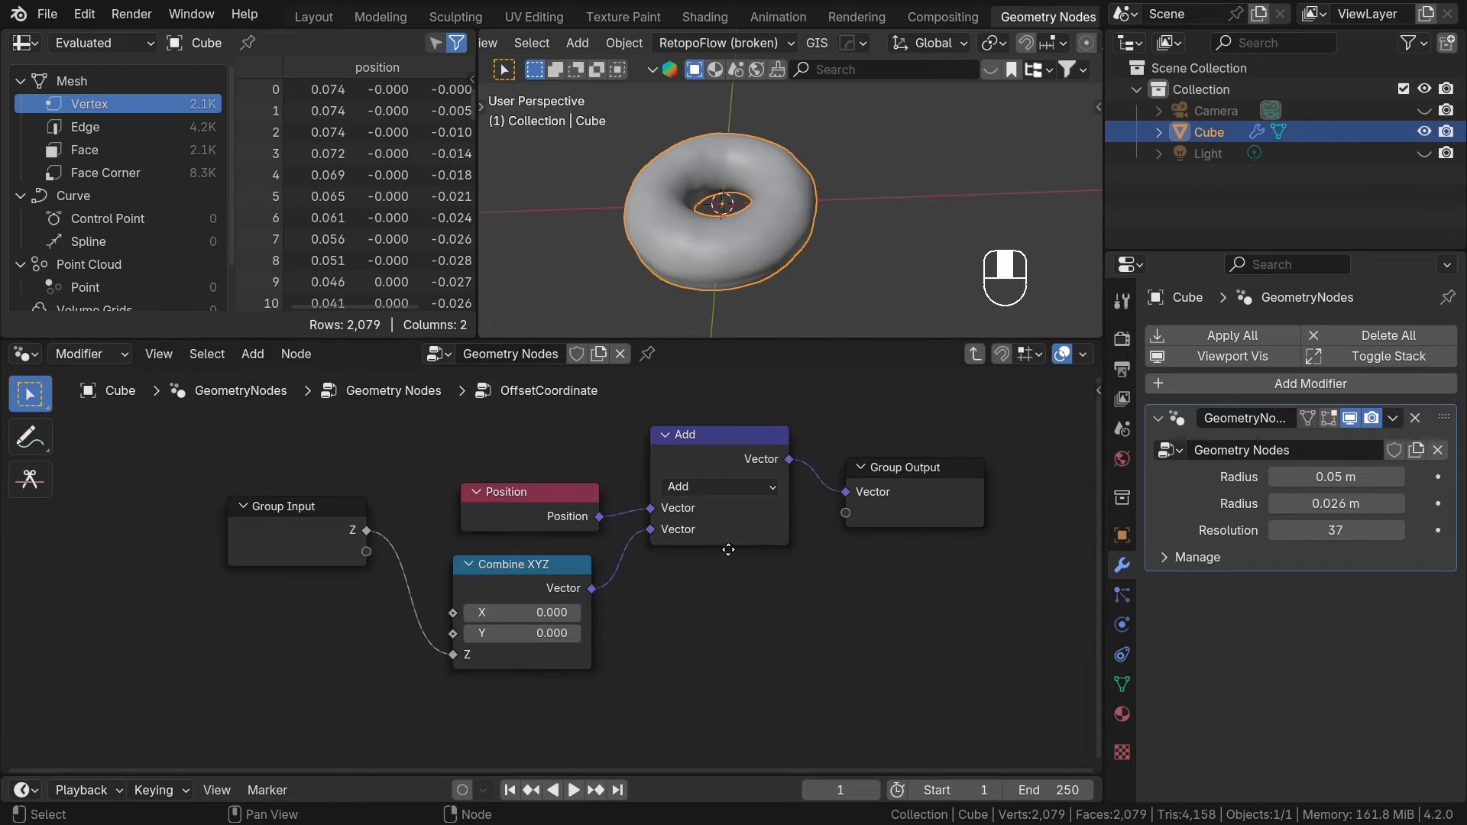
pyautogui.click(973, 357)
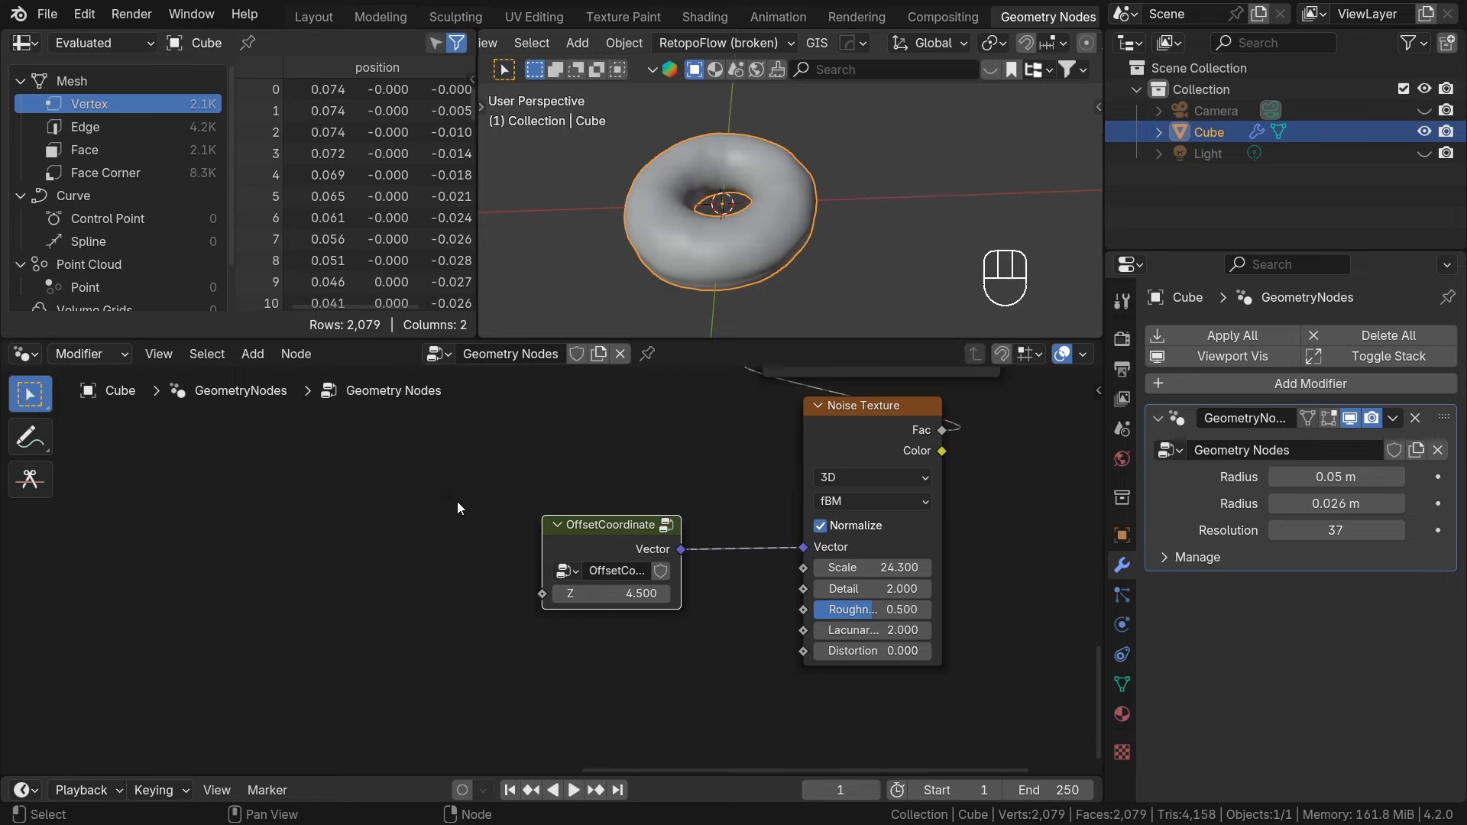
# Add a Group Input node before OffsetCoordinate and connect its empty socket to the Z input.
pyautogui.hotkey('shift', 'a')
pyautogui.write('in')
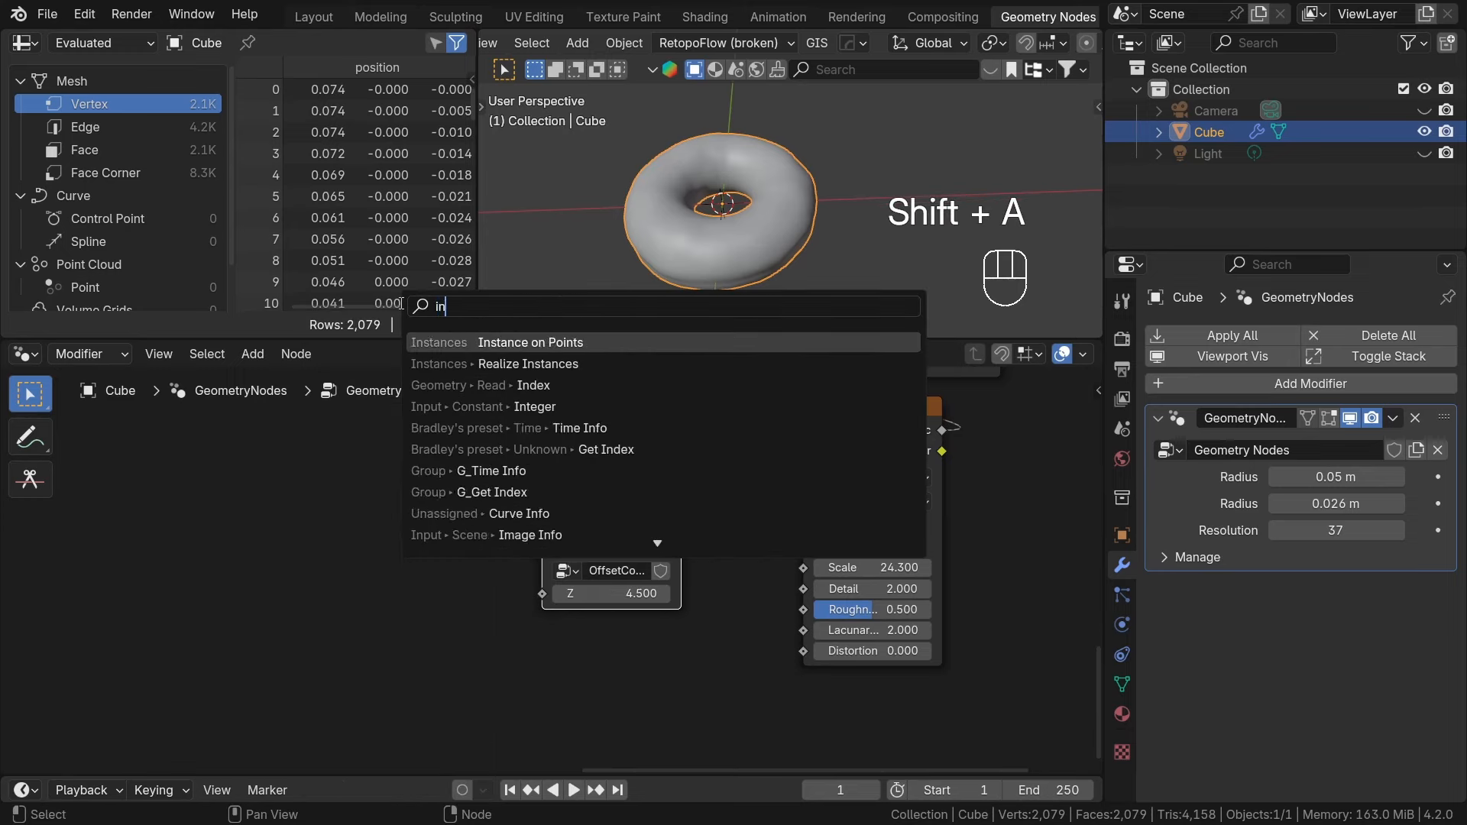
pyautogui.write('p')
pyautogui.press('Return')
pyautogui.click(244, 537)
pyautogui.moveTo(449, 608); pyautogui.dragTo(544, 604)
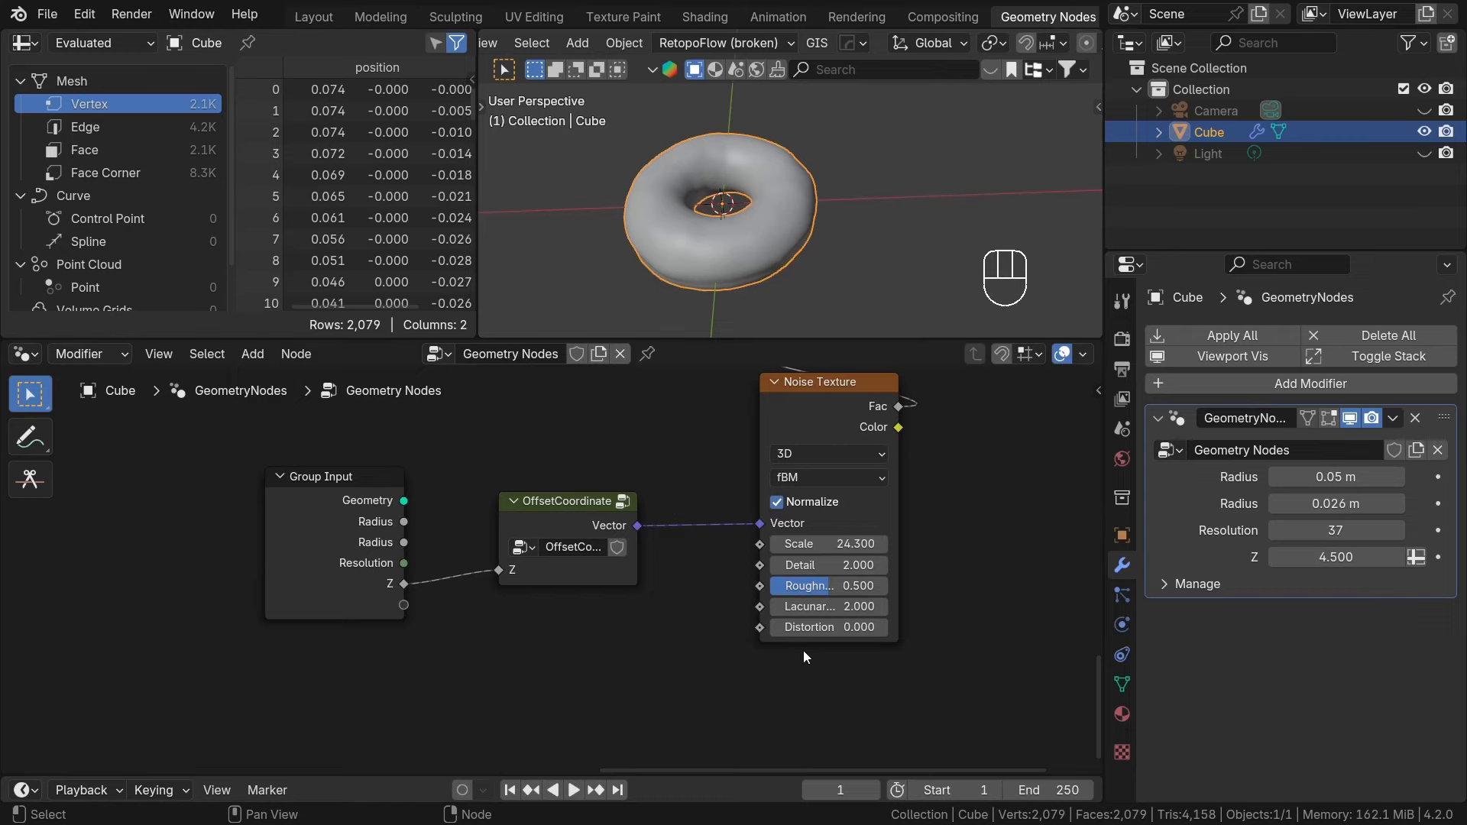
# Rename the Z group socket to Seed and change its type to Integer.
pyautogui.press('n')
pyautogui.scroll(-2, 868, 646)
pyautogui.doubleClick(866, 670)
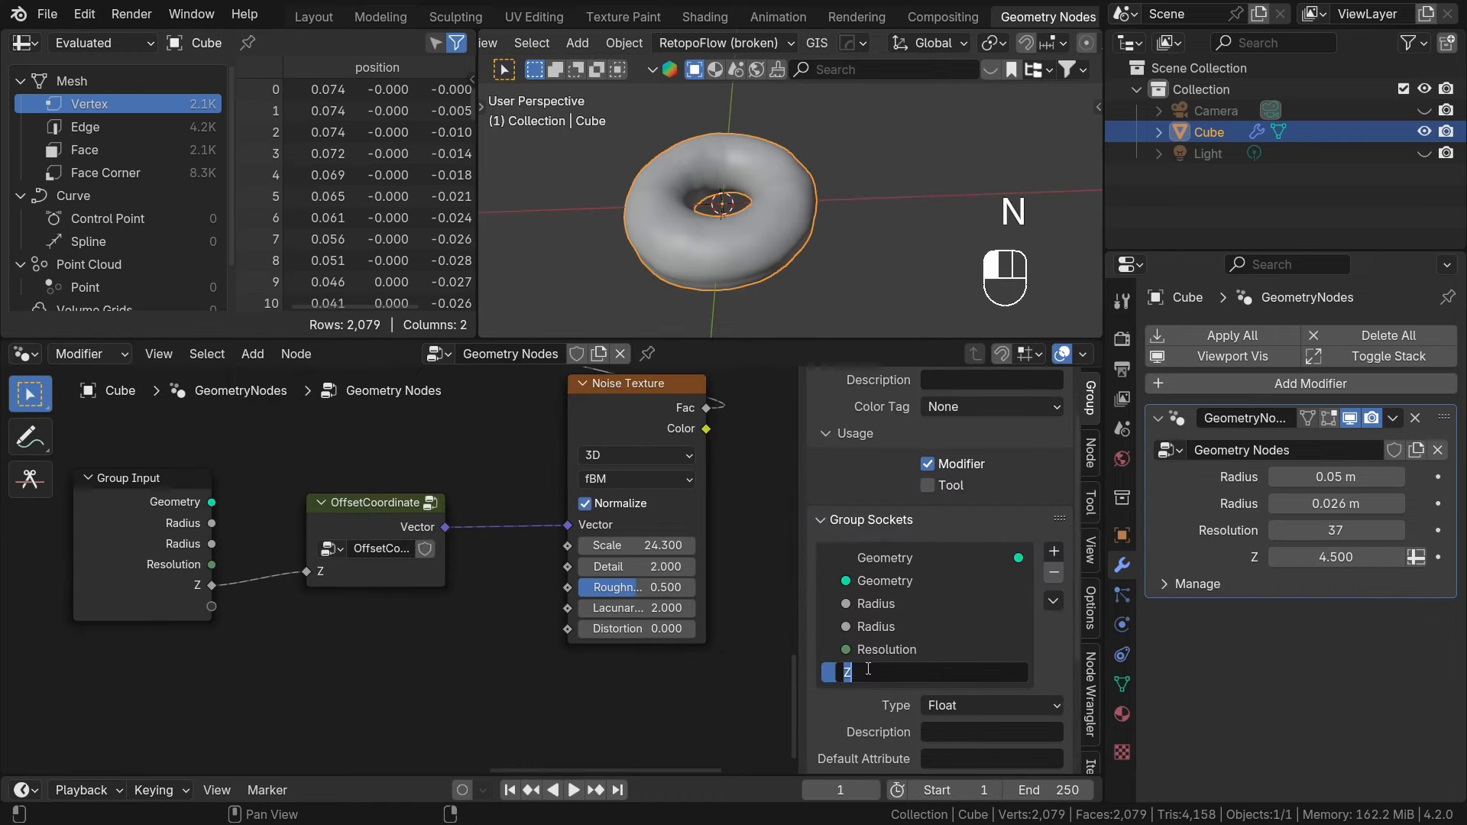
pyautogui.write('Seed')
pyautogui.press('Return')
pyautogui.click(944, 706)
pyautogui.click(954, 410)
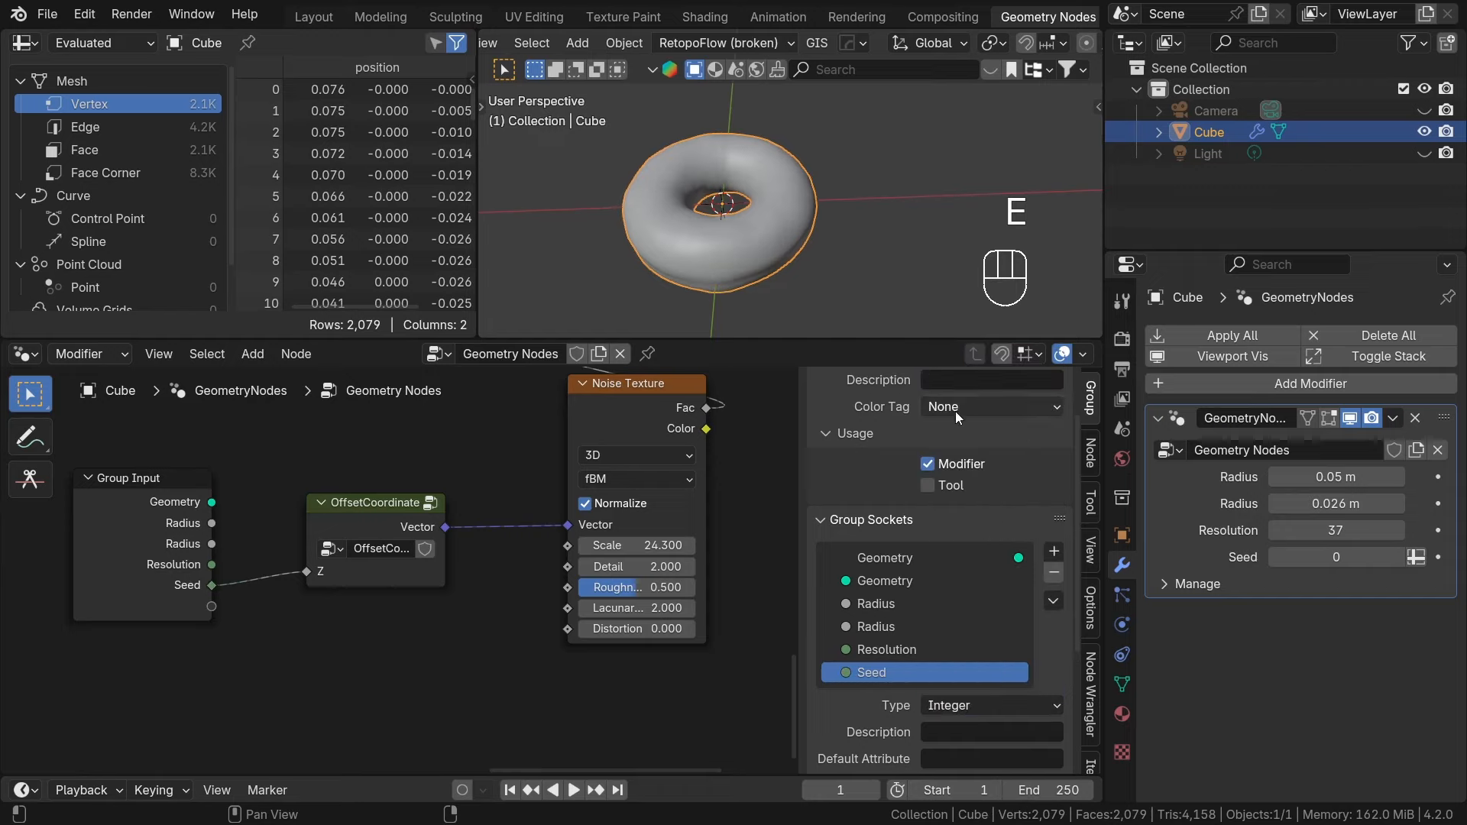
pyautogui.press('n')
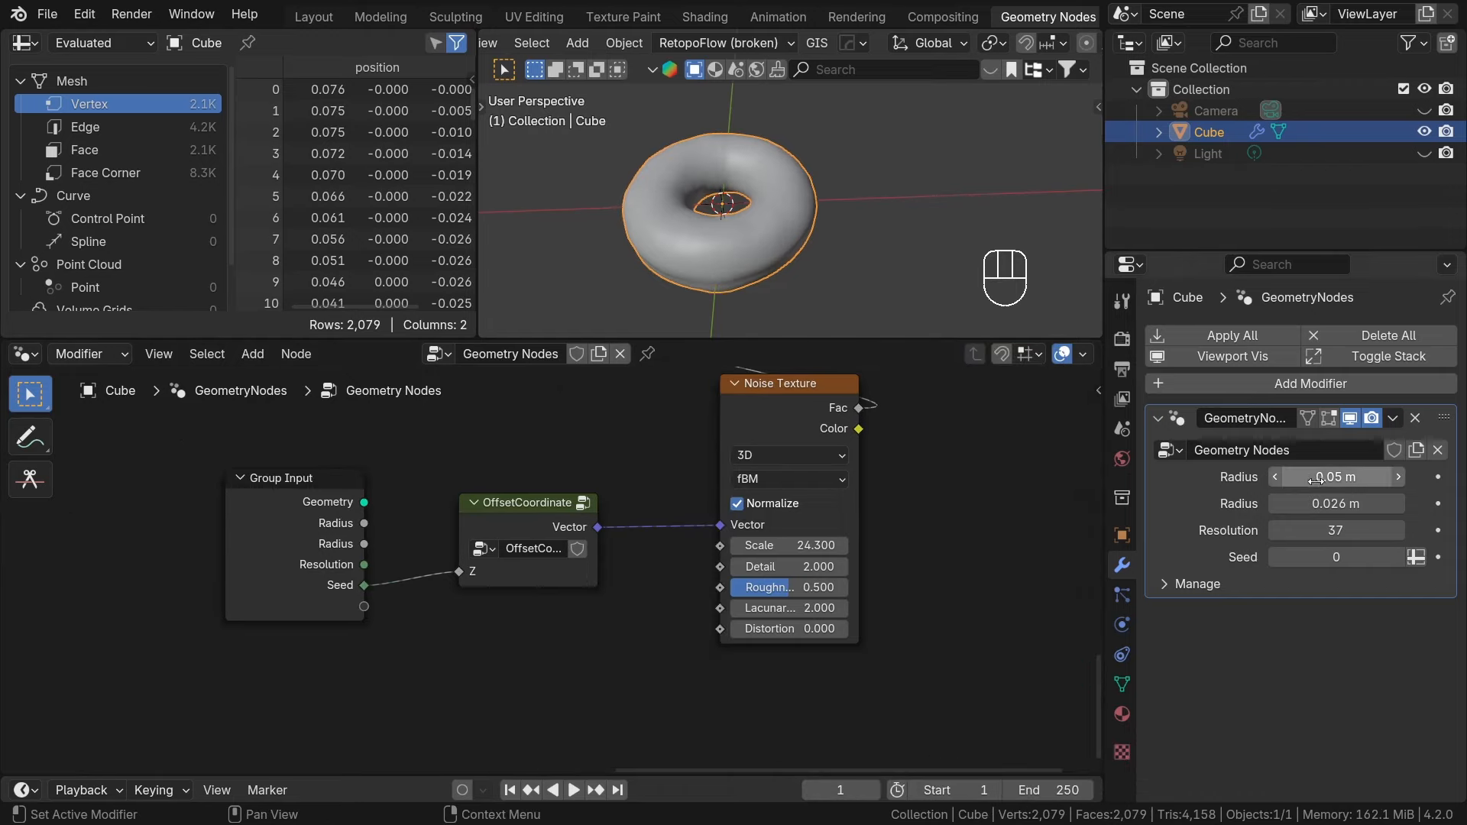
# Raise the modifier's Seed value to 5 to shift the donut's noise pattern.
pyautogui.click(1398, 556)
pyautogui.click(1398, 556)
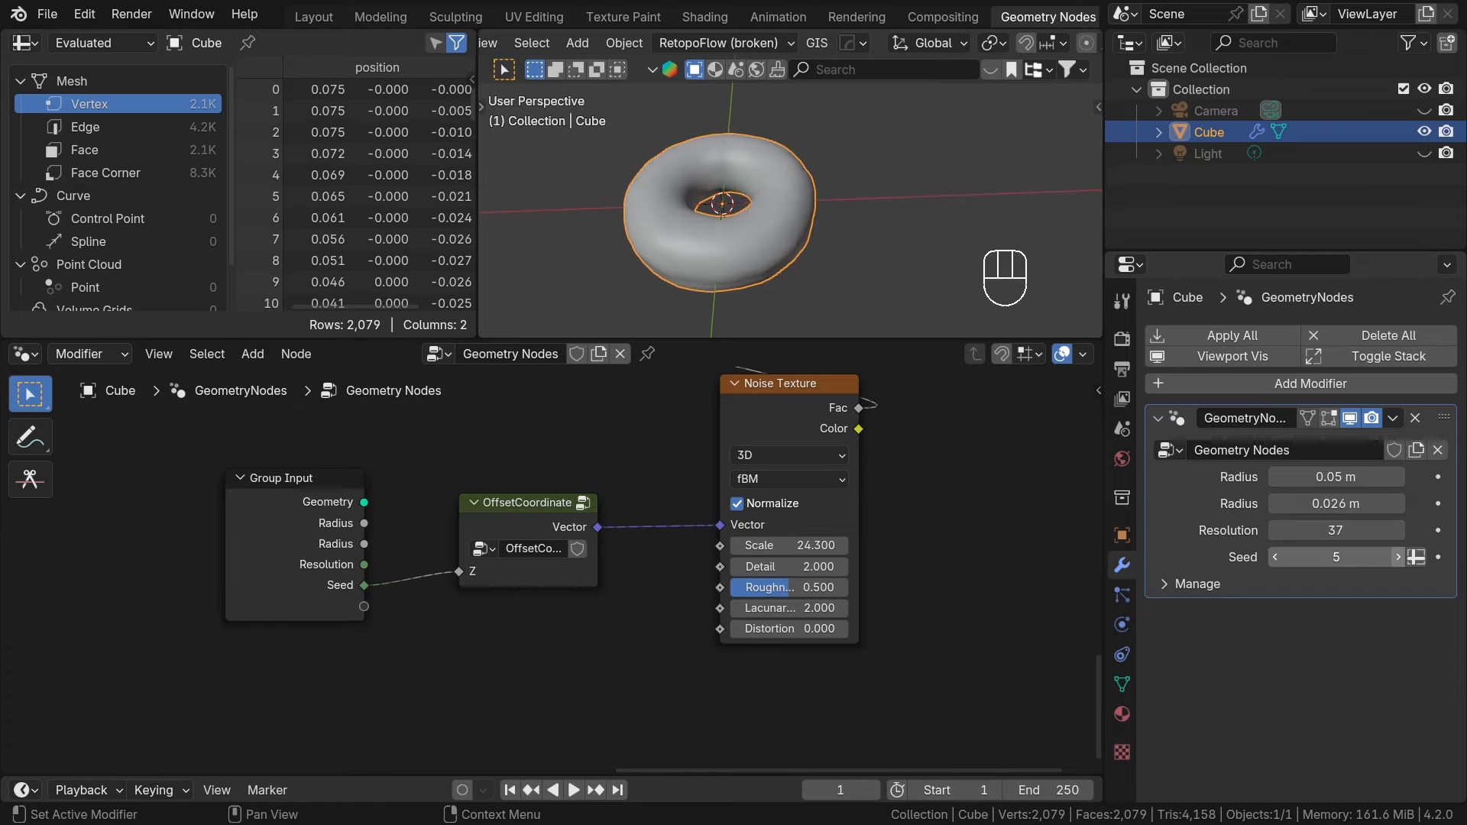
# Test a few higher Seed values on the modifier and set Seed back to 1.
pyautogui.click(1398, 556)
pyautogui.click(1398, 556)
pyautogui.click(1398, 556)
pyautogui.click(1342, 558)
pyautogui.write('1')
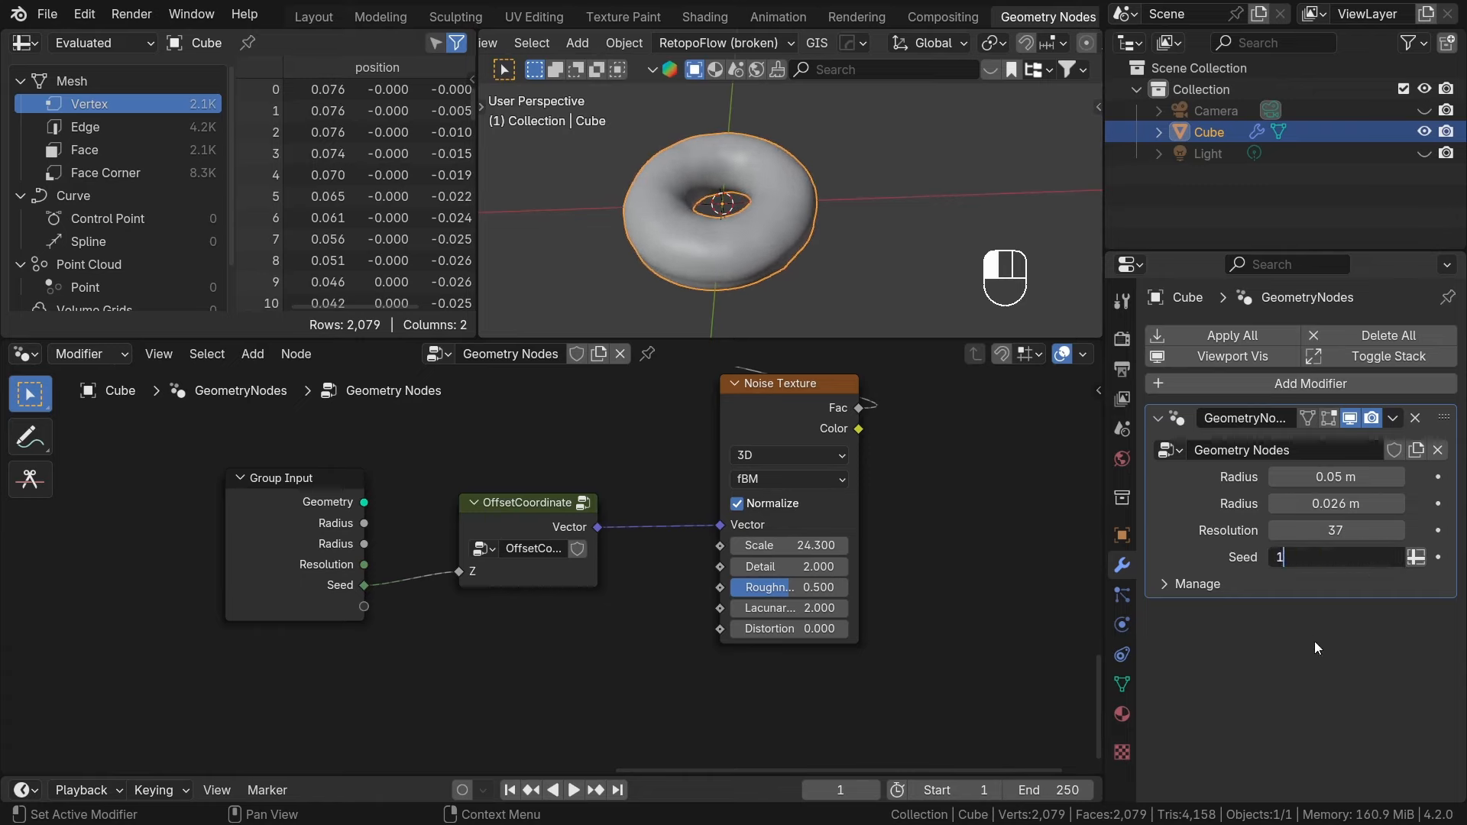
pyautogui.press('Return')
# Stack the OffsetCoordinate node and its Group Input node directly beneath the Noise Texture node.
pyautogui.scroll(-3, 975, 549)
pyautogui.moveTo(801, 669); pyautogui.dragTo(658, 515)
pyautogui.press('g')
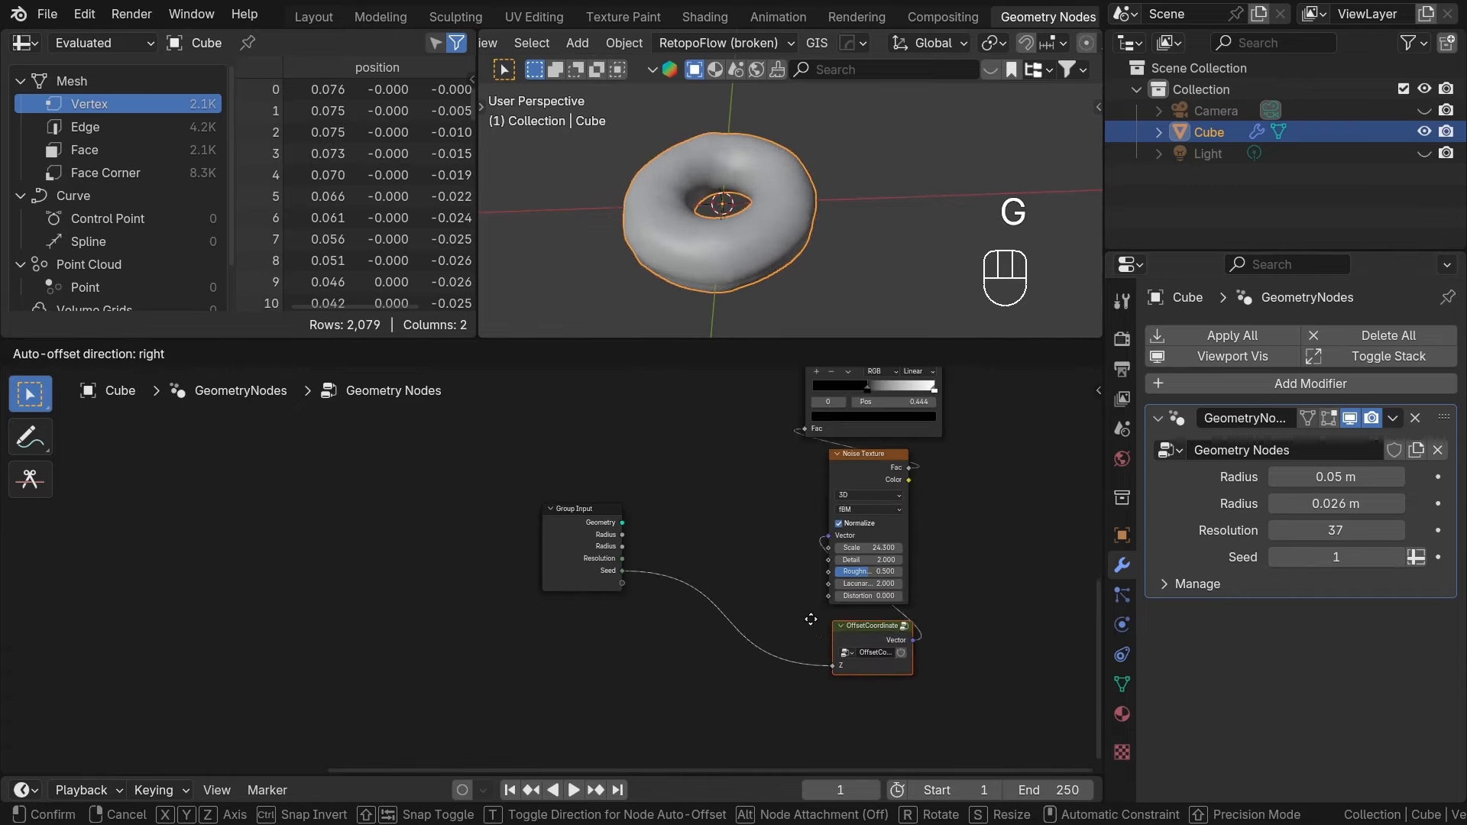
pyautogui.click(810, 614)
pyautogui.click(581, 539)
pyautogui.press('g')
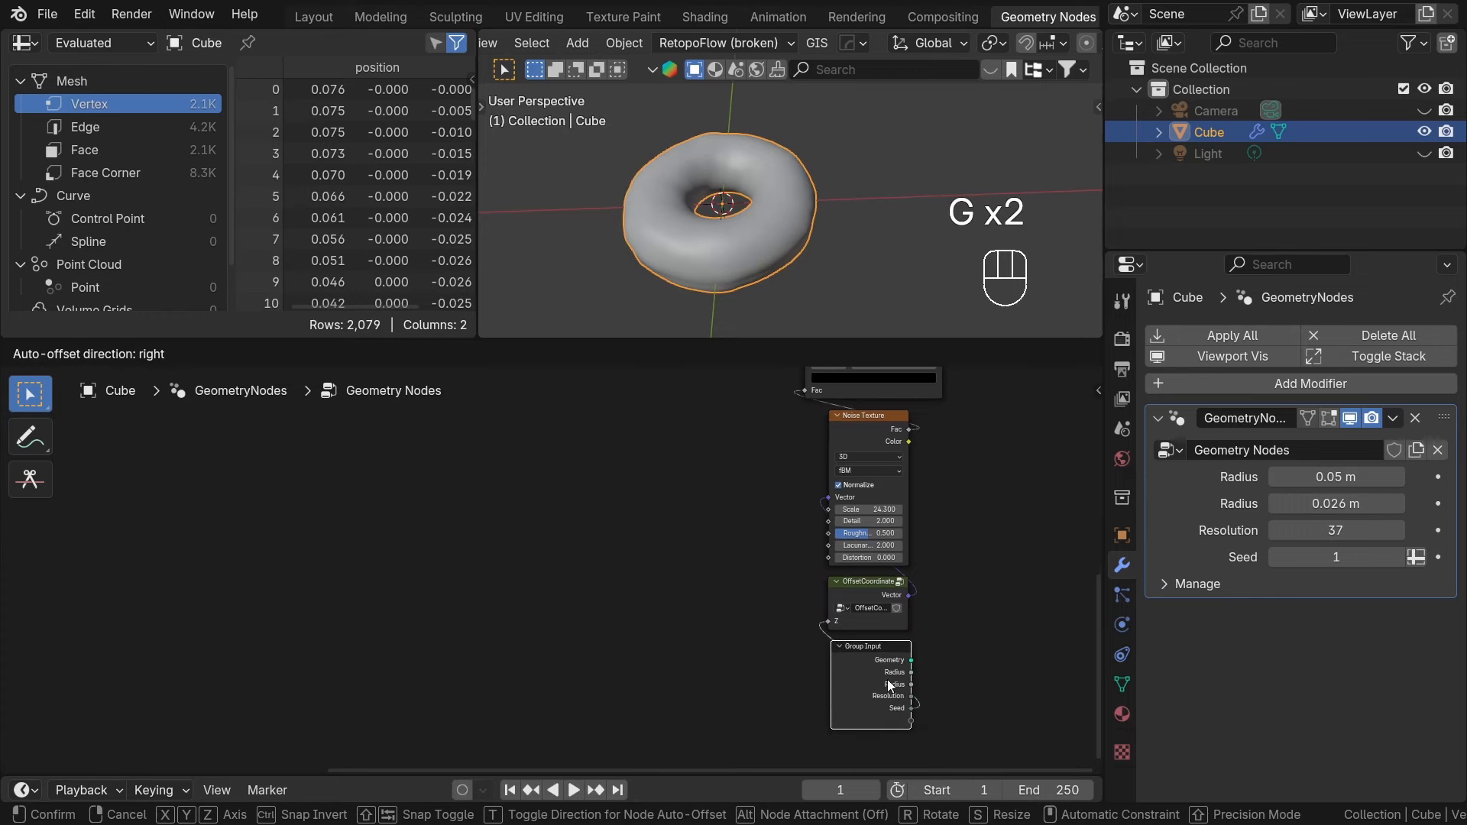
pyautogui.click(888, 680)
# Move the Group Output node well away from the Set Position node to make room for more nodes.
pyautogui.press('Home')
pyautogui.scroll(1, 792, 680)
pyautogui.moveTo(800, 706); pyautogui.dragTo(616, 483)
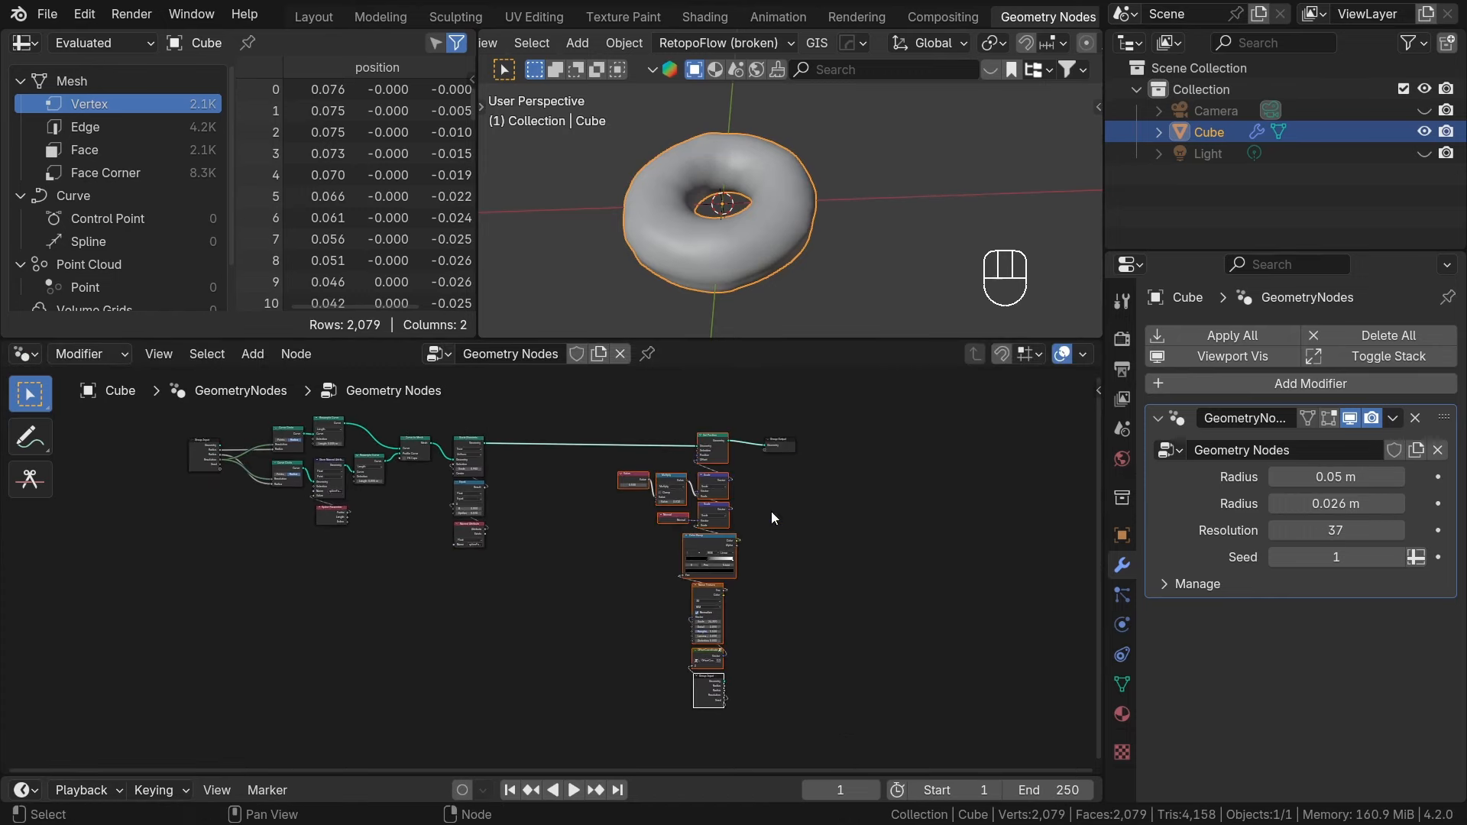
pyautogui.moveTo(781, 429); pyautogui.dragTo(781, 429)
pyautogui.press('g')
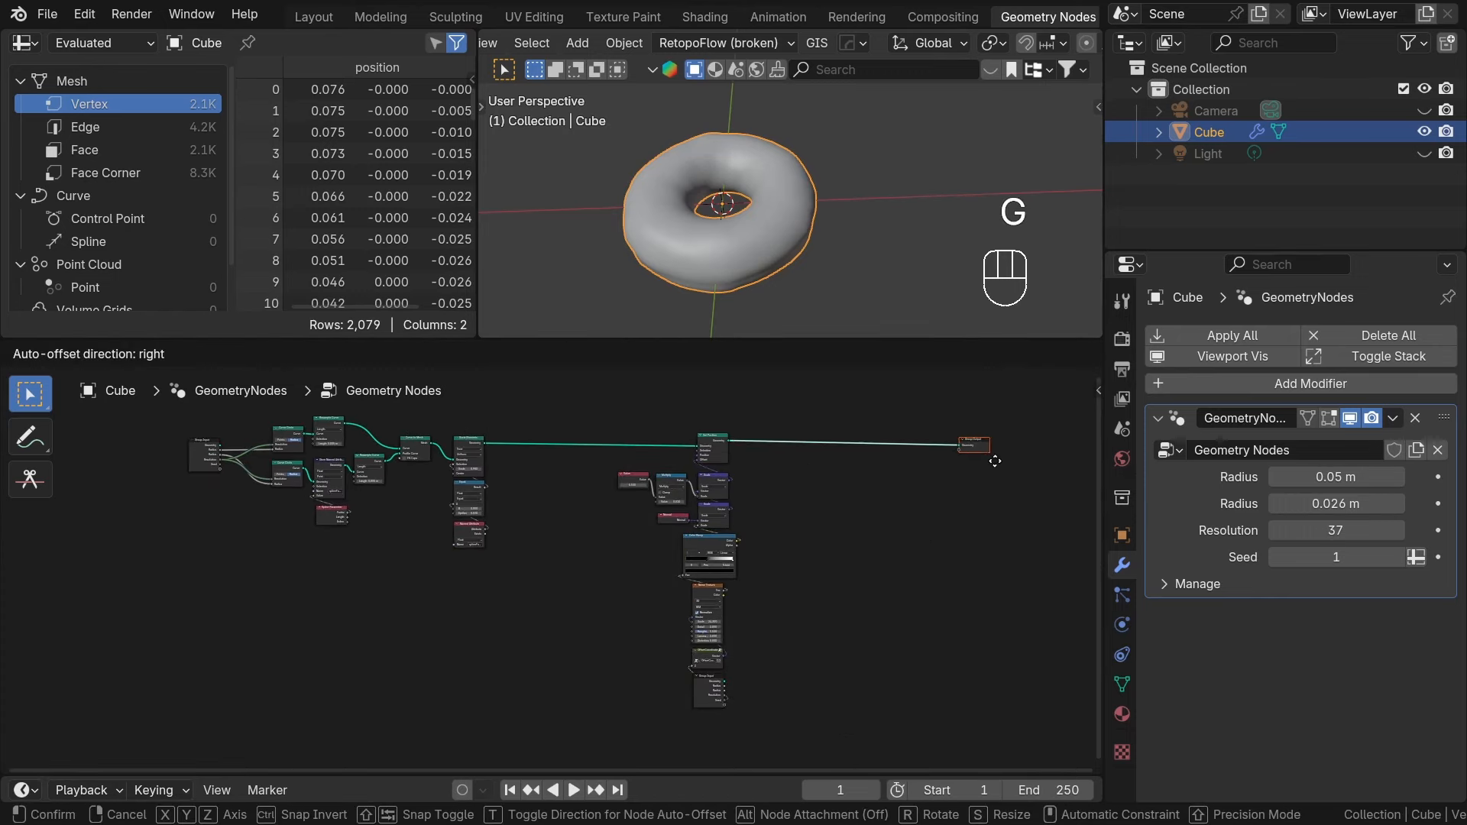
pyautogui.click(1007, 460)
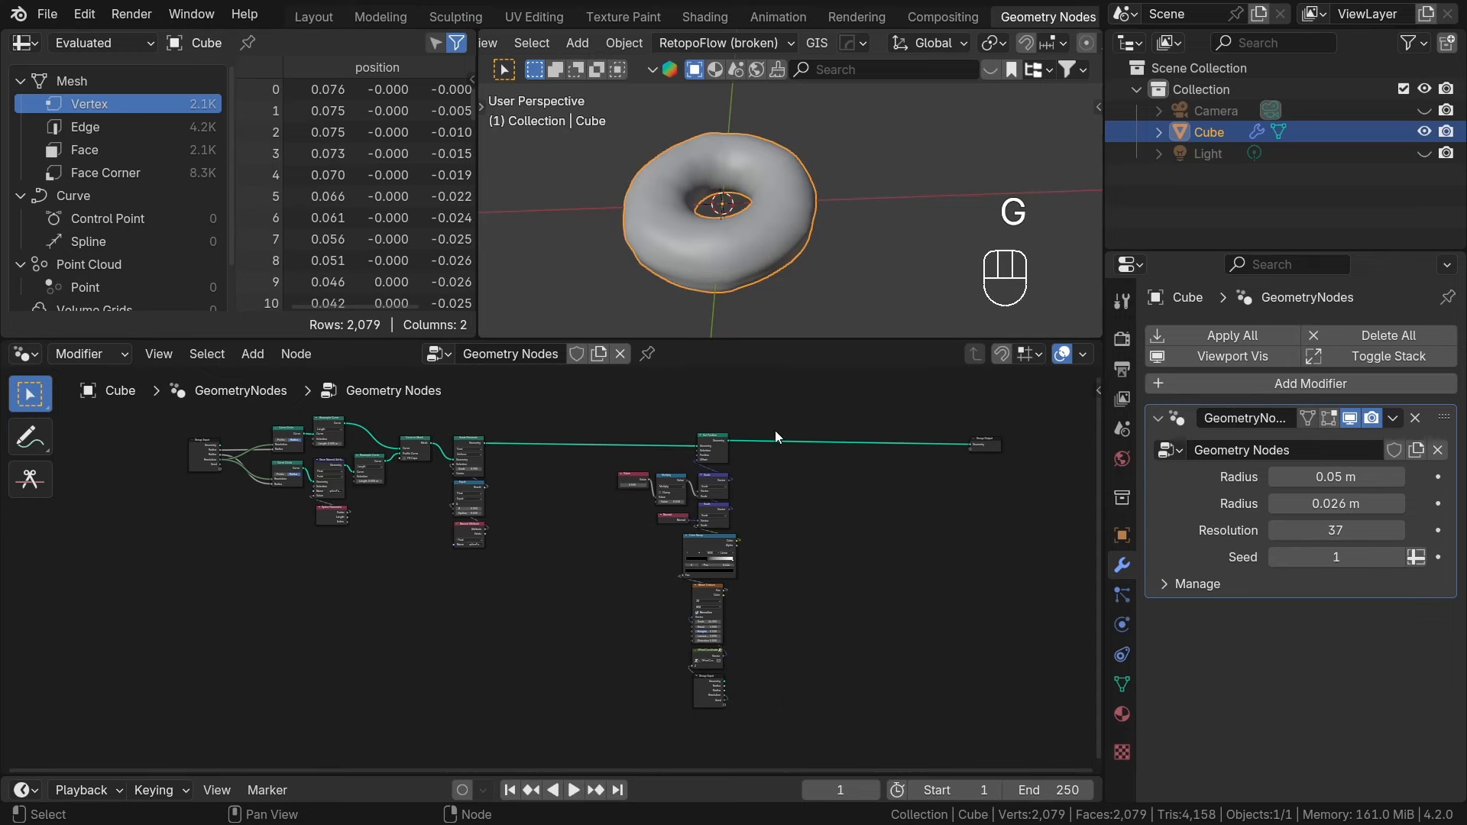
# Add a Subdivision Surface node on the link between Set Position and Group Output.
pyautogui.scroll(5, 775, 430)
pyautogui.moveTo(822, 427); pyautogui.dragTo(698, 442, button='middle')
pyautogui.hotkey('shift', 'a')
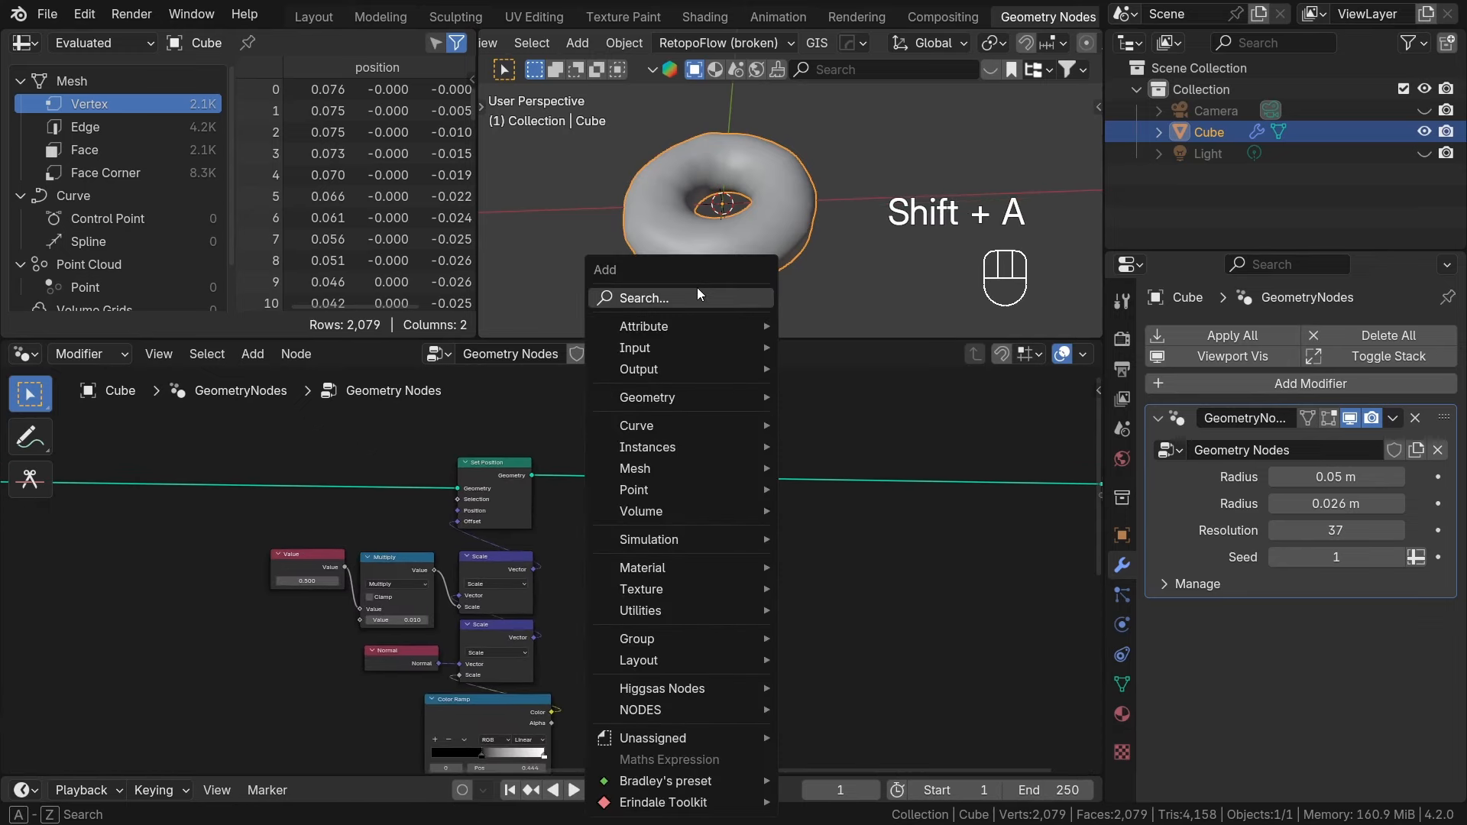
pyautogui.click(697, 287)
pyautogui.write('subd')
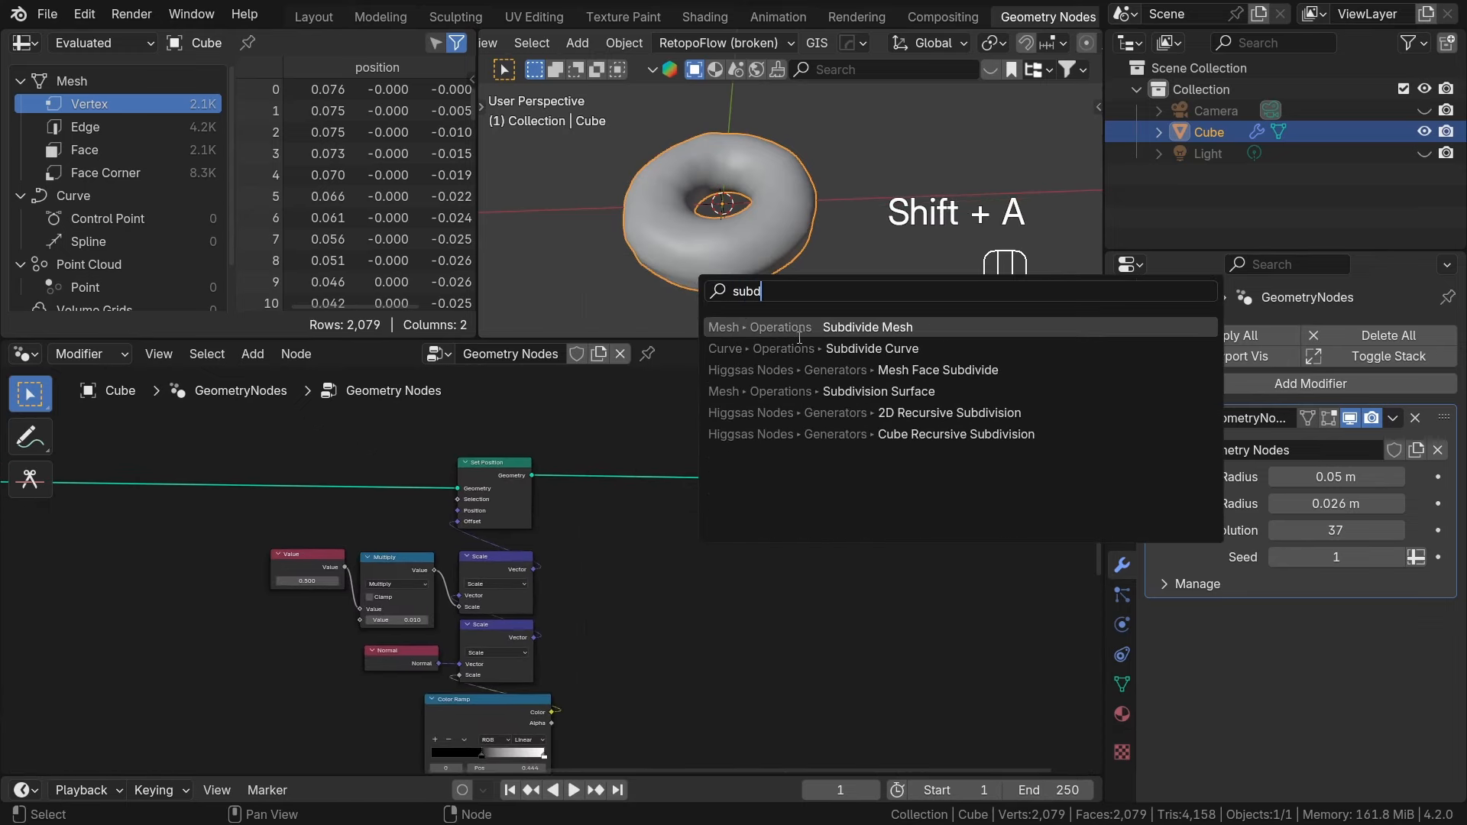
pyautogui.click(818, 391)
pyautogui.click(730, 457)
# Examine the donut in wireframe while muting and unmuting the Subdivision Surface node to compare mesh density.
pyautogui.scroll(6, 726, 221)
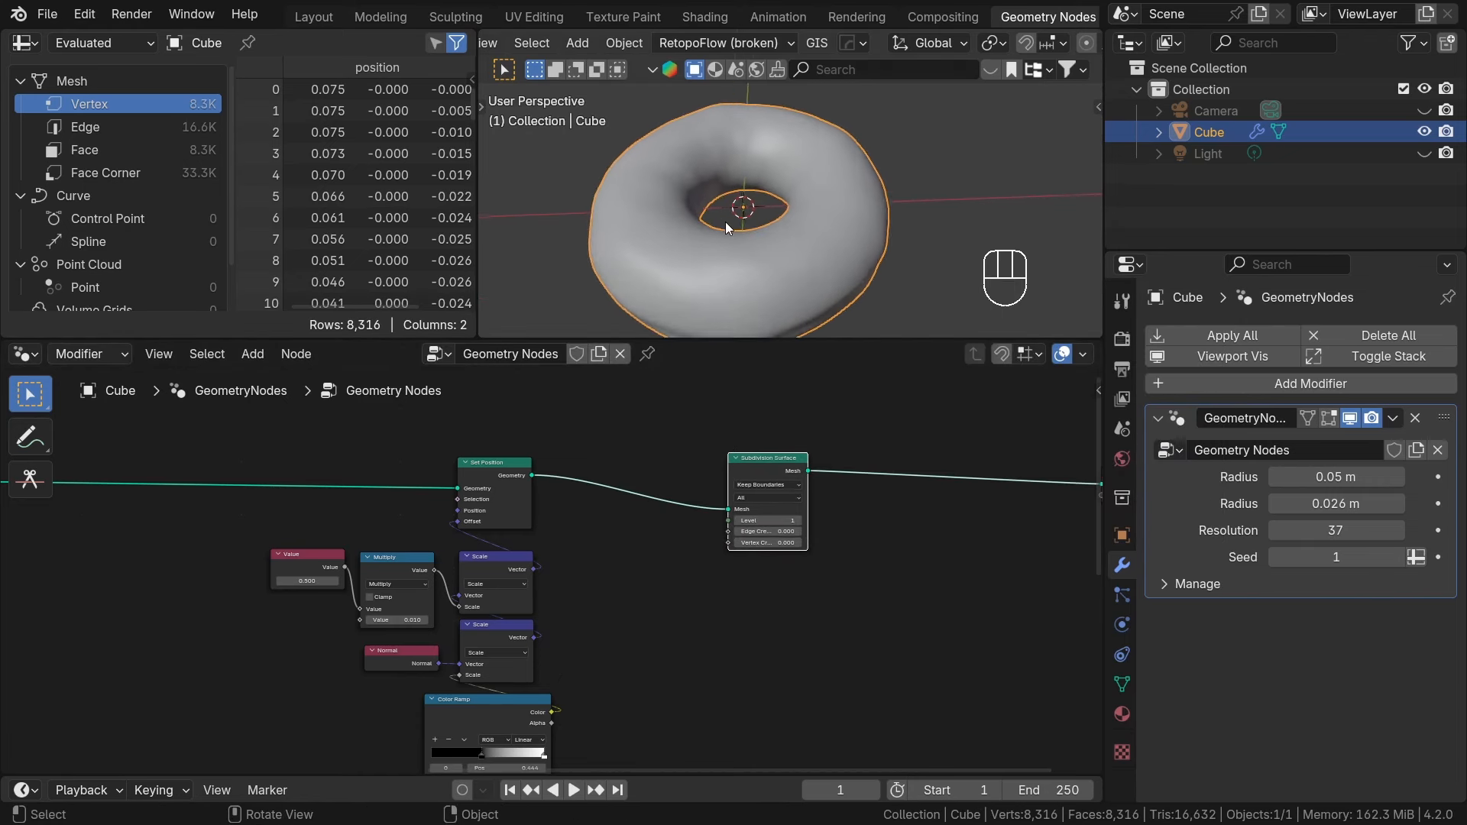
pyautogui.scroll(-2, 768, 250)
pyautogui.hotkey('shift', 'z')
pyautogui.scroll(1, 778, 504)
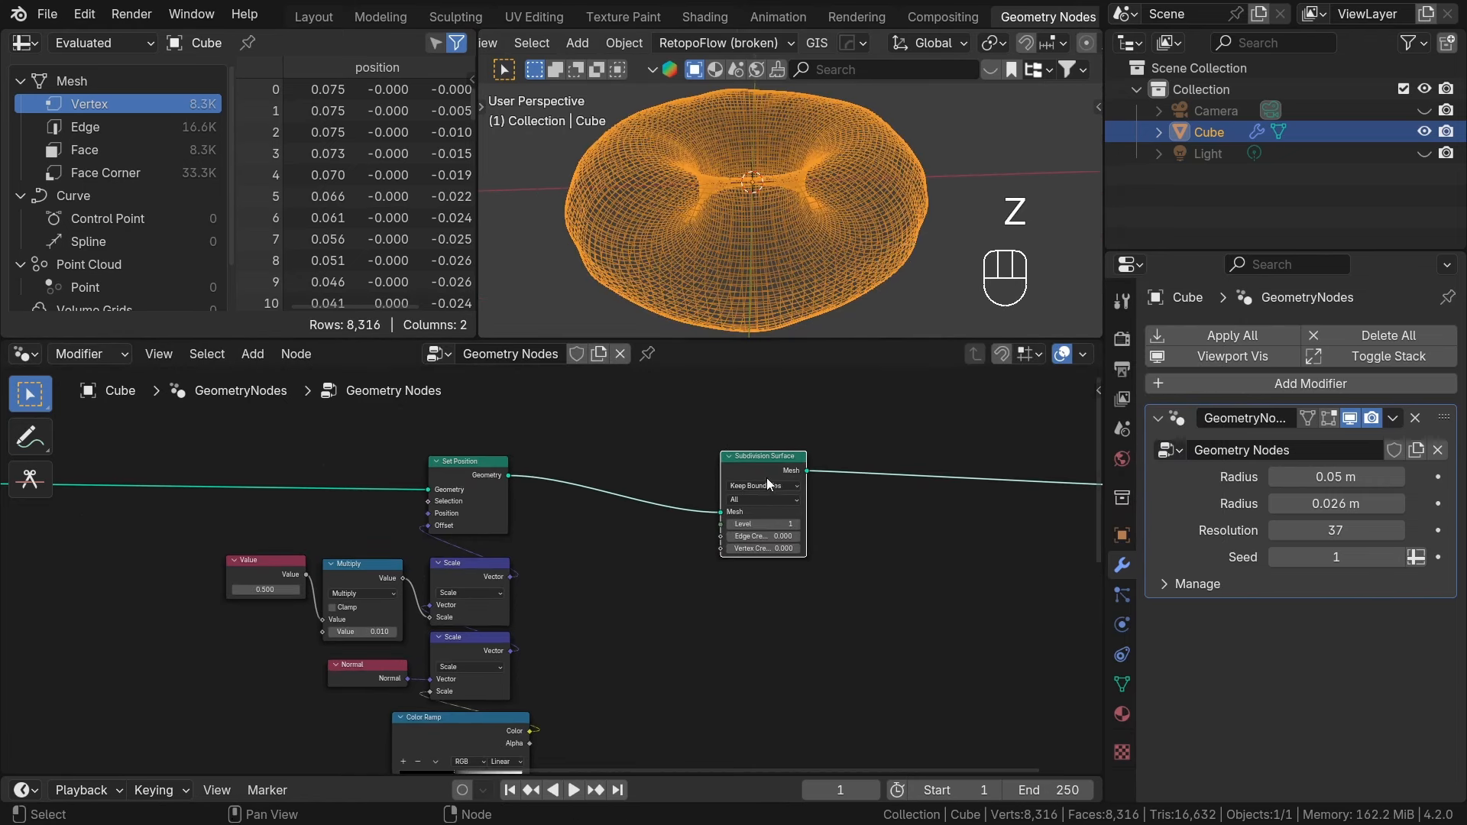
pyautogui.press('m')
pyautogui.press('m')
pyautogui.press('m')
pyautogui.press('m')
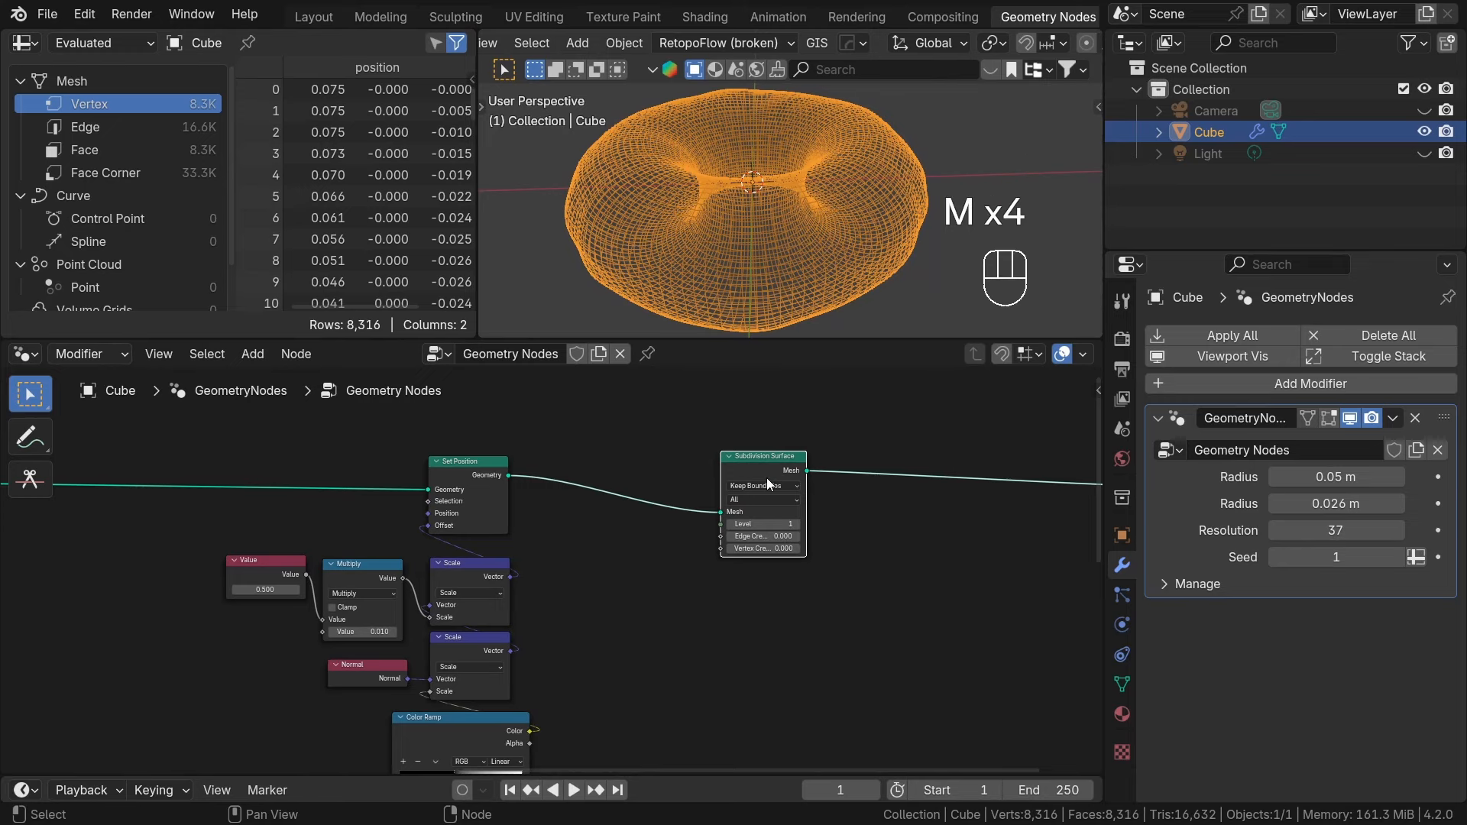
pyautogui.scroll(4, 767, 478)
pyautogui.scroll(-3, 726, 466)
pyautogui.press('z')
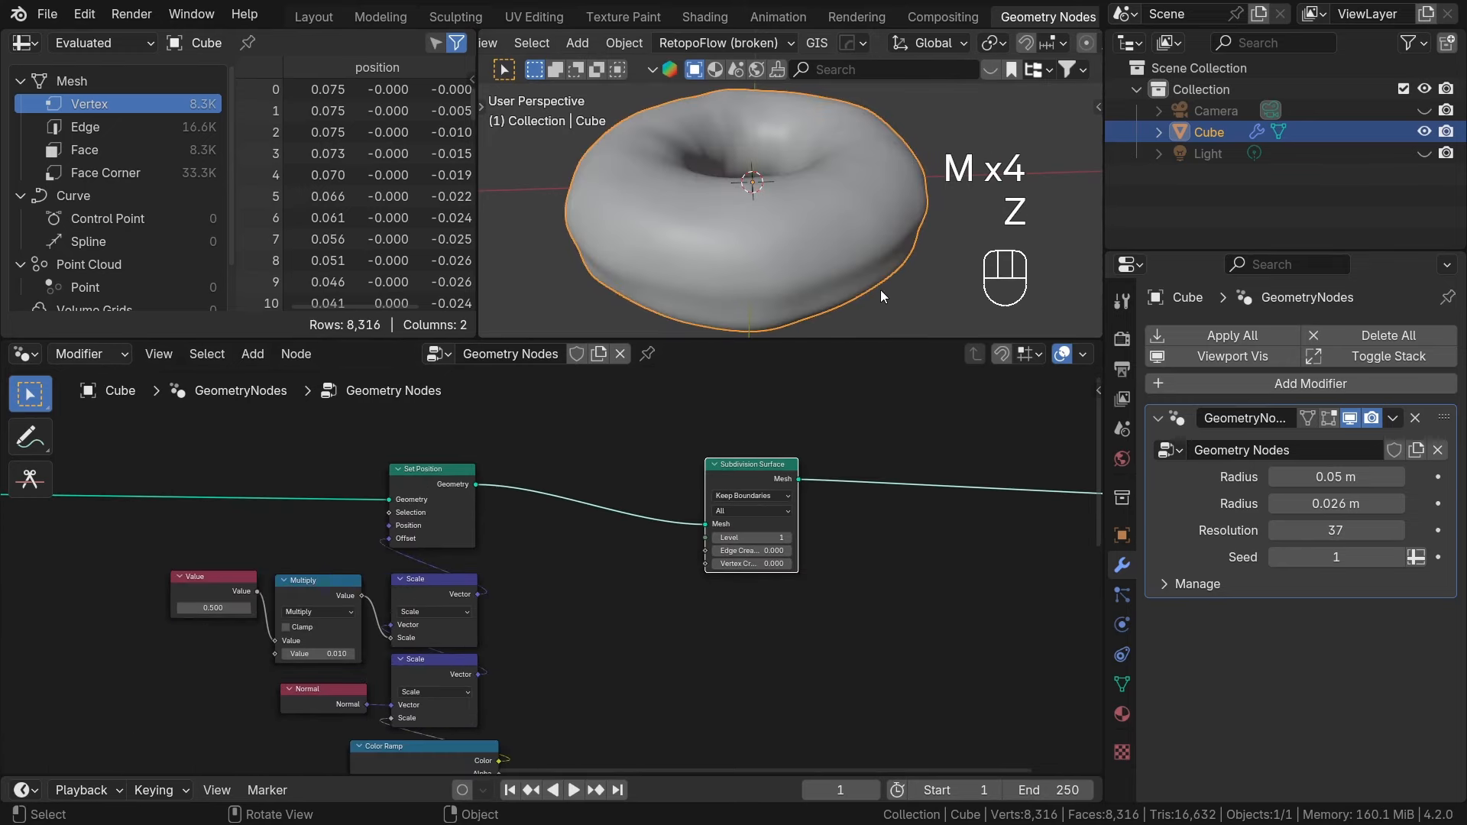
# Duplicate the Set Position node with its whole noise displacement chain and place the copy after the Subdivision Surface node.
pyautogui.scroll(-2, 880, 295)
pyautogui.scroll(-2, 764, 569)
pyautogui.moveTo(810, 626); pyautogui.dragTo(722, 538, button='middle')
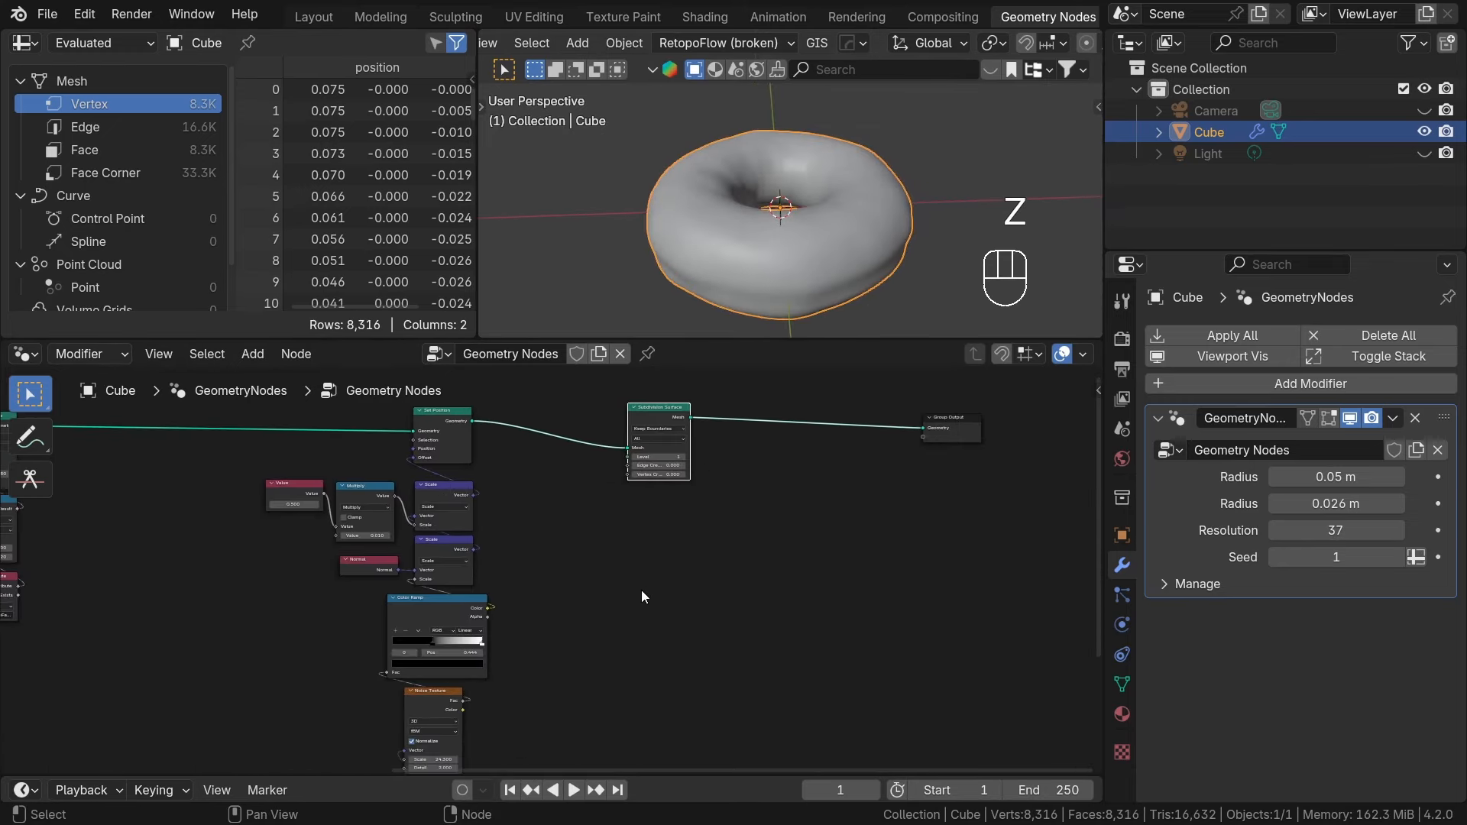
pyautogui.scroll(-2, 640, 590)
pyautogui.moveTo(637, 625); pyautogui.dragTo(755, 566, button='middle')
pyautogui.moveTo(710, 641); pyautogui.dragTo(731, 561, button='middle')
pyautogui.scroll(-2, 731, 562)
pyautogui.moveTo(710, 681); pyautogui.dragTo(600, 382)
pyautogui.press('Home')
pyautogui.hotkey('shift', 'd')
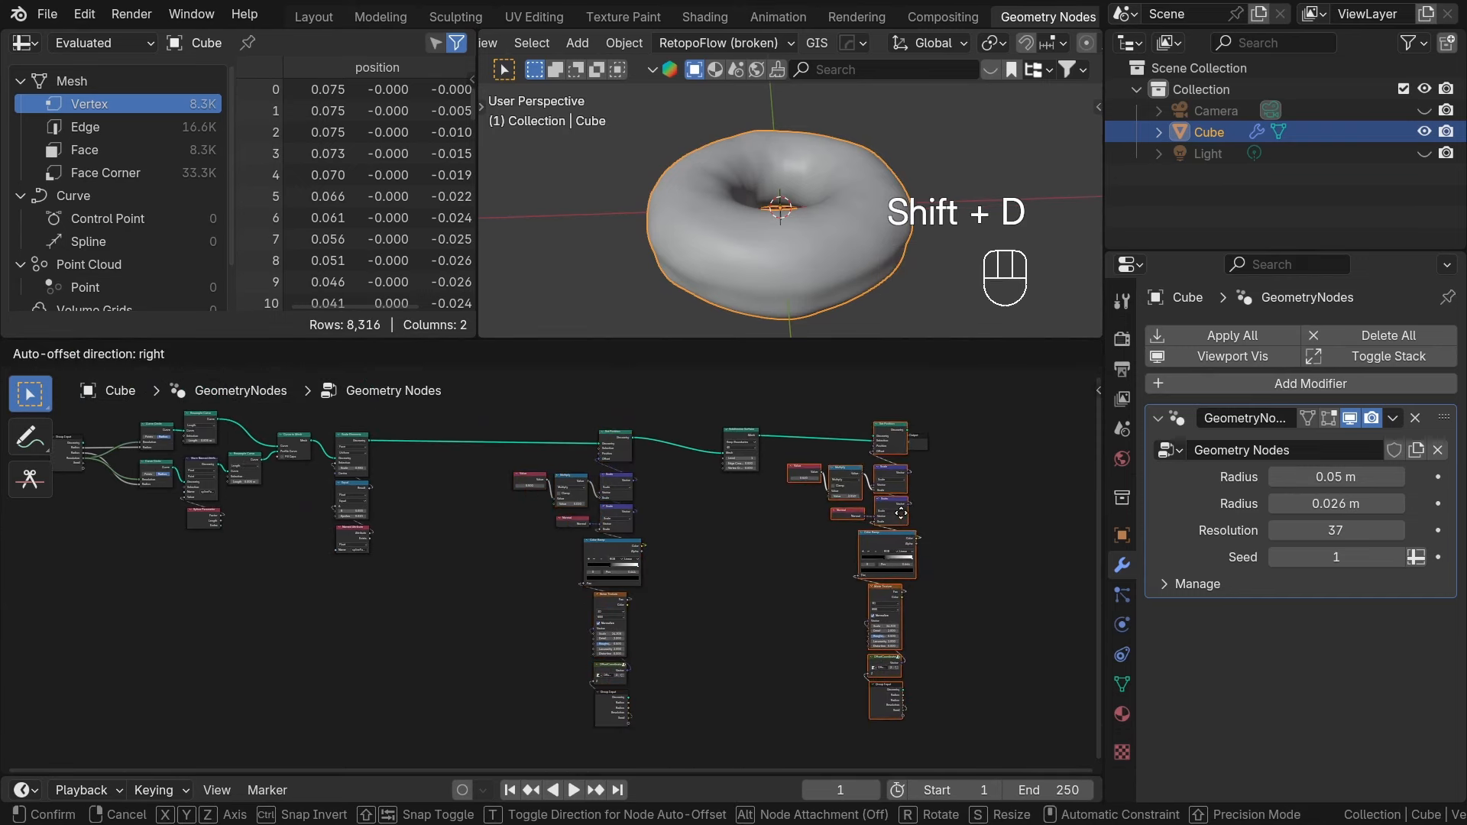
pyautogui.click(869, 523)
pyautogui.click(976, 498)
# Connect the Subdivision Surface mesh to the duplicated Set Position and feed that node's geometry into Group Output.
pyautogui.scroll(8, 807, 457)
pyautogui.moveTo(772, 453); pyautogui.dragTo(654, 444, button='middle')
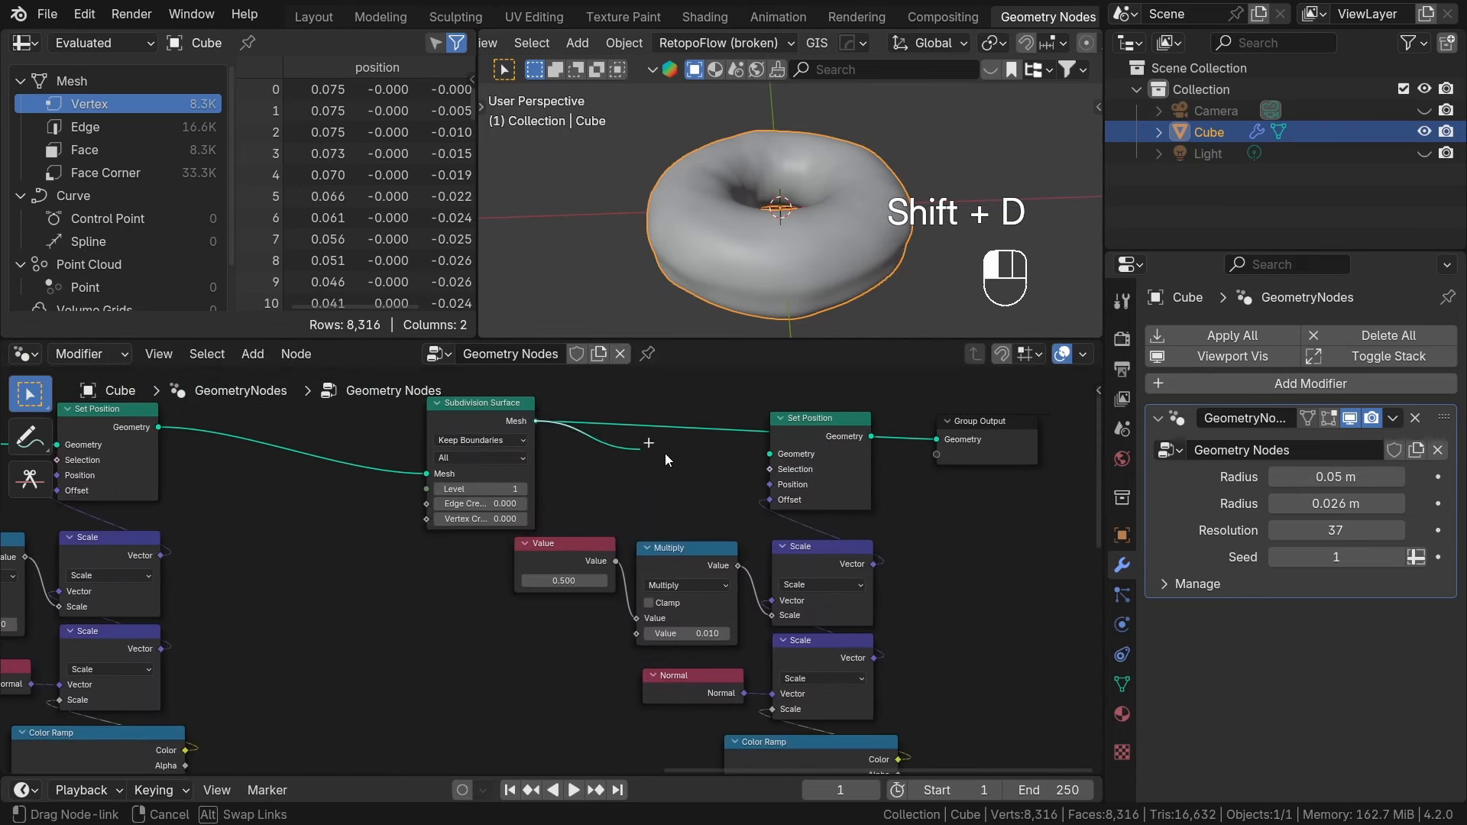
pyautogui.moveTo(927, 438); pyautogui.dragTo(932, 439)
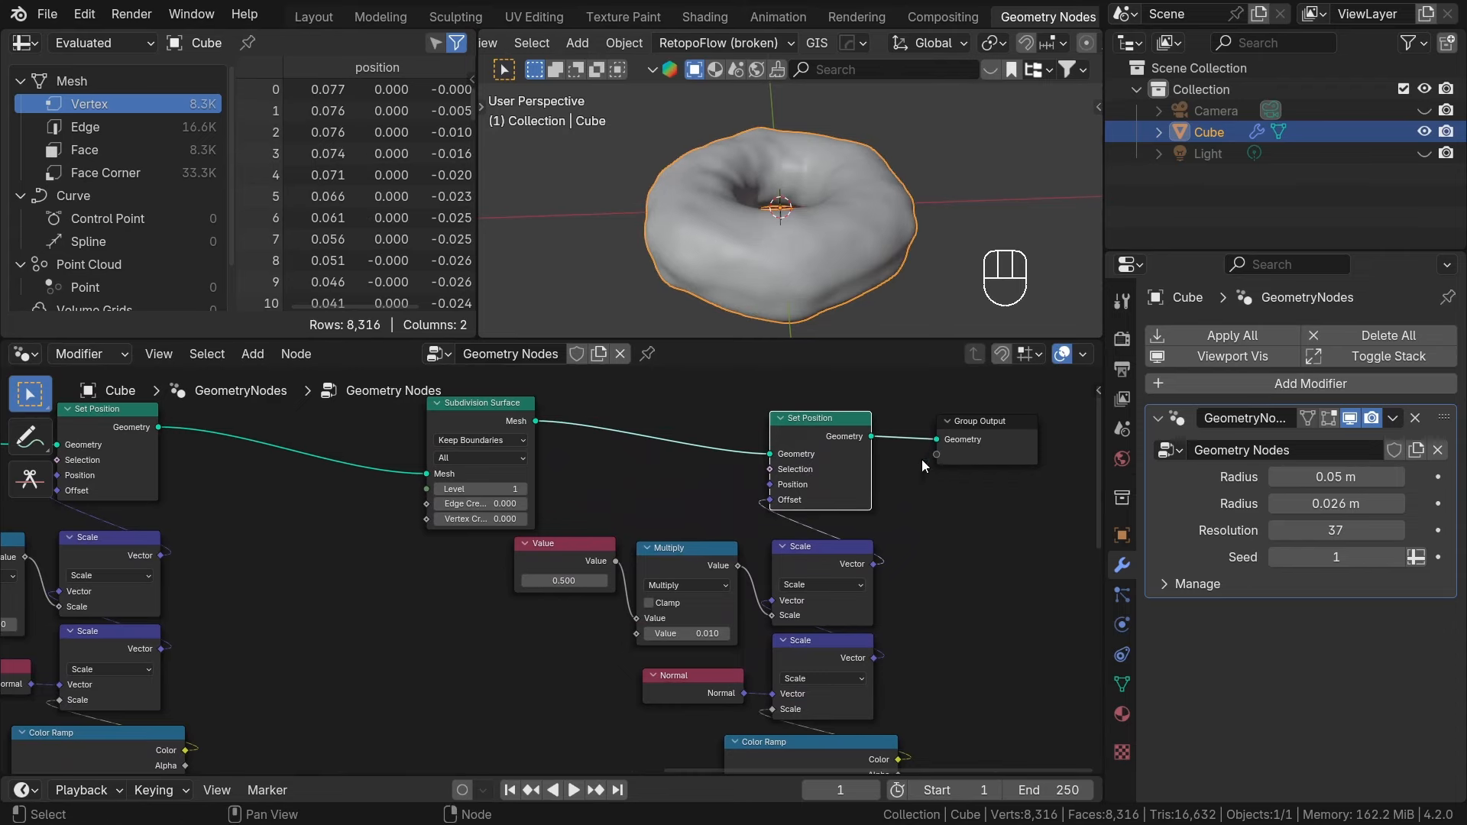
# Set the duplicated Noise Texture's Scale to 189 for finer bumps.
pyautogui.scroll(-6, 882, 598)
pyautogui.scroll(8, 806, 566)
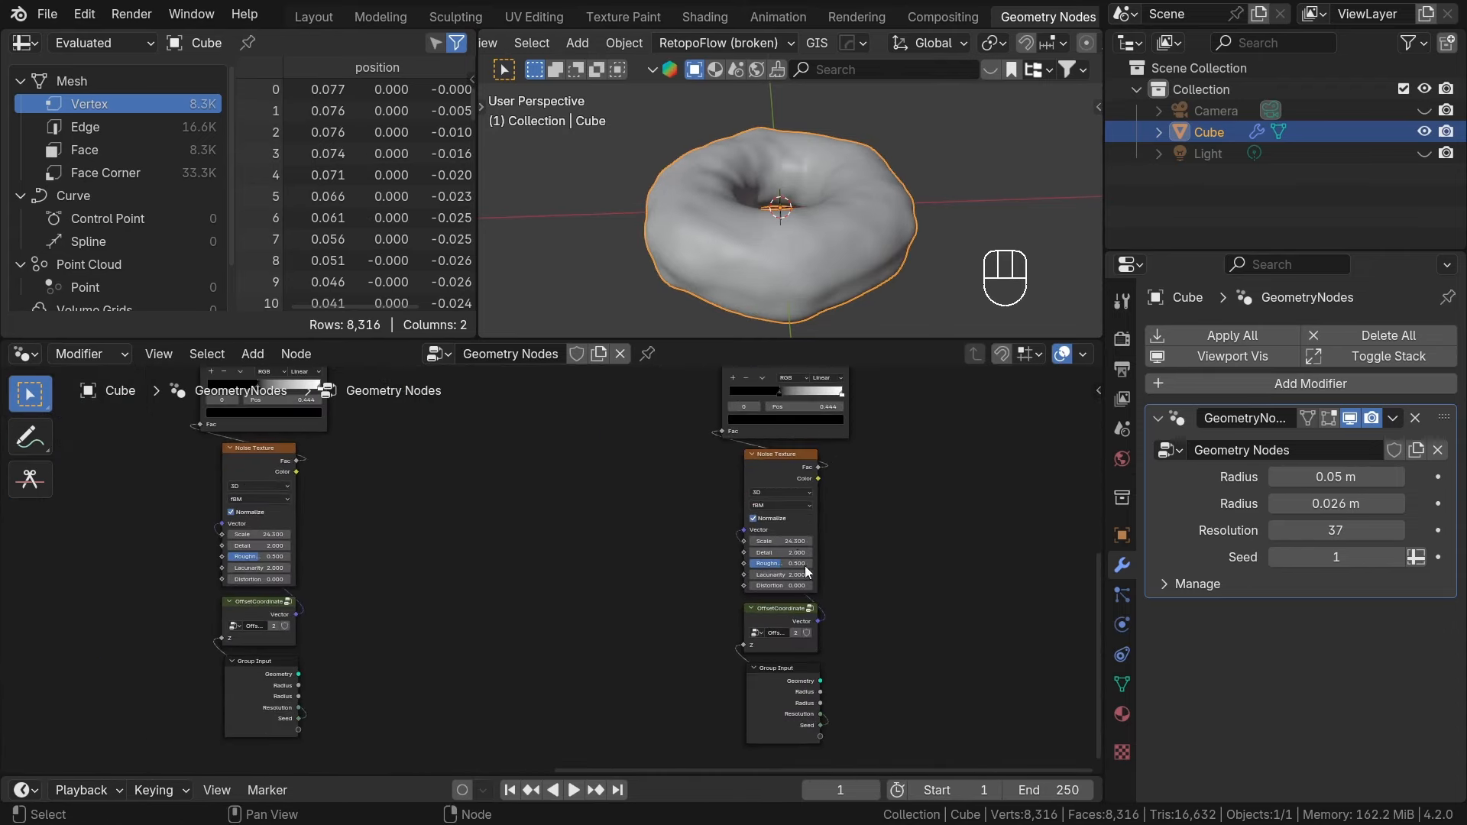
pyautogui.moveTo(733, 509); pyautogui.dragTo(848, 510)
pyautogui.moveTo(690, 585); pyautogui.dragTo(757, 586)
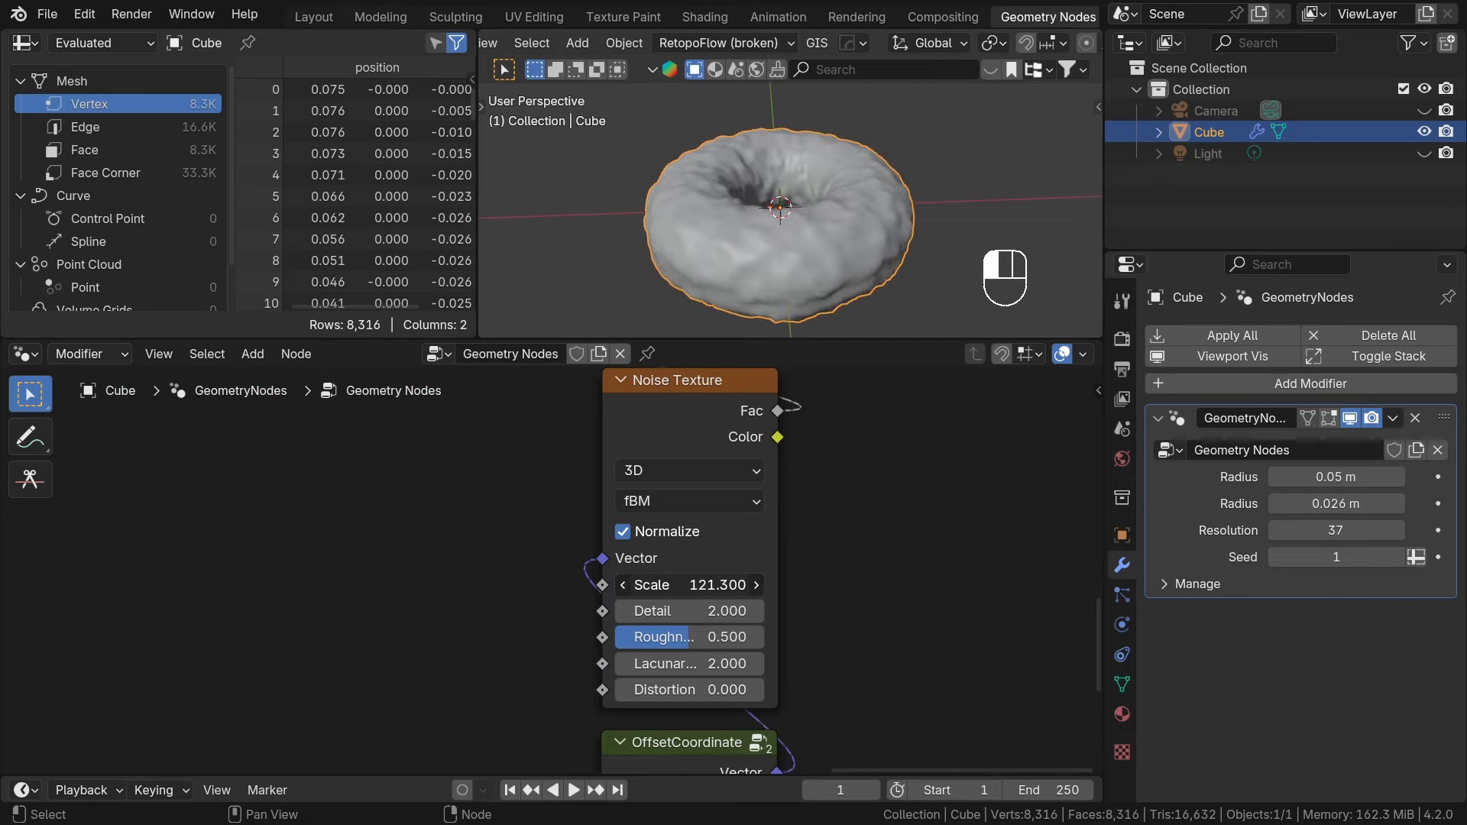
pyautogui.click(689, 586)
pyautogui.write('189')
pyautogui.press('Return')
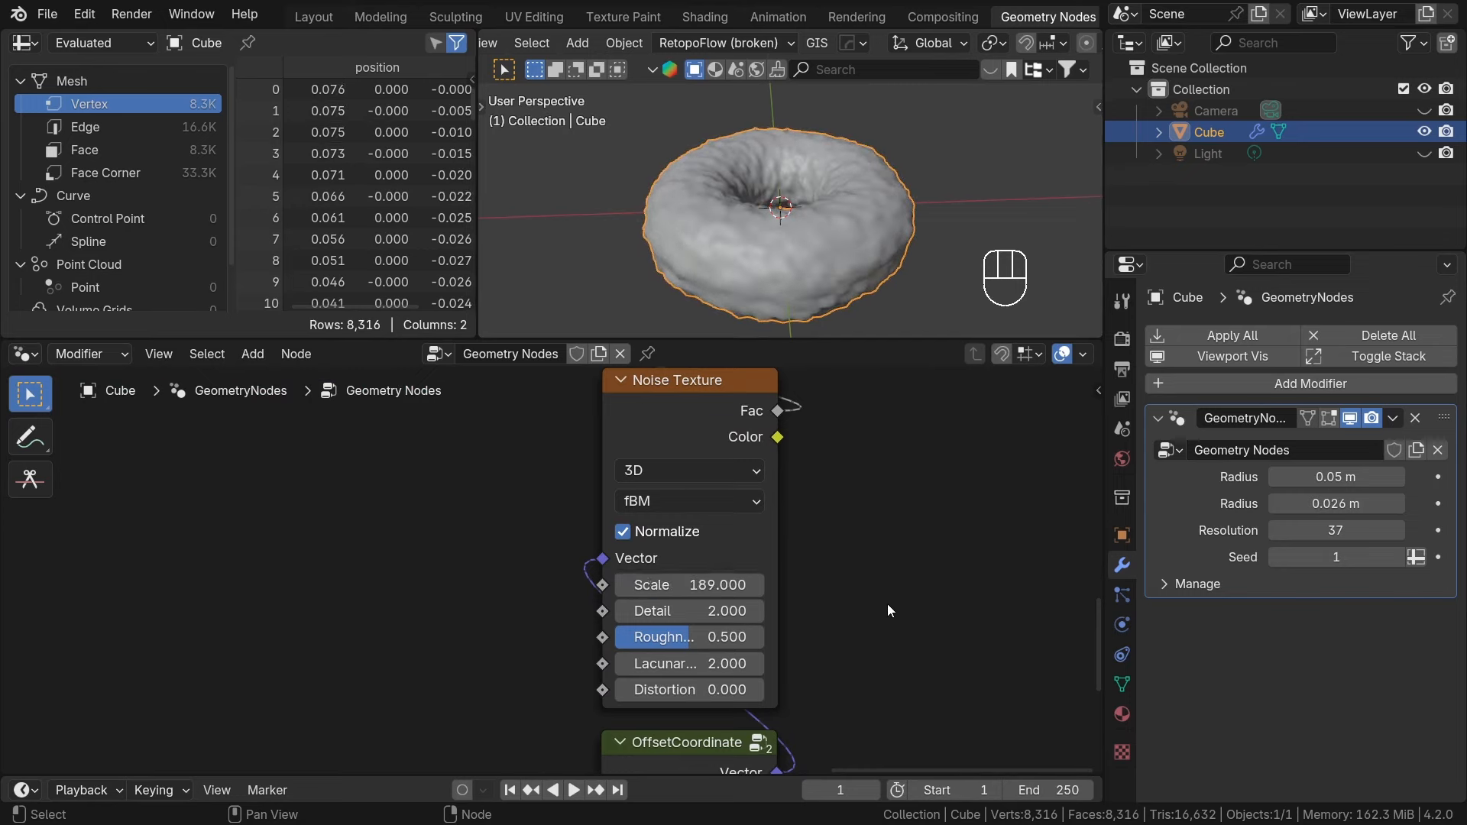
# Set the Value node in the duplicated displacement chain to 0.170 to weaken the fine bumps.
pyautogui.scroll(-6, 799, 607)
pyautogui.scroll(8, 600, 461)
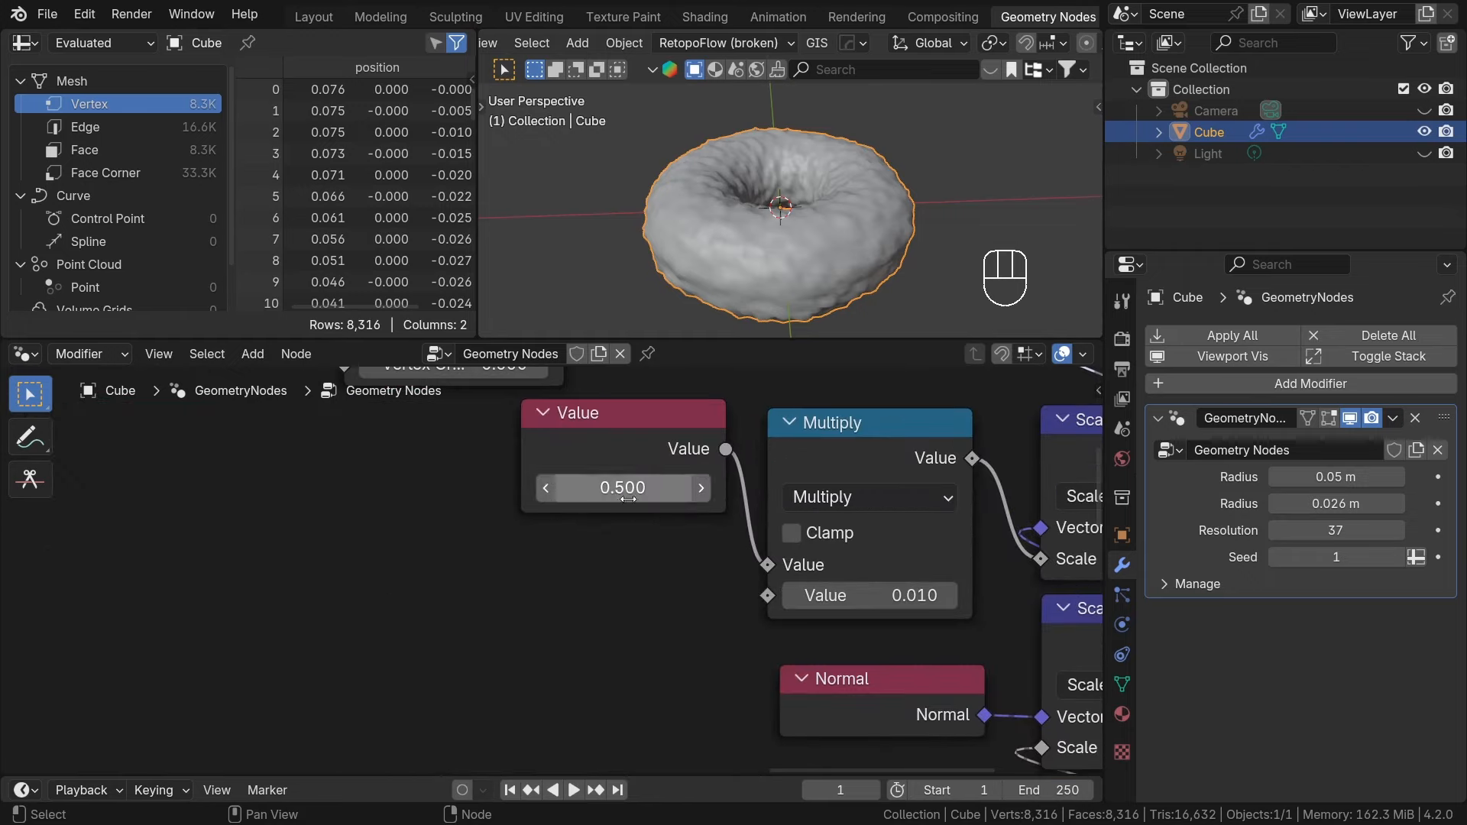
pyautogui.click(607, 464)
pyautogui.write('0.1')
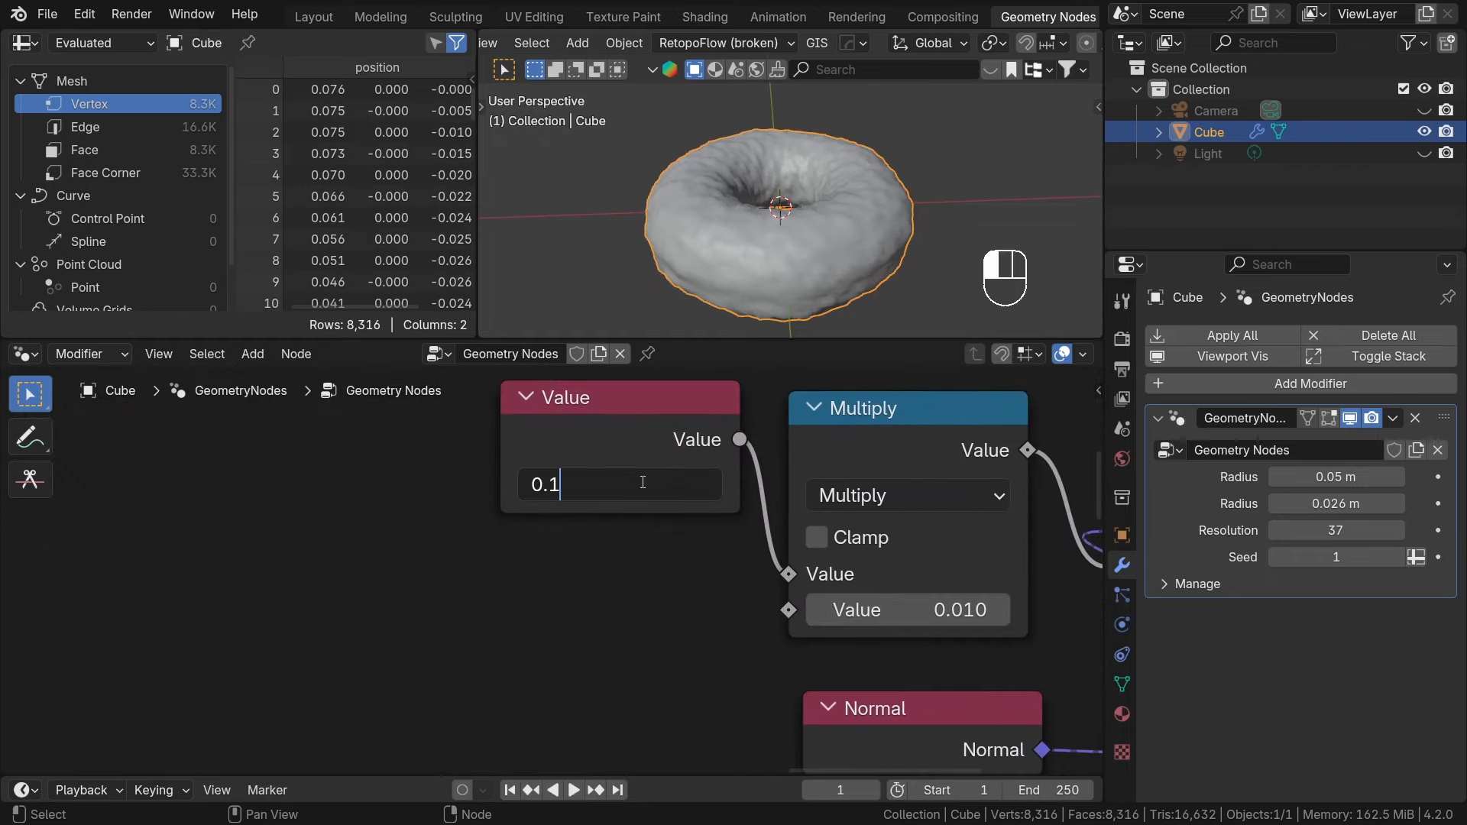
pyautogui.write('70')
pyautogui.press('Return')
# Move the Group Output node away from the duplicated Set Position node.
pyautogui.scroll(-5, 592, 621)
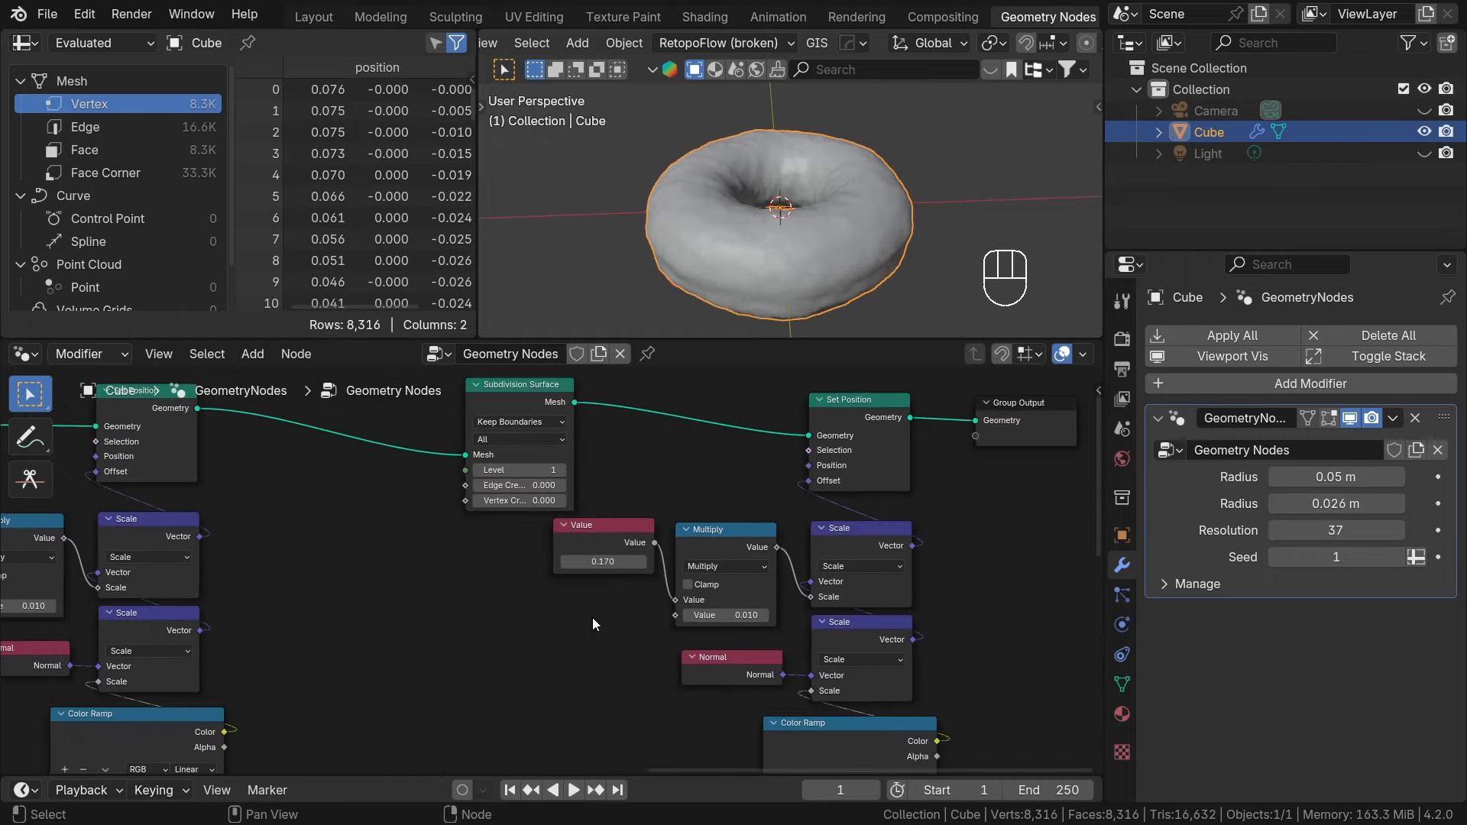
pyautogui.scroll(-5, 593, 617)
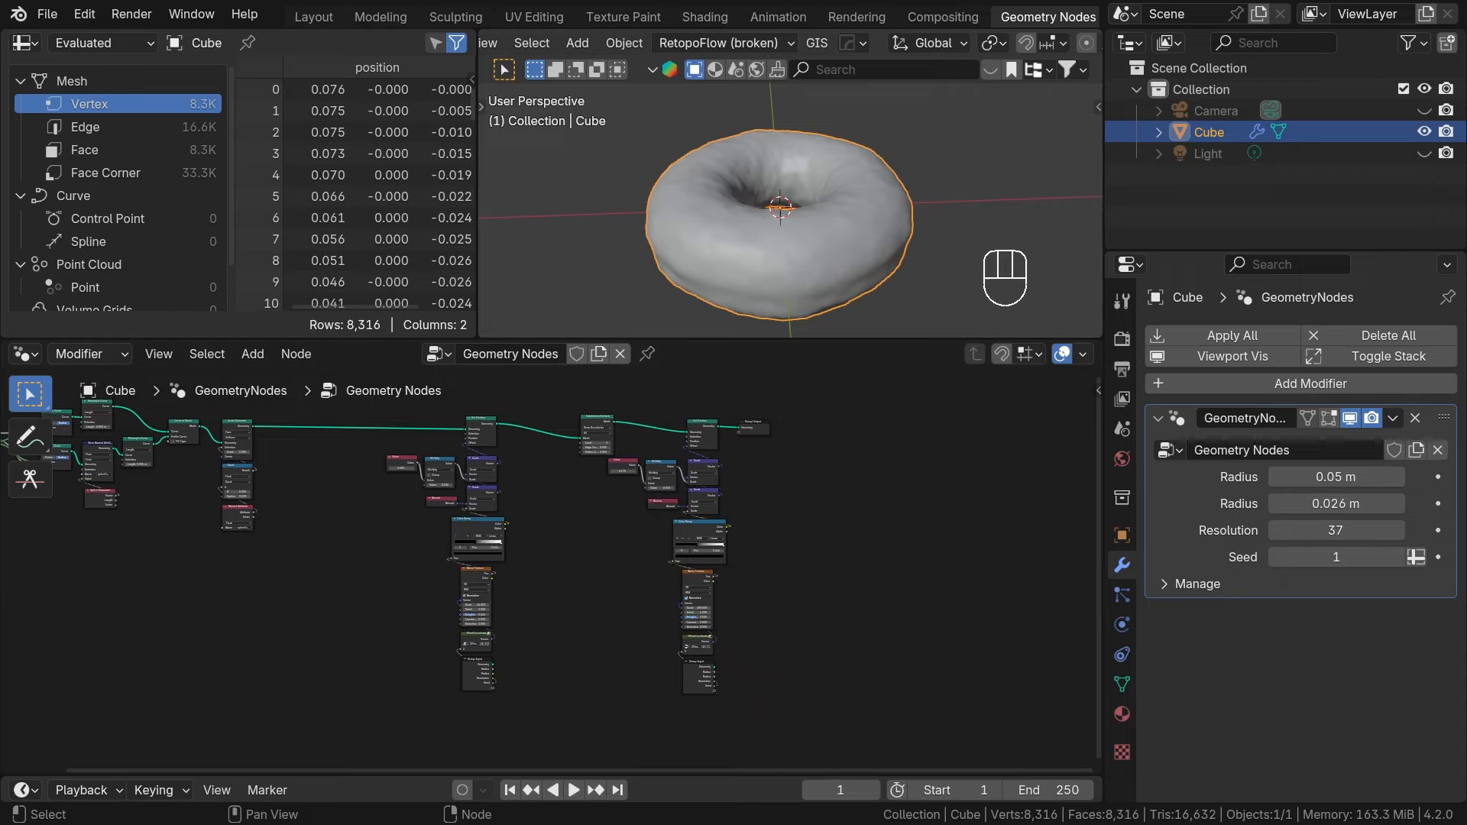
pyautogui.scroll(4, 622, 451)
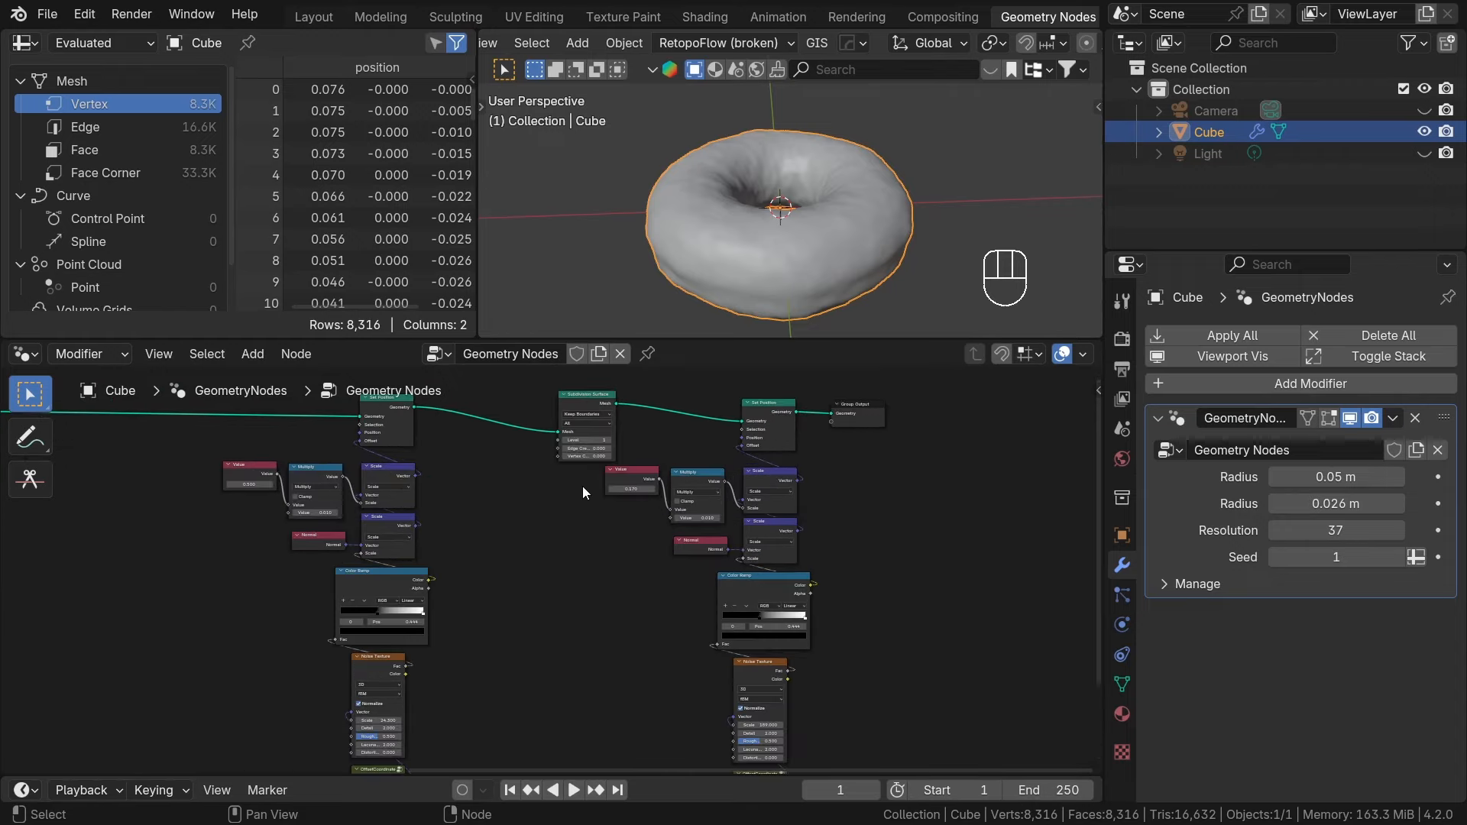
pyautogui.press('g')
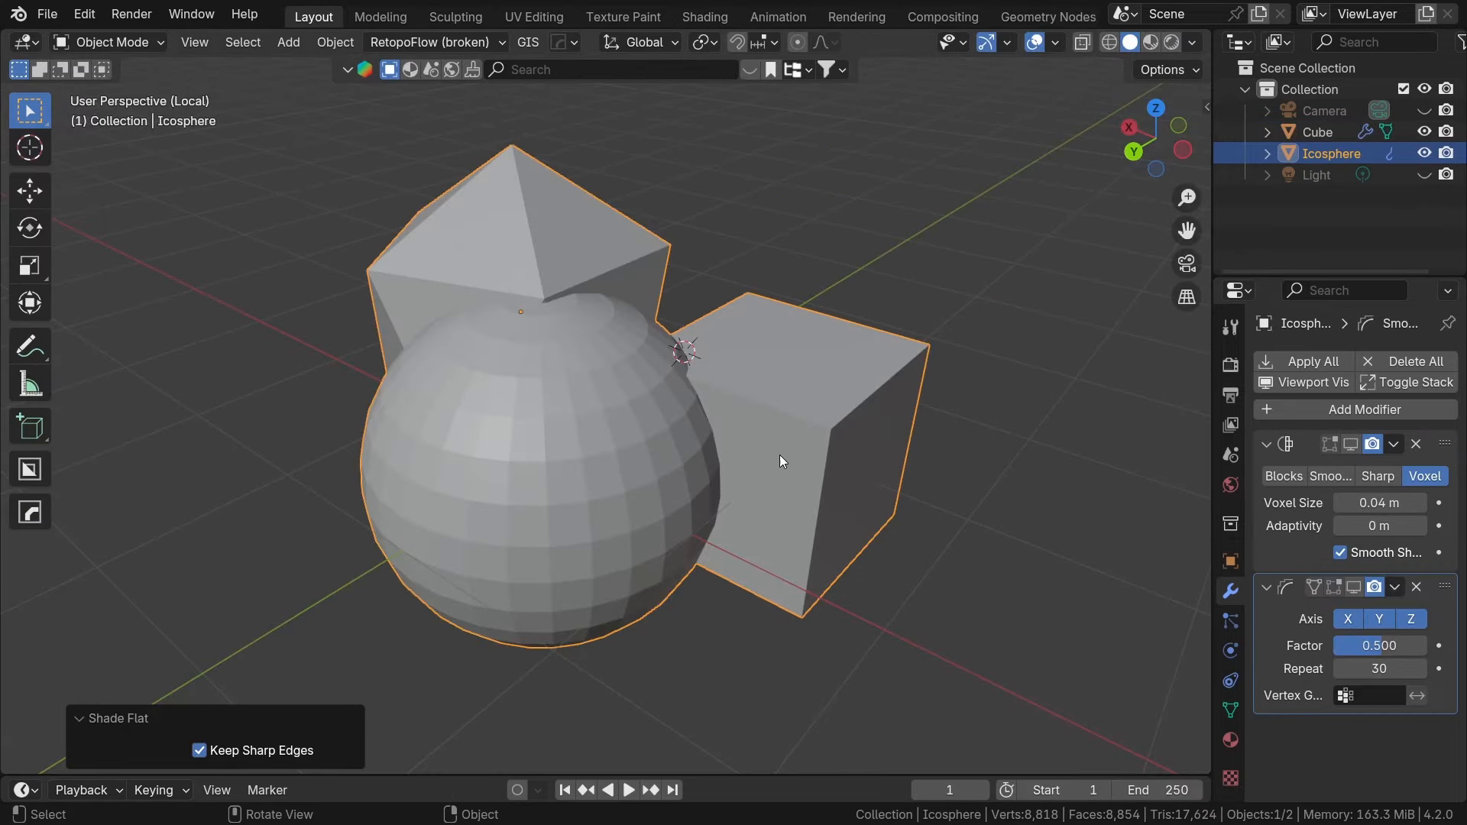
# In the Layout workspace, show the Icosphere's voxel Remesh and Smooth modifiers in the viewport and inspect the result in wireframe and solid shading.
pyautogui.moveTo(780, 455); pyautogui.dragTo(589, 557, button='middle')
pyautogui.click(340, 603)
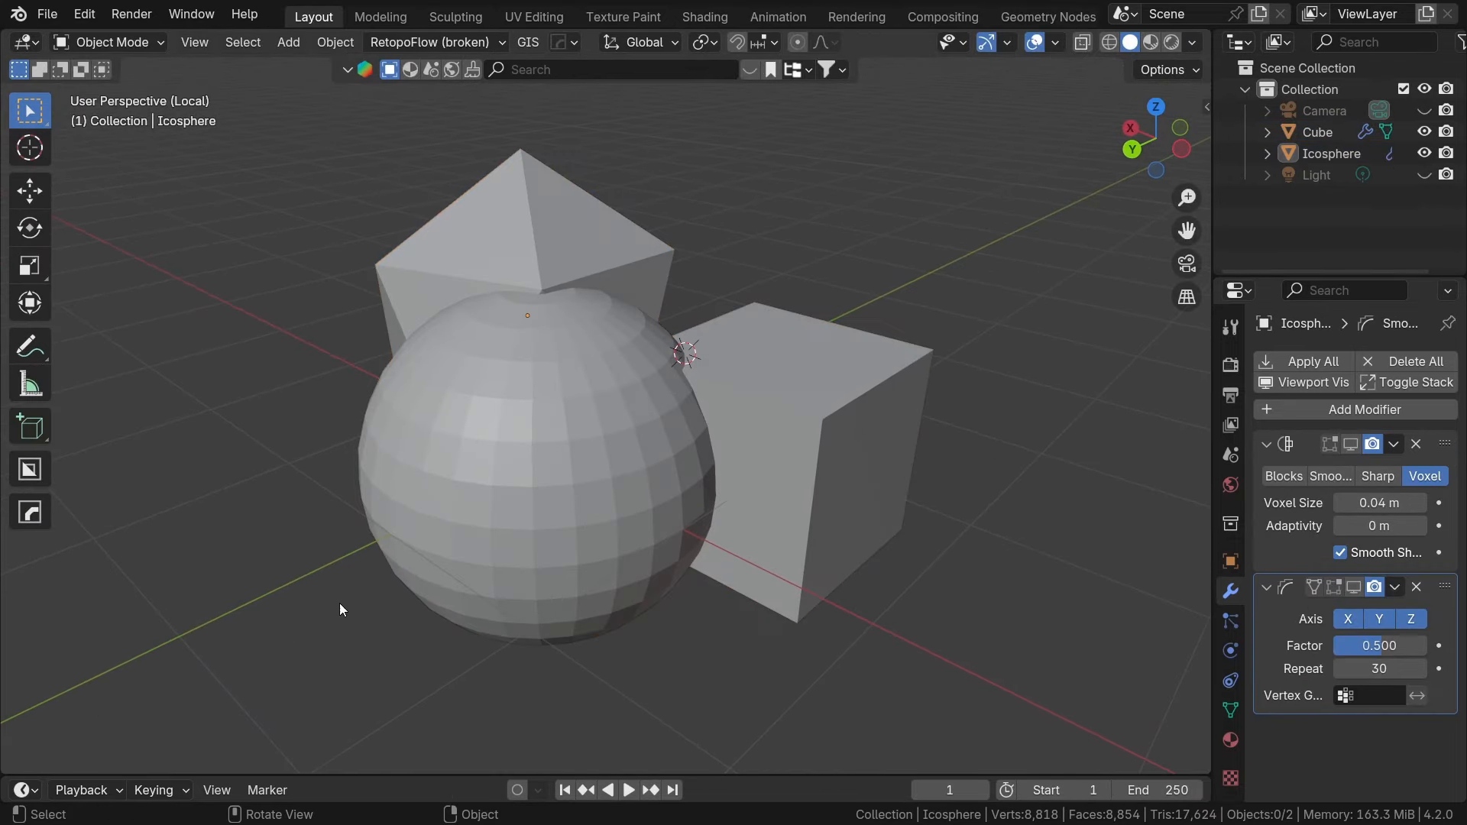
pyautogui.moveTo(654, 538); pyautogui.dragTo(955, 565, button='middle')
pyautogui.click(1351, 445)
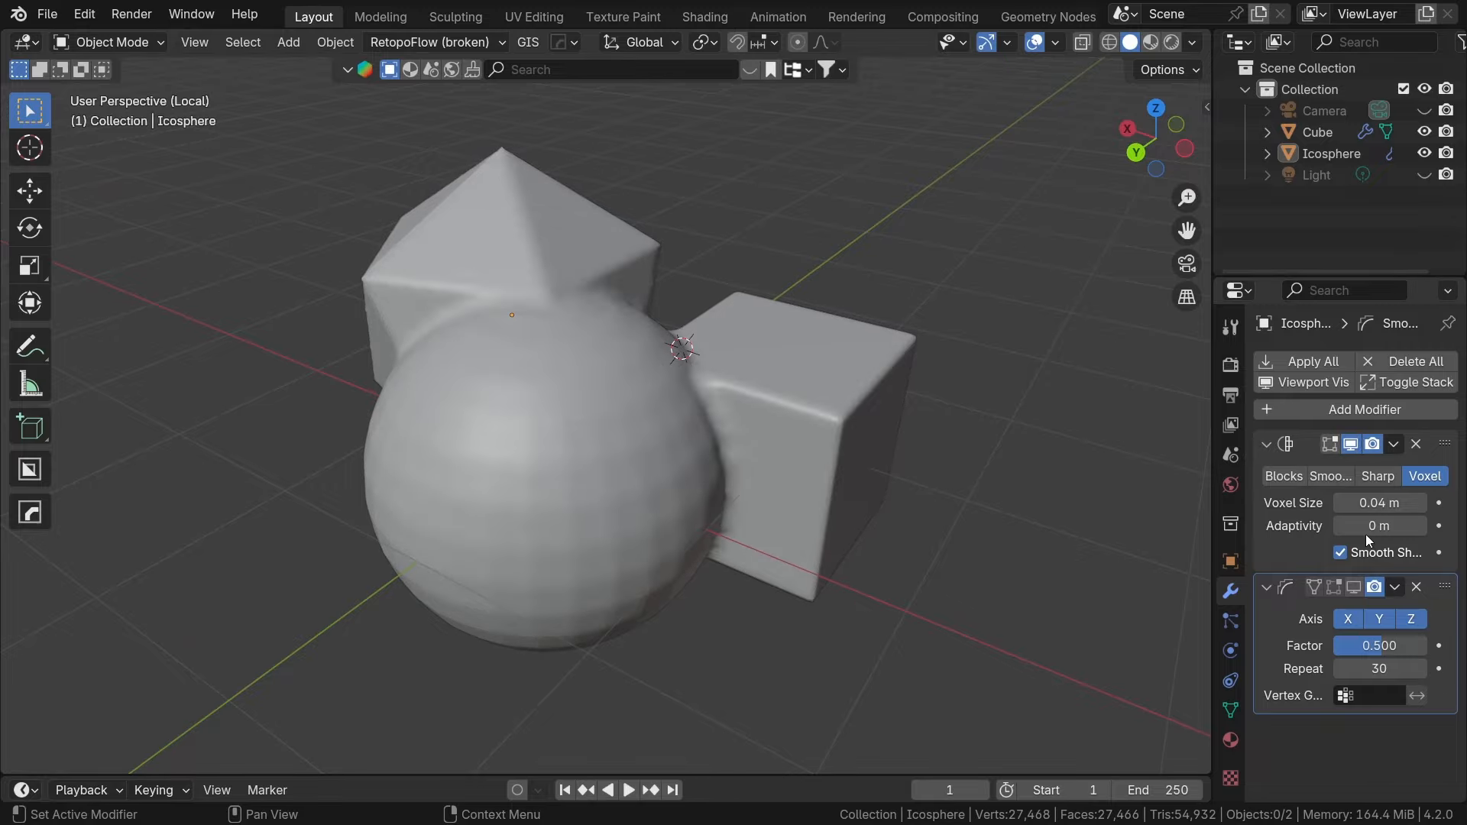
pyautogui.click(1354, 586)
pyautogui.moveTo(1003, 496)
pyautogui.mouseDown(button='middle')
pyautogui.moveTo(190, 386)
pyautogui.moveTo(744, 463)
pyautogui.moveTo(882, 556)
pyautogui.moveTo(868, 573)
pyautogui.moveTo(802, 519)
pyautogui.mouseUp(button='middle')
pyautogui.hotkey('shift', 'z')
pyautogui.press('z')
pyautogui.click(856, 529)
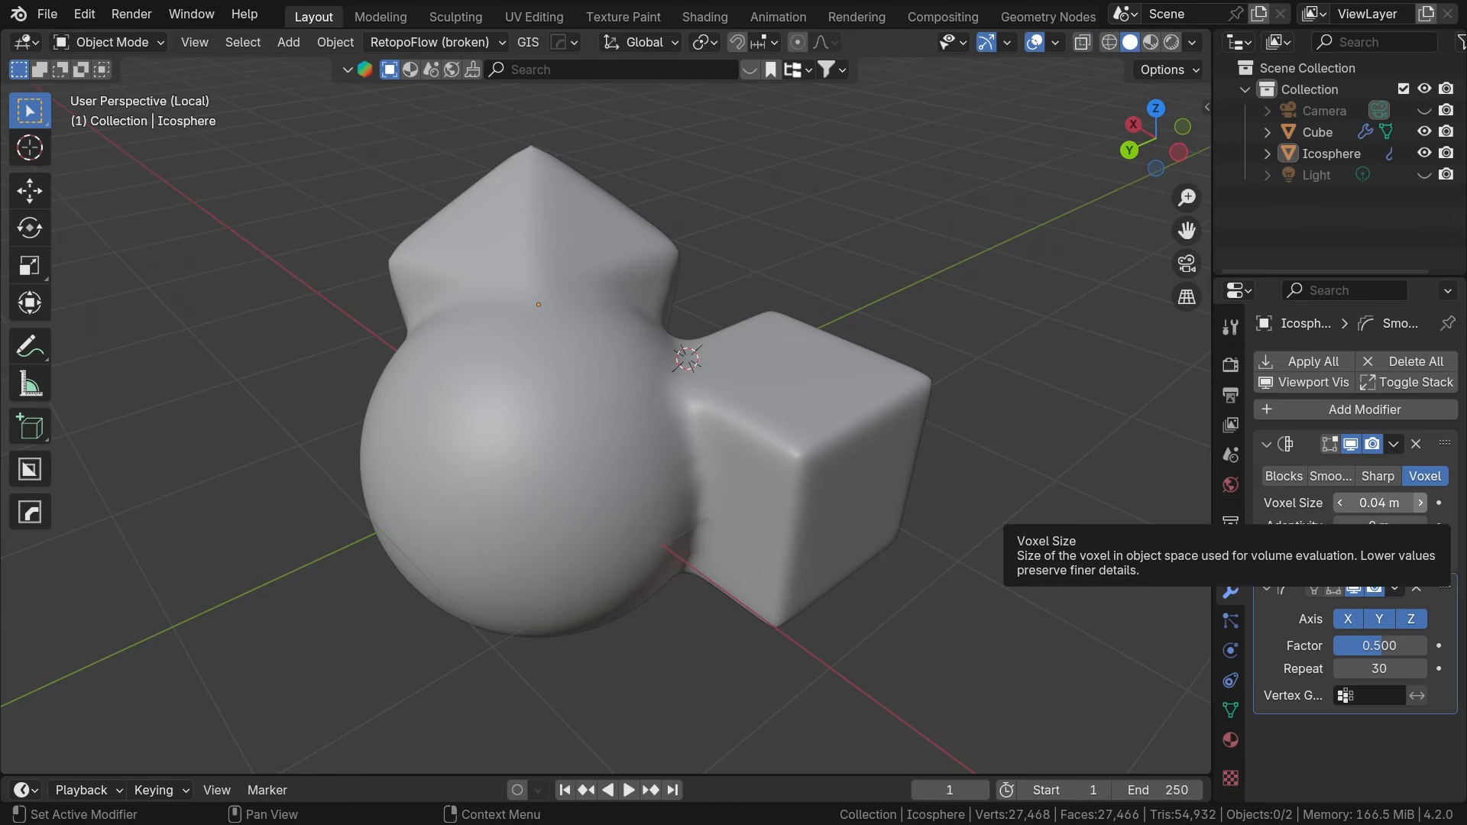
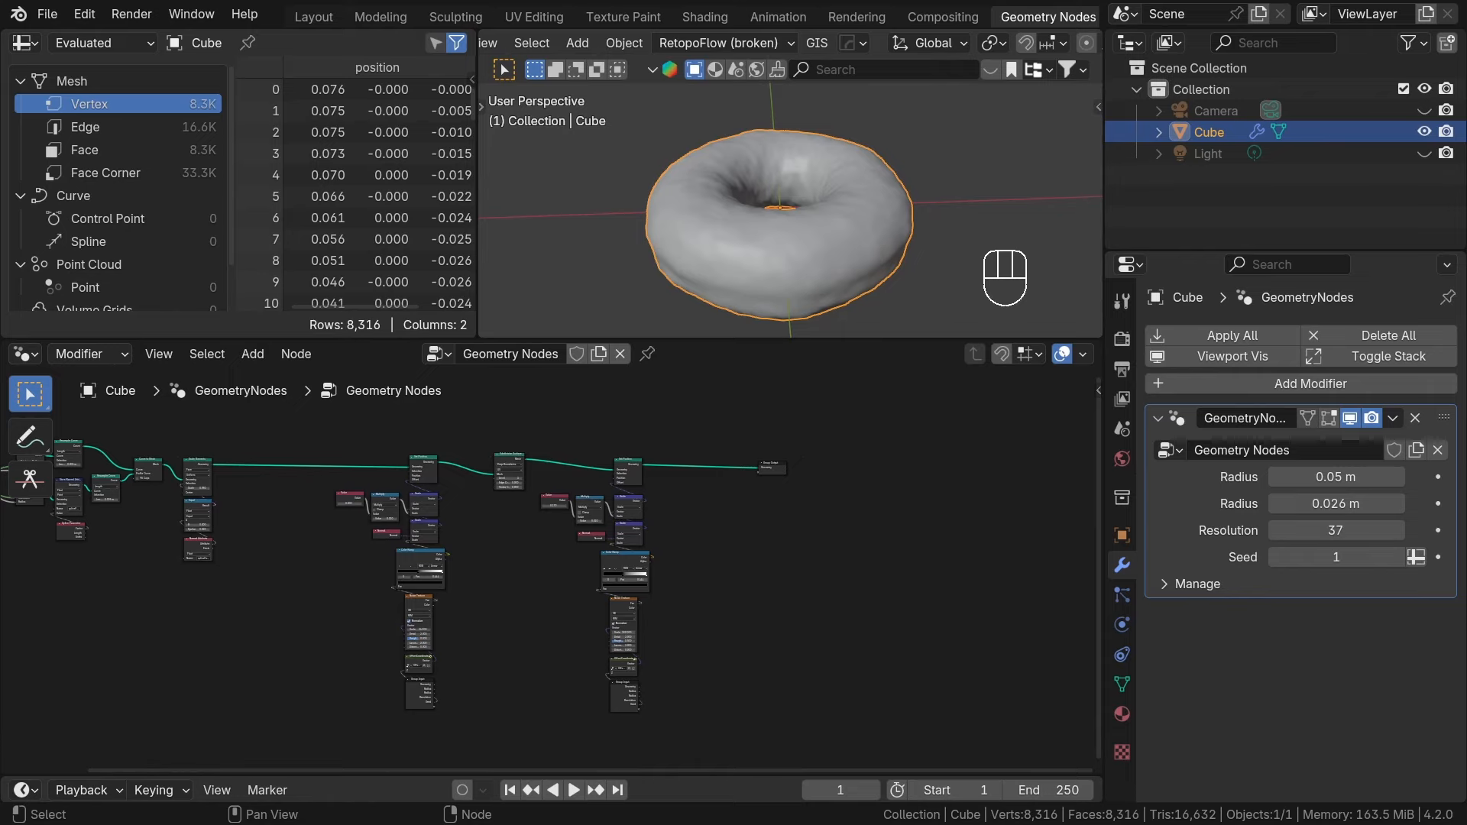
# Move the Group Output node farther along the tree to make space for the volume conversion nodes.
pyautogui.scroll(2, 841, 466)
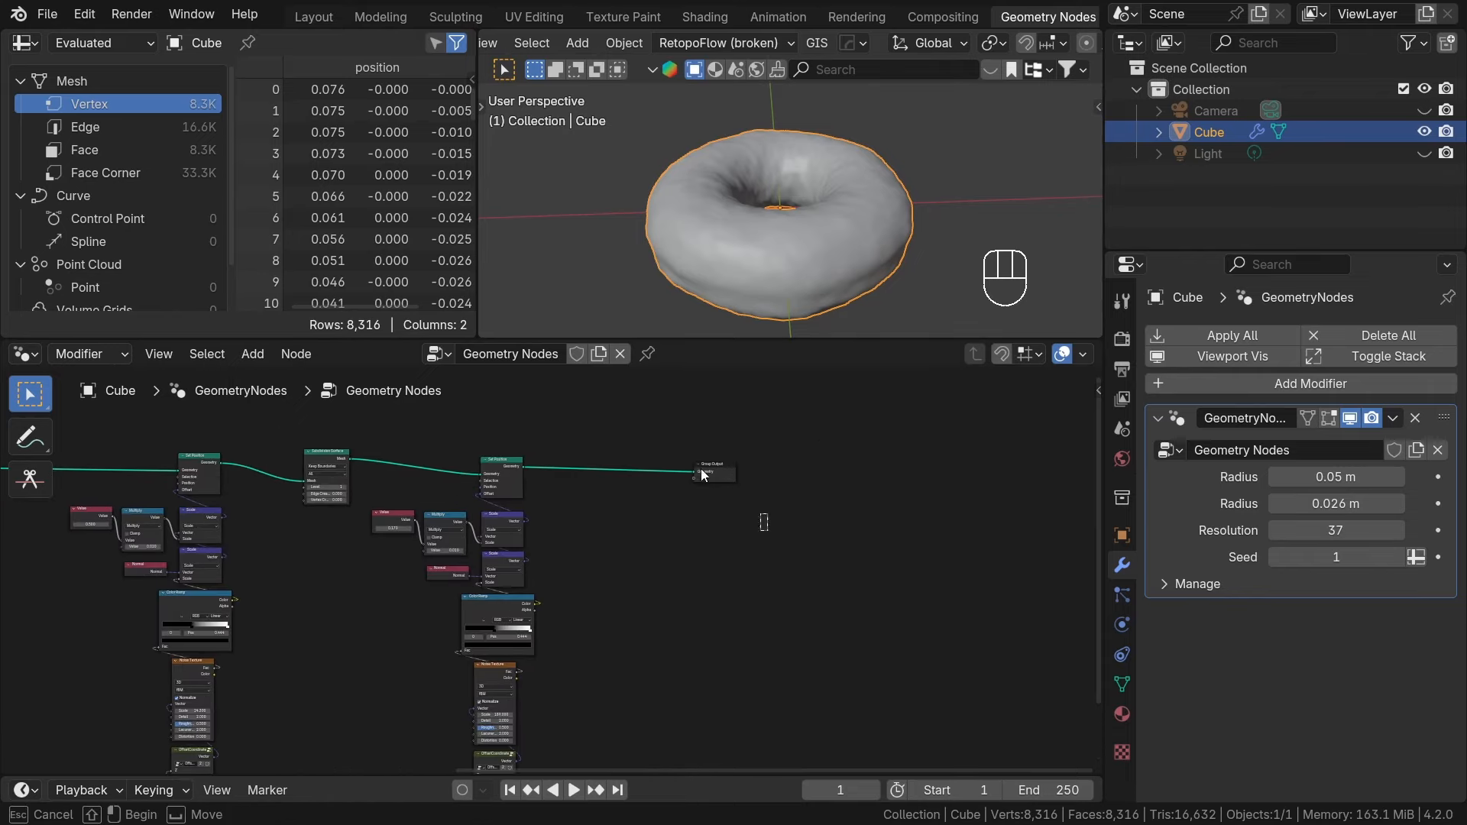
pyautogui.press('g')
pyautogui.click(1006, 487)
# Add a Mesh to Volume node on the link after the second Set Position node.
pyautogui.scroll(3, 610, 492)
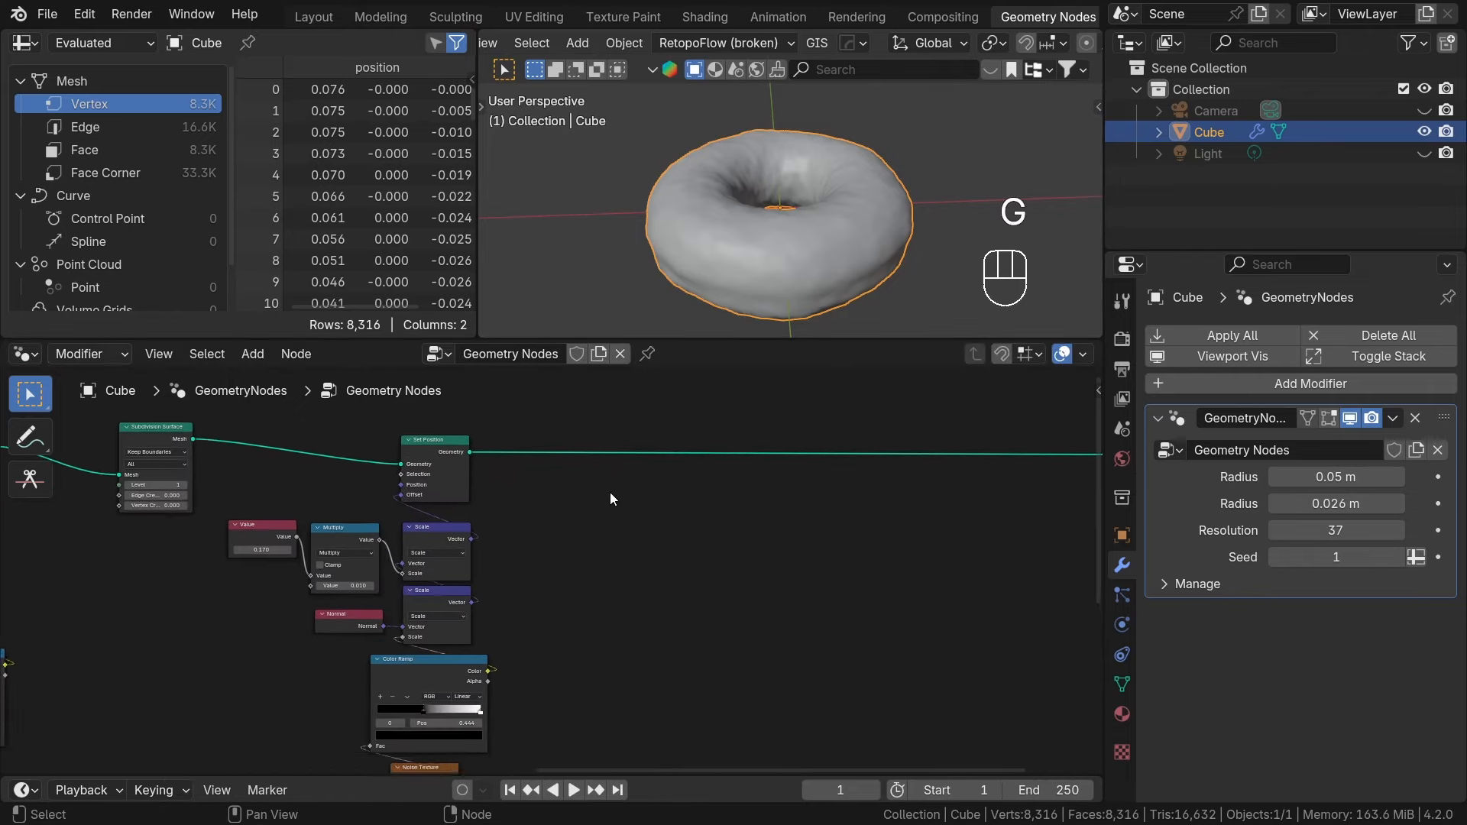
pyautogui.hotkey('shift', 'a')
pyautogui.write('m')
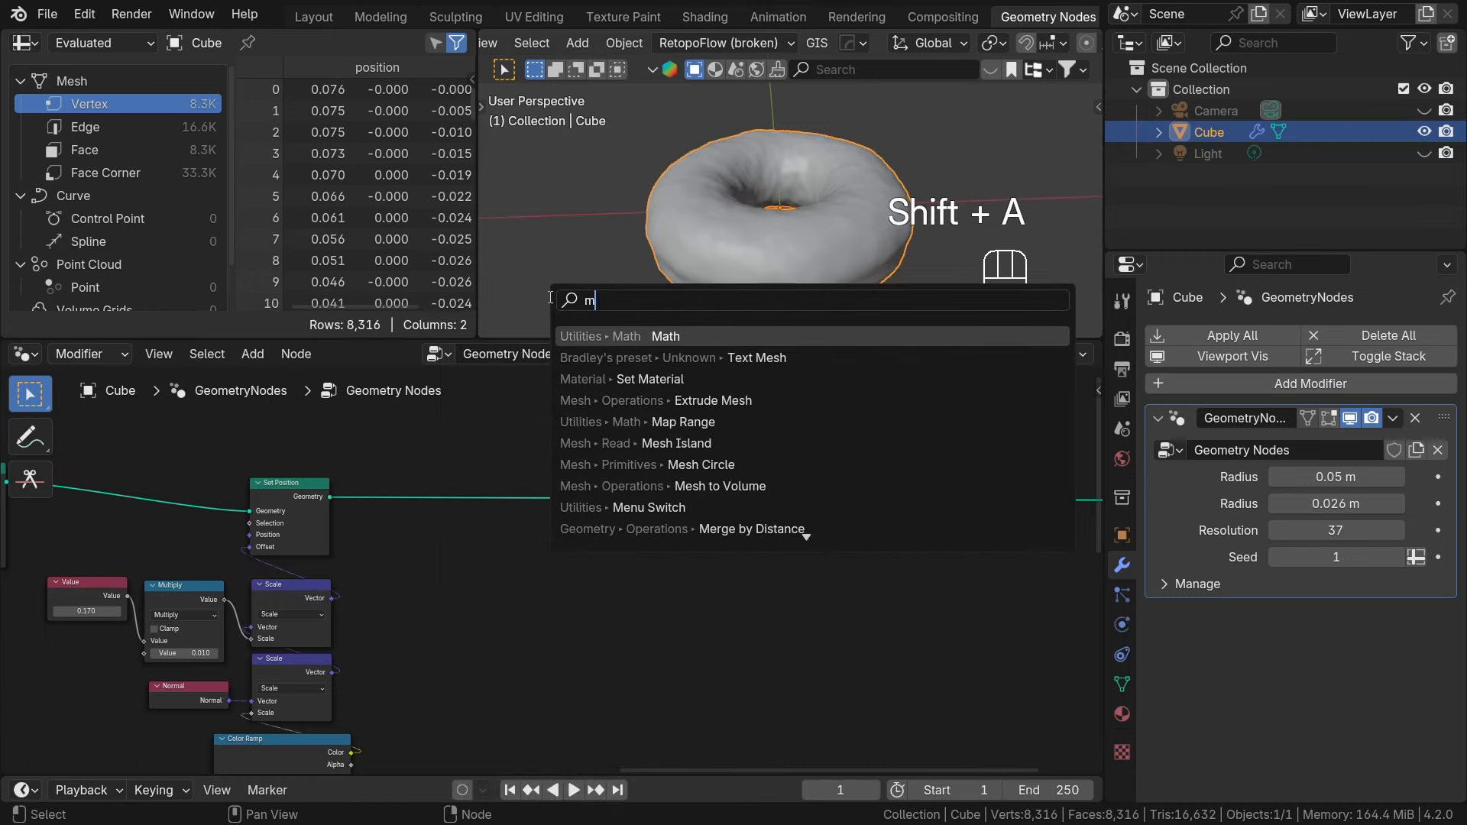
pyautogui.write('esh to v')
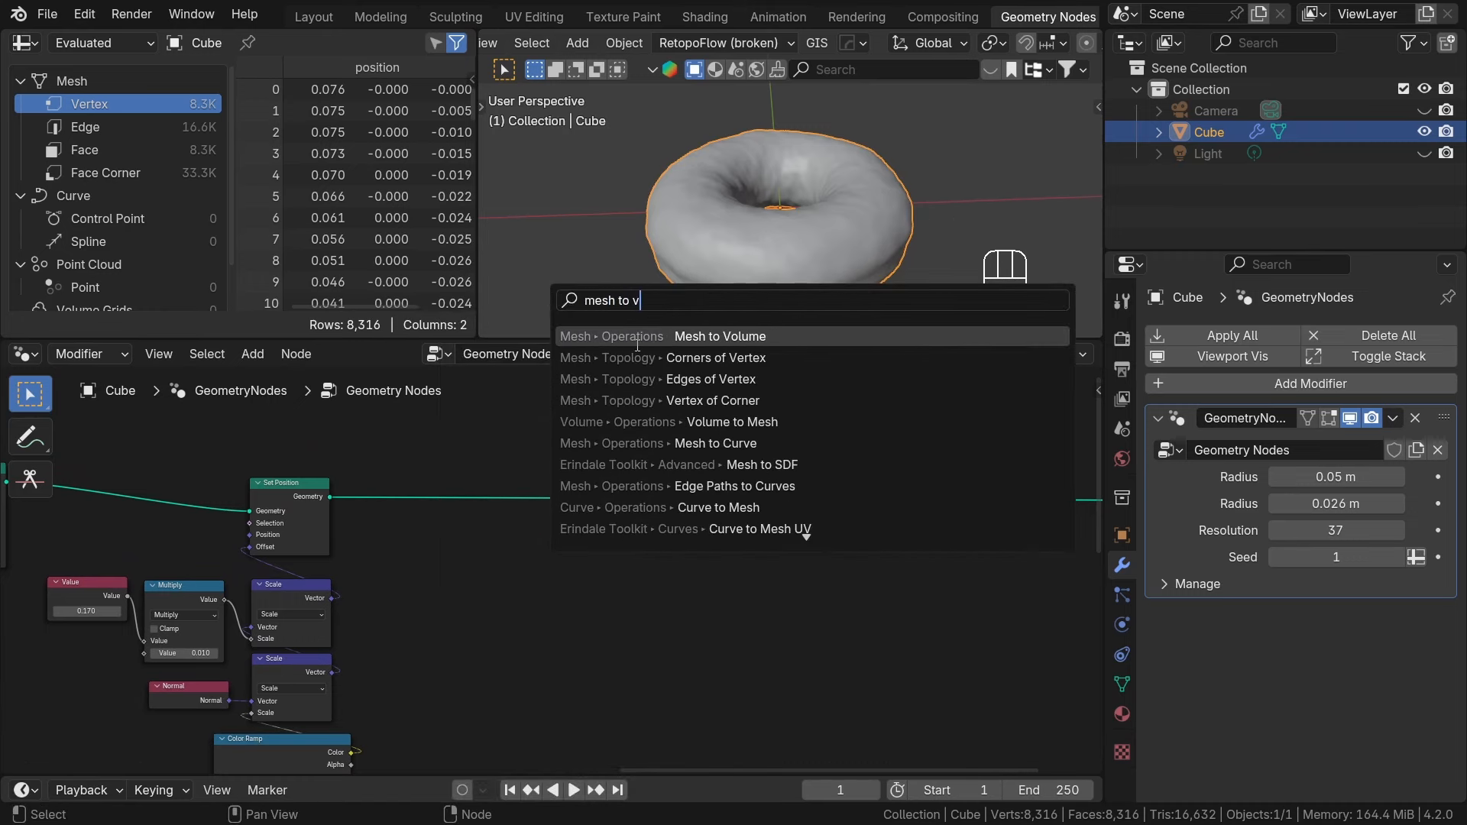
pyautogui.press('Return')
pyautogui.click(671, 482)
# Add a Volume to Mesh node on the link after the Mesh to Volume node.
pyautogui.hotkey('shift', 'a')
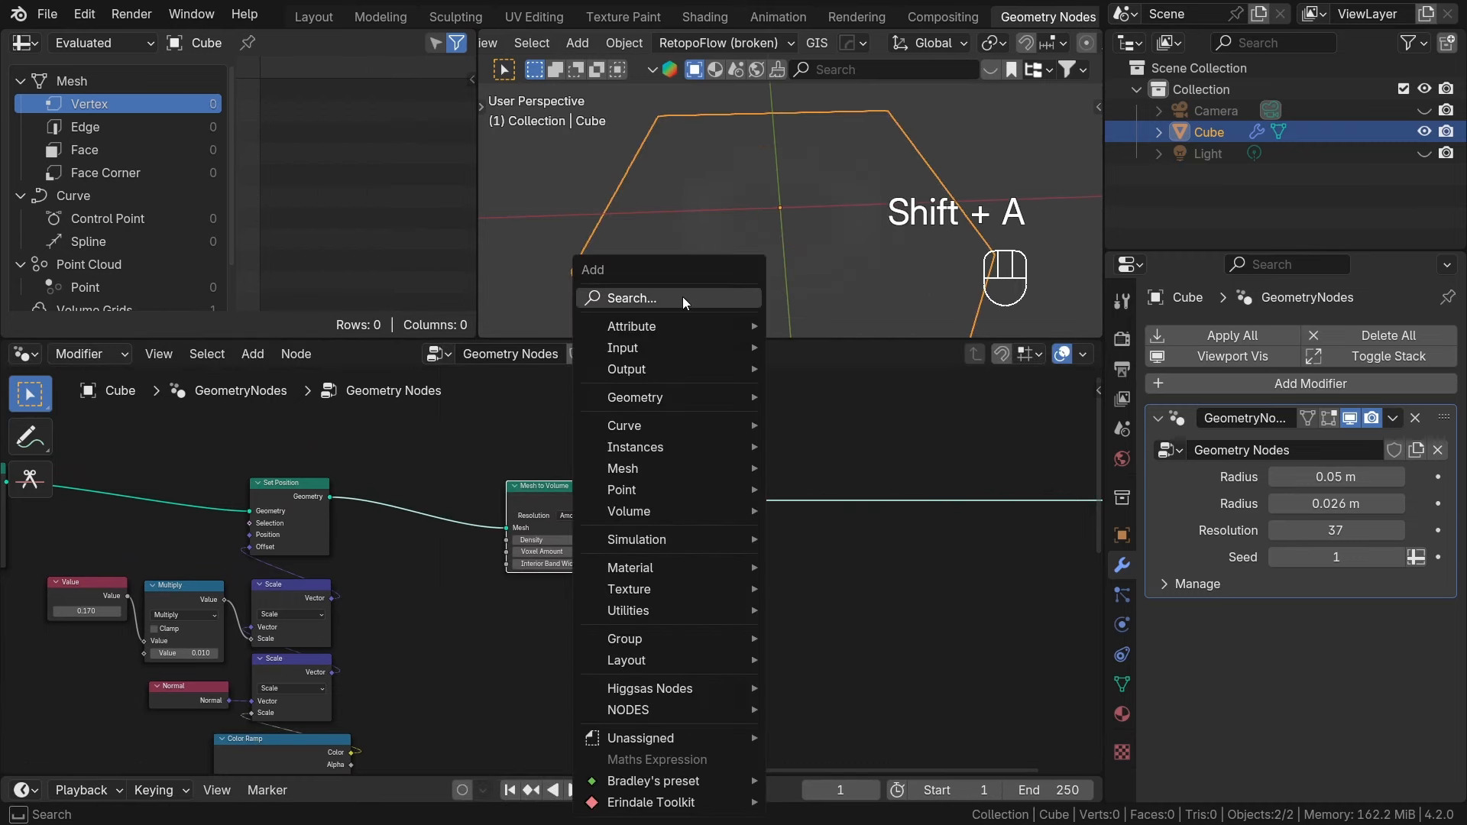
pyautogui.click(682, 297)
pyautogui.write('volume to m')
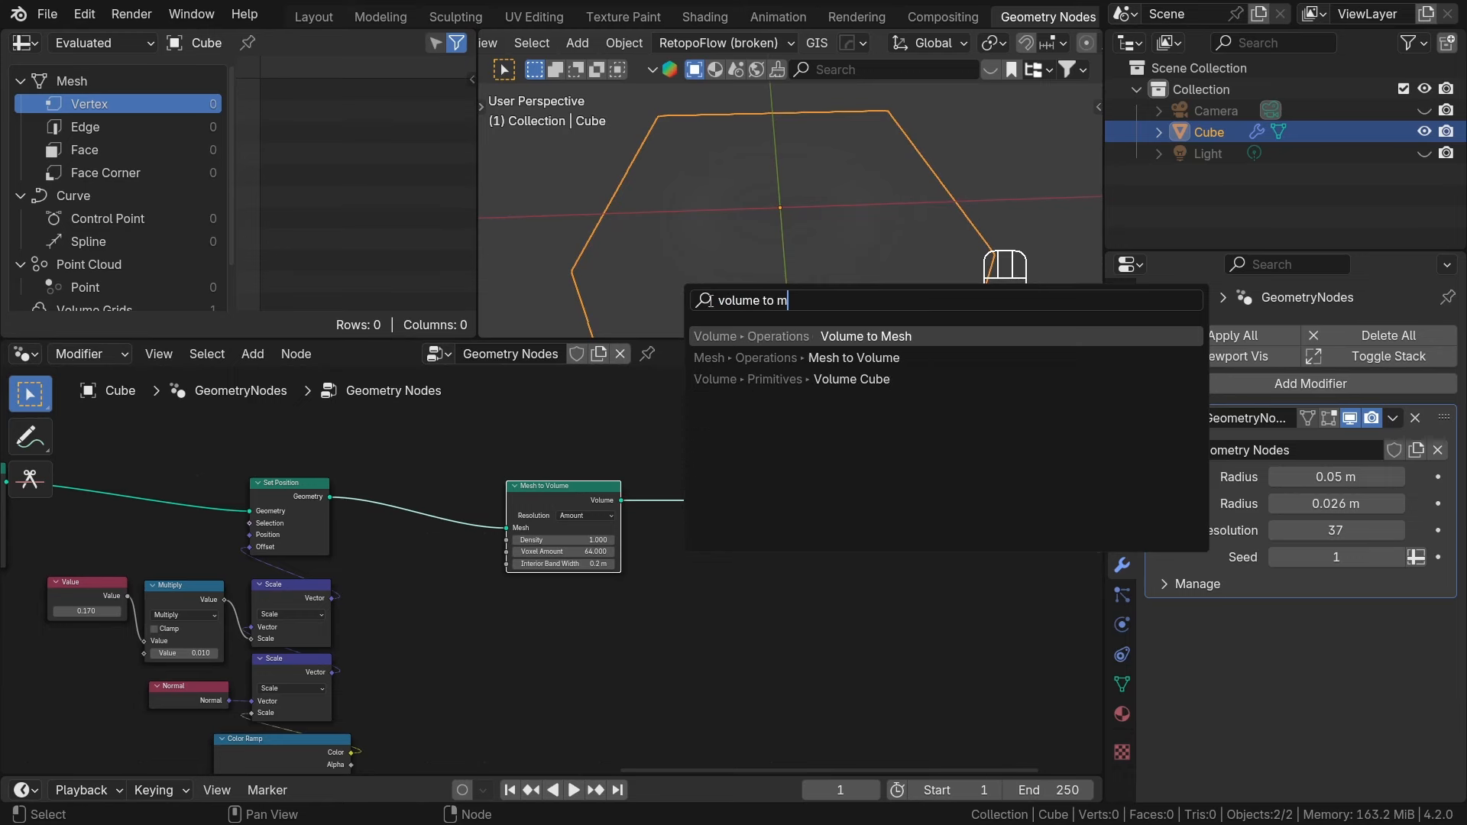
pyautogui.press('Return')
pyautogui.click(714, 476)
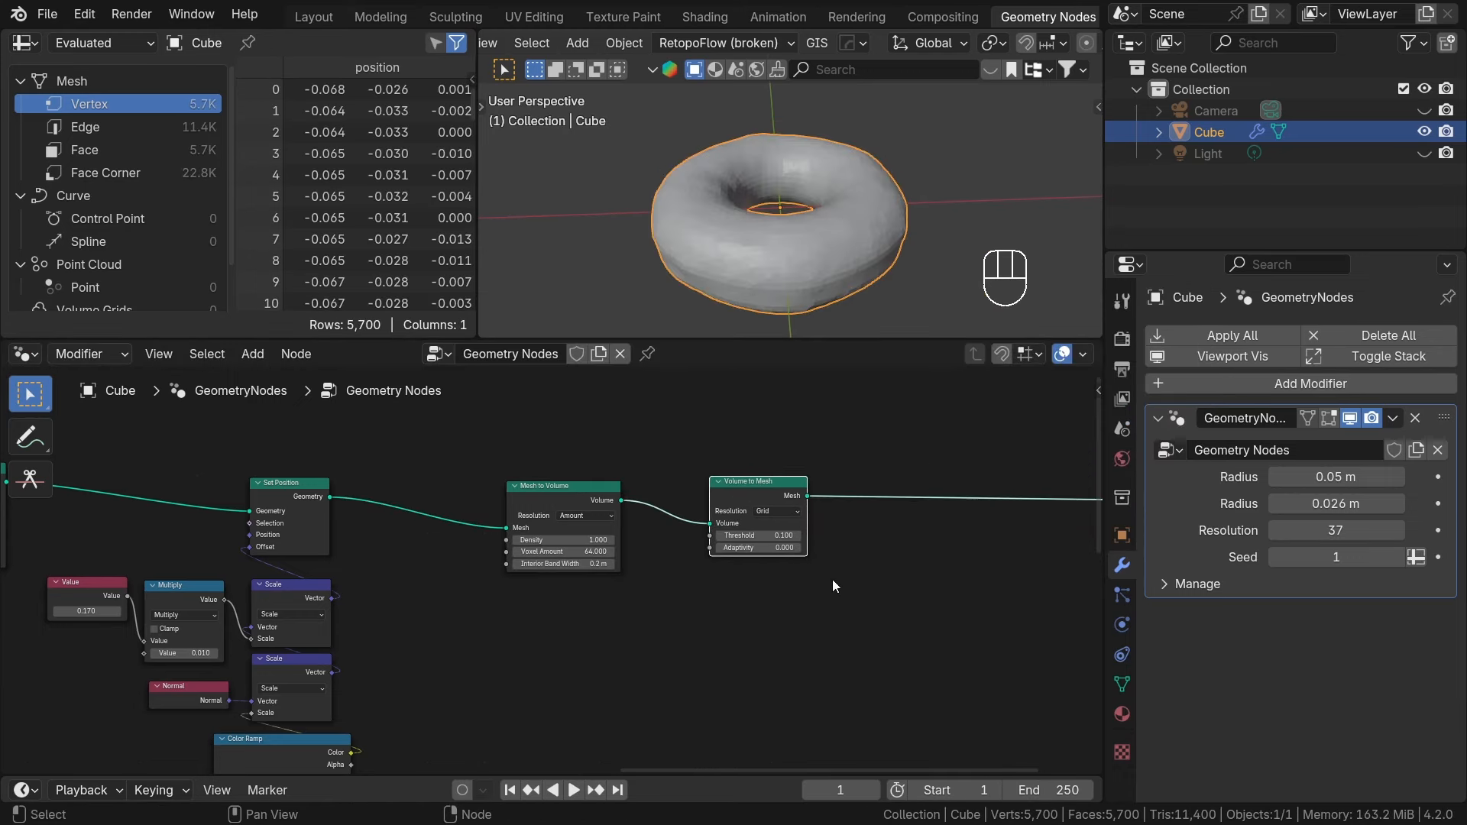
# Move the Group Output node closer to the Volume to Mesh node.
pyautogui.press('Home')
pyautogui.scroll(-1, 712, 639)
pyautogui.moveTo(956, 628); pyautogui.dragTo(868, 546)
pyautogui.press('g')
pyautogui.click(692, 544)
pyautogui.click(724, 426)
# Set the Voxel Amount of the Mesh to Volume node to 256.
pyautogui.scroll(2, 808, 258)
pyautogui.moveTo(808, 258); pyautogui.dragTo(852, 202, button='middle')
pyautogui.keyDown('shift'); pyautogui.moveTo(852, 202); pyautogui.dragTo(850, 167, button='middle'); pyautogui.keyUp('shift')
pyautogui.scroll(6, 457, 631)
pyautogui.moveTo(457, 631); pyautogui.dragTo(630, 728, button='middle')
pyautogui.scroll(-4, 628, 726)
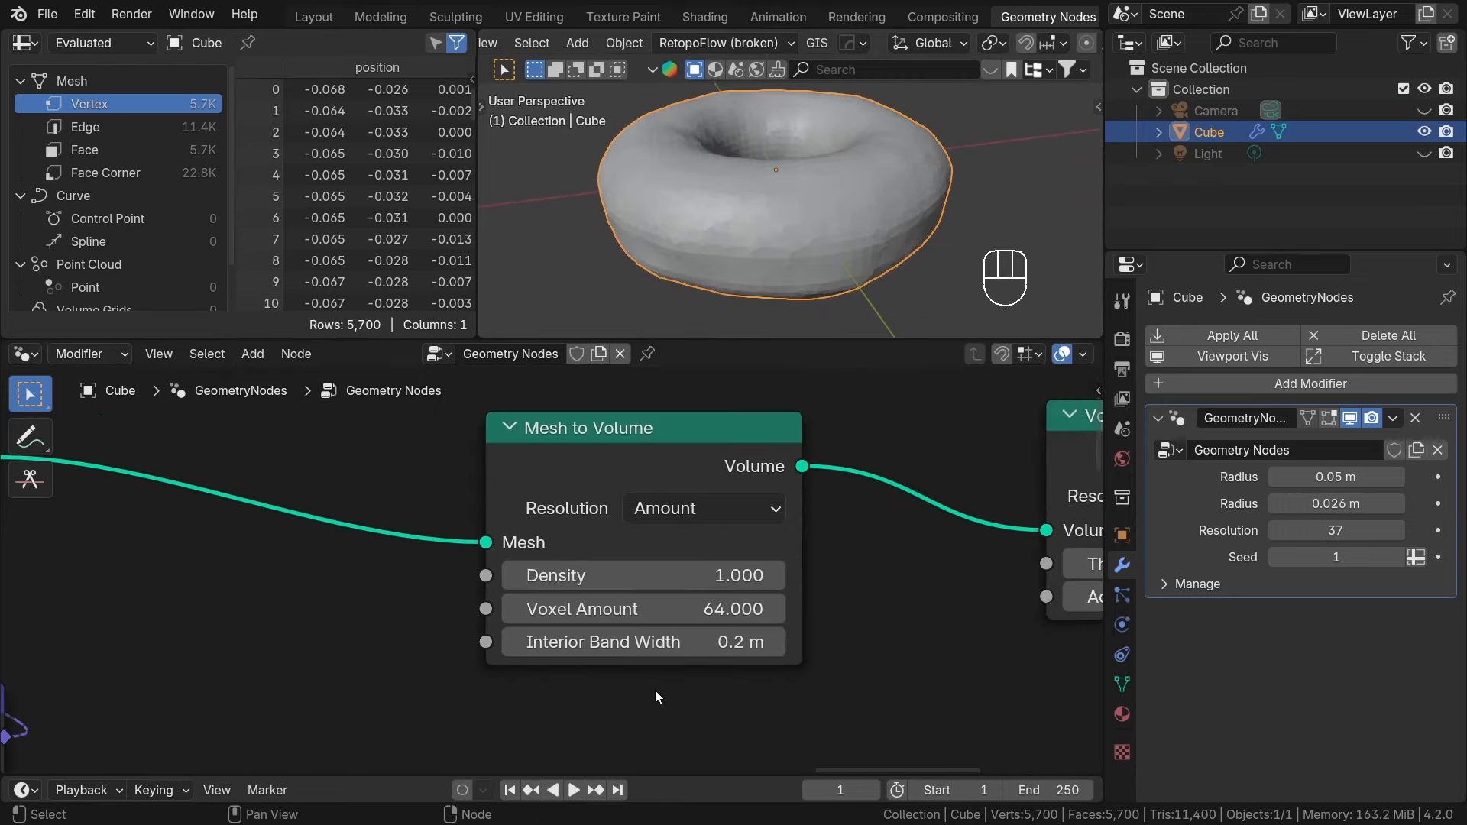
pyautogui.moveTo(773, 675); pyautogui.dragTo(694, 675, button='middle')
pyautogui.scroll(1, 690, 674)
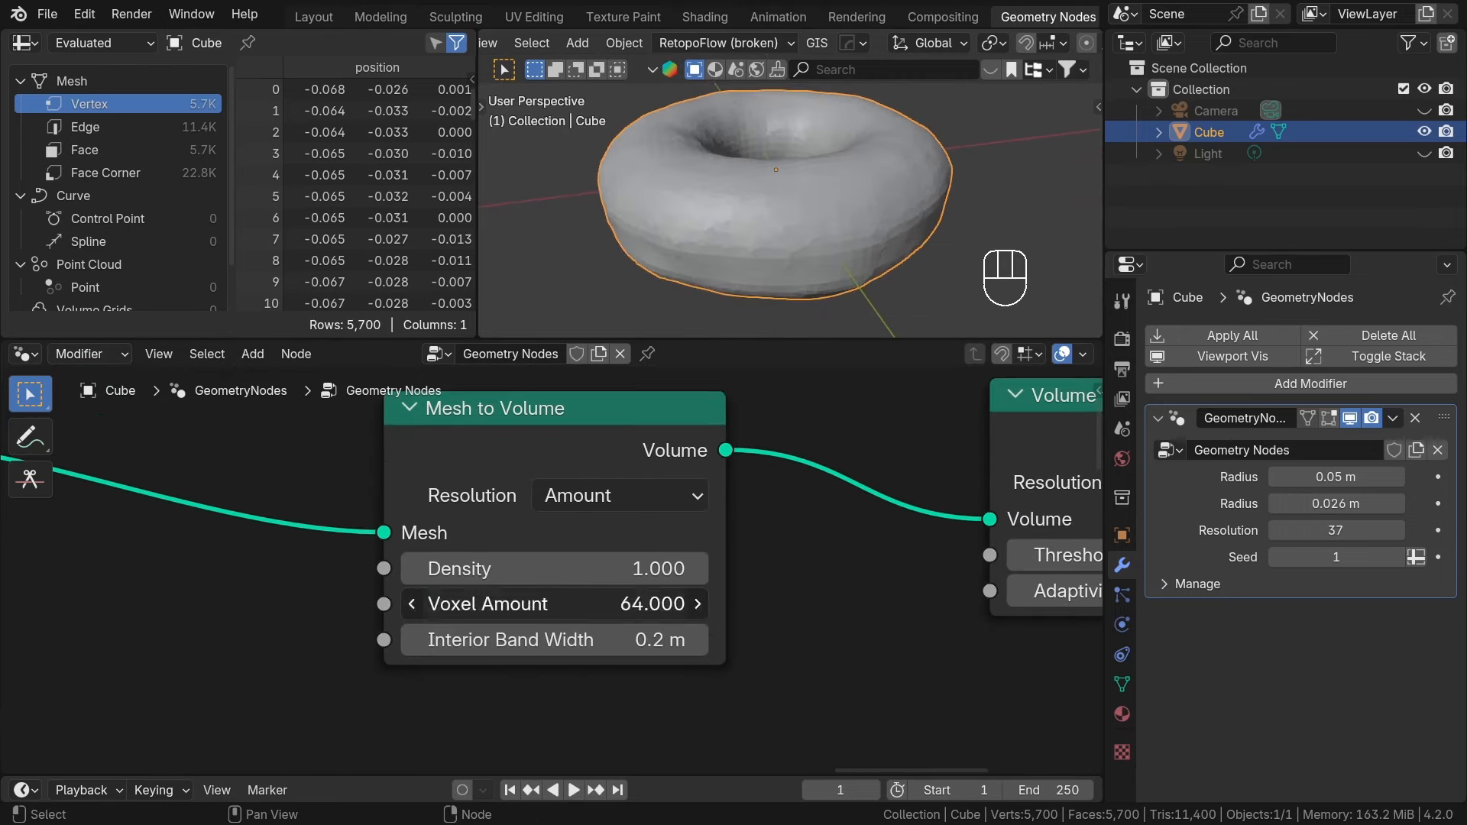
pyautogui.click(627, 613)
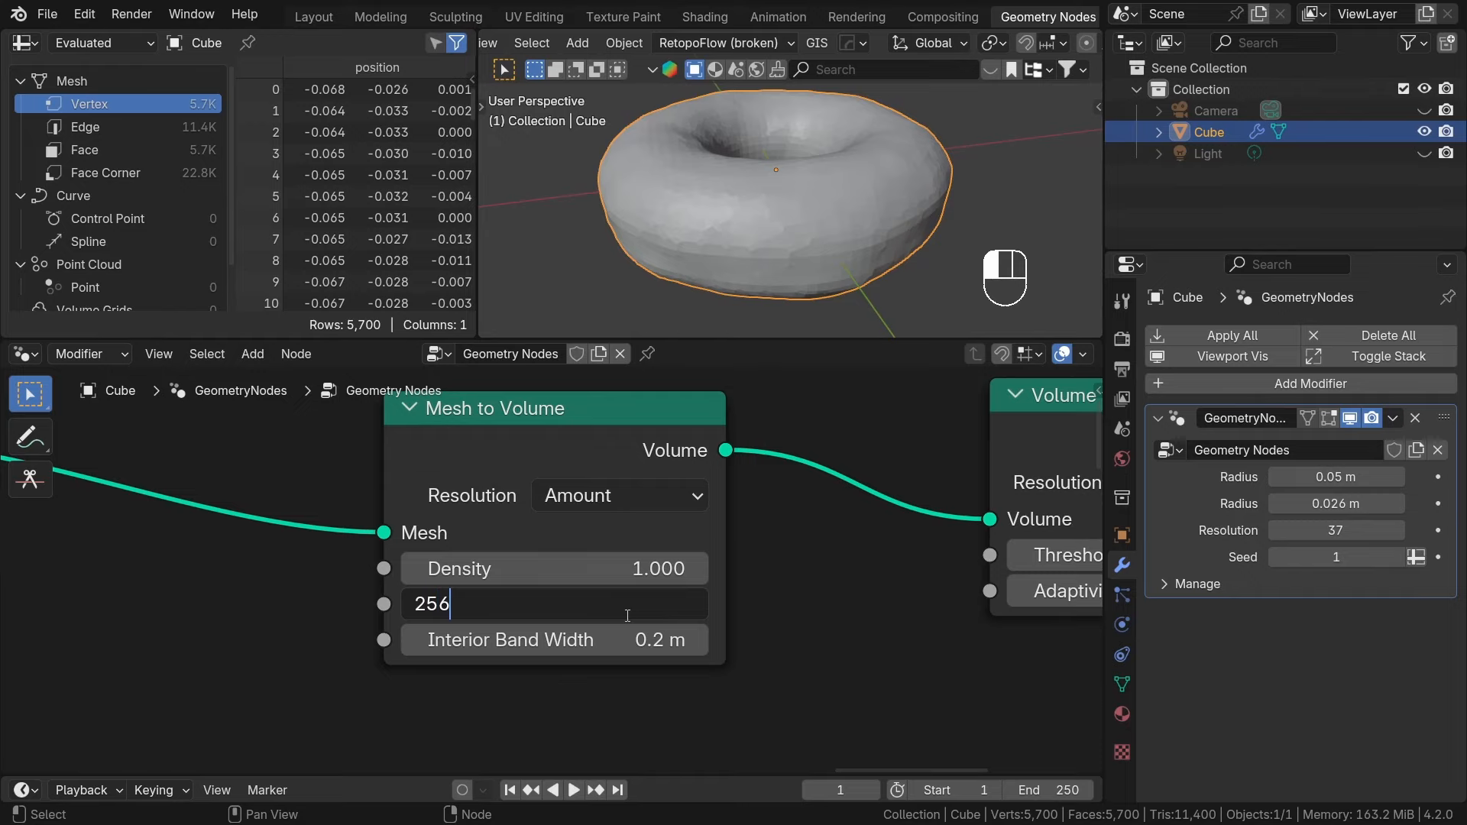
pyautogui.press('Return')
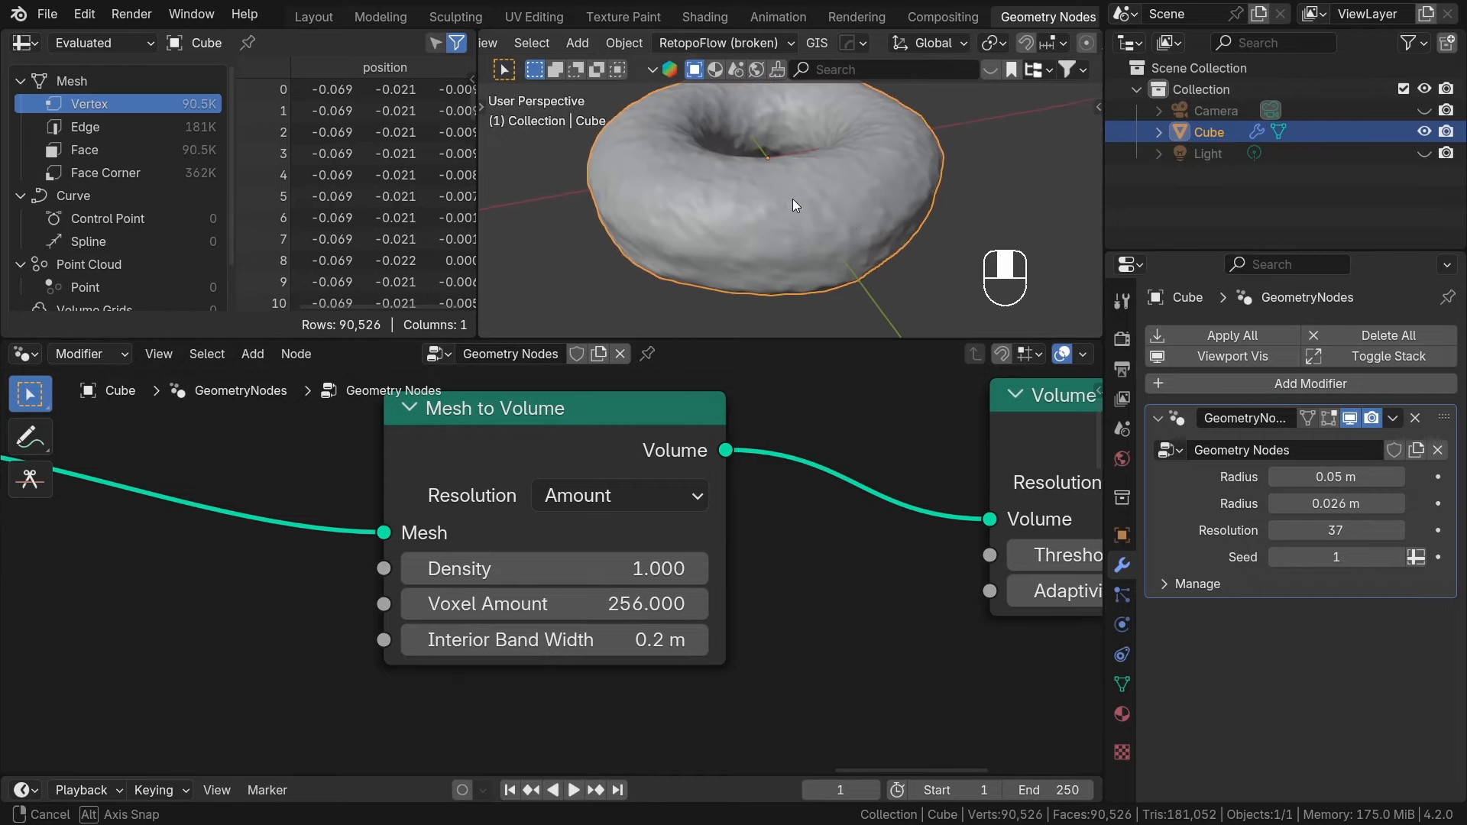
# Inspect the donut's remeshed surface and topology up close in wireframe and solid shading.
pyautogui.scroll(2, 831, 221)
pyautogui.press('z')
pyautogui.moveTo(792, 199)
pyautogui.mouseDown(button='middle')
pyautogui.moveTo(831, 222)
pyautogui.moveTo(716, 186)
pyautogui.moveTo(821, 248)
pyautogui.mouseUp(button='middle')
pyautogui.scroll(3, 781, 231)
pyautogui.press('z')
pyautogui.click(894, 218)
pyautogui.scroll(-3, 732, 232)
pyautogui.scroll(-3, 816, 252)
pyautogui.scroll(-3, 856, 648)
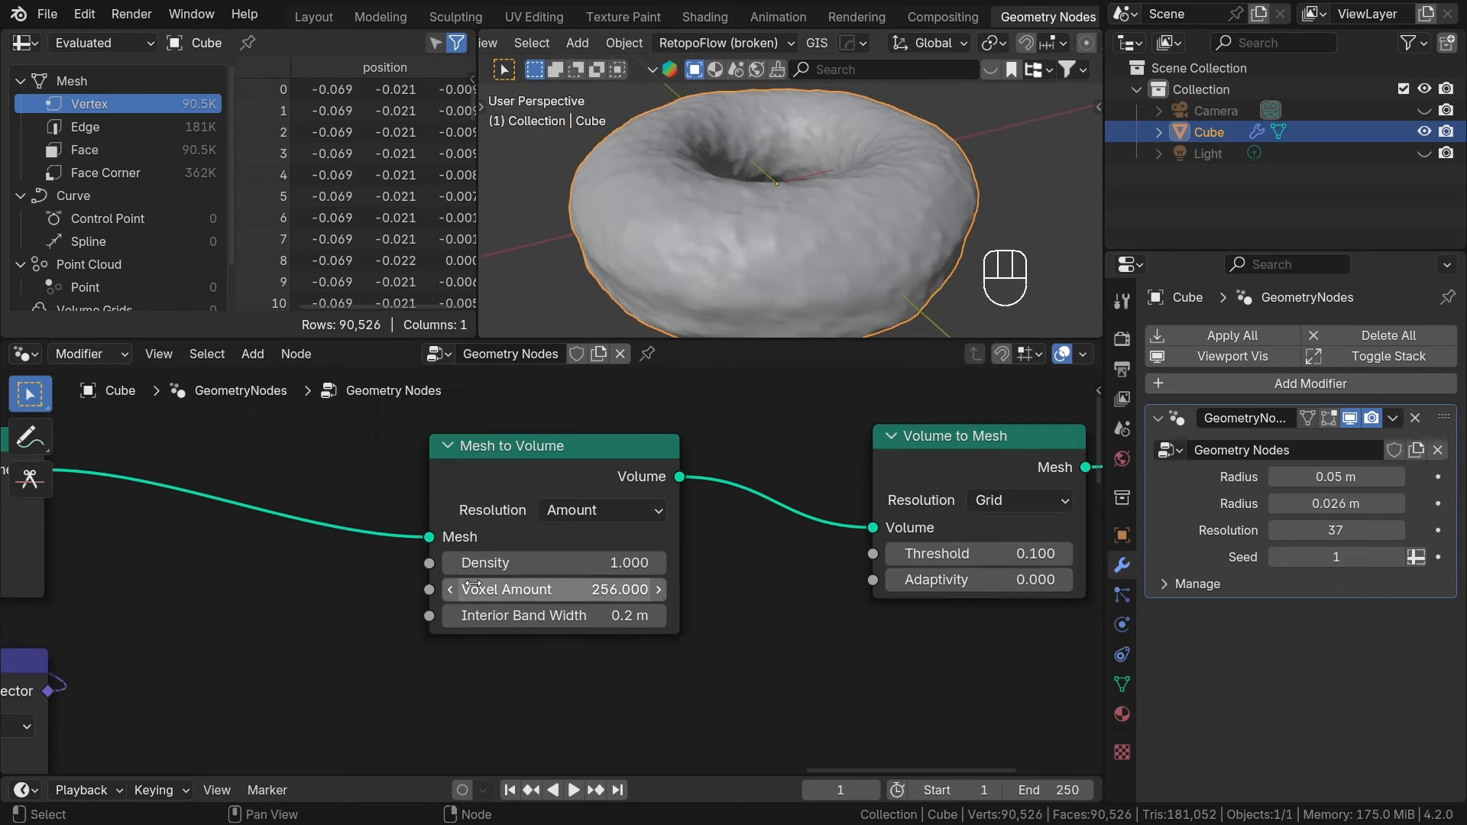
# Try a Density of 11 on the Mesh to Volume node.
pyautogui.scroll(2, 535, 604)
pyautogui.click(585, 558)
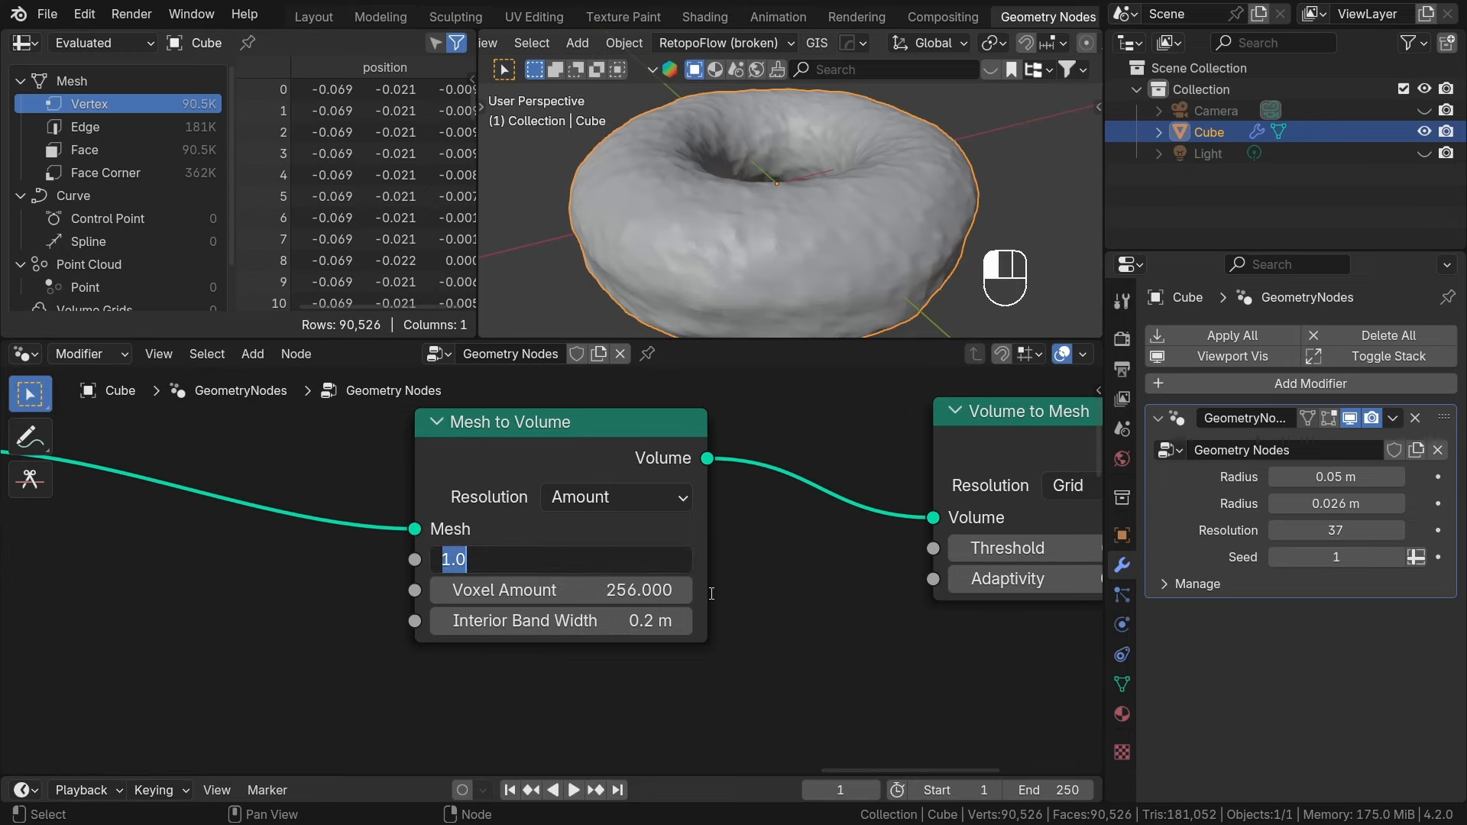
pyautogui.click(753, 591)
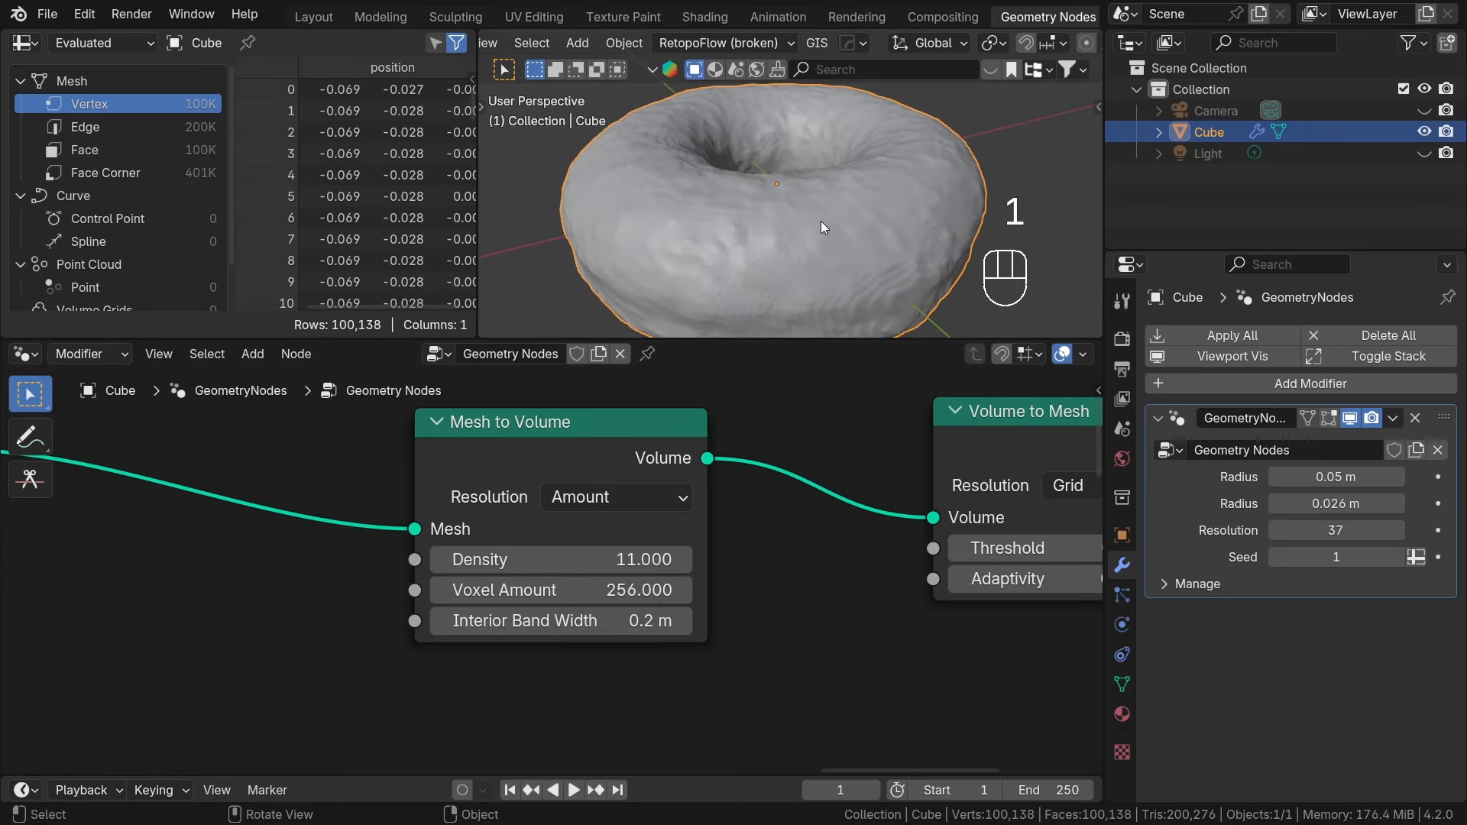
# Compare the donut before and after remeshing by previewing the second Set Position and Volume to Mesh outputs alternately.
pyautogui.scroll(-1, 821, 221)
pyautogui.moveTo(449, 521); pyautogui.dragTo(600, 555, button='middle')
pyautogui.scroll(-3, 765, 542)
pyautogui.keyDown('alt'); pyautogui.keyDown('shift'); pyautogui.click(836, 492); pyautogui.keyUp('shift'); pyautogui.keyUp('alt')
pyautogui.scroll(-2, 418, 574)
pyautogui.keyDown('alt'); pyautogui.keyDown('shift'); pyautogui.click(841, 497); pyautogui.keyUp('shift'); pyautogui.keyUp('alt')
pyautogui.keyDown('alt'); pyautogui.keyDown('shift'); pyautogui.click(948, 486); pyautogui.keyUp('shift'); pyautogui.keyUp('alt')
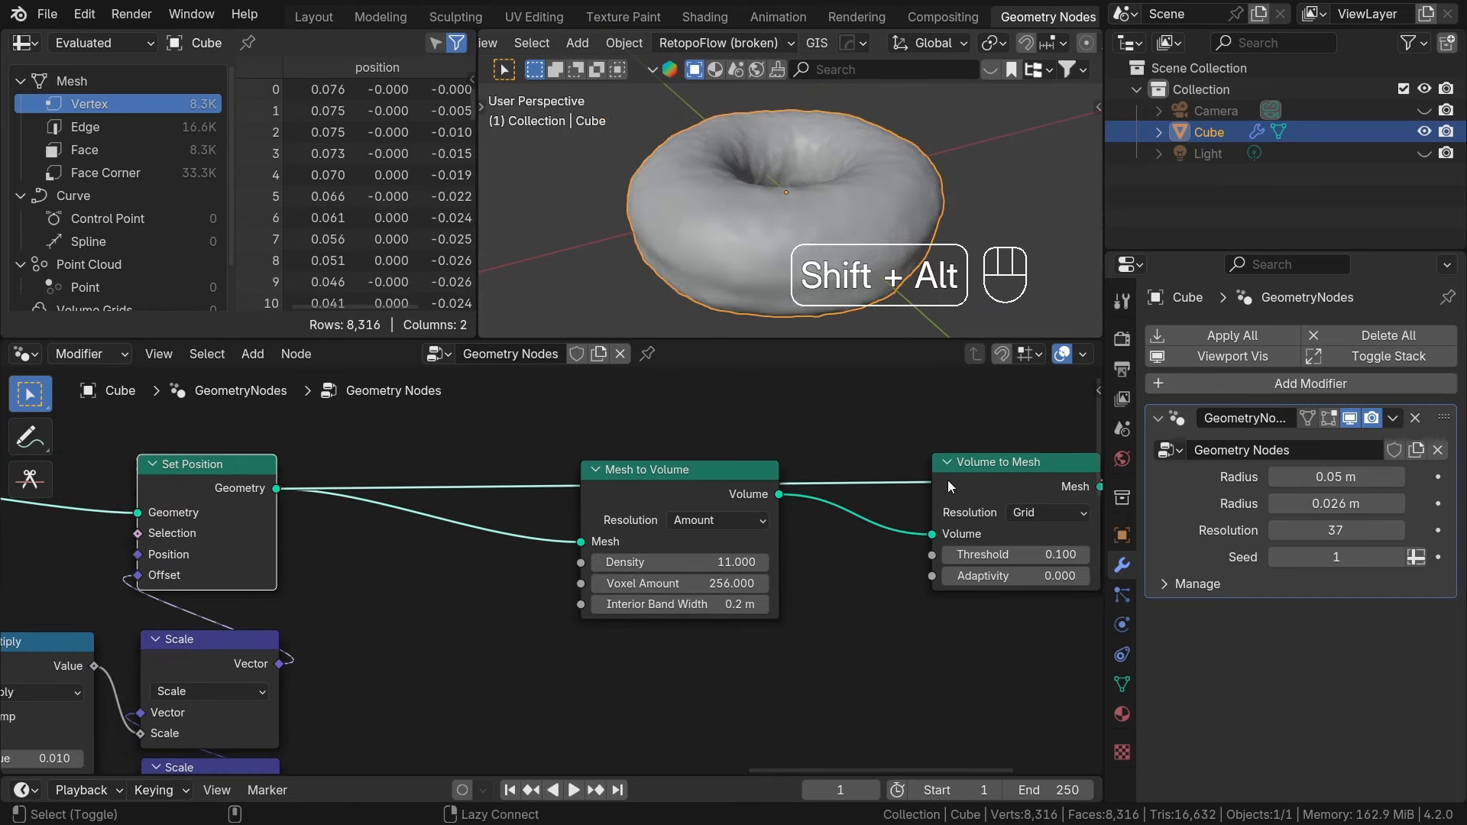
pyautogui.keyDown('alt'); pyautogui.keyDown('shift'); pyautogui.click(1027, 483); pyautogui.keyUp('shift'); pyautogui.keyUp('alt')
# Return the Mesh to Volume Density to 1 and compare the Set Position output with the remeshed output again.
pyautogui.scroll(1, 716, 562)
pyautogui.press('Return')
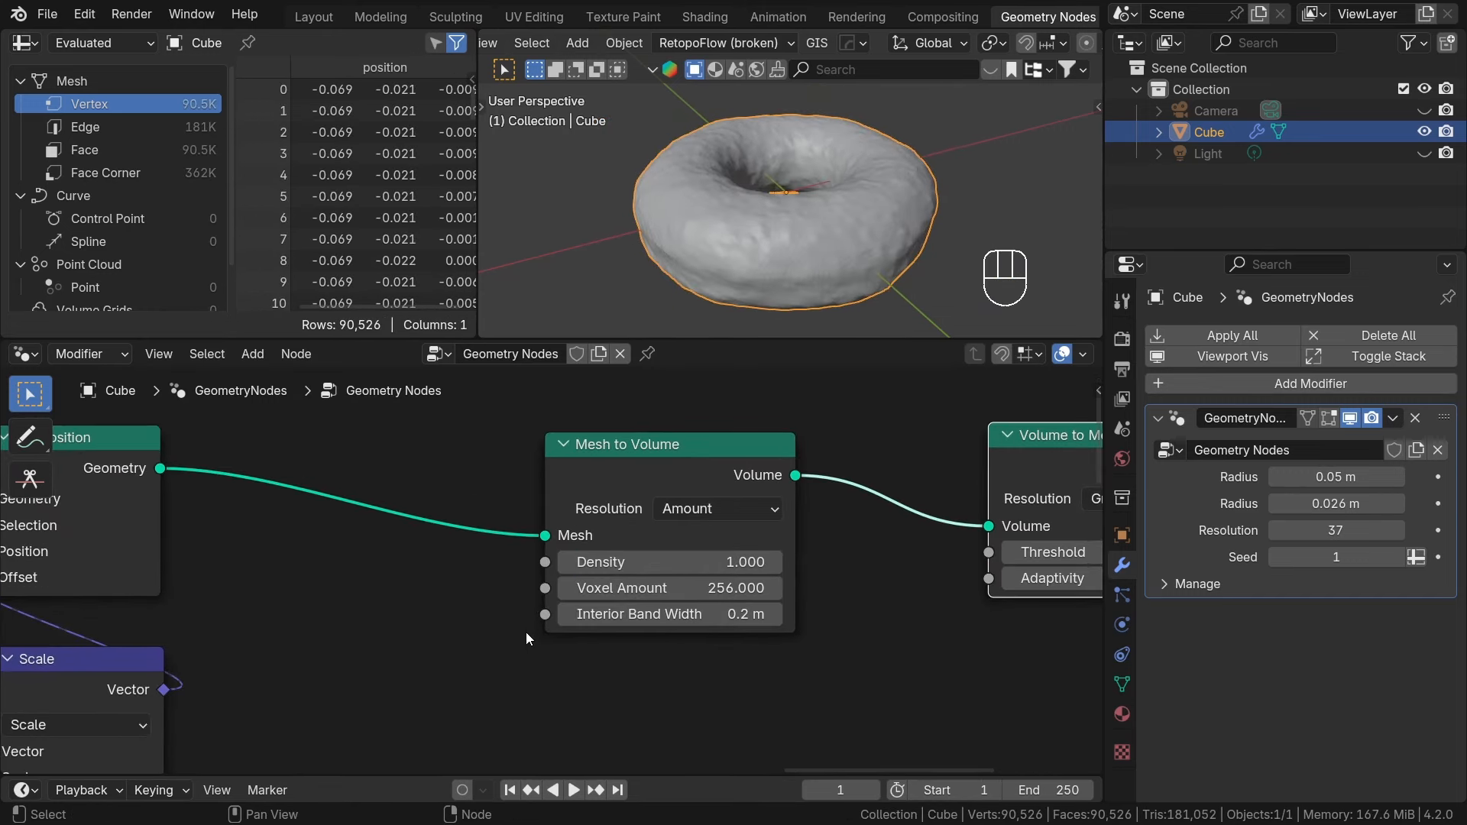
pyautogui.scroll(-3, 525, 604)
pyautogui.keyDown('alt'); pyautogui.keyDown('shift'); pyautogui.click(242, 519); pyautogui.keyUp('shift'); pyautogui.keyUp('alt')
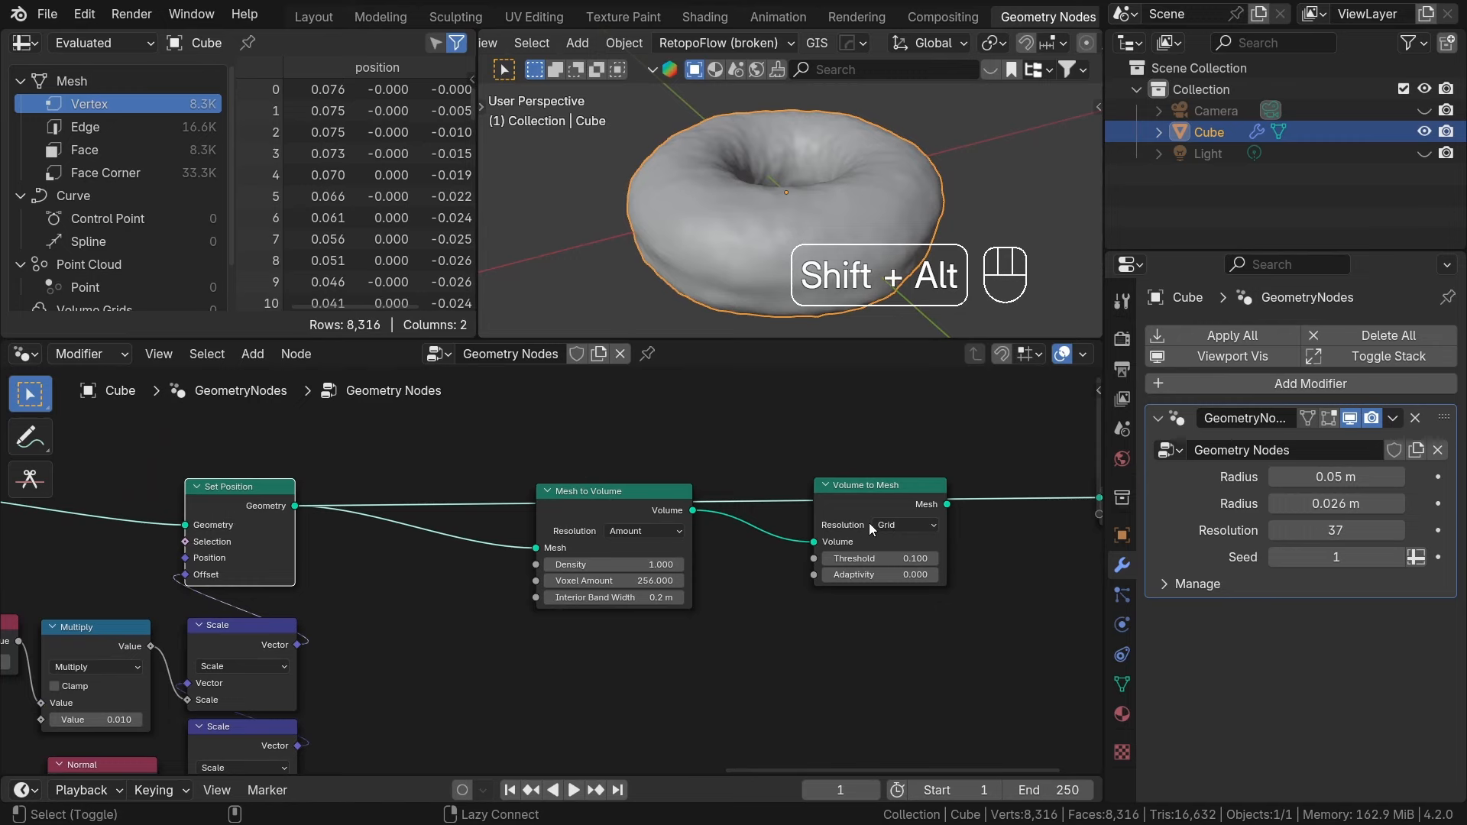
pyautogui.keyDown('alt'); pyautogui.keyDown('shift'); pyautogui.click(860, 503); pyautogui.keyUp('shift'); pyautogui.keyUp('alt')
pyautogui.scroll(2, 638, 551)
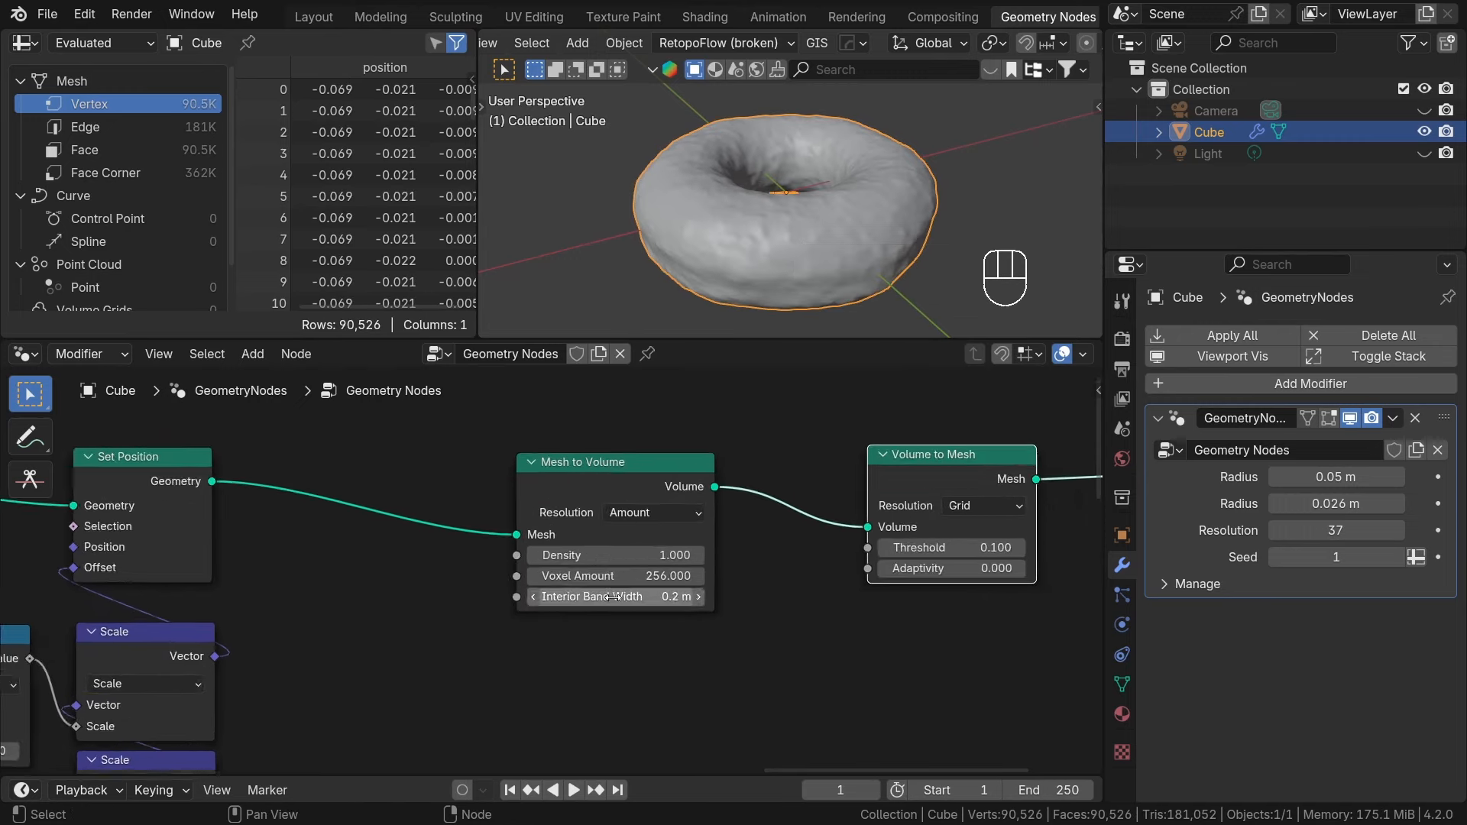
# Set the Density of the Mesh to Volume node to 11.
pyautogui.click(638, 552)
pyautogui.write('11')
pyautogui.press('Return')
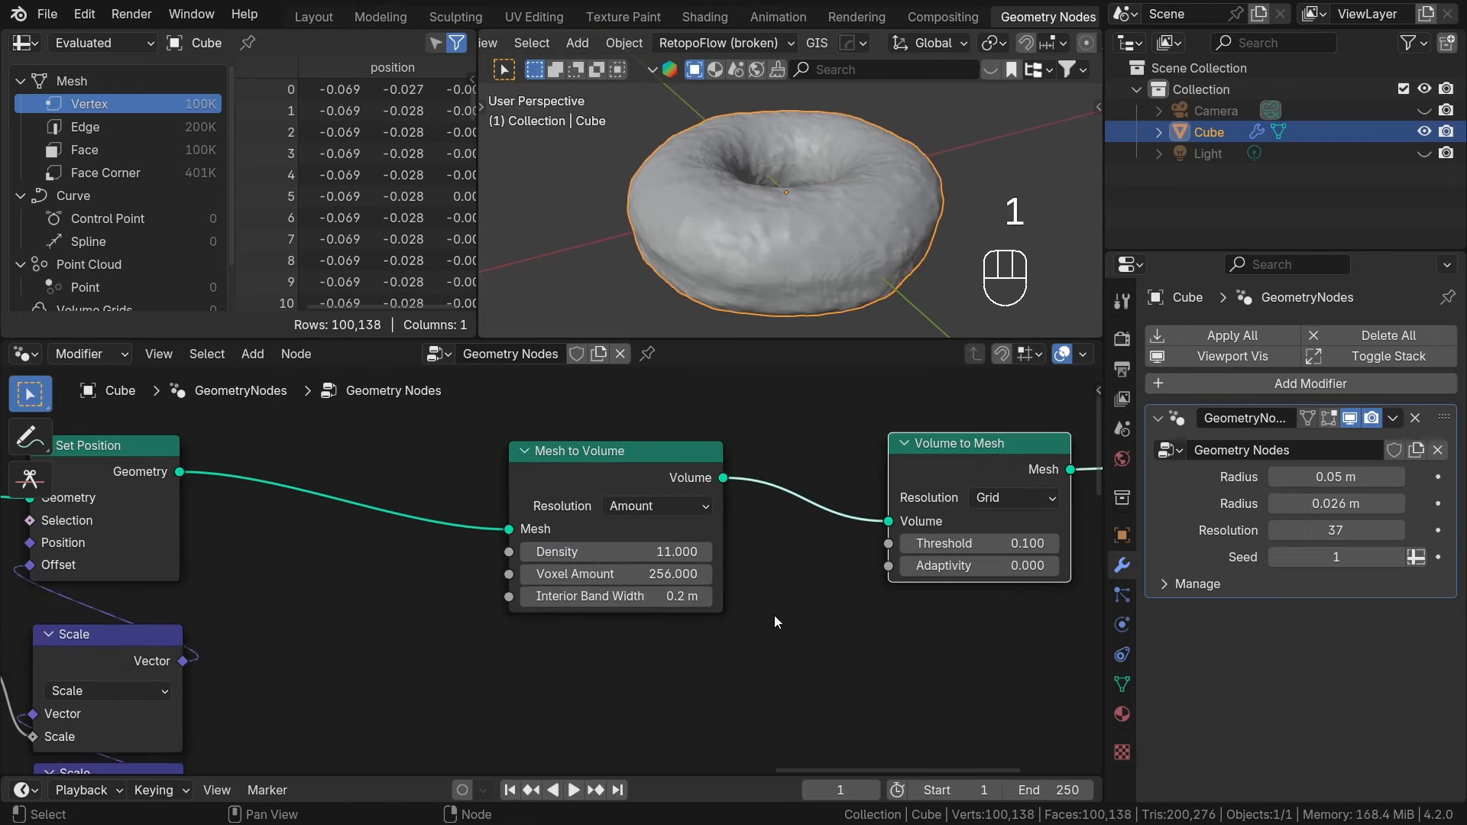
pyautogui.scroll(-3, 719, 635)
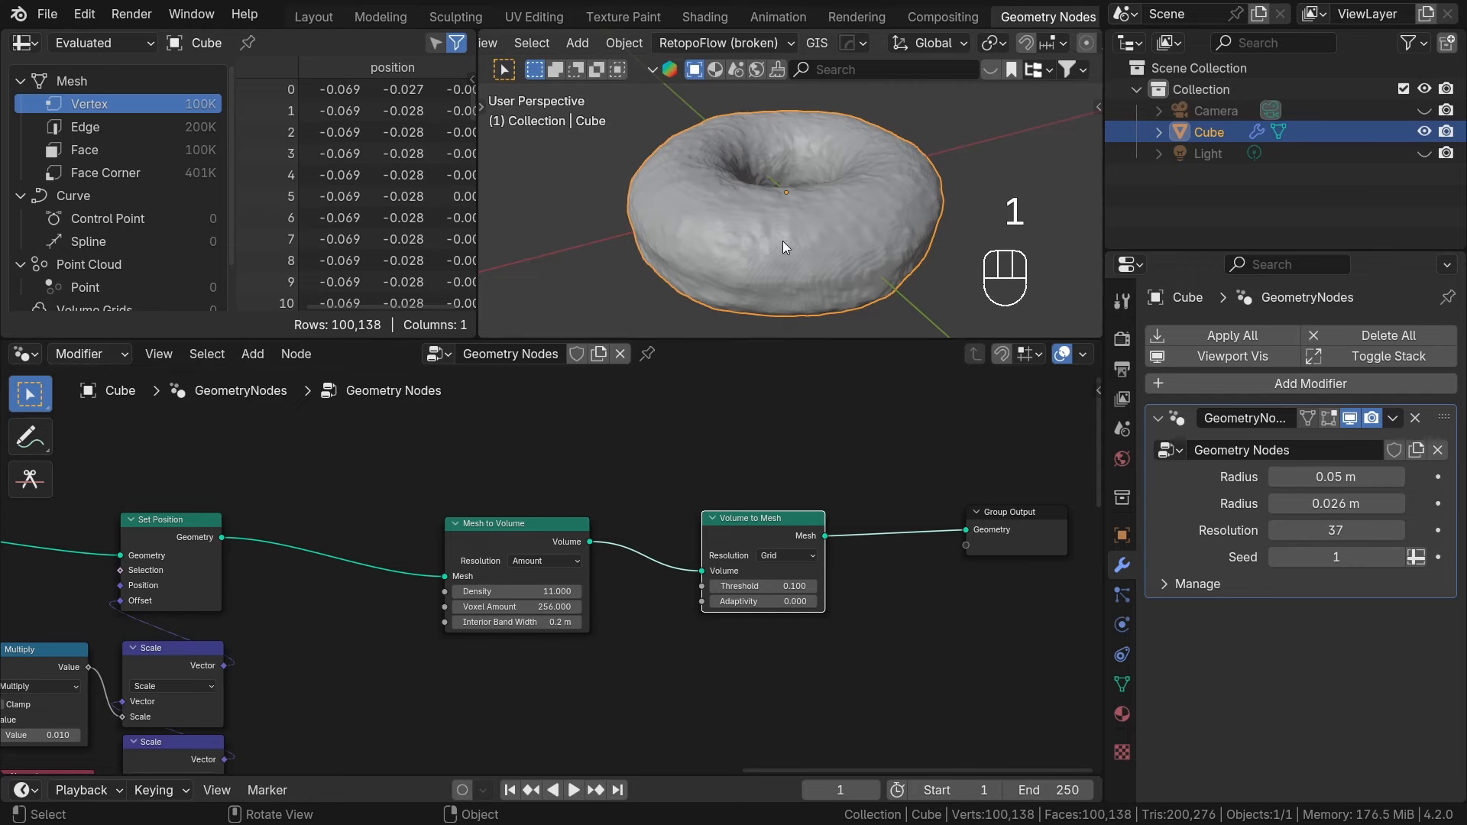
# Try Threshold values of 0.2 and 0.3 on the Volume to Mesh node and restore it to 0.1.
pyautogui.moveTo(782, 240); pyautogui.dragTo(871, 260, button='middle')
pyautogui.scroll(3, 802, 665)
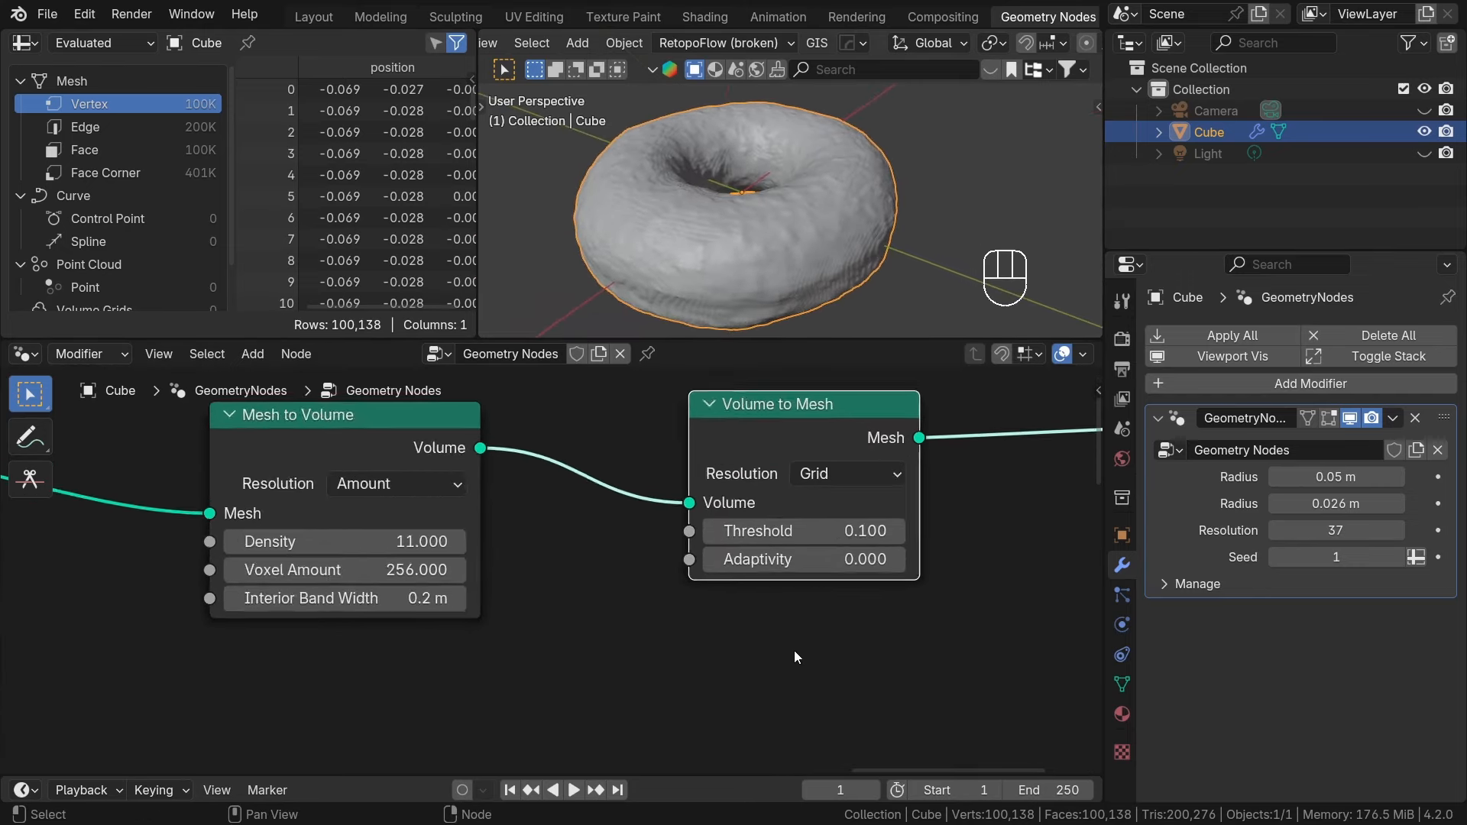
pyautogui.scroll(1, 794, 656)
pyautogui.click(906, 522)
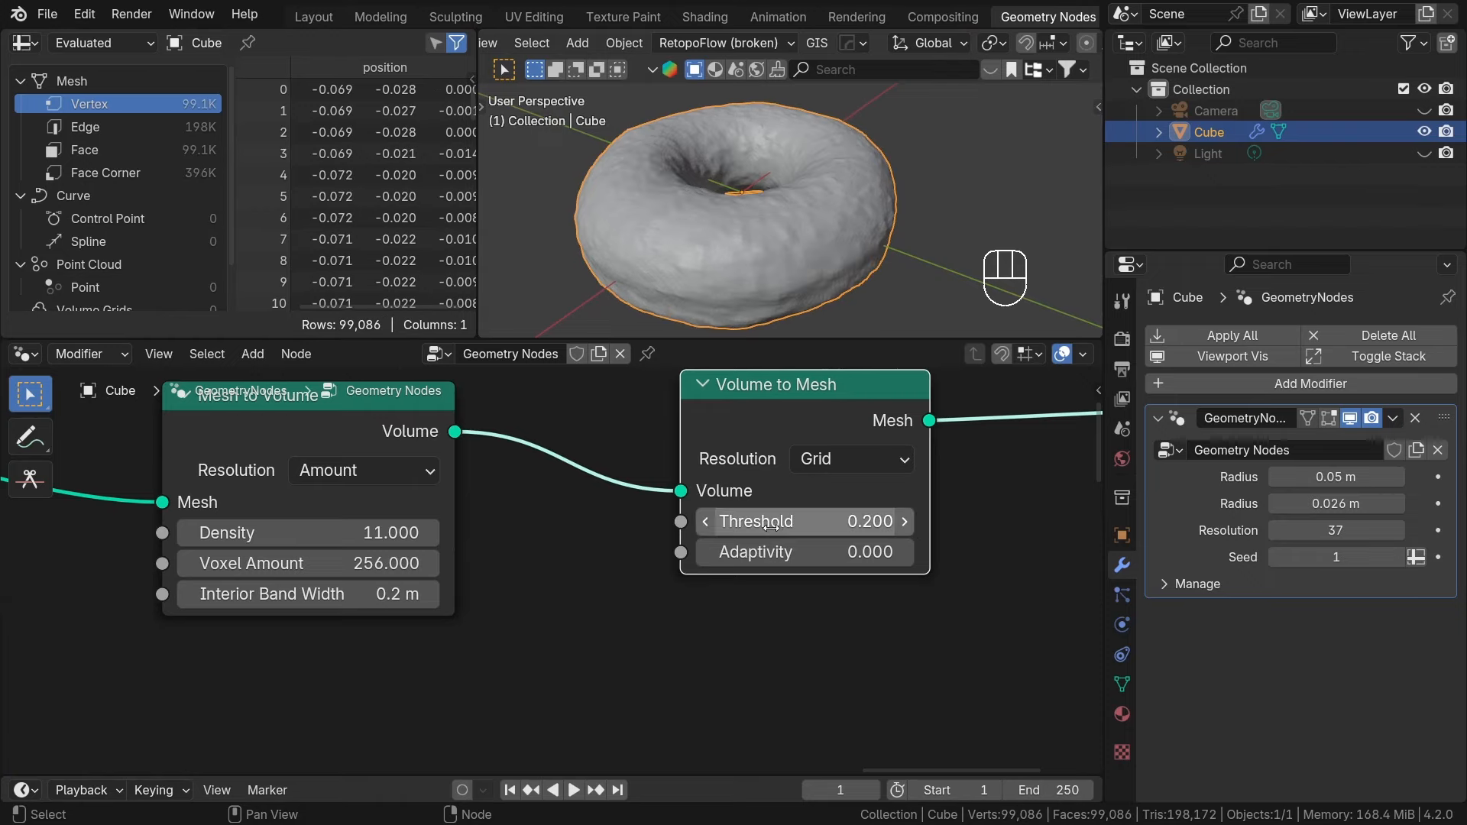
pyautogui.click(706, 521)
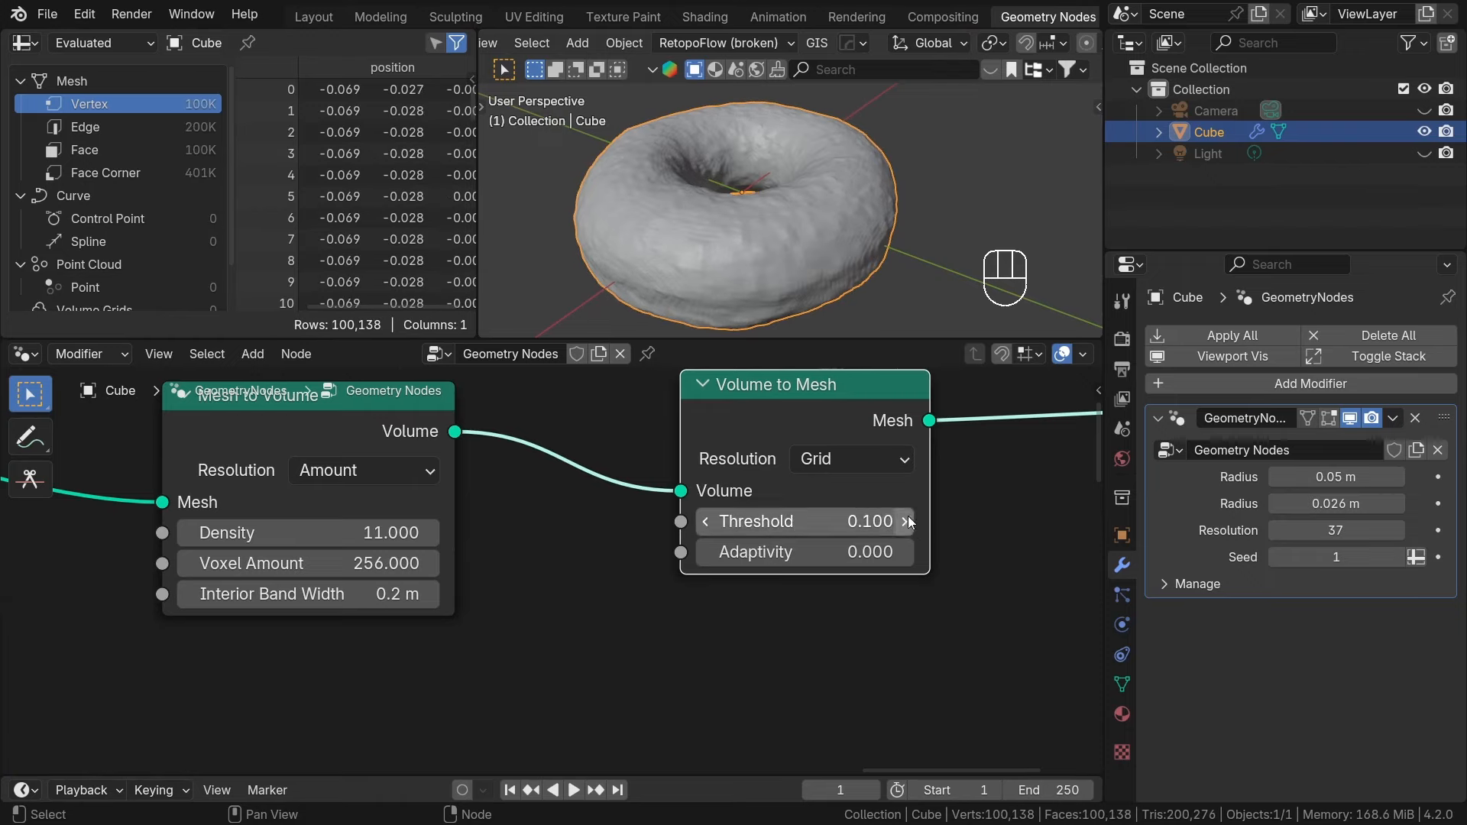
pyautogui.click(906, 521)
pyautogui.click(906, 521)
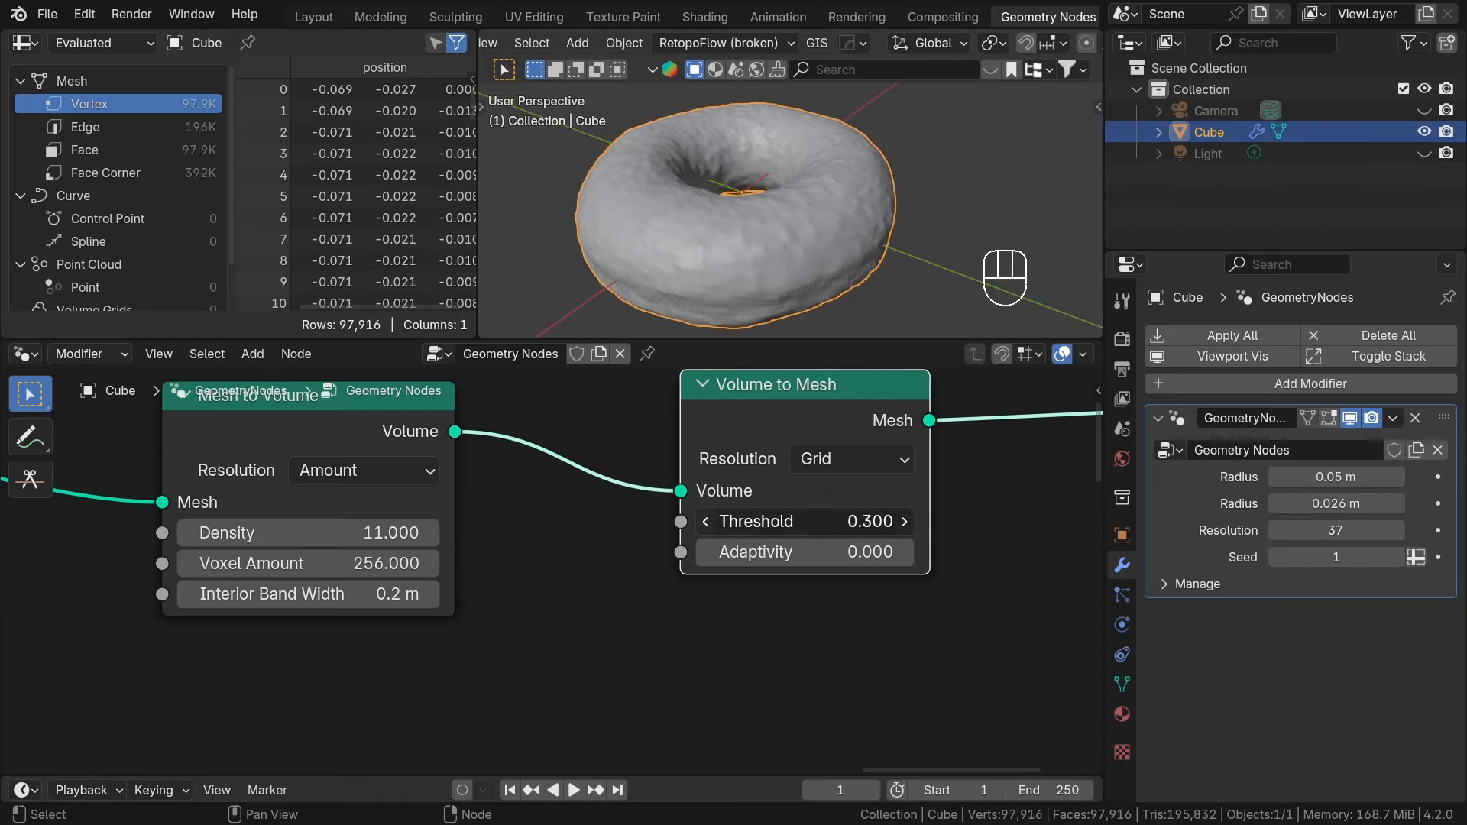
pyautogui.click(706, 521)
pyautogui.click(706, 521)
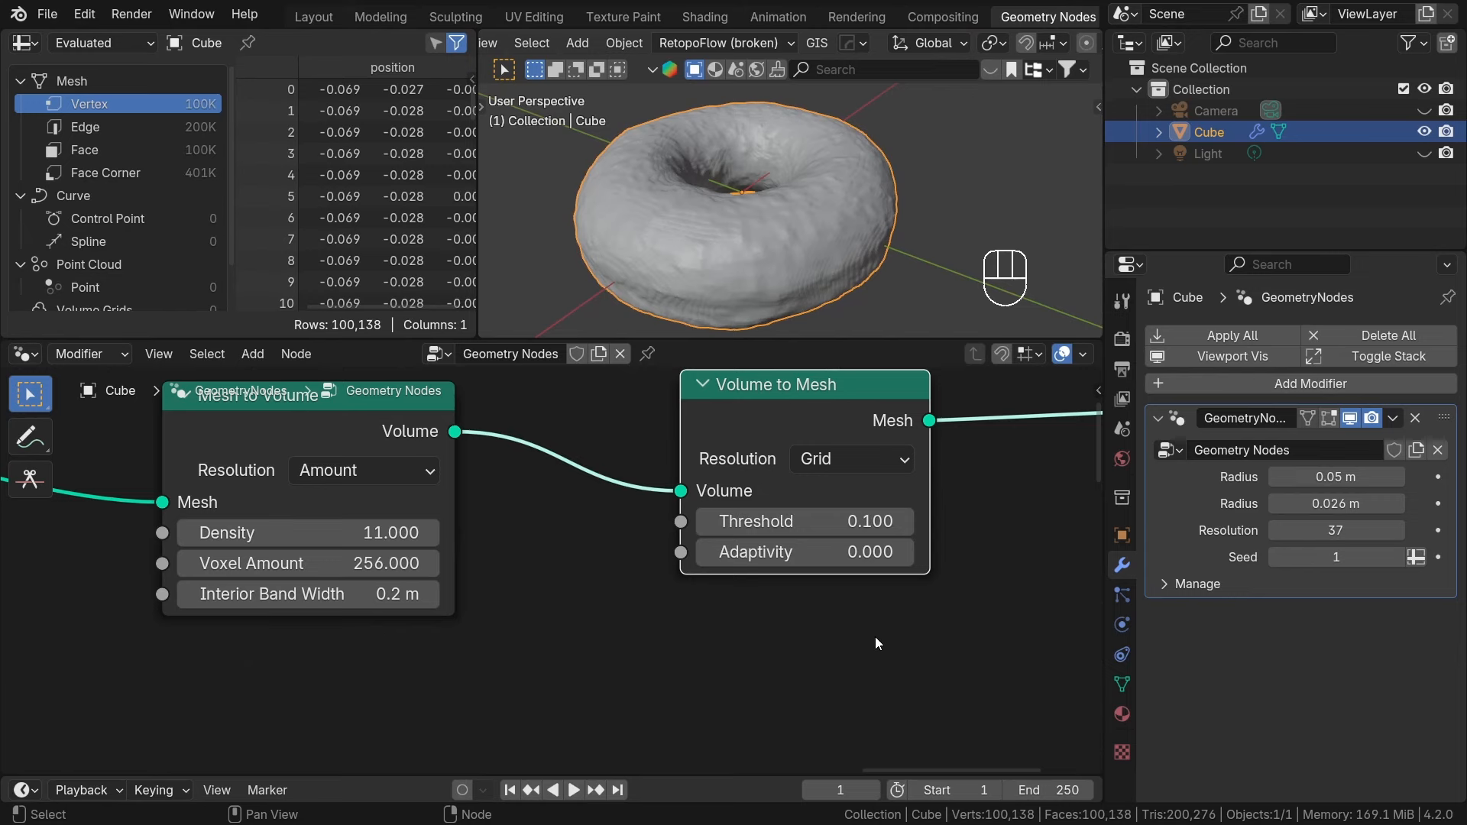
# Move the Volume to Mesh node closer to the Mesh to Volume node and save the file.
pyautogui.click(874, 636)
pyautogui.scroll(-2, 875, 636)
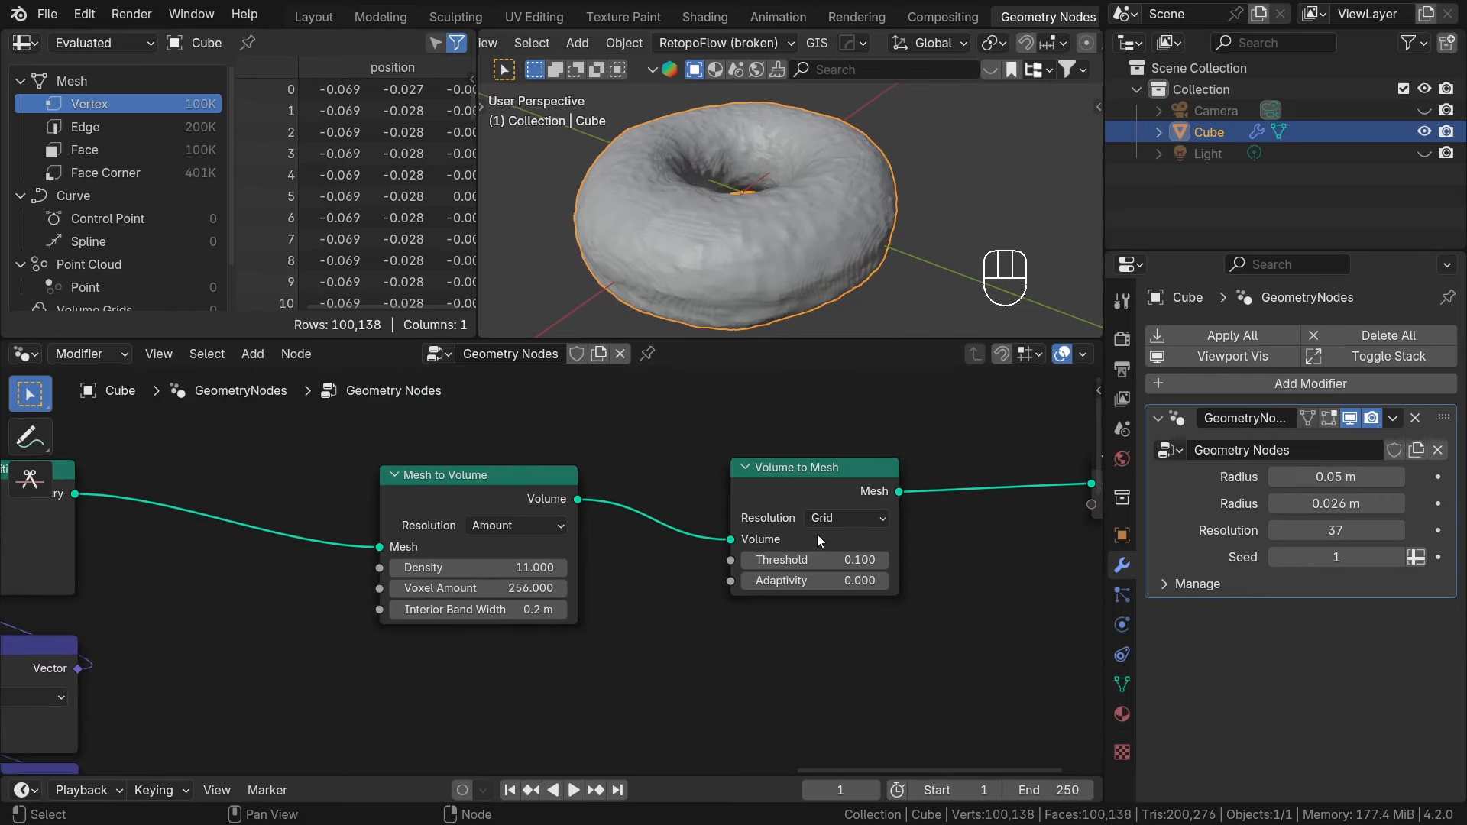
pyautogui.moveTo(803, 467); pyautogui.dragTo(758, 468)
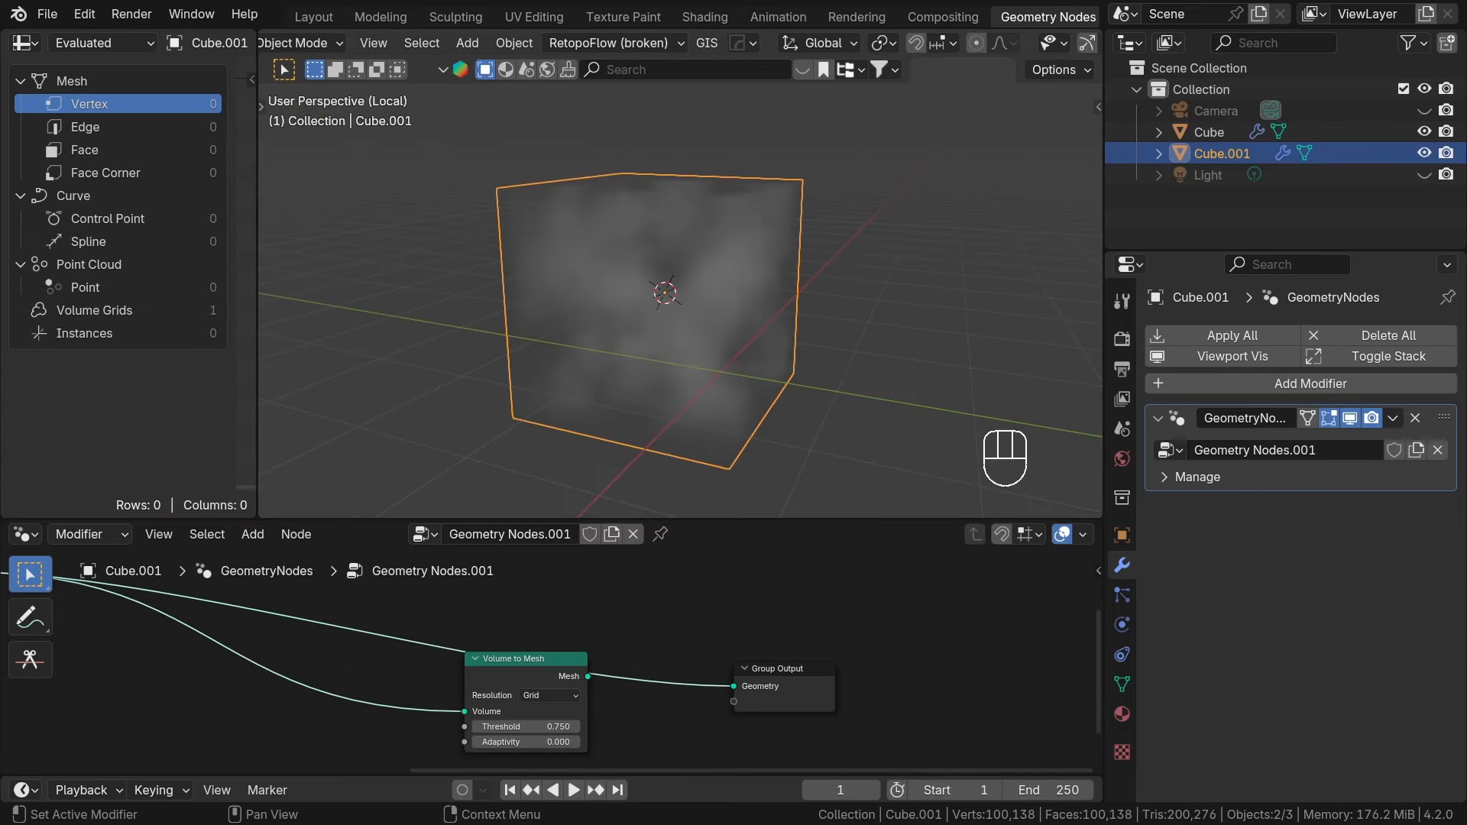
pyautogui.press('a')
pyautogui.press('a')
pyautogui.hotkey('ctrl', 's')
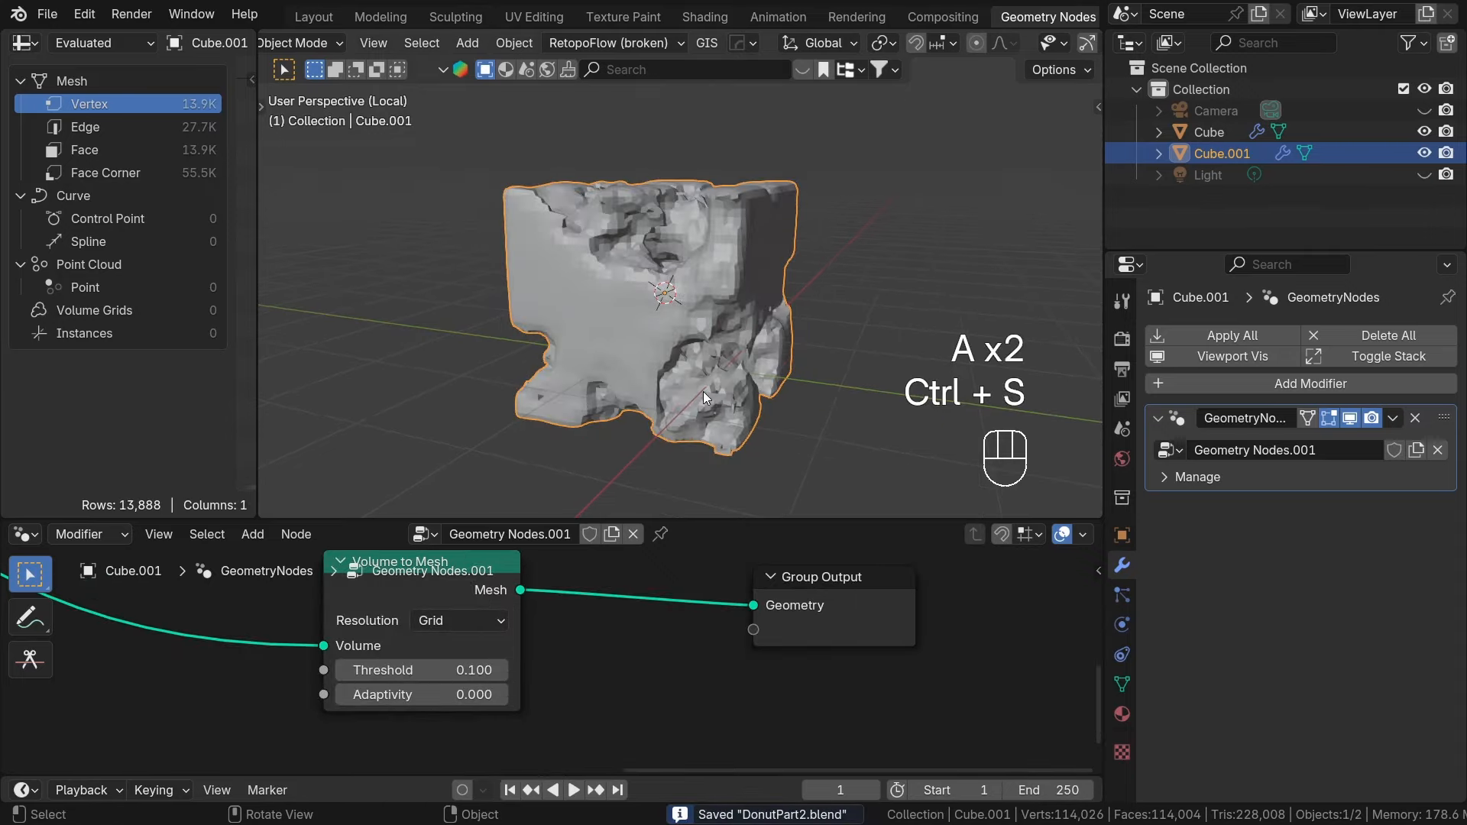
# Try raising the Volume to Mesh Adaptivity on the example cube and to 0.064 on the donut, inspecting the donut's wireframe.
pyautogui.scroll(3, 423, 695)
pyautogui.keyDown('shift'); pyautogui.moveTo(423, 695); pyautogui.dragTo(522, 695); pyautogui.keyUp('shift')
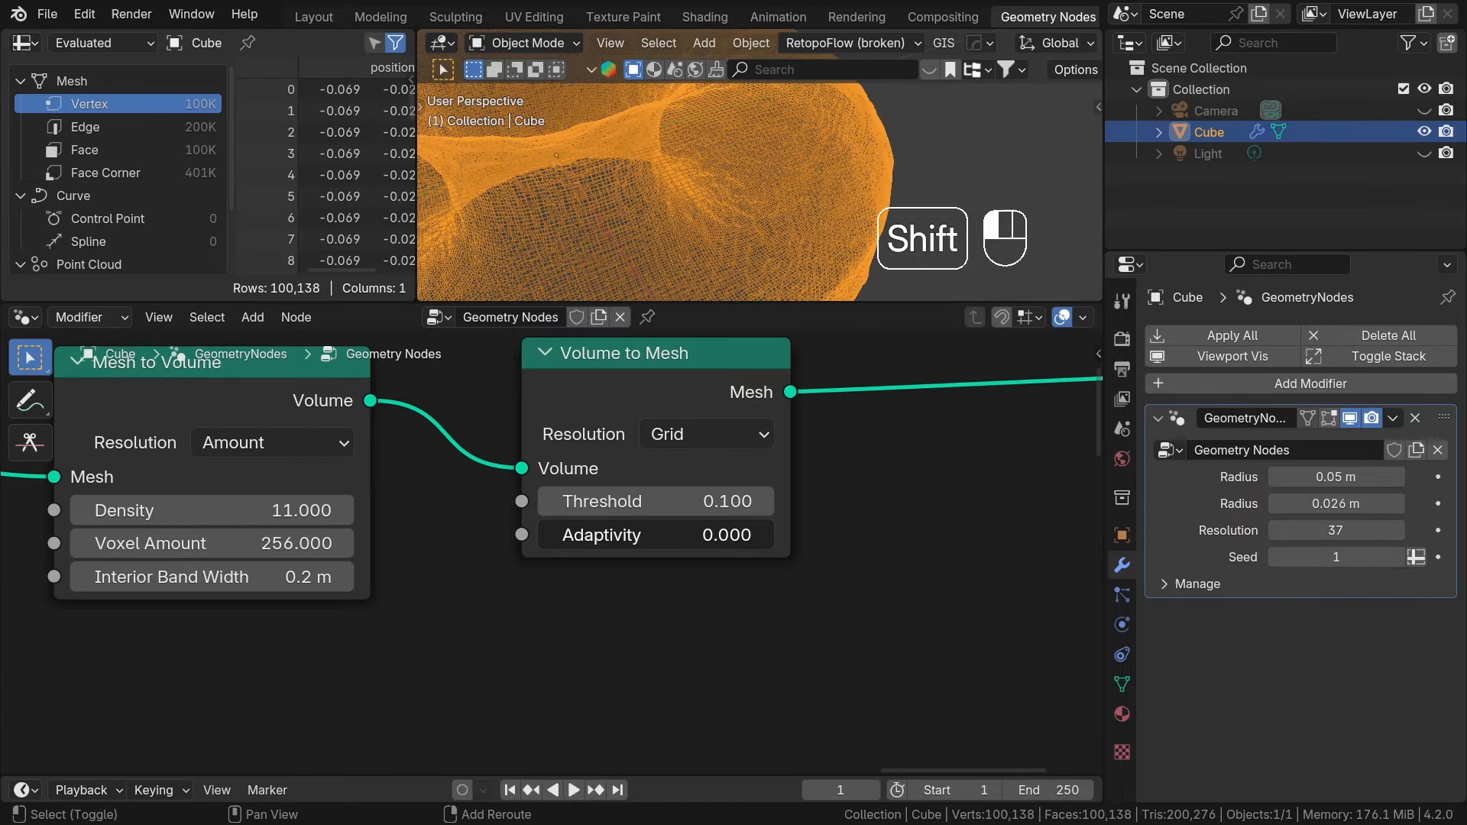
pyautogui.keyDown('shift'); pyautogui.moveTo(656, 535); pyautogui.dragTo(687, 535); pyautogui.keyUp('shift')
pyautogui.moveTo(797, 246)
pyautogui.mouseDown(button='middle')
pyautogui.moveTo(653, 175)
pyautogui.moveTo(705, 175)
pyautogui.mouseUp(button='middle')
pyautogui.press('z')
pyautogui.moveTo(938, 200)
pyautogui.mouseDown(button='middle')
pyautogui.moveTo(879, 232)
pyautogui.moveTo(784, 180)
pyautogui.moveTo(642, 209)
pyautogui.moveTo(763, 221)
pyautogui.moveTo(869, 204)
pyautogui.moveTo(848, 275)
pyautogui.mouseUp(button='middle')
pyautogui.press('z')
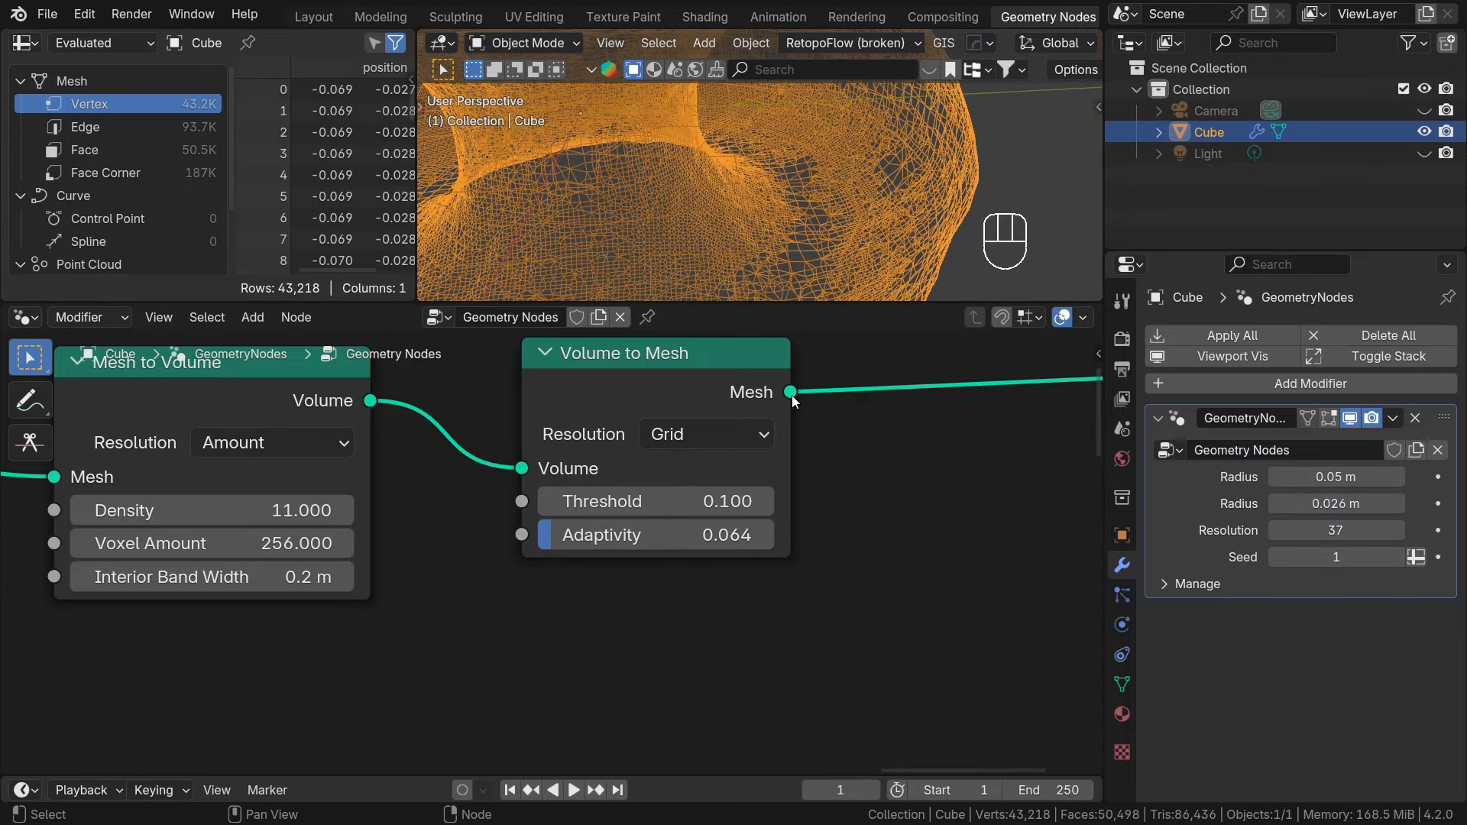
# Reset the donut's Volume to Mesh Adaptivity to 0 and return the viewport to solid shading.
pyautogui.click(699, 536)
pyautogui.write('0')
pyautogui.press('Return')
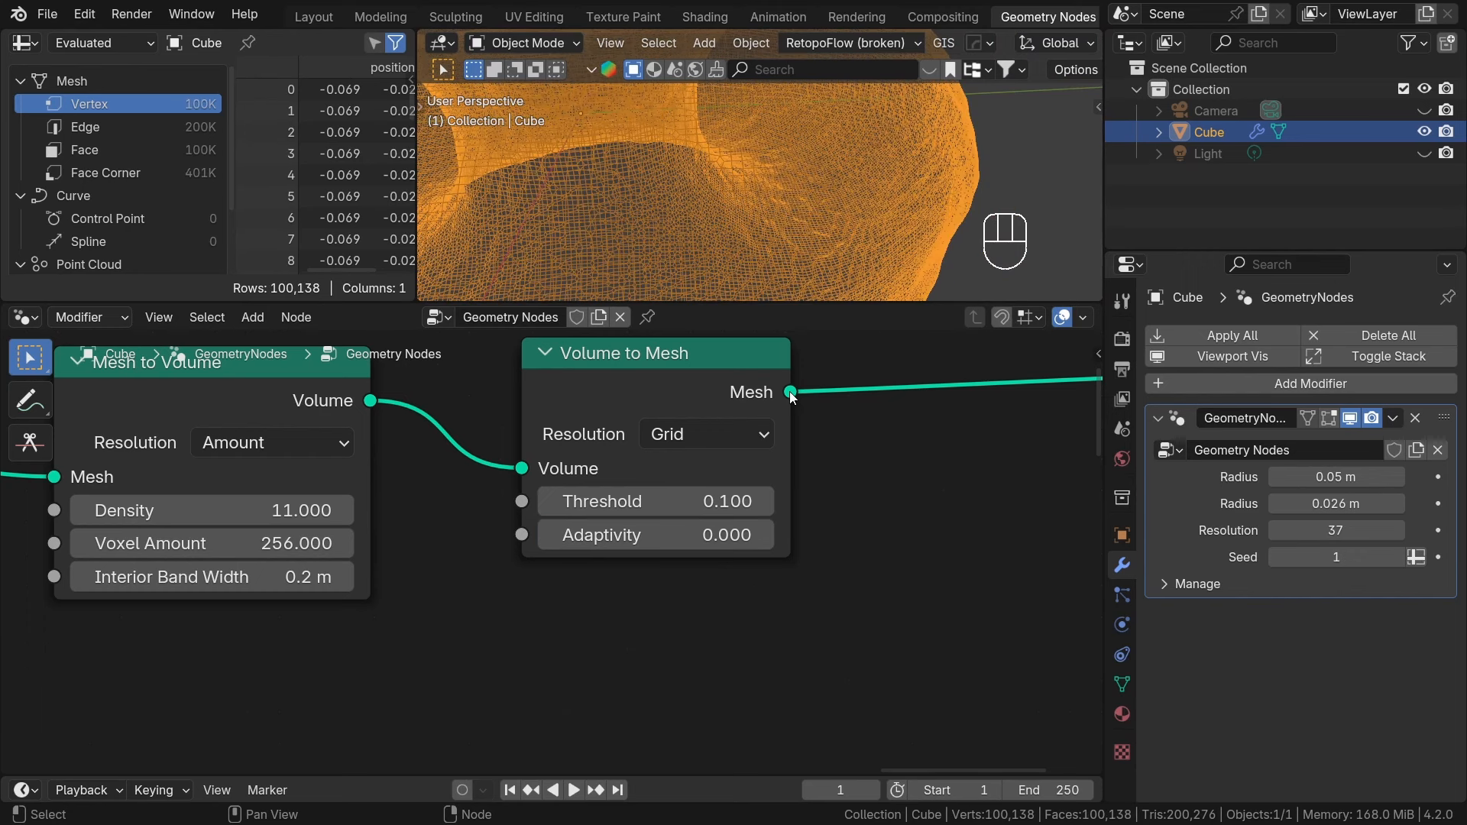
pyautogui.moveTo(790, 391)
pyautogui.scroll(-2, 738, 220)
pyautogui.press('z')
pyautogui.scroll(-3, 809, 213)
pyautogui.moveTo(721, 173)
pyautogui.keyDown('shift'); pyautogui.mouseDown(button='middle')
pyautogui.moveTo(704, 200)
pyautogui.moveTo(802, 254)
pyautogui.mouseUp(button='middle'); pyautogui.keyUp('shift')
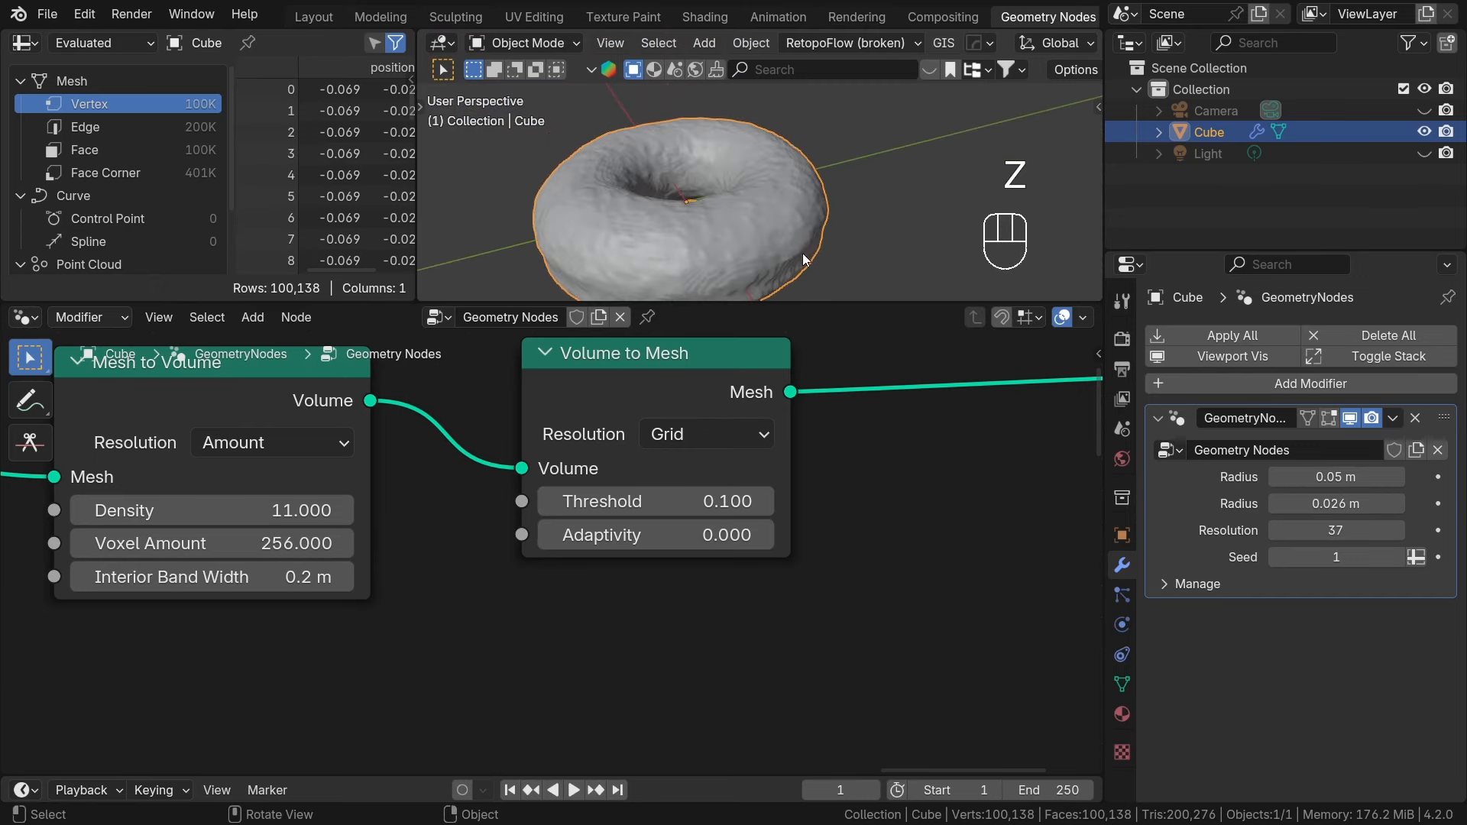
# Move the Mesh to Volume and Volume to Mesh nodes together closer to the second Set Position node.
pyautogui.scroll(-5, 734, 638)
pyautogui.moveTo(790, 624); pyautogui.dragTo(797, 607, button='middle')
pyautogui.moveTo(740, 643); pyautogui.dragTo(513, 498)
pyautogui.press('g')
pyautogui.click(486, 488)
# Inspect the stepping artifacts on the donut's side and move the Group Output node farther from the Volume to Mesh node.
pyautogui.scroll(4, 800, 122)
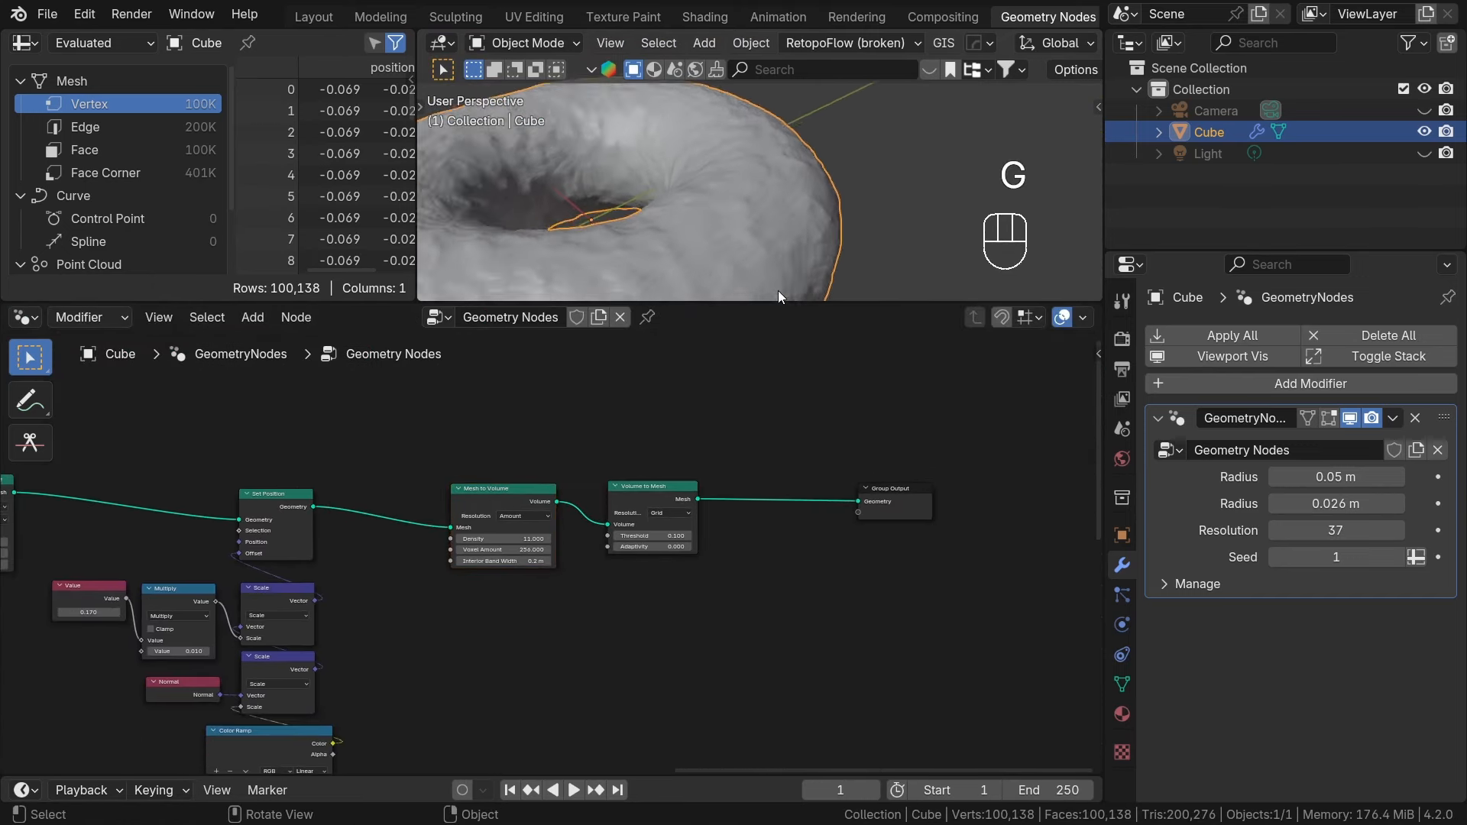
pyautogui.keyDown('shift'); pyautogui.moveTo(778, 291); pyautogui.dragTo(826, 104, button='middle'); pyautogui.keyUp('shift')
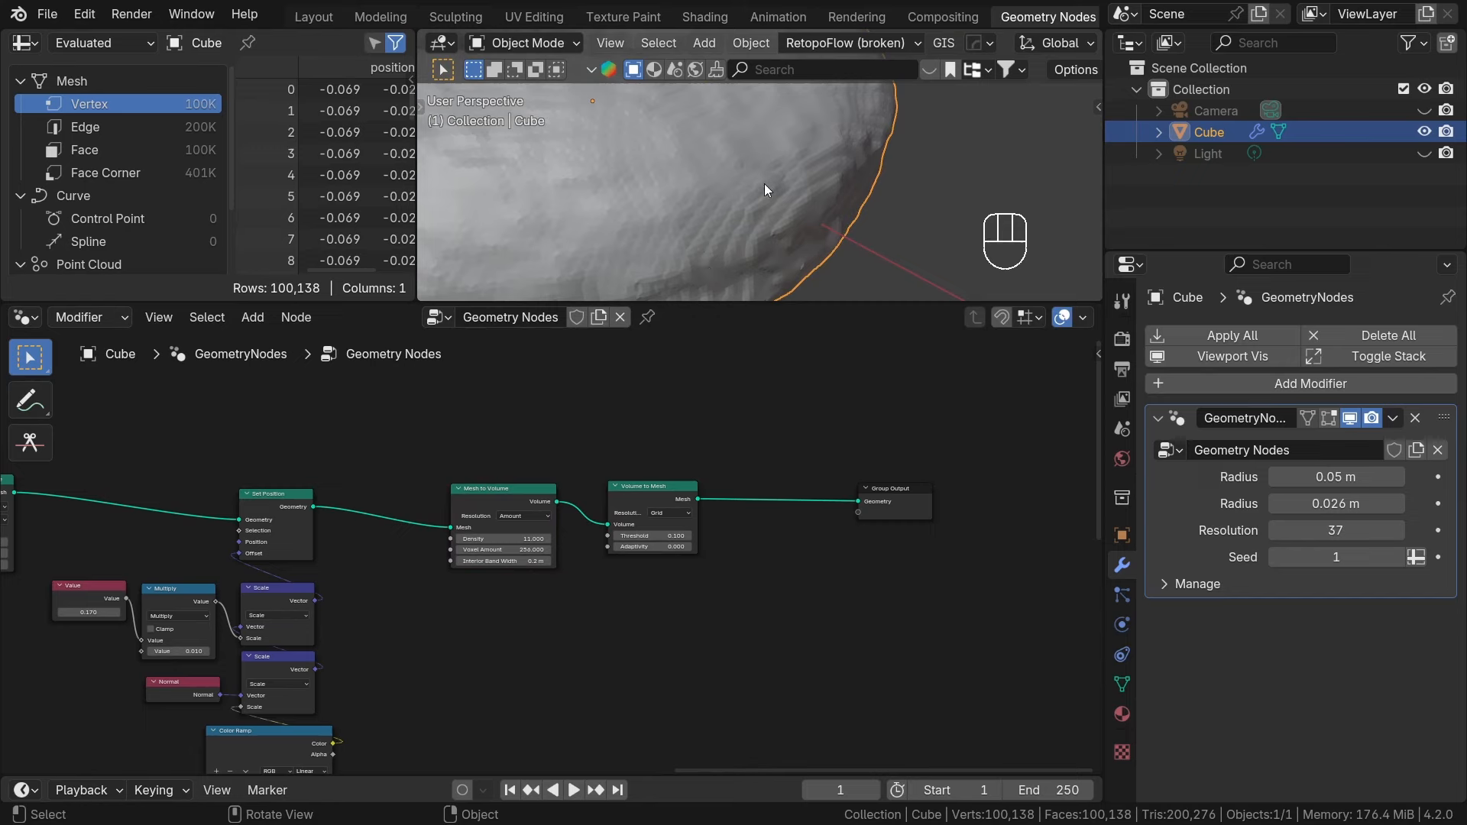
pyautogui.scroll(-5, 764, 185)
pyautogui.scroll(1, 794, 231)
pyautogui.keyDown('shift'); pyautogui.moveTo(764, 187); pyautogui.dragTo(800, 221, button='middle'); pyautogui.keyUp('shift')
pyautogui.moveTo(986, 588); pyautogui.dragTo(867, 582, button='middle')
pyautogui.moveTo(867, 580); pyautogui.dragTo(776, 489)
pyautogui.press('g')
pyautogui.click(919, 487)
pyautogui.click(865, 508)
# Add a Set Position node on the link between the Volume to Mesh and Group Output nodes.
pyautogui.scroll(3, 731, 500)
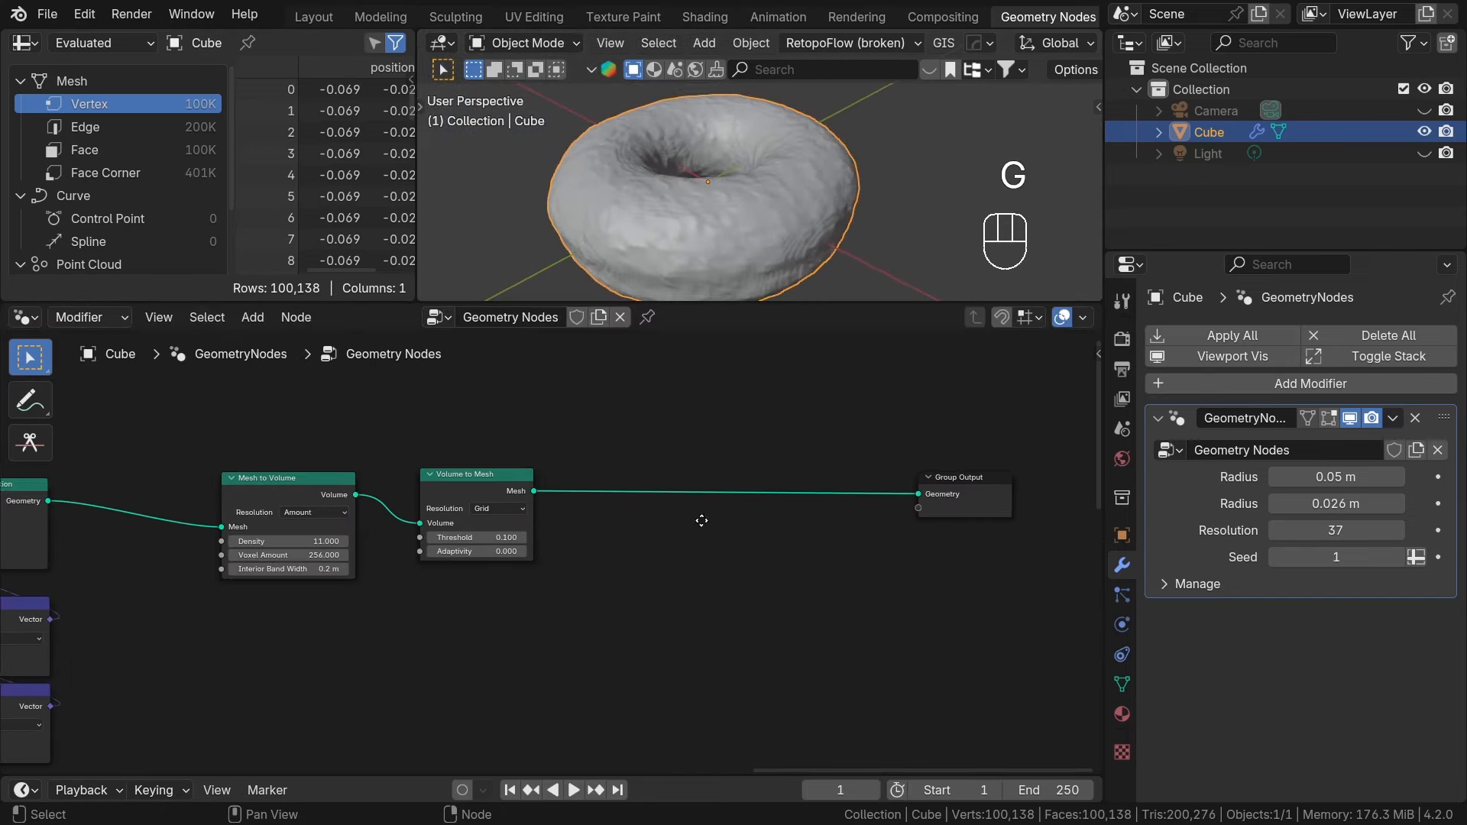
pyautogui.moveTo(701, 521); pyautogui.dragTo(689, 524, button='middle')
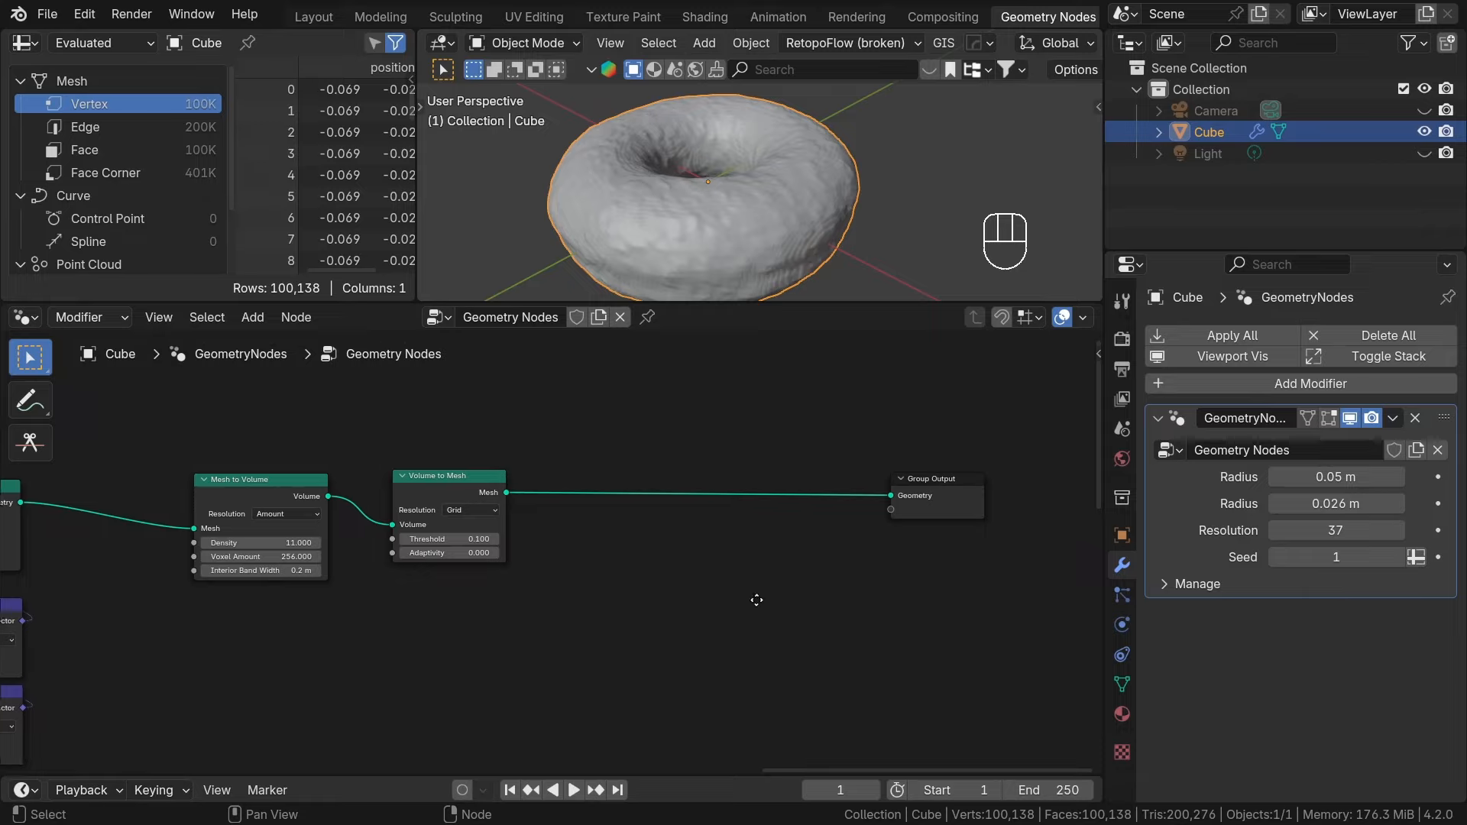
pyautogui.moveTo(766, 599); pyautogui.dragTo(668, 597, button='middle')
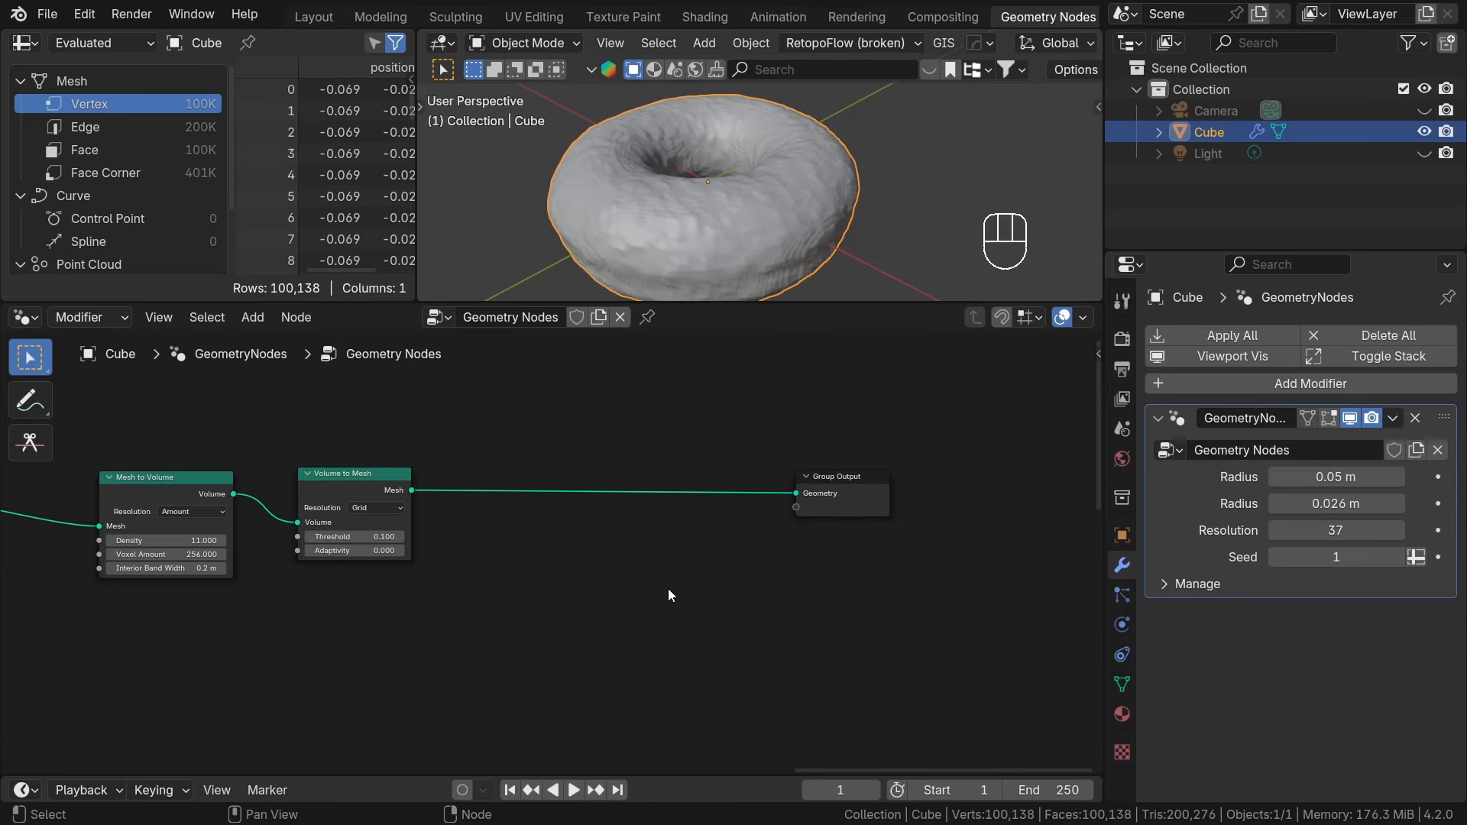
pyautogui.scroll(1, 668, 596)
pyautogui.hotkey('shift', 'a')
pyautogui.write('se')
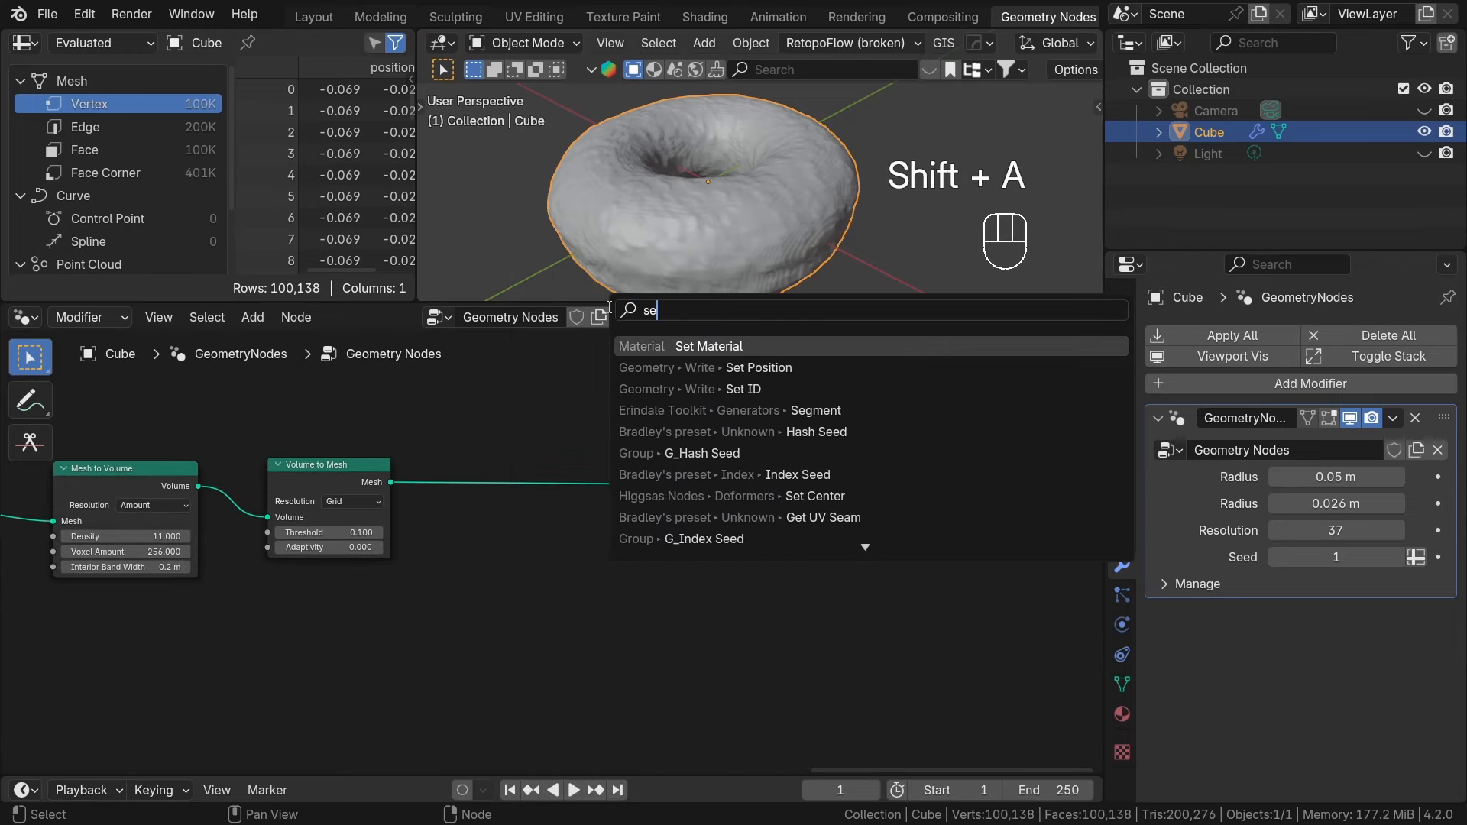
pyautogui.write('t po')
pyautogui.press('Return')
pyautogui.click(644, 439)
# Add a Position node and connect it to the Position input of the last Set Position node.
pyautogui.hotkey('shift', 'a')
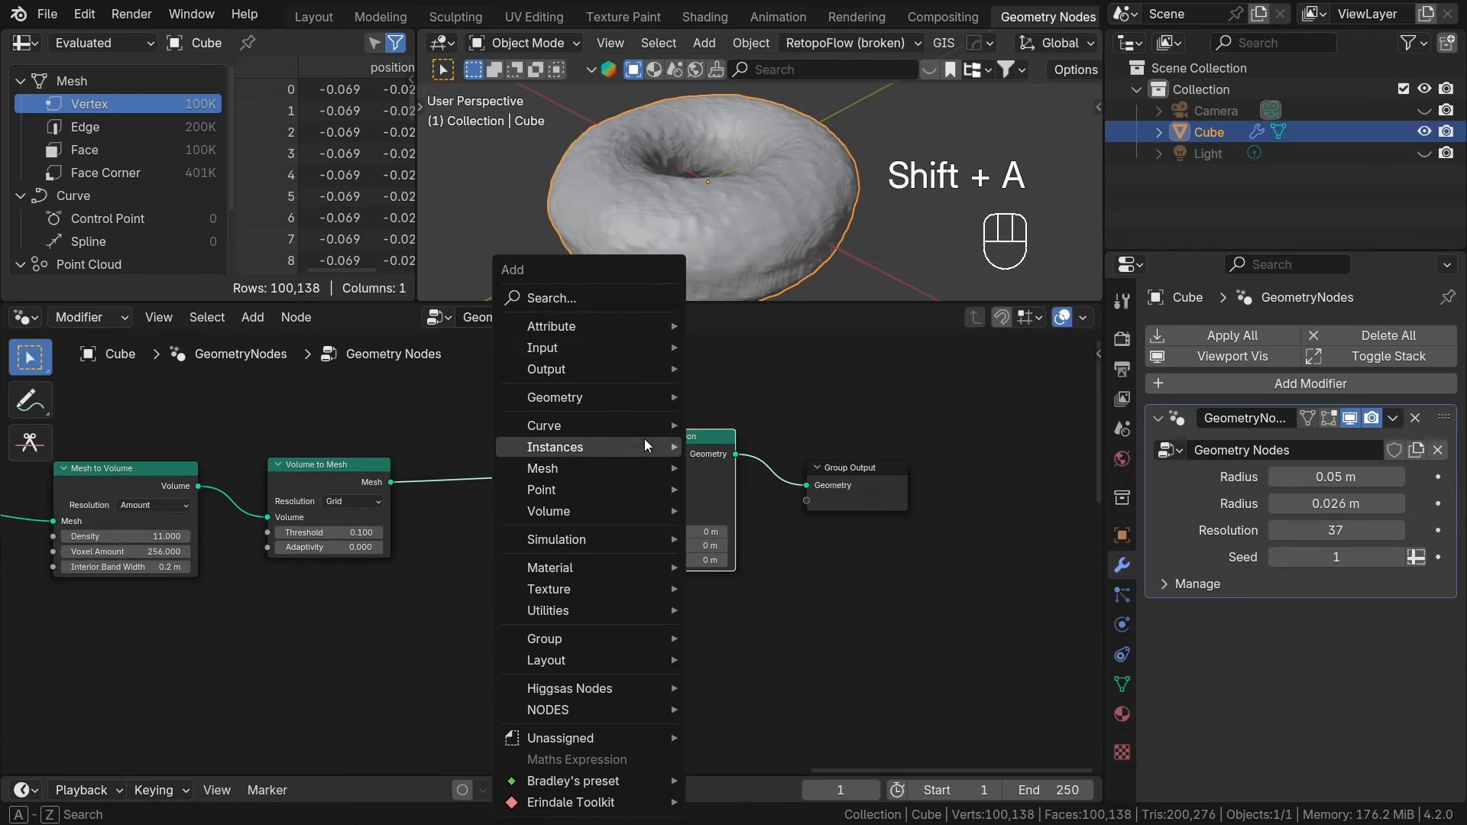
pyautogui.click(610, 300)
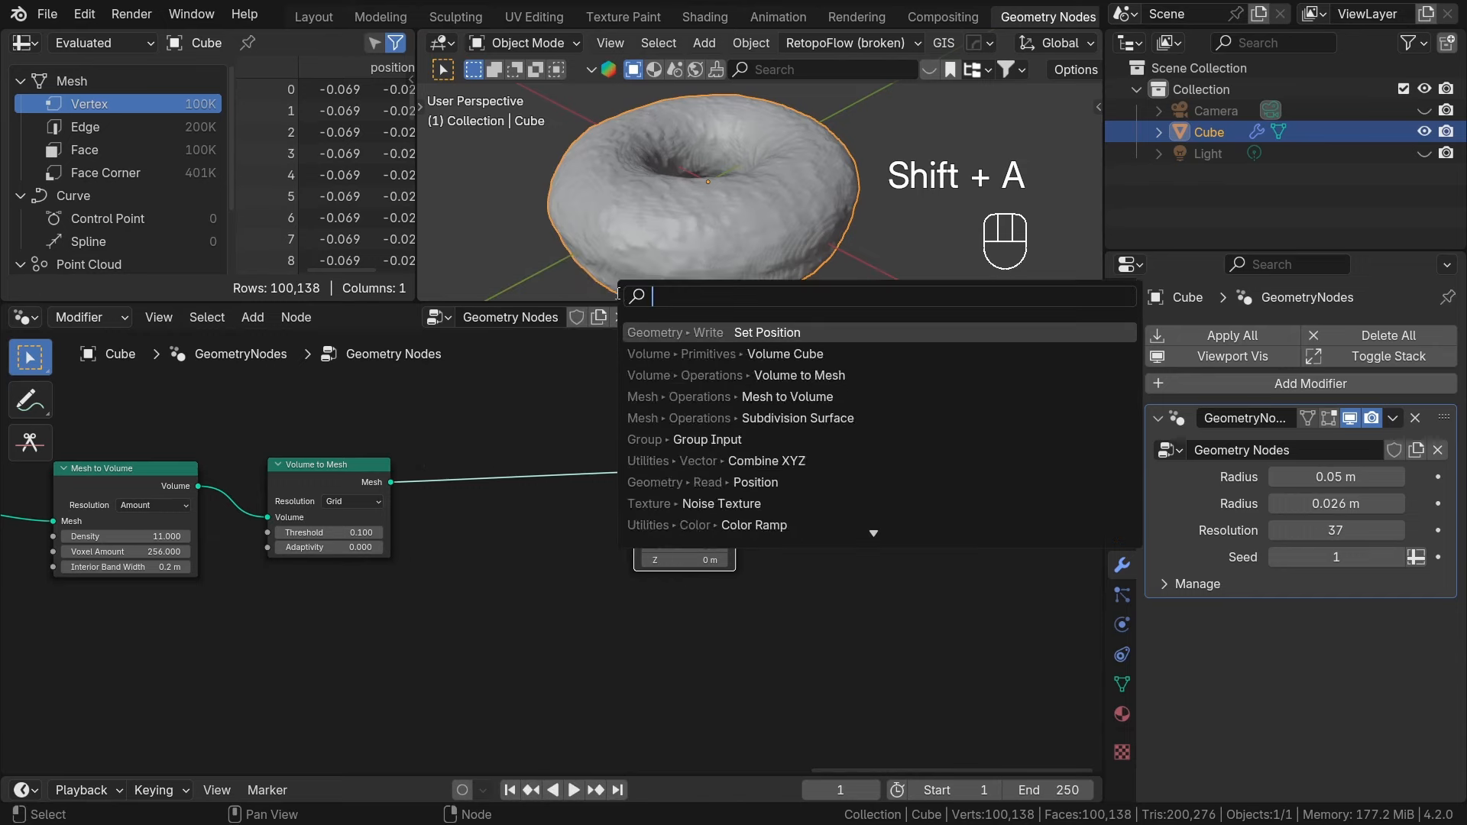
pyautogui.write('pos')
pyautogui.click(706, 339)
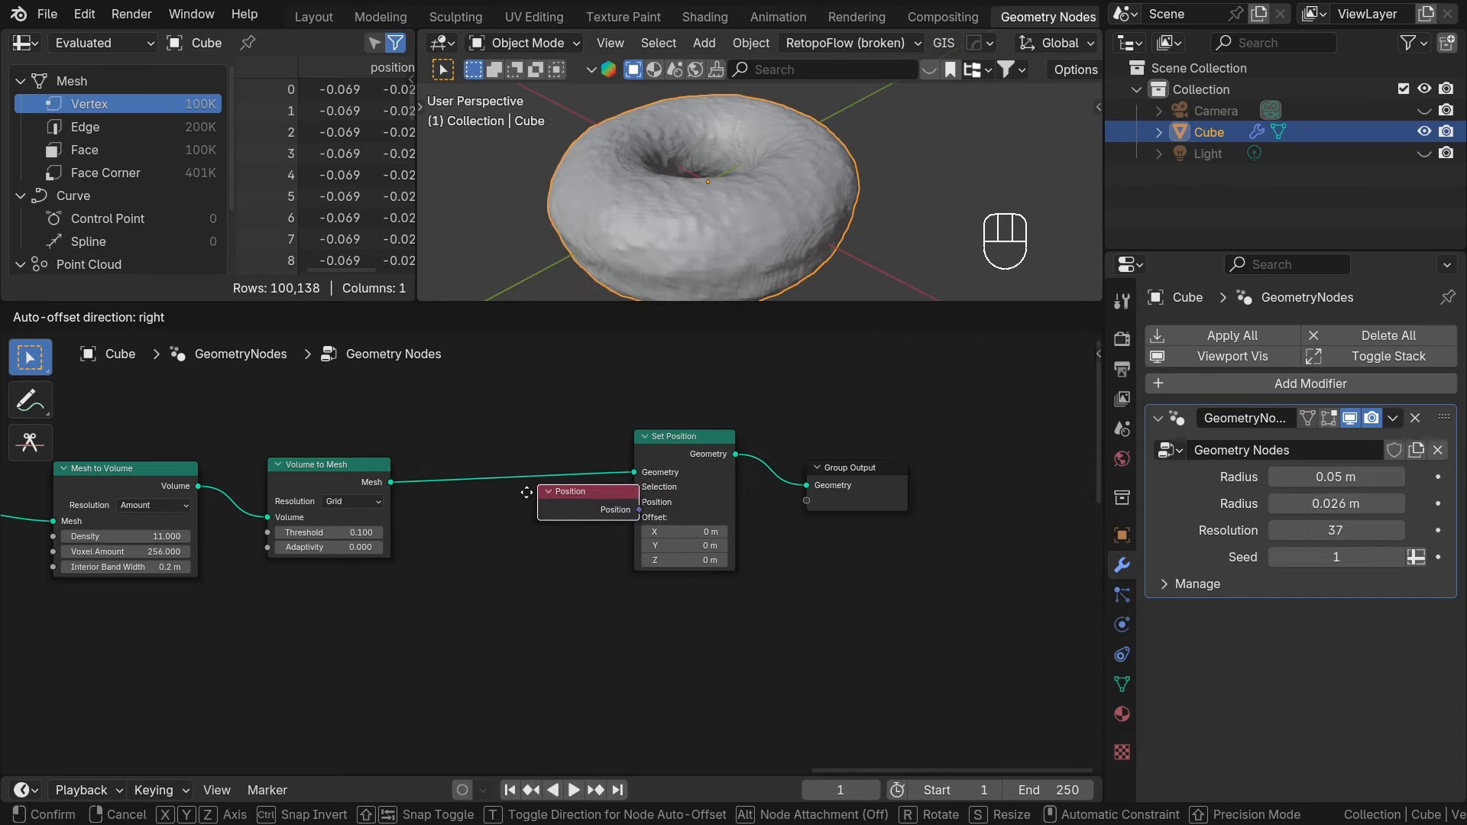
pyautogui.click(476, 521)
pyautogui.scroll(3, 562, 529)
pyautogui.moveTo(590, 538); pyautogui.dragTo(663, 504)
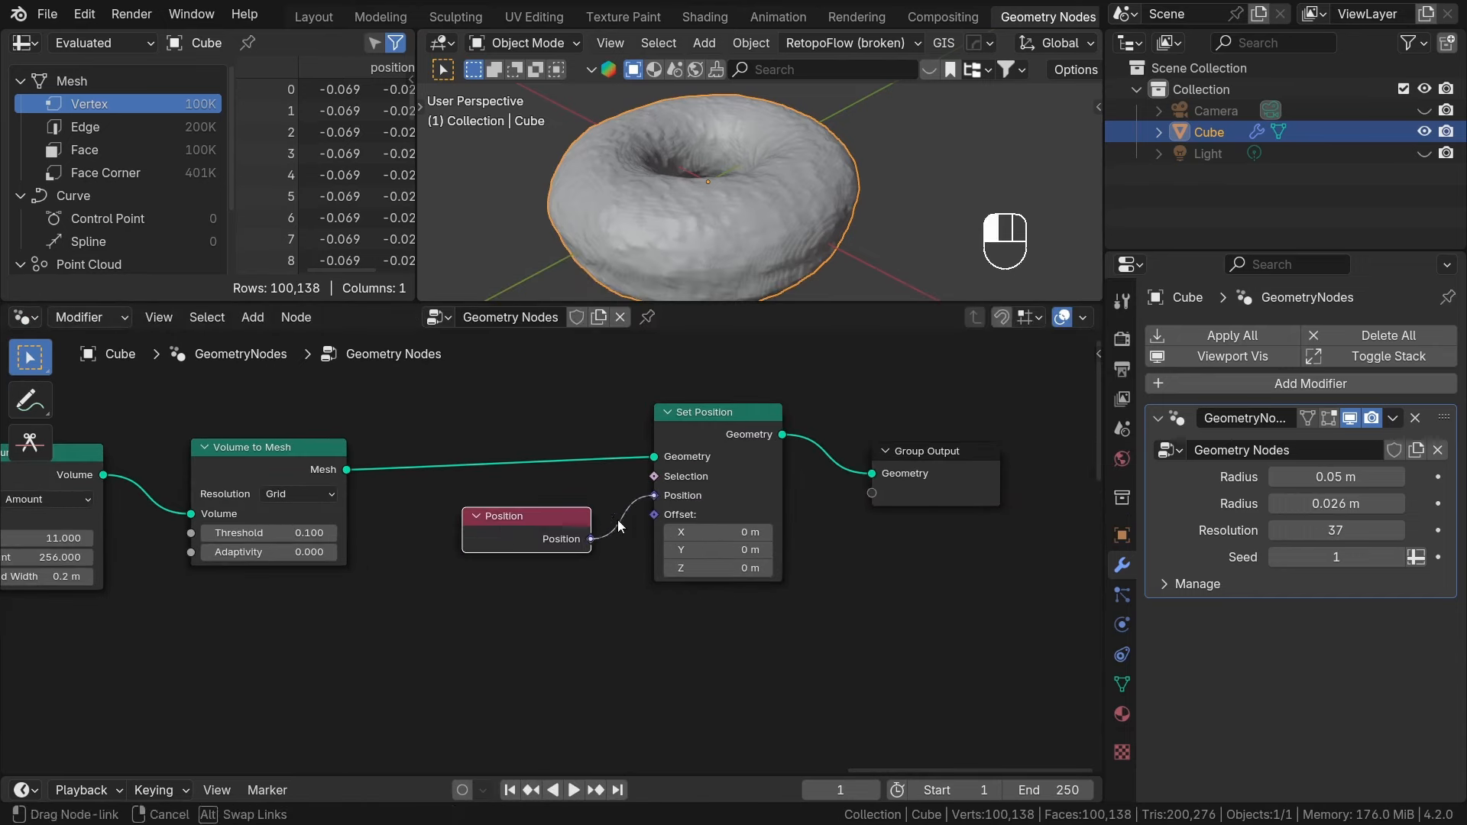
# Spread out the Position, Set Position and Group Output nodes to leave room on the Position link.
pyautogui.moveTo(547, 525); pyautogui.dragTo(515, 529)
pyautogui.click(600, 592)
pyautogui.moveTo(745, 613); pyautogui.dragTo(573, 605, button='middle')
pyautogui.scroll(-4, 573, 605)
pyautogui.moveTo(884, 605); pyautogui.dragTo(543, 464)
pyautogui.press('g')
pyautogui.click(621, 457)
pyautogui.click(552, 445)
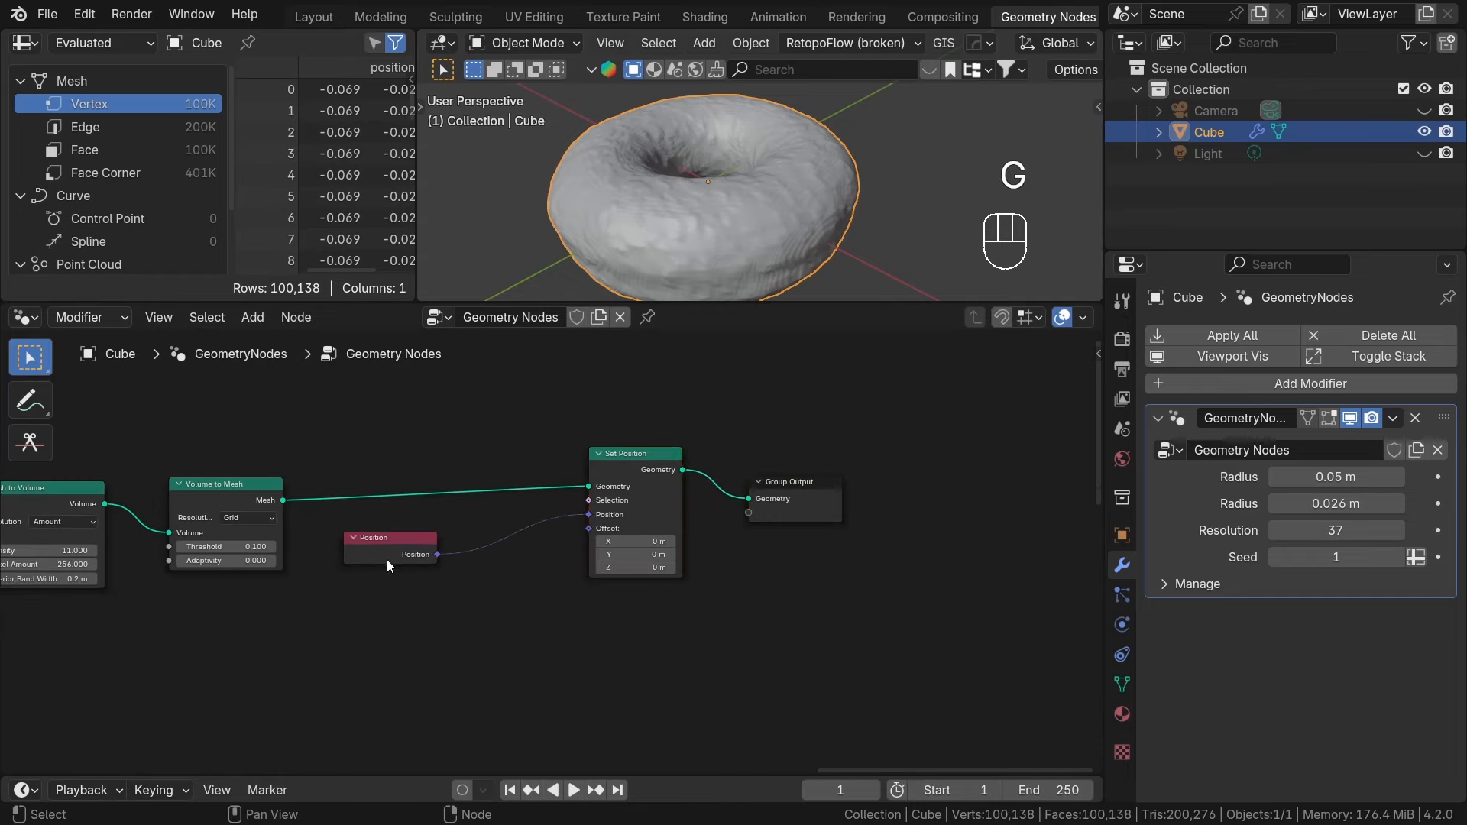
pyautogui.click(392, 559)
pyautogui.press('g')
pyautogui.click(409, 556)
pyautogui.click(525, 604)
pyautogui.scroll(1, 512, 572)
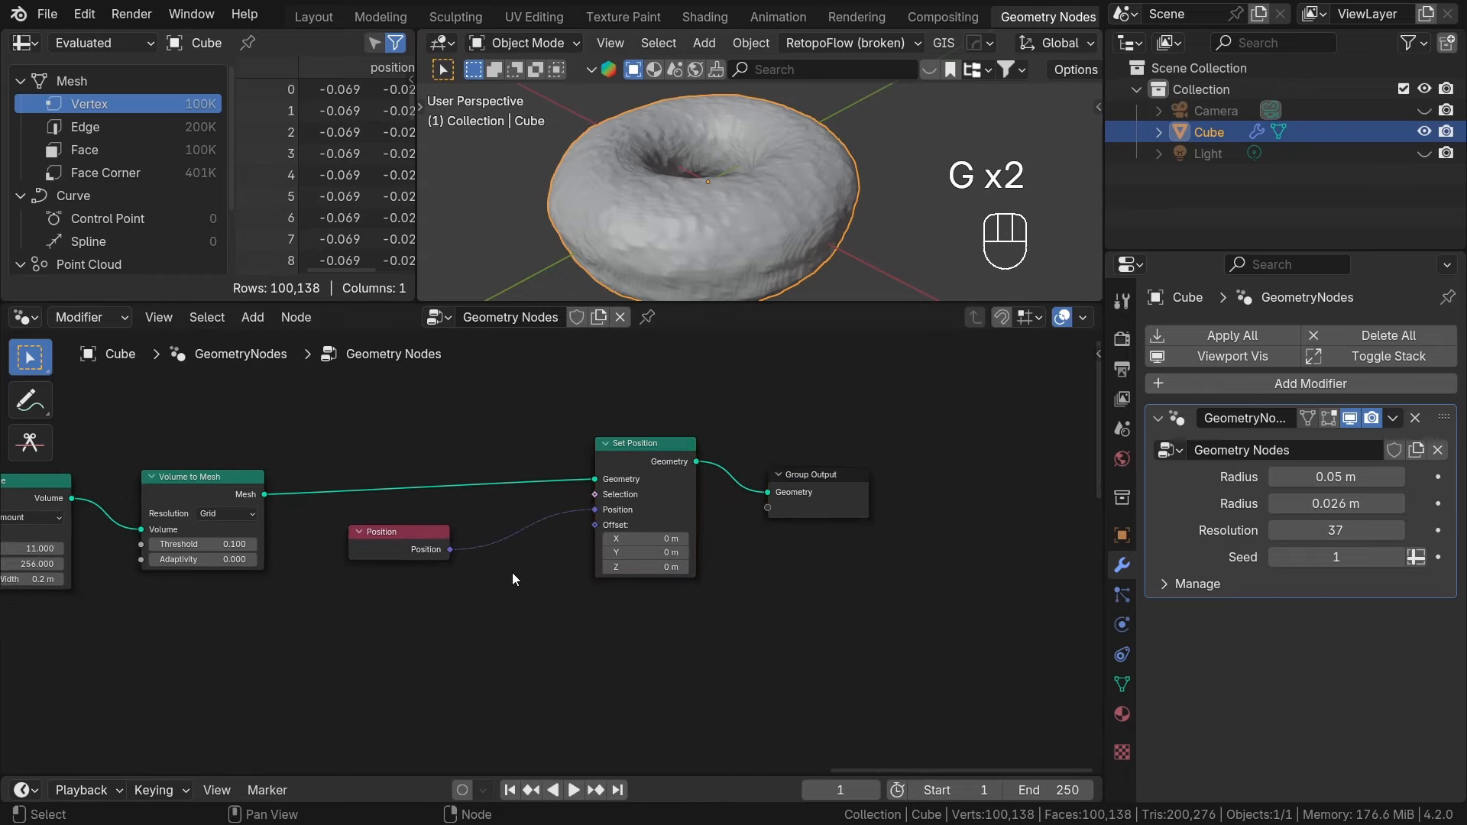
pyautogui.scroll(2, 474, 565)
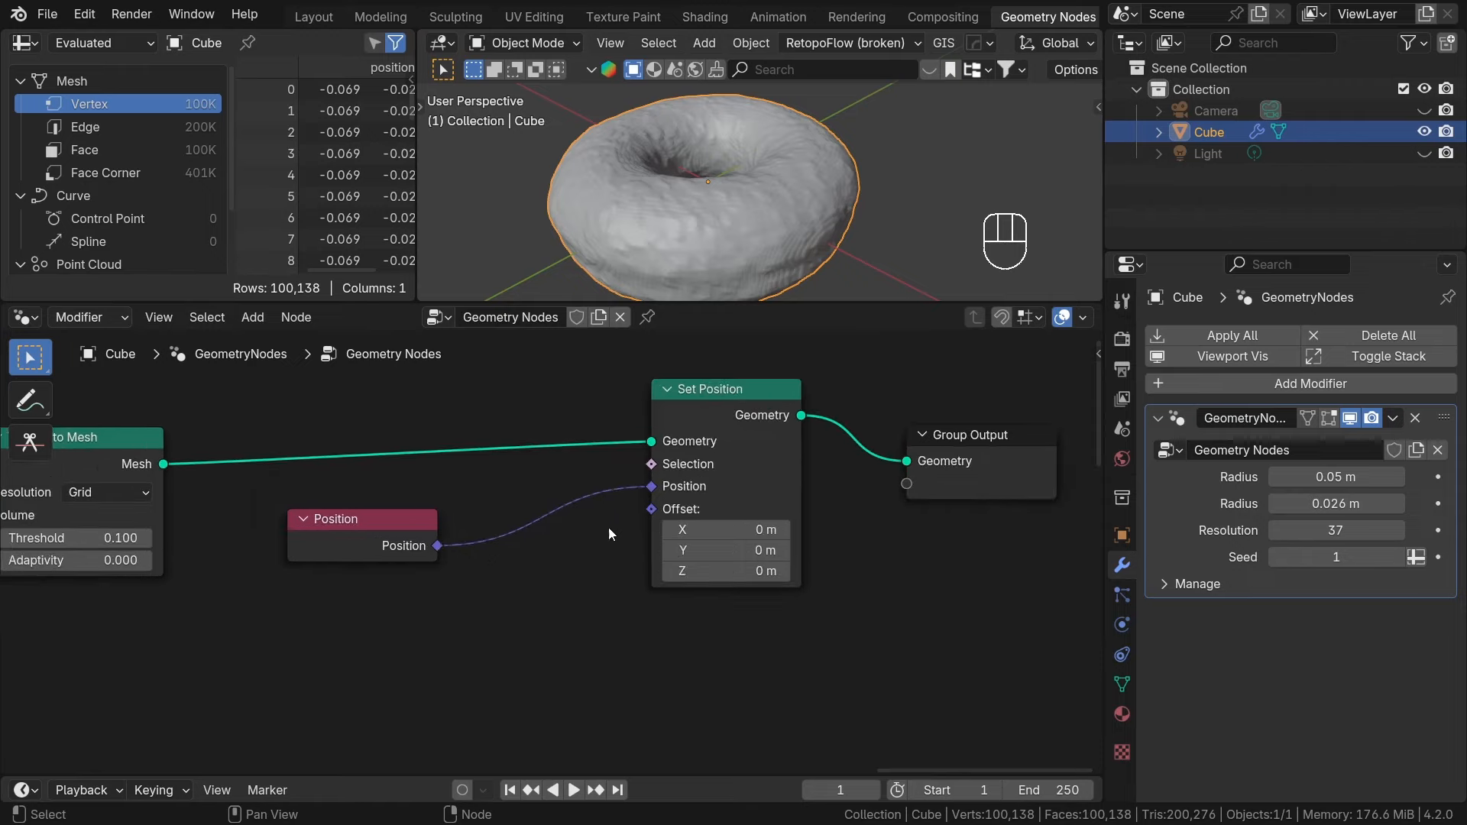
pyautogui.moveTo(437, 546); pyautogui.dragTo(652, 487)
pyautogui.moveTo(466, 588); pyautogui.dragTo(452, 575, button='middle')
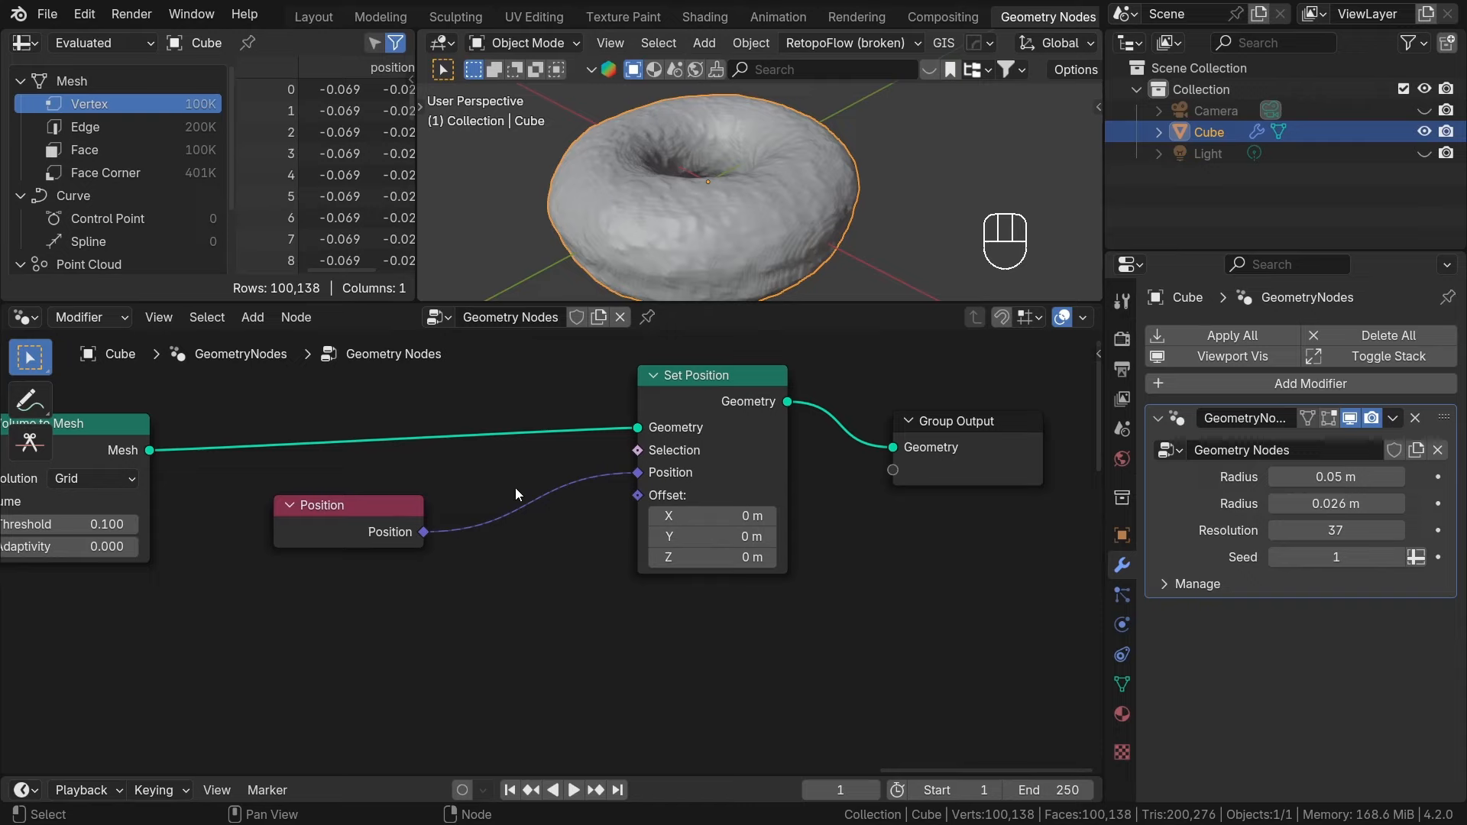
# Insert a Blur Attribute node between the Position and Set Position nodes and set its data type to Vector.
pyautogui.hotkey('shift', 'a')
pyautogui.write('blur')
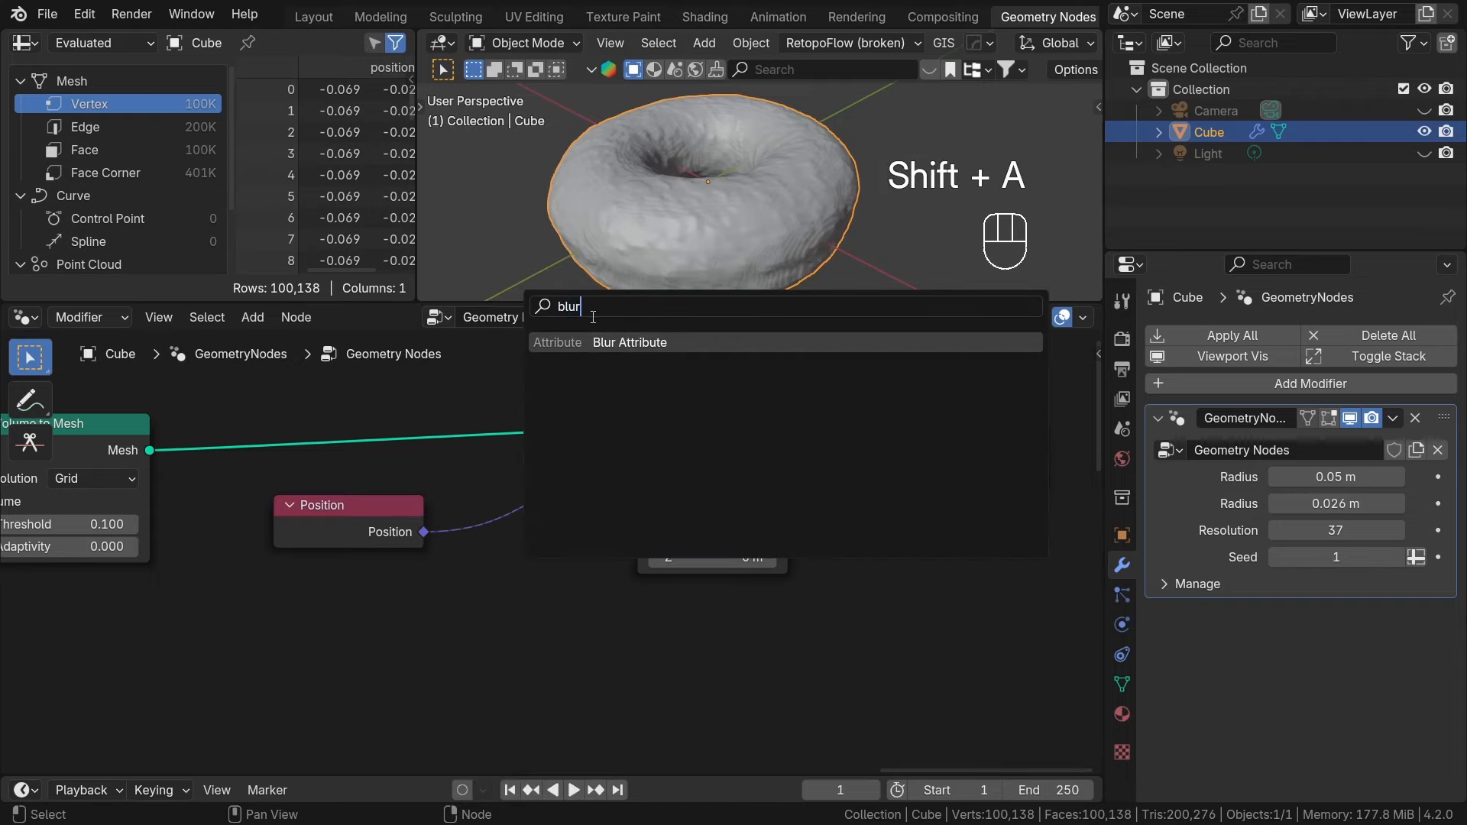
pyautogui.press('Return')
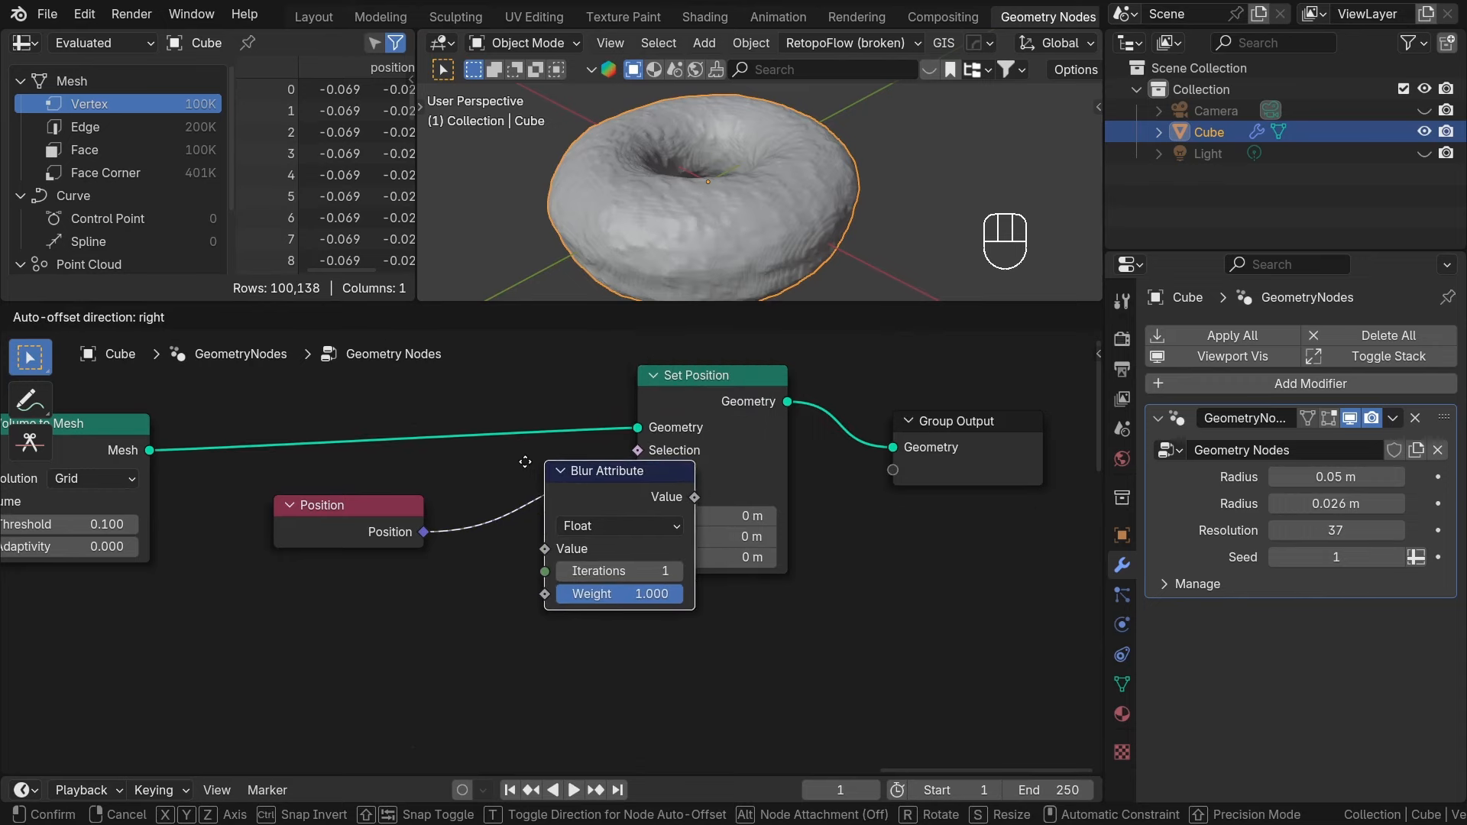
pyautogui.click(500, 473)
pyautogui.click(573, 534)
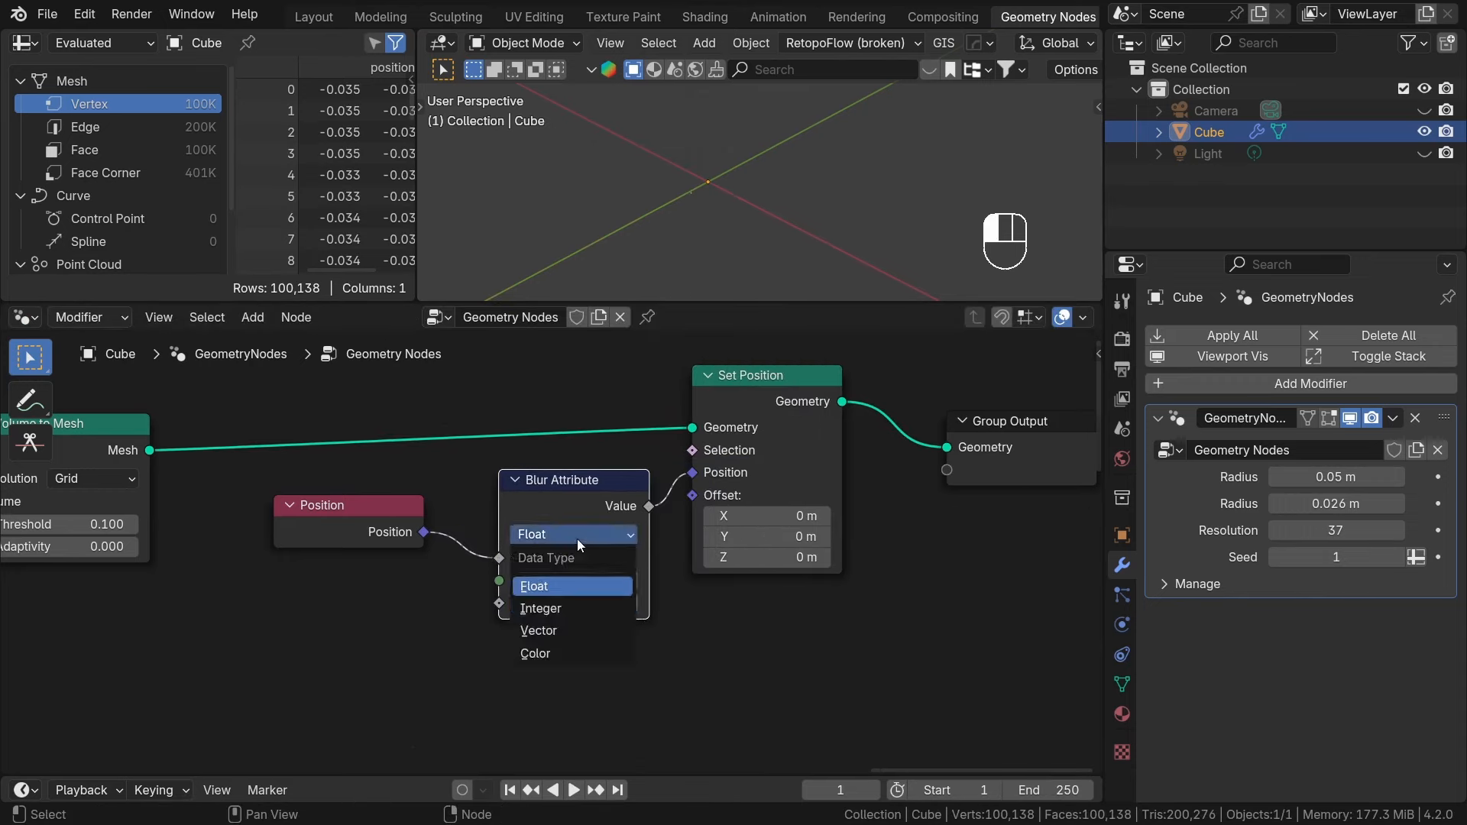
pyautogui.press('v')
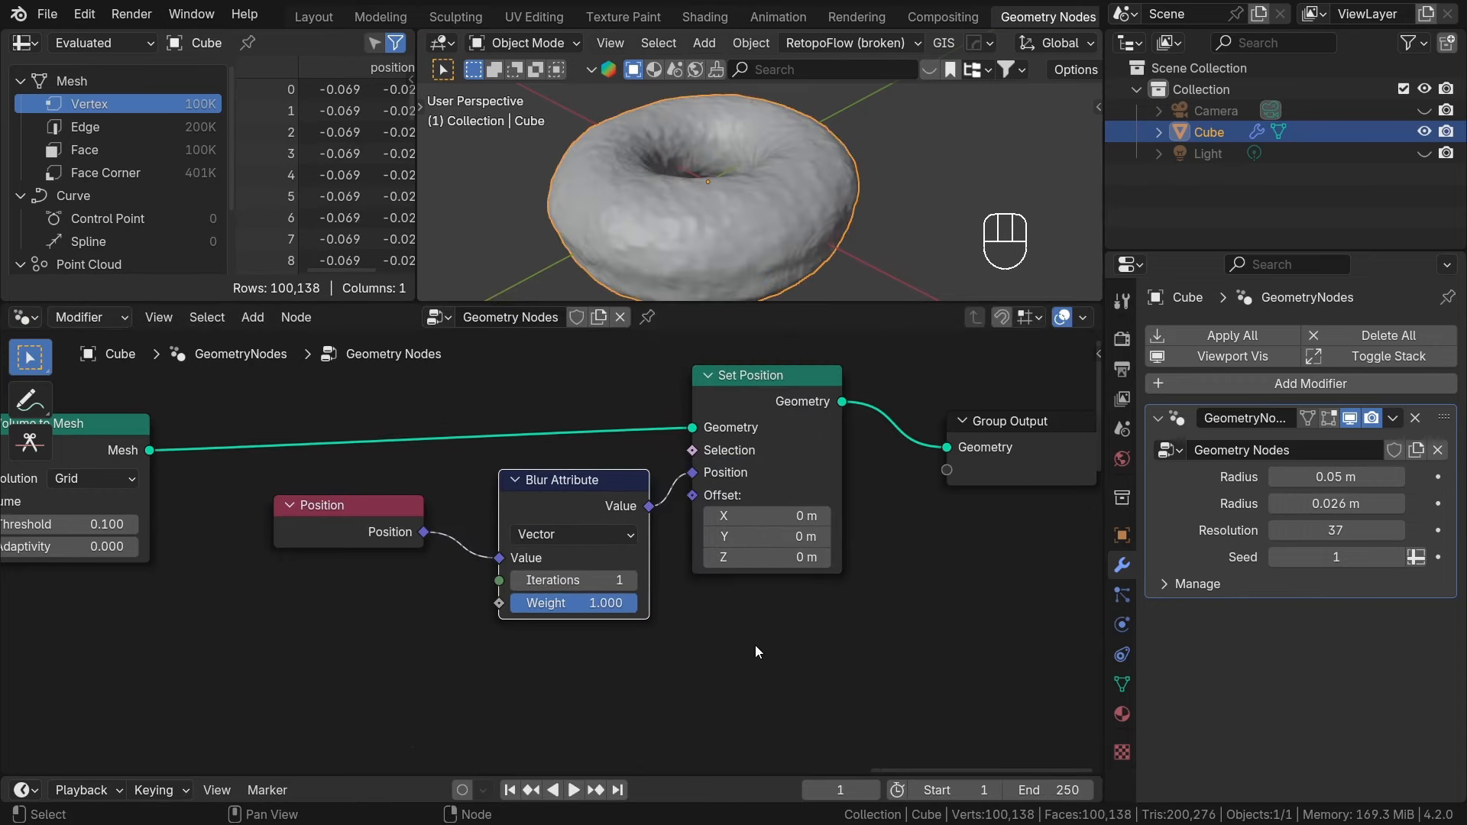
# Set the Blur Attribute iterations to 11 and inspect the donut's side.
pyautogui.doubleClick(631, 580)
pyautogui.write('11')
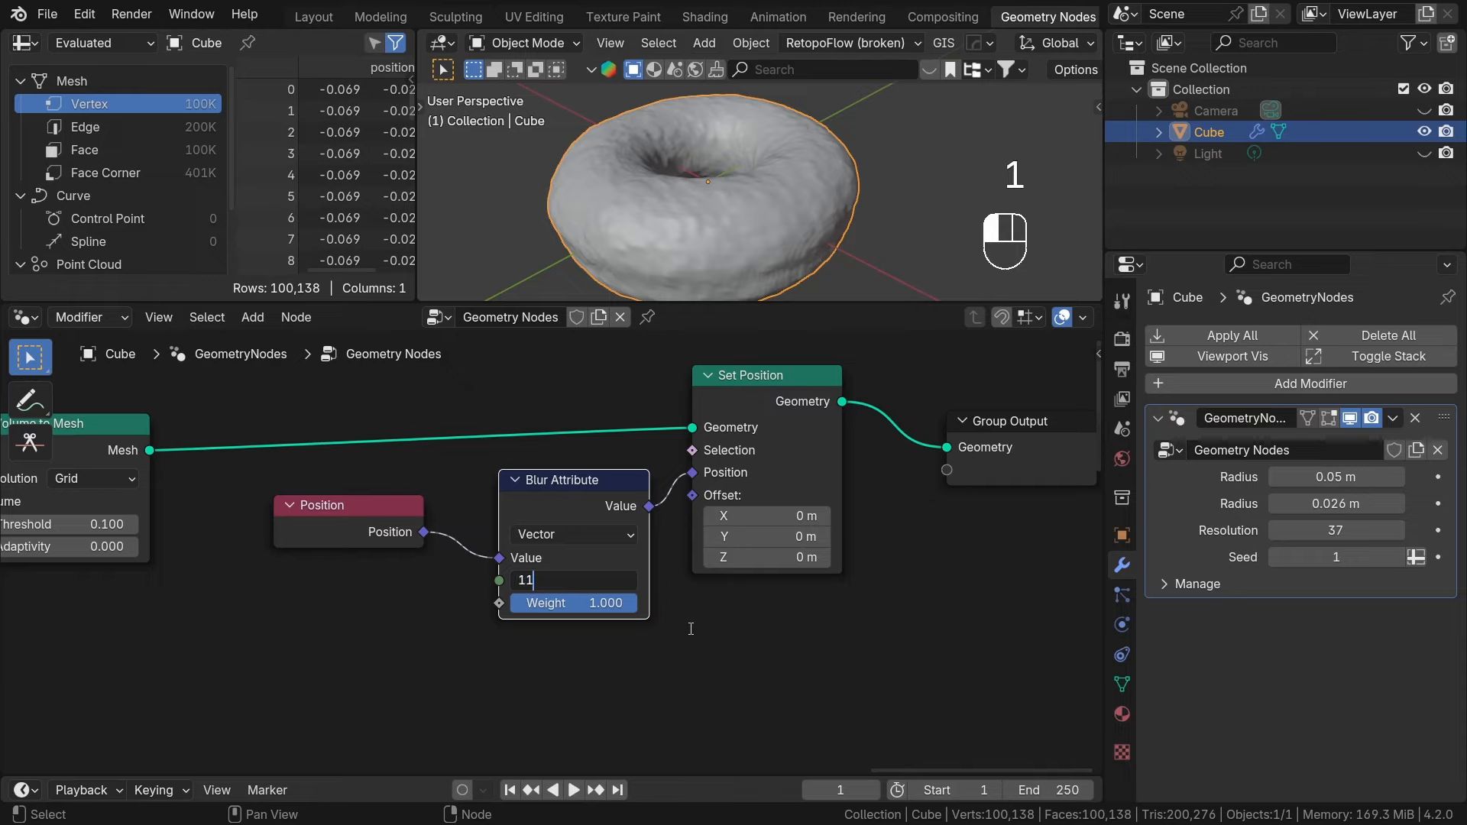
pyautogui.press('Return')
pyautogui.moveTo(790, 186); pyautogui.dragTo(821, 145, button='middle')
# Set the Blur Attribute iterations to 8.
pyautogui.moveTo(785, 645); pyautogui.dragTo(700, 653, button='middle')
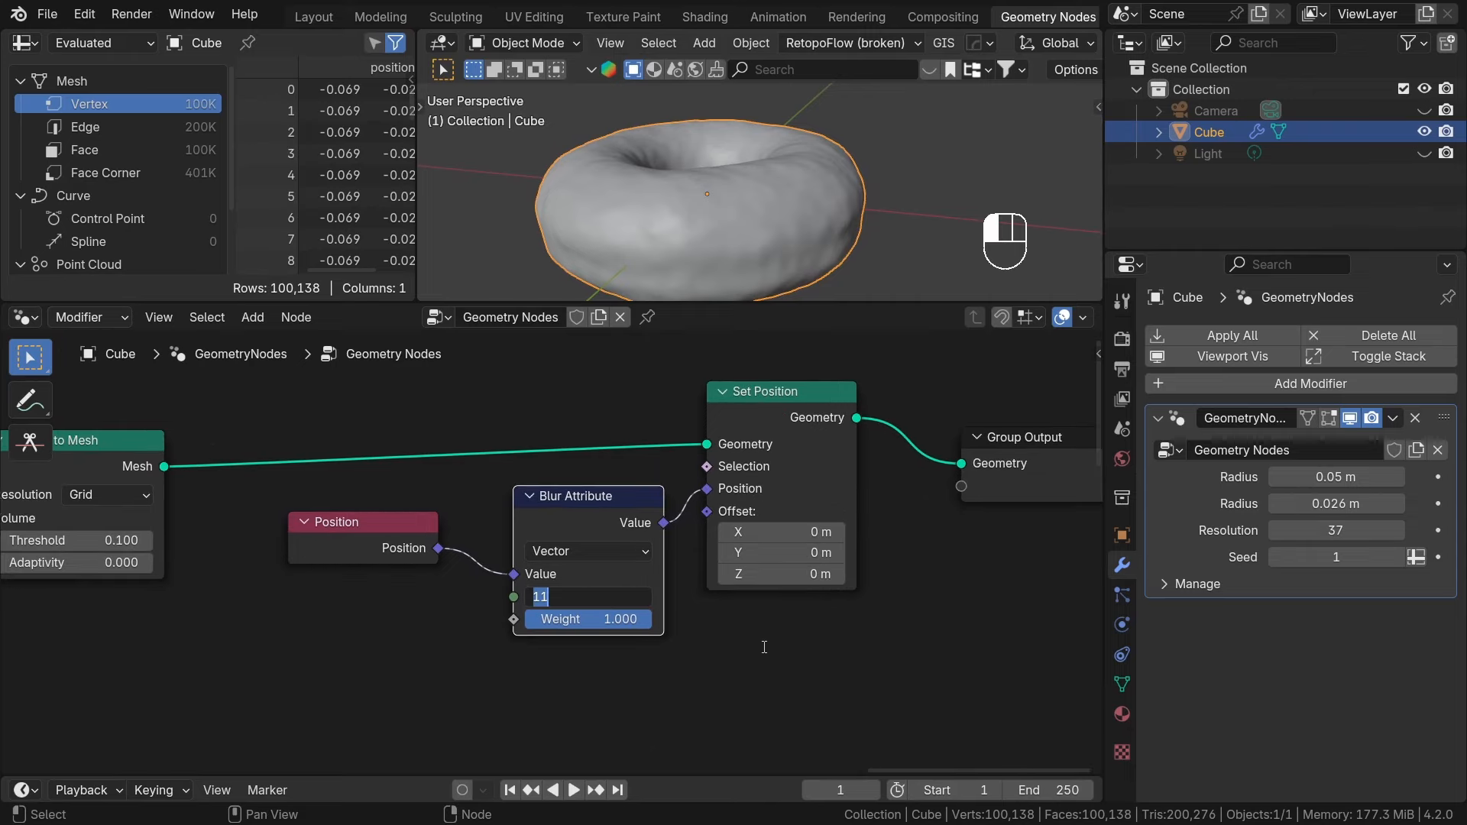
pyautogui.write('8')
pyautogui.press('Return')
pyautogui.moveTo(686, 681); pyautogui.dragTo(692, 633, button='middle')
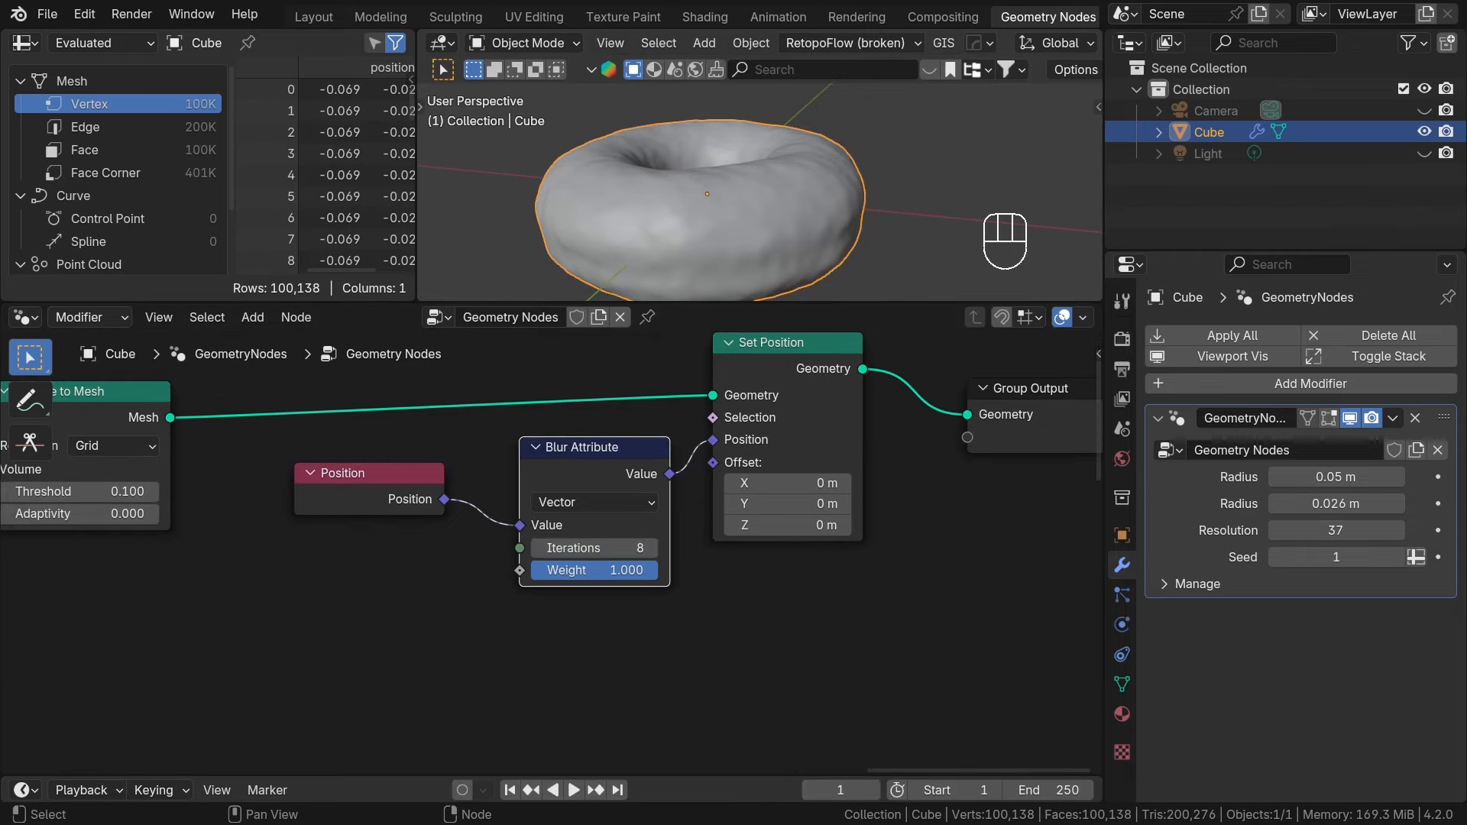
# Group the Position, Blur Attribute and Set Position nodes, expose the blur iterations as a group input, and leave the group.
pyautogui.click(781, 687)
pyautogui.moveTo(676, 690); pyautogui.dragTo(350, 469)
pyautogui.keyDown('shift'); pyautogui.click(840, 468); pyautogui.keyUp('shift')
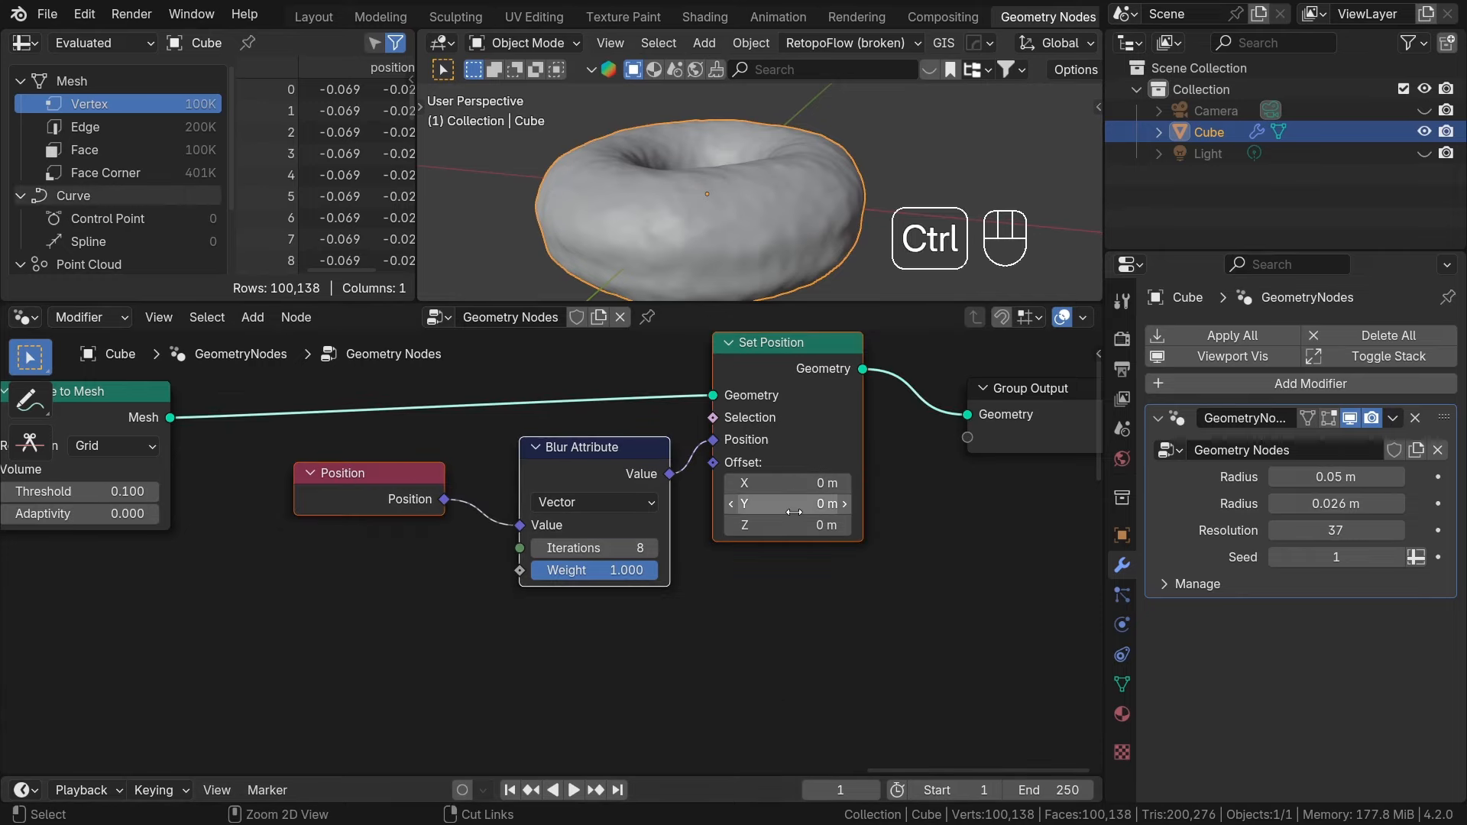
pyautogui.hotkey('ctrl', 'g')
pyautogui.moveTo(289, 522); pyautogui.dragTo(577, 613)
pyautogui.click(973, 318)
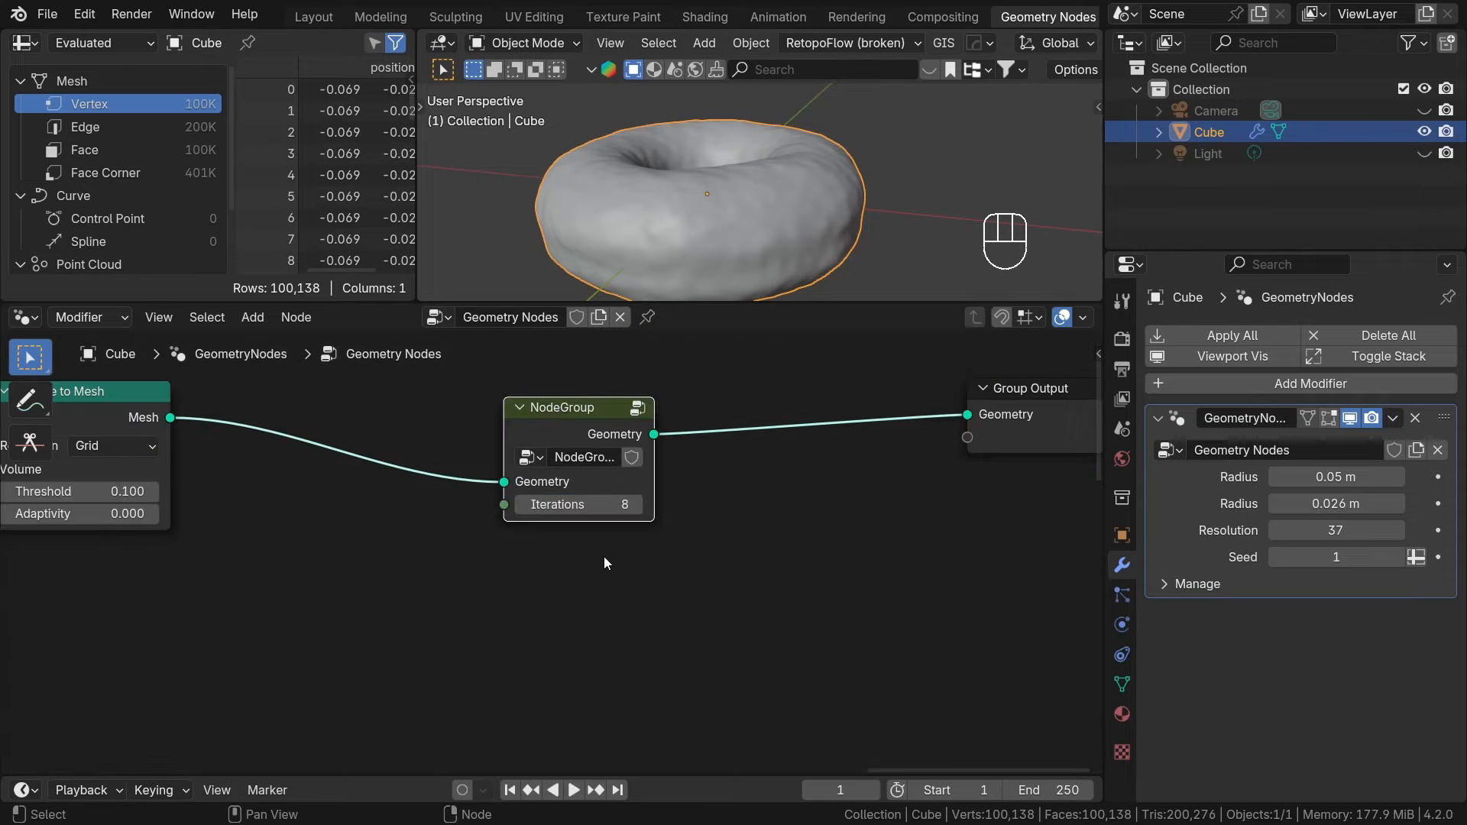
# Rename the new node group as Smooth.
pyautogui.scroll(3, 604, 556)
pyautogui.doubleClick(594, 422)
pyautogui.write('Smooth')
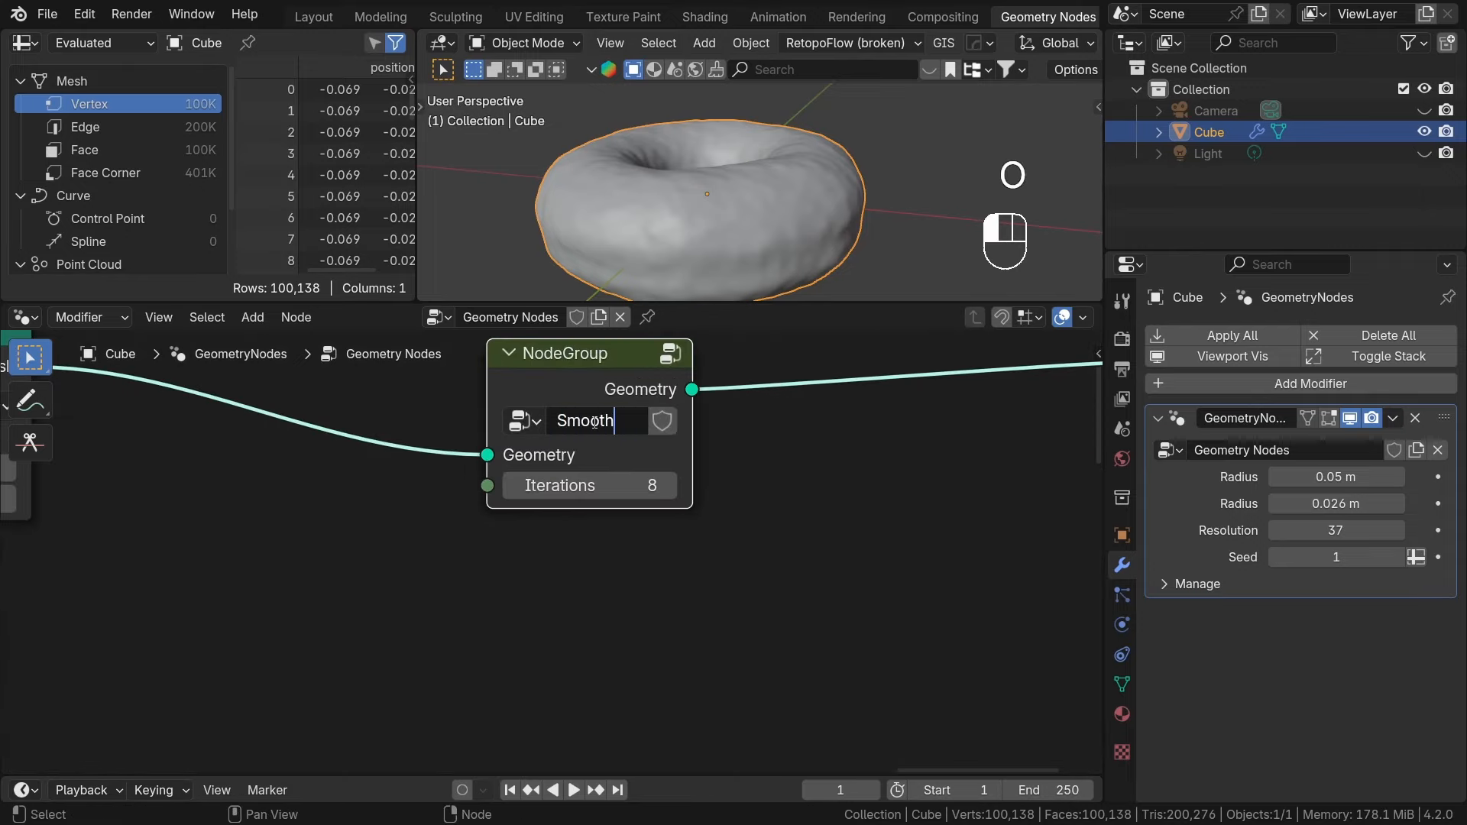
pyautogui.press('Return')
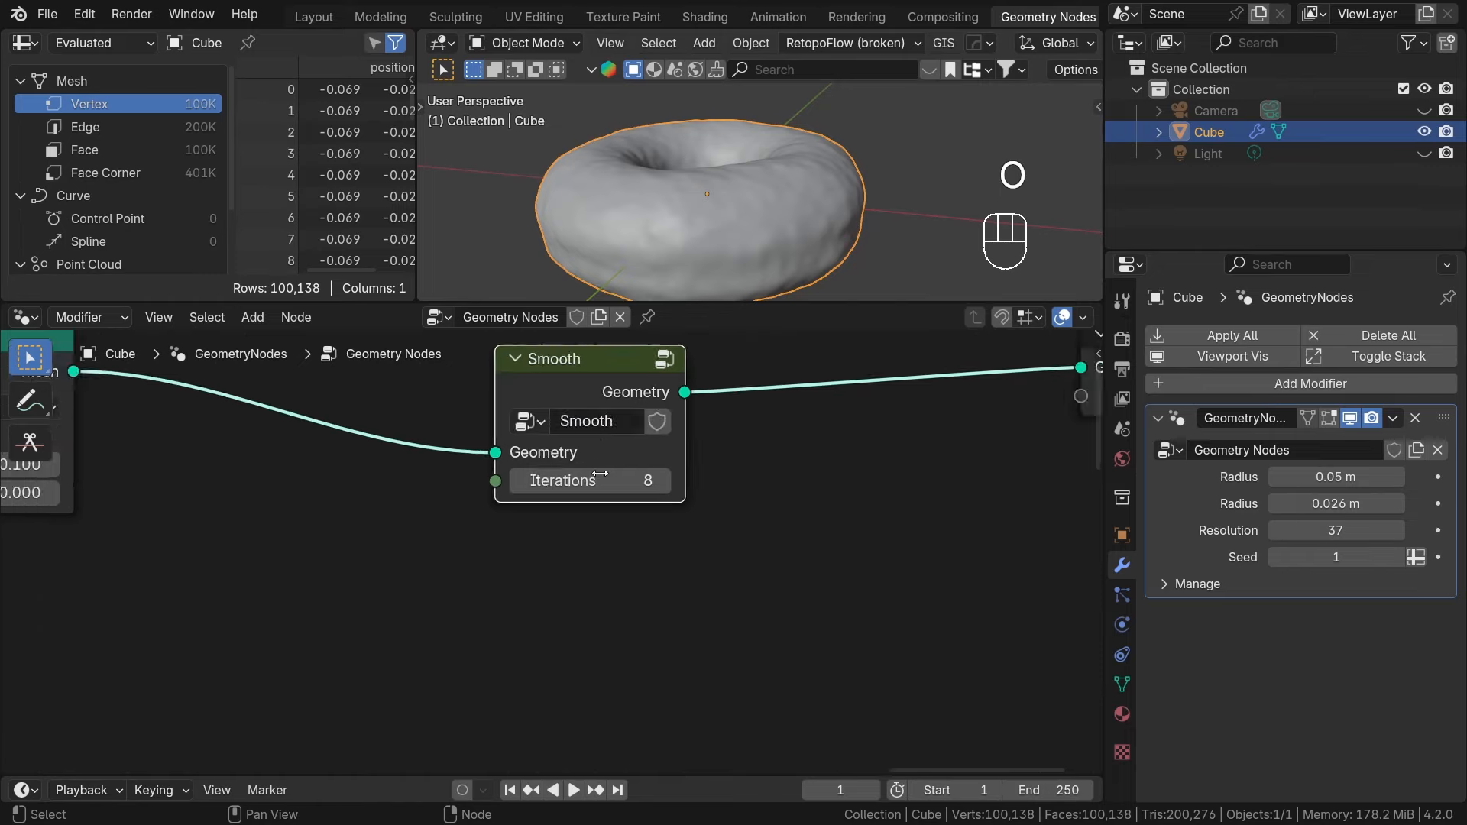
# Move the Smooth group next to the Volume to Mesh node and bring Group Output close to it.
pyautogui.scroll(-5, 442, 497)
pyautogui.press('g')
pyautogui.click(425, 513)
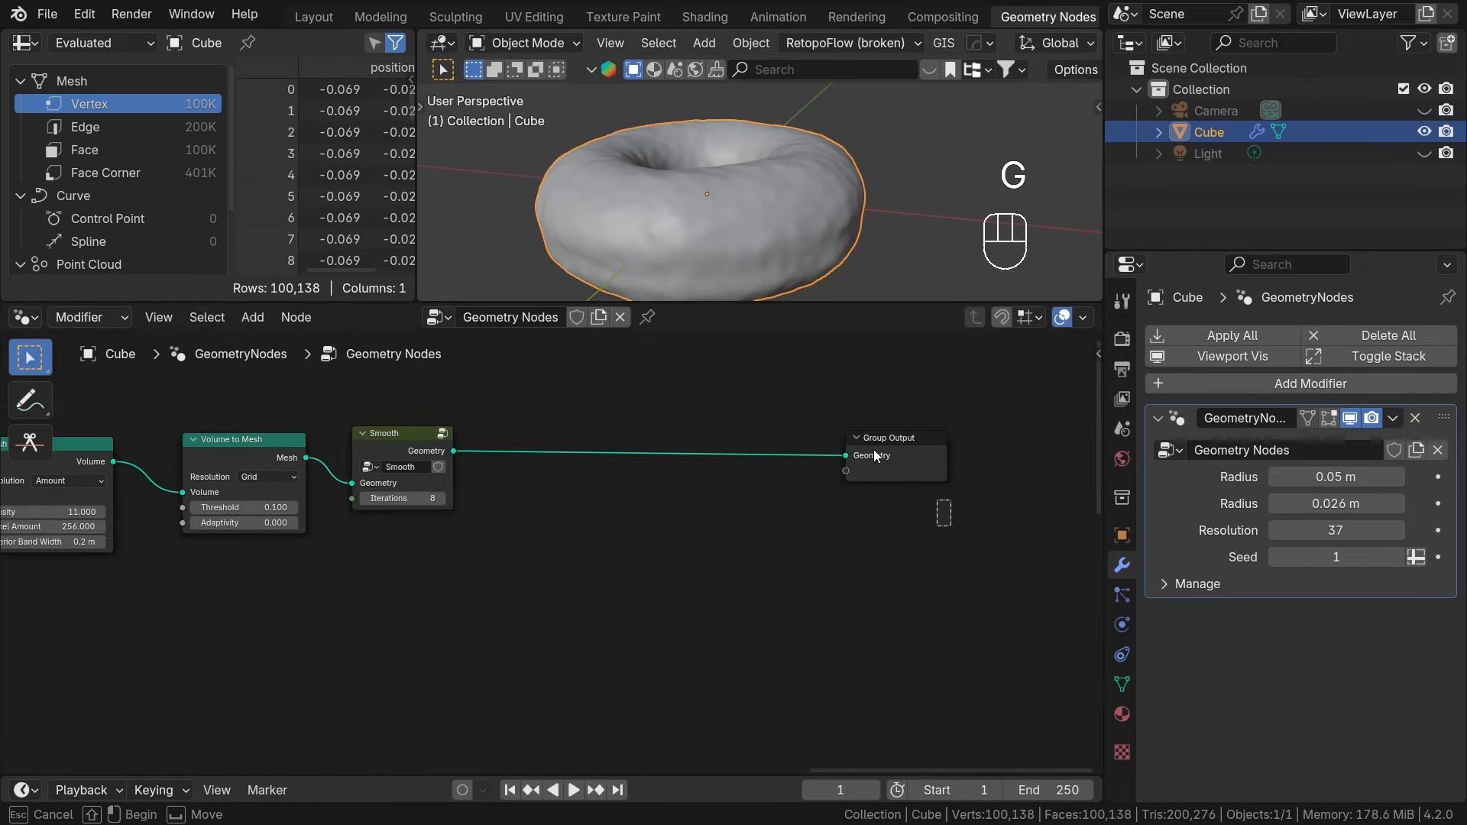
pyautogui.click(874, 449)
pyautogui.press('g')
pyautogui.click(523, 429)
pyautogui.click(503, 511)
# Look over the whole node tree, switch to the Layout workspace, and examine the smoothed donut up close.
pyautogui.scroll(-5, 413, 528)
pyautogui.moveTo(358, 572); pyautogui.dragTo(825, 524, button='middle')
pyautogui.scroll(-9, 776, 522)
pyautogui.moveTo(828, 577); pyautogui.dragTo(874, 571, button='middle')
pyautogui.scroll(4, 874, 572)
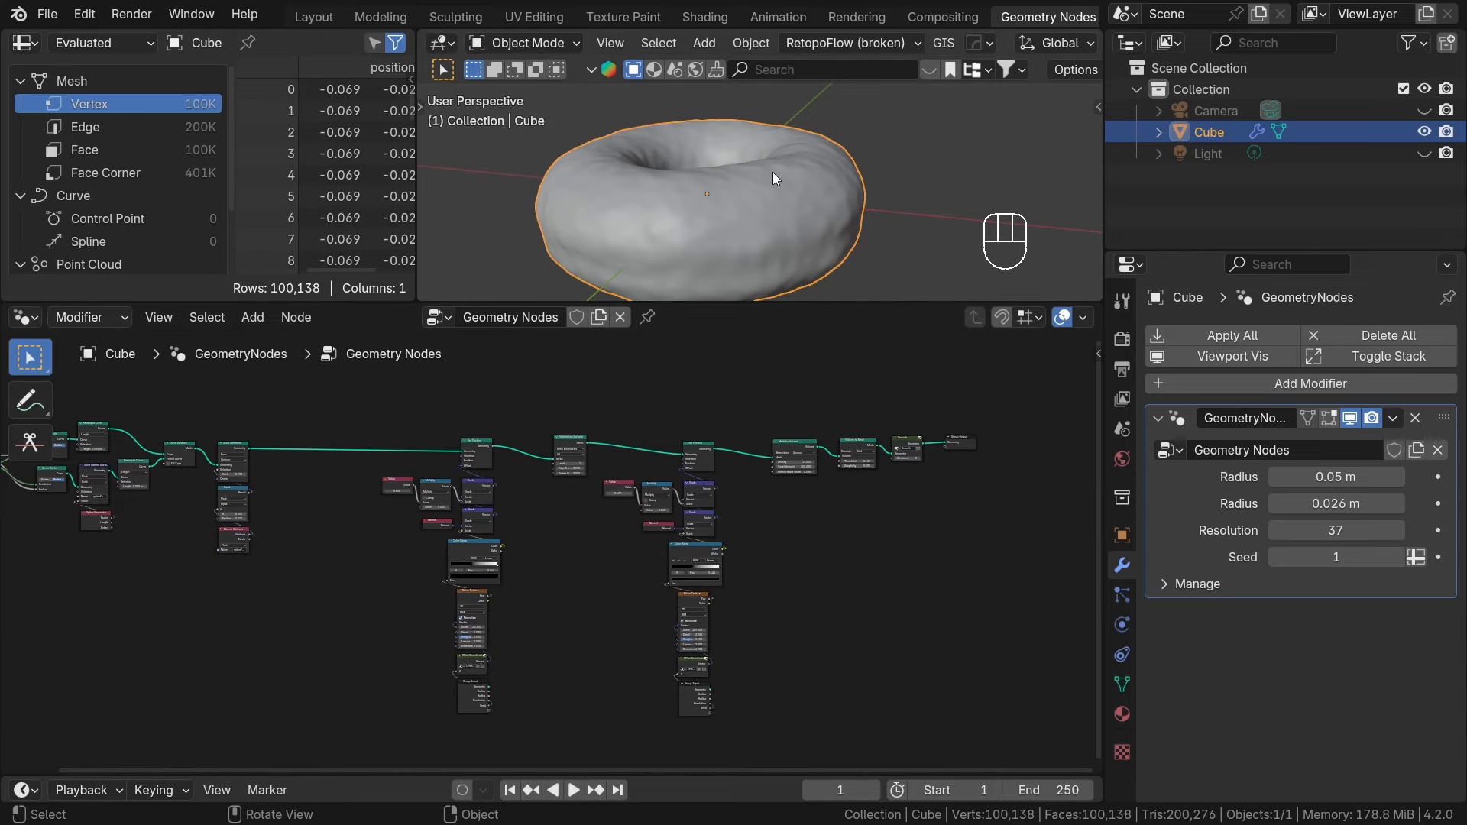
pyautogui.moveTo(772, 172); pyautogui.dragTo(790, 189, button='middle')
pyautogui.click(325, 21)
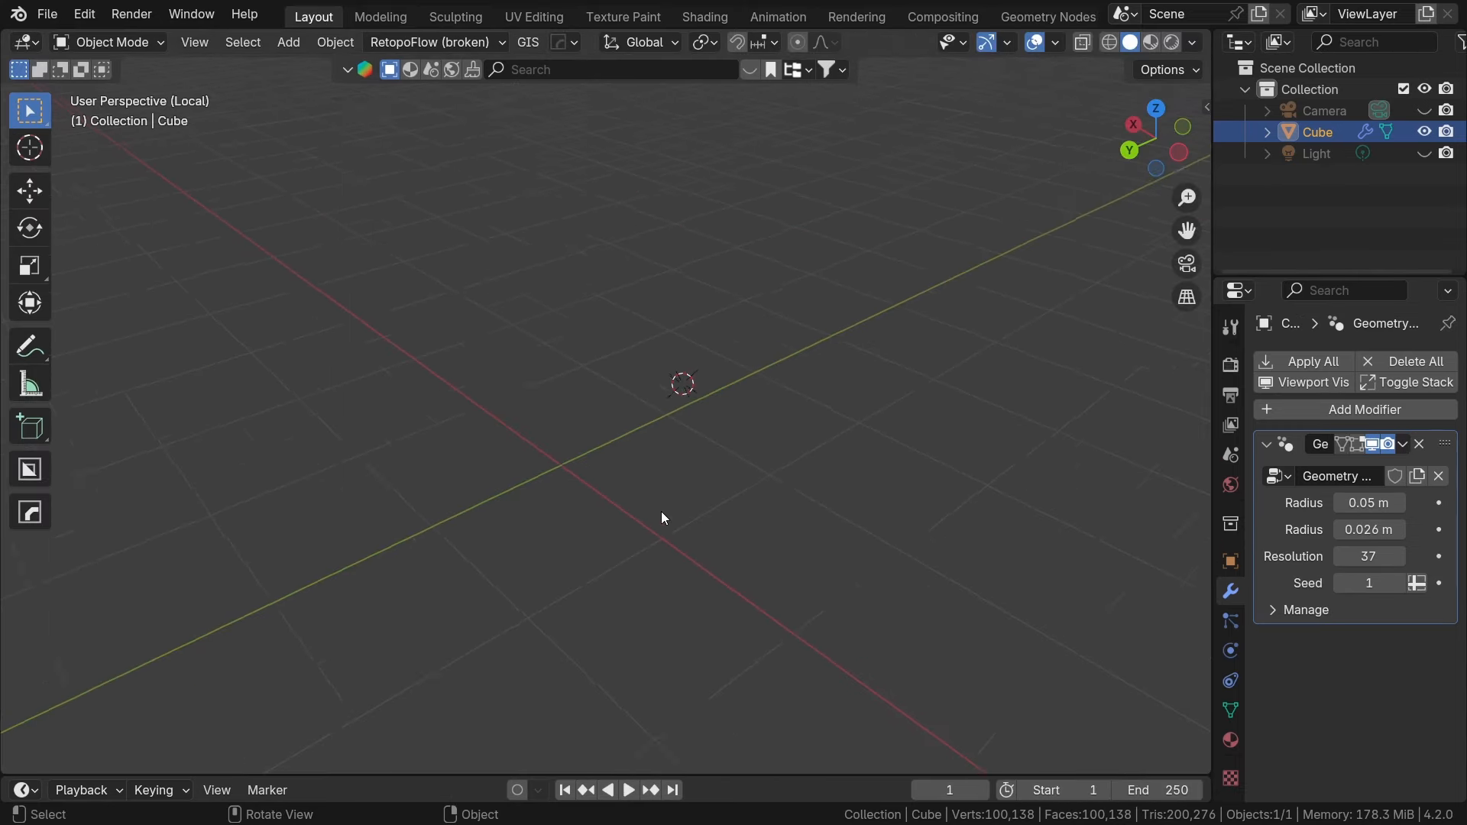
pyautogui.moveTo(662, 512); pyautogui.dragTo(676, 531, button='middle')
pyautogui.press('KP_Divide')
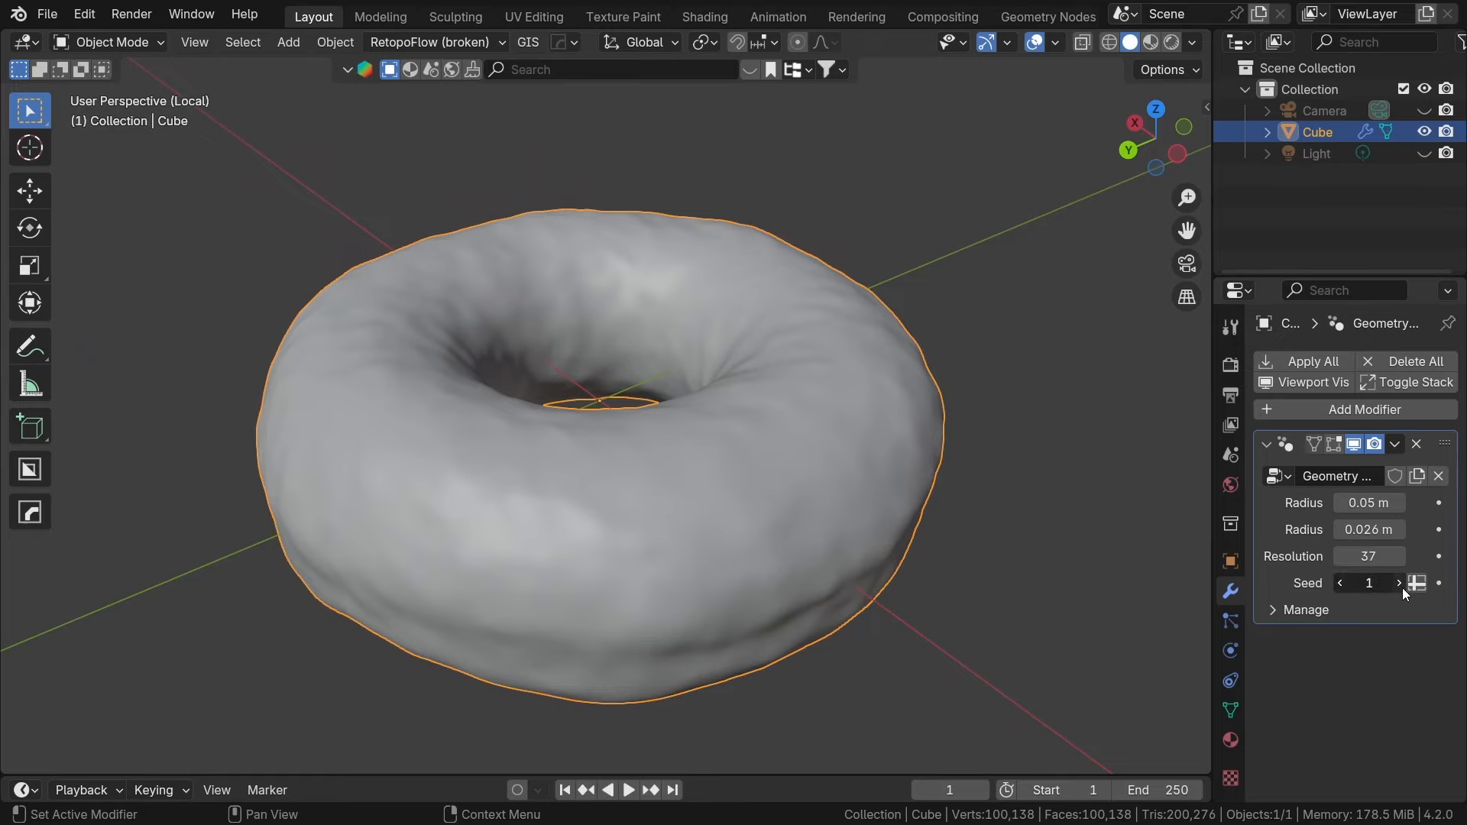
# Step the donut's Seed up to 8 to check the shape variations.
pyautogui.click(1401, 589)
pyautogui.click(1401, 589)
pyautogui.click(1401, 588)
pyautogui.click(1401, 588)
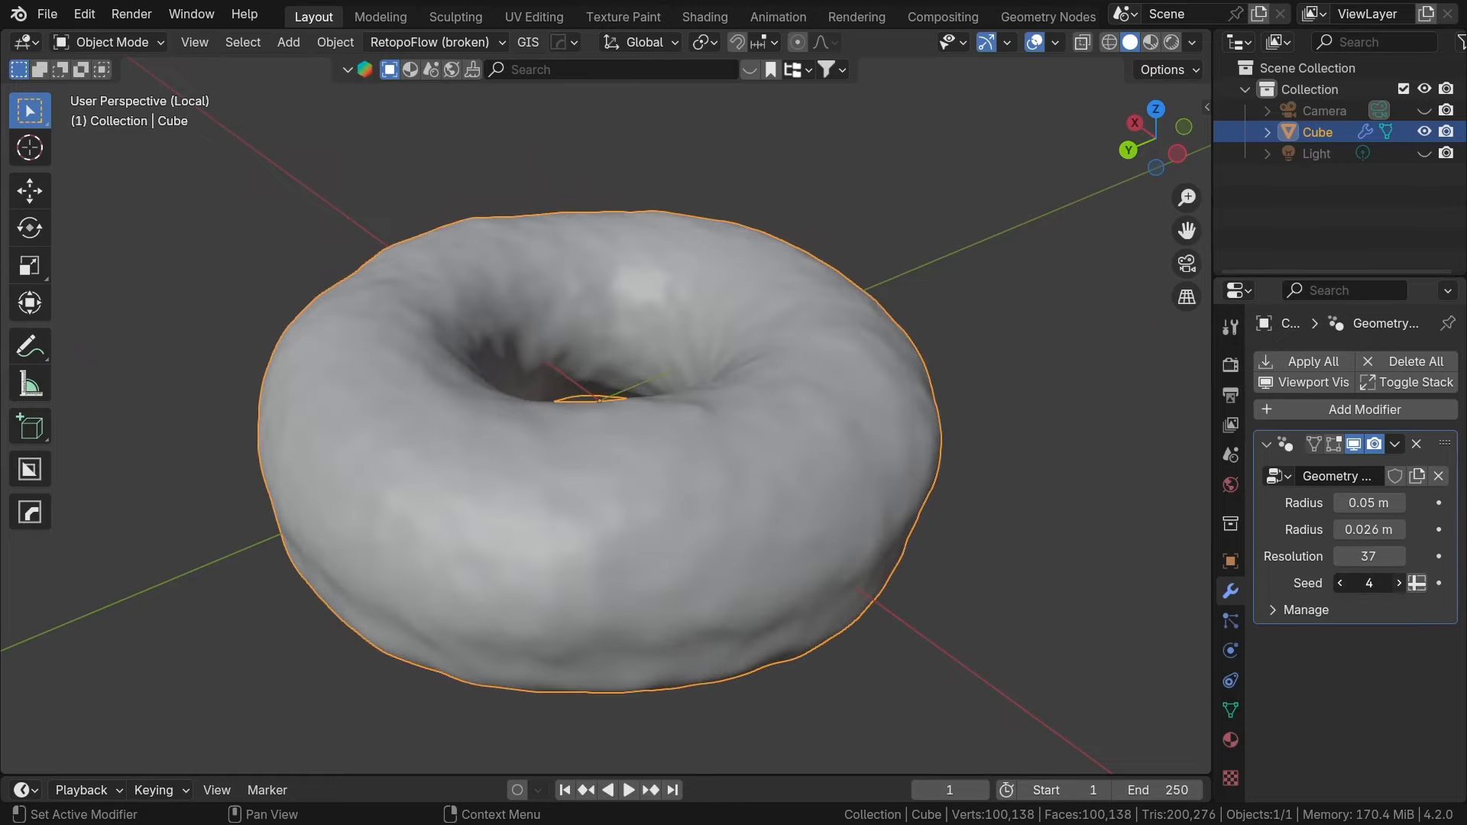
pyautogui.click(1401, 589)
pyautogui.click(1401, 588)
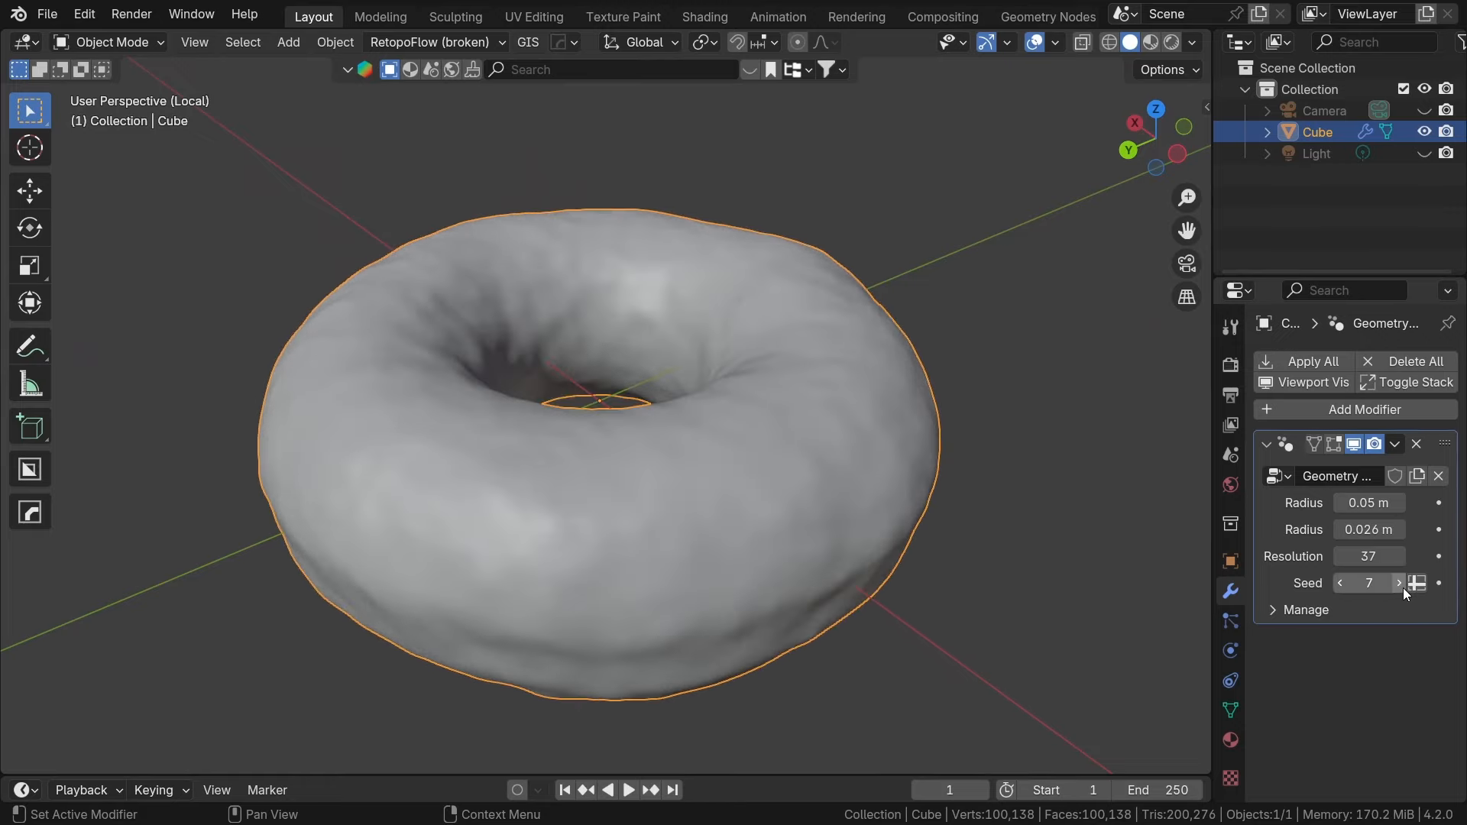
pyautogui.click(1402, 588)
# Return to the Geometry Nodes workspace and maximize the node editor around the first Noise Texture node.
pyautogui.click(1048, 16)
pyautogui.scroll(3, 594, 603)
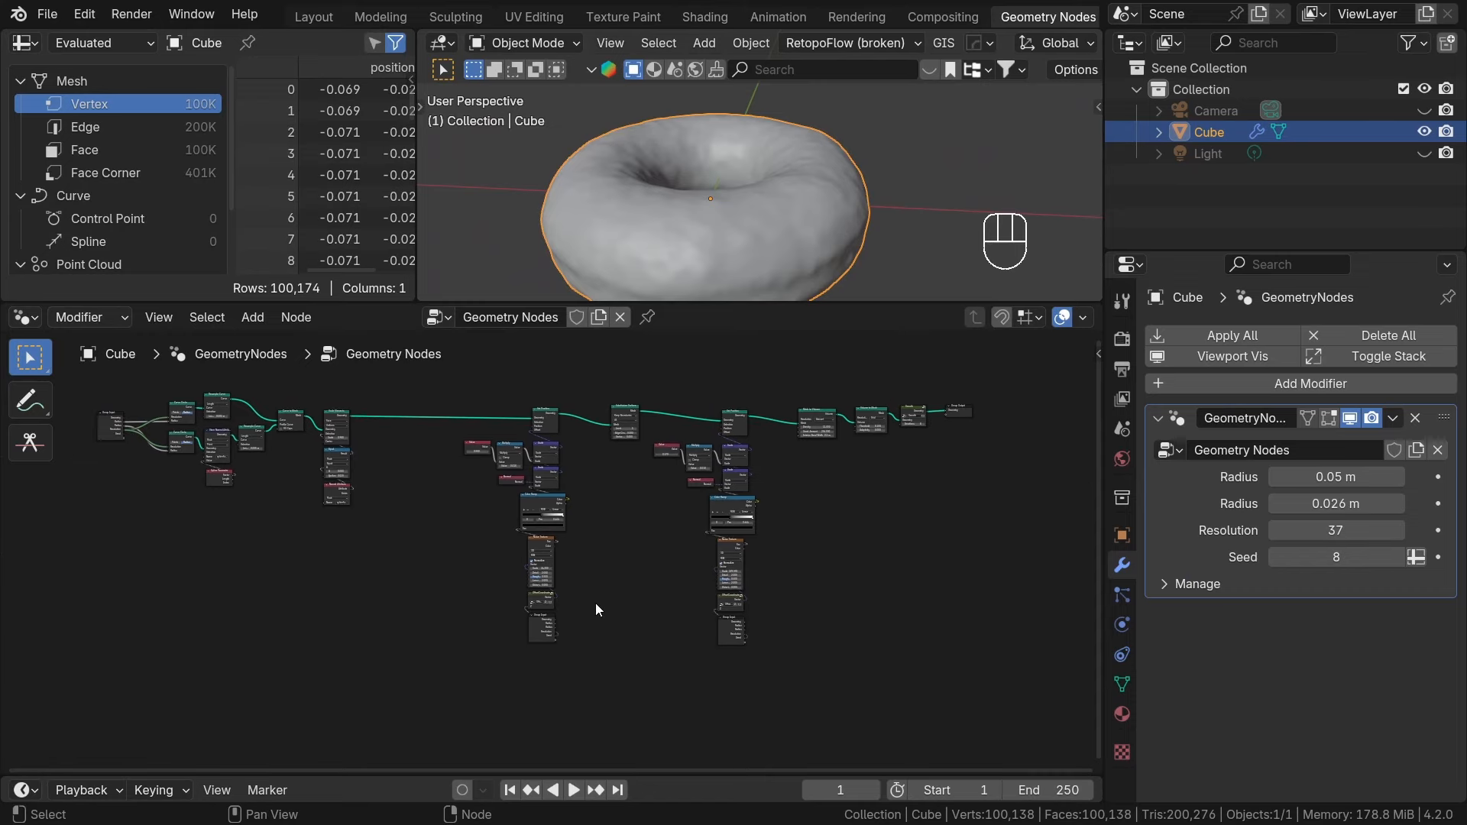
pyautogui.hotkey('ctrl', 'space')
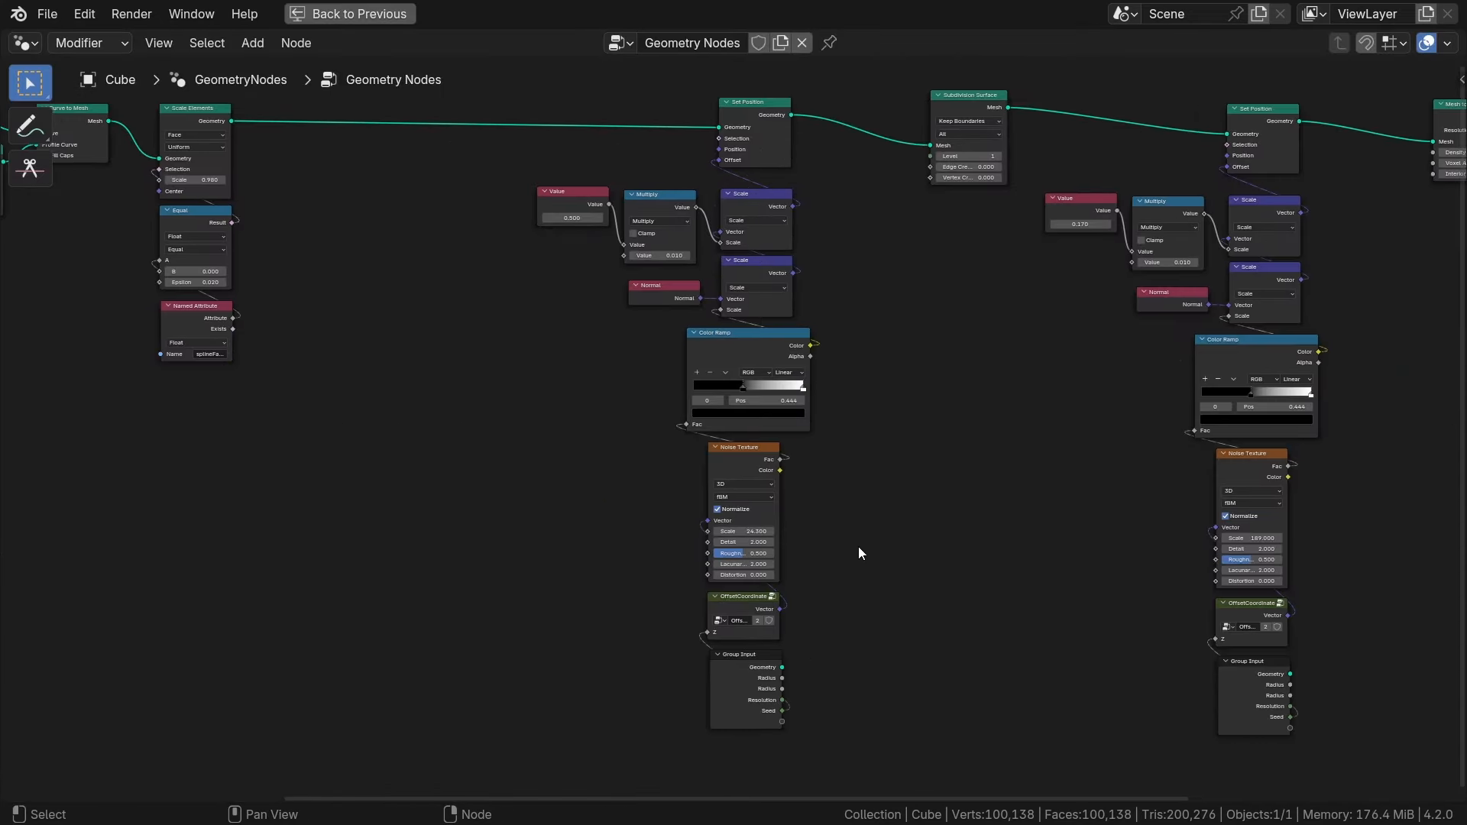
pyautogui.moveTo(844, 556); pyautogui.dragTo(765, 469)
pyautogui.scroll(2, 764, 469)
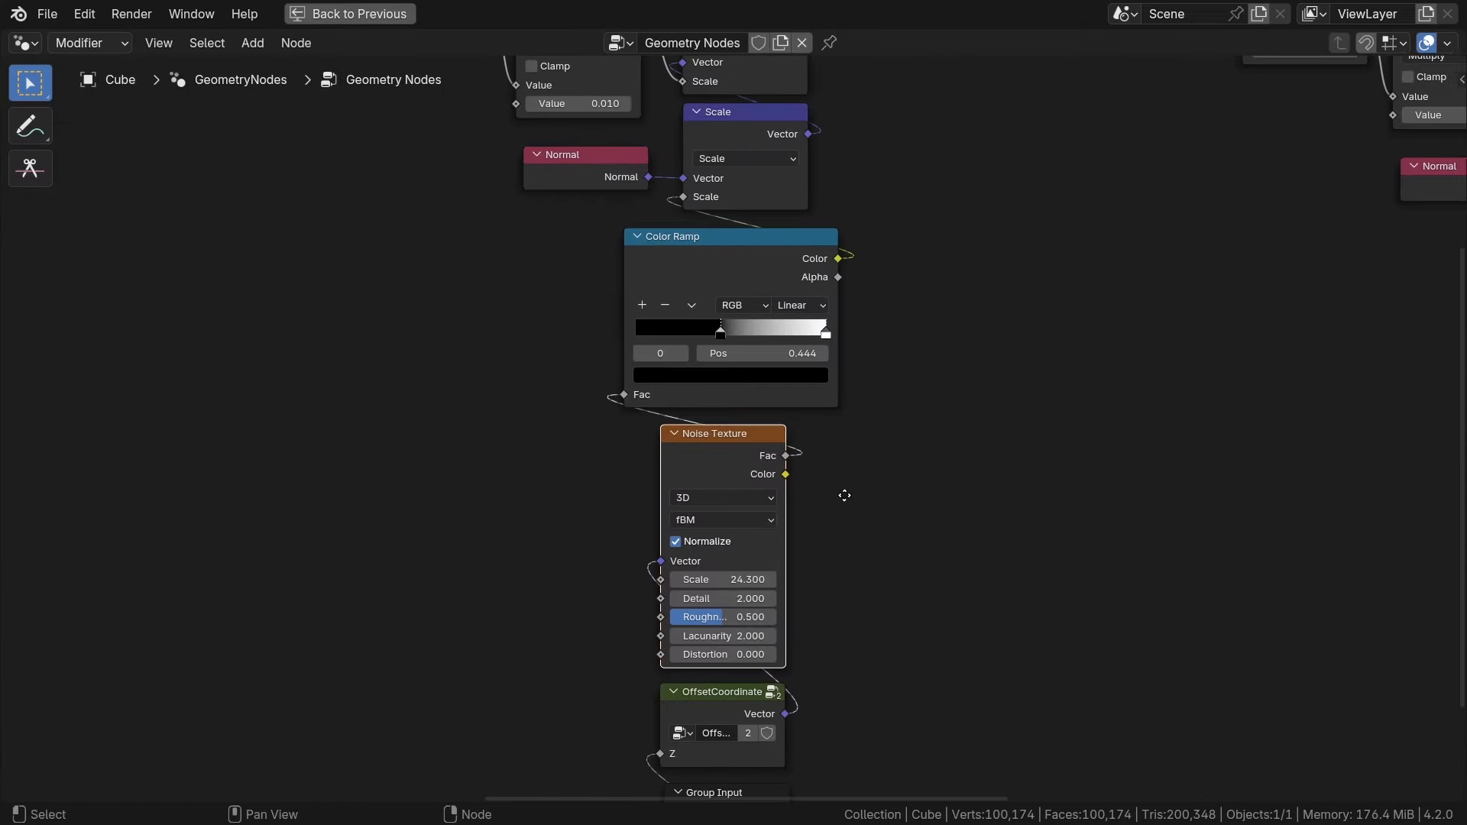
pyautogui.keyDown('ctrl'); pyautogui.scroll(-3, 842, 428); pyautogui.keyUp('ctrl')
# Add a trial Voronoi Texture node beside the first Noise Texture, delete it, and restore the full workspace layout.
pyautogui.hotkey('shift', 'a')
pyautogui.click(818, 299)
pyautogui.write('vor')
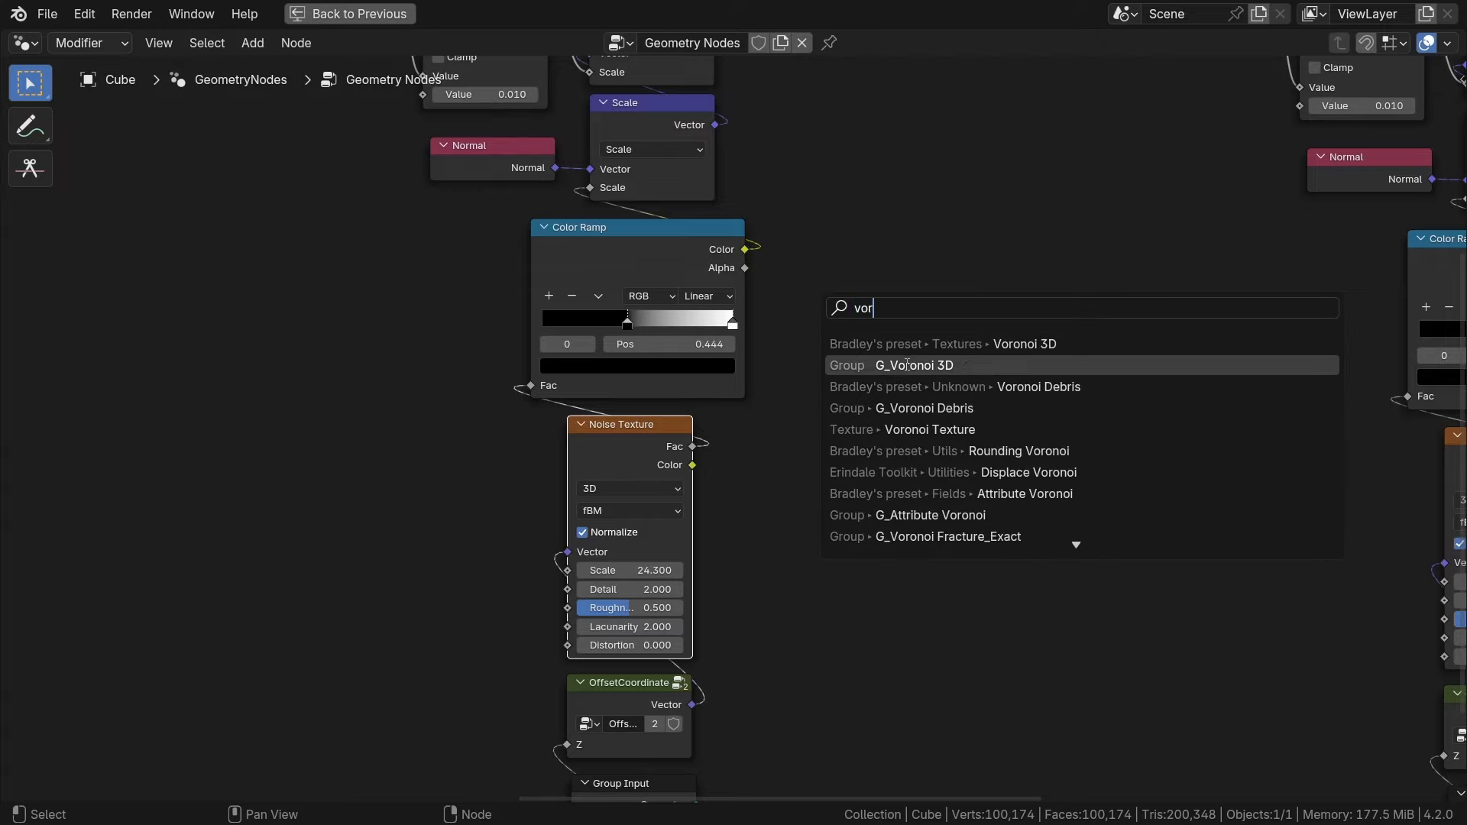
pyautogui.click(917, 430)
pyautogui.click(941, 445)
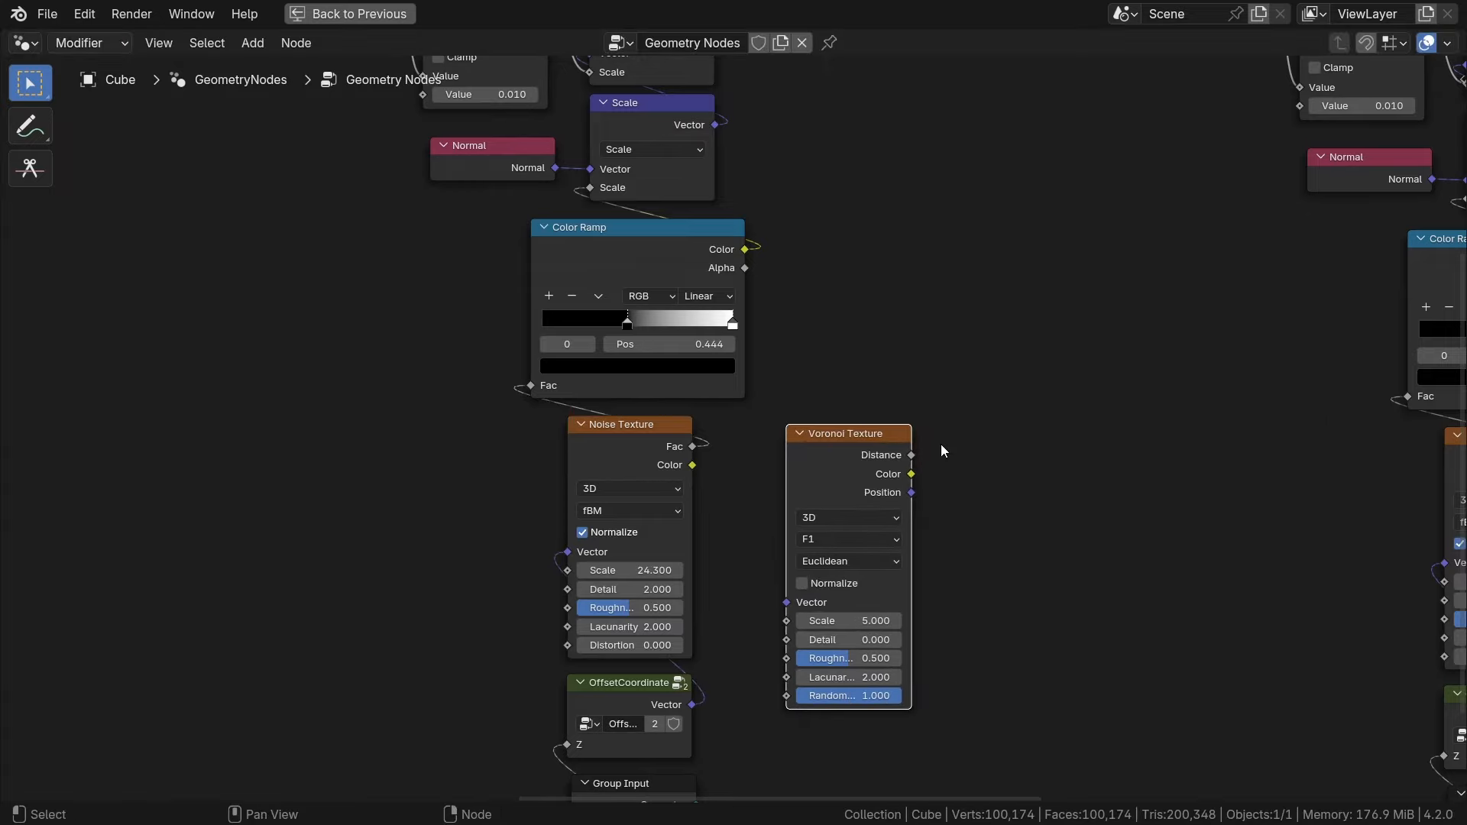
pyautogui.hotkey('shift', 'a')
pyautogui.press('Escape')
pyautogui.press('x')
pyautogui.scroll(-3, 886, 451)
pyautogui.hotkey('ctrl', 'space')
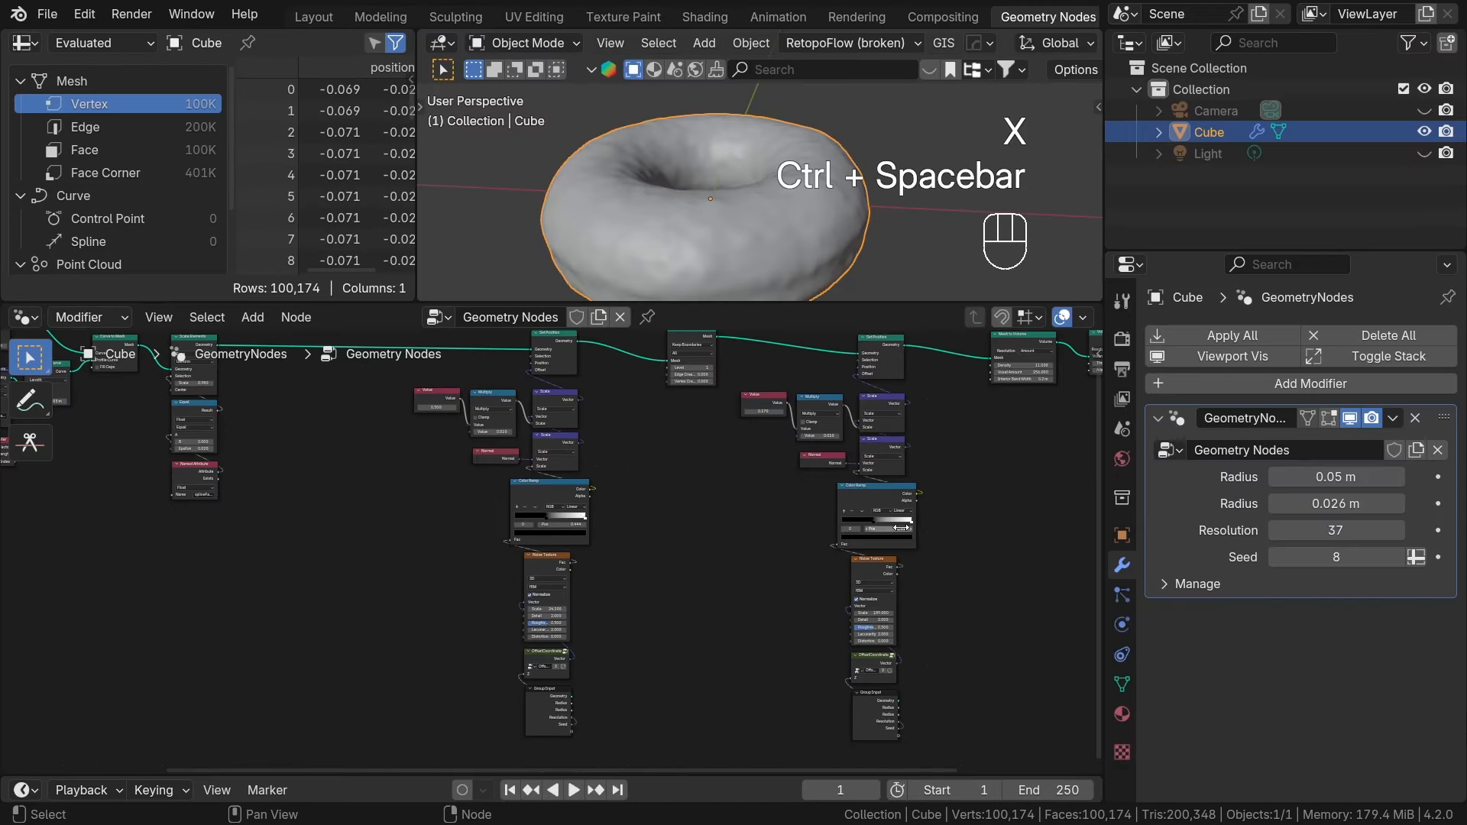